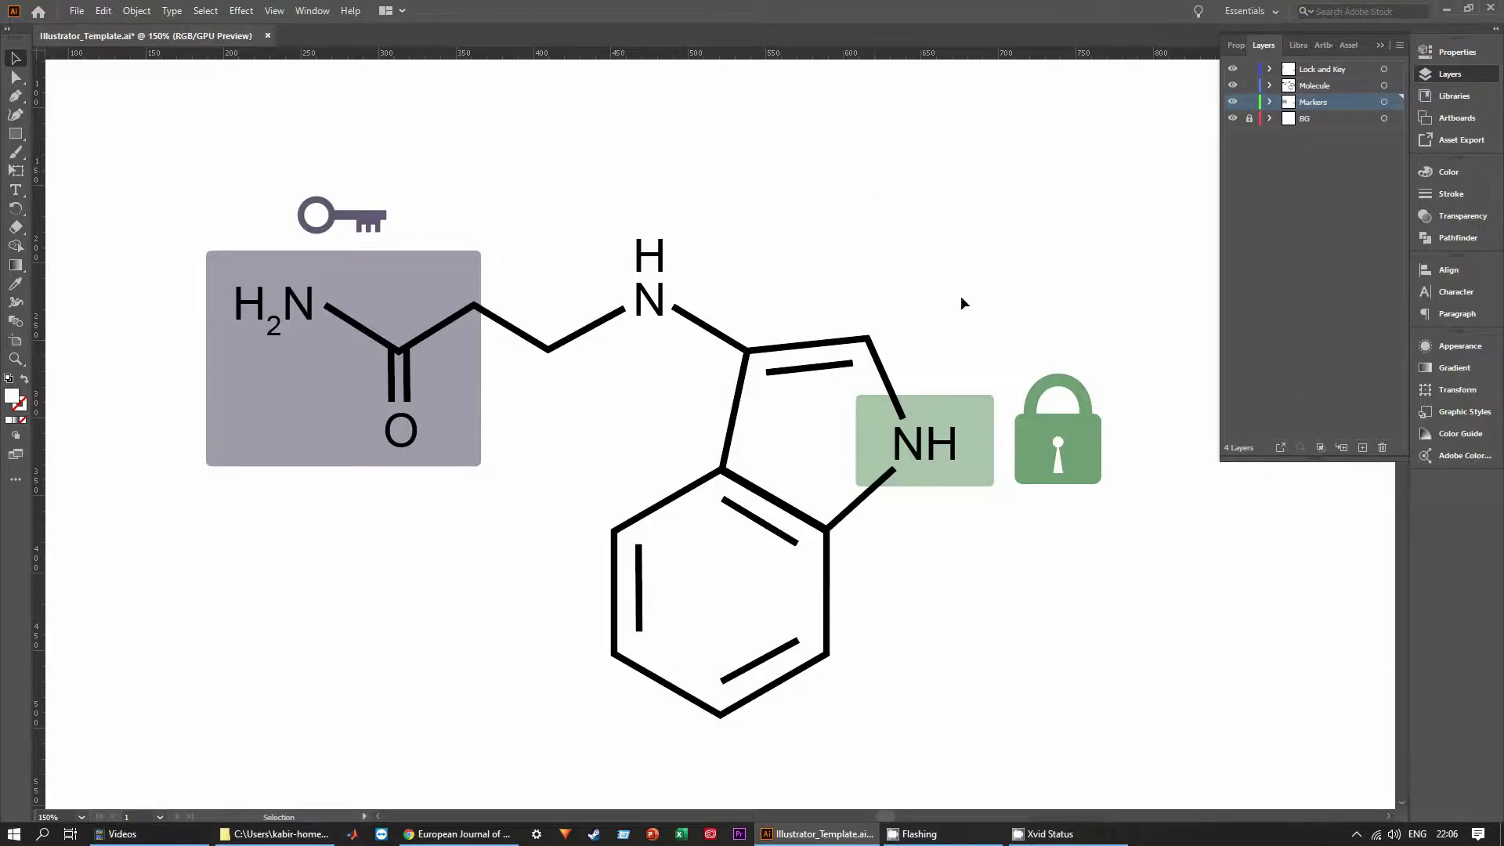
Switch to the browser and examine the graphical abstracts in the European Journal of Medicinal Chemistry article list.
{"action": "left_click", "coordinate": [457, 833]}
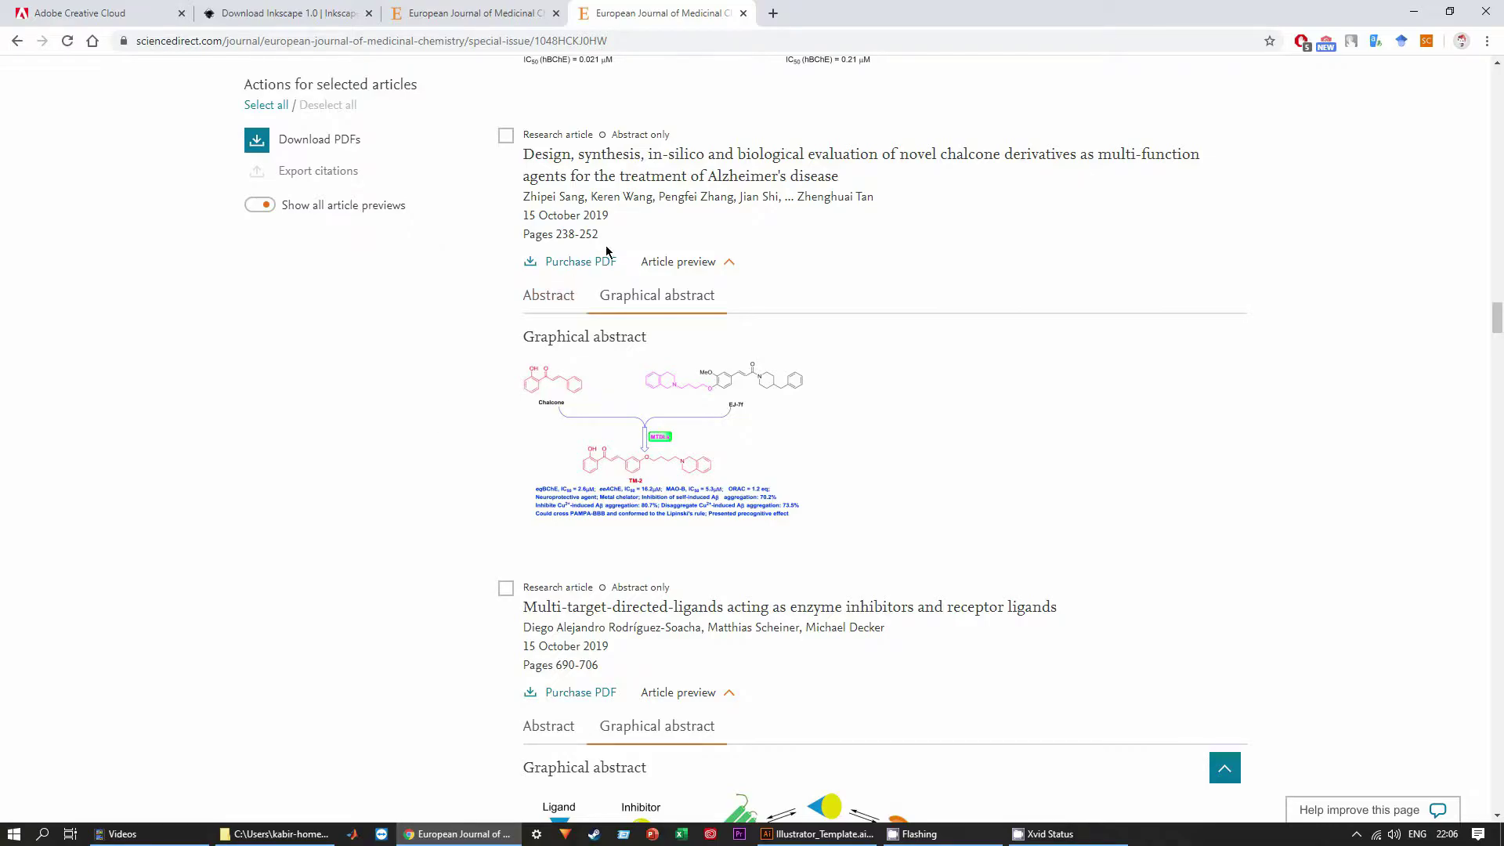
{"action": "left_click", "coordinate": [846, 835]}
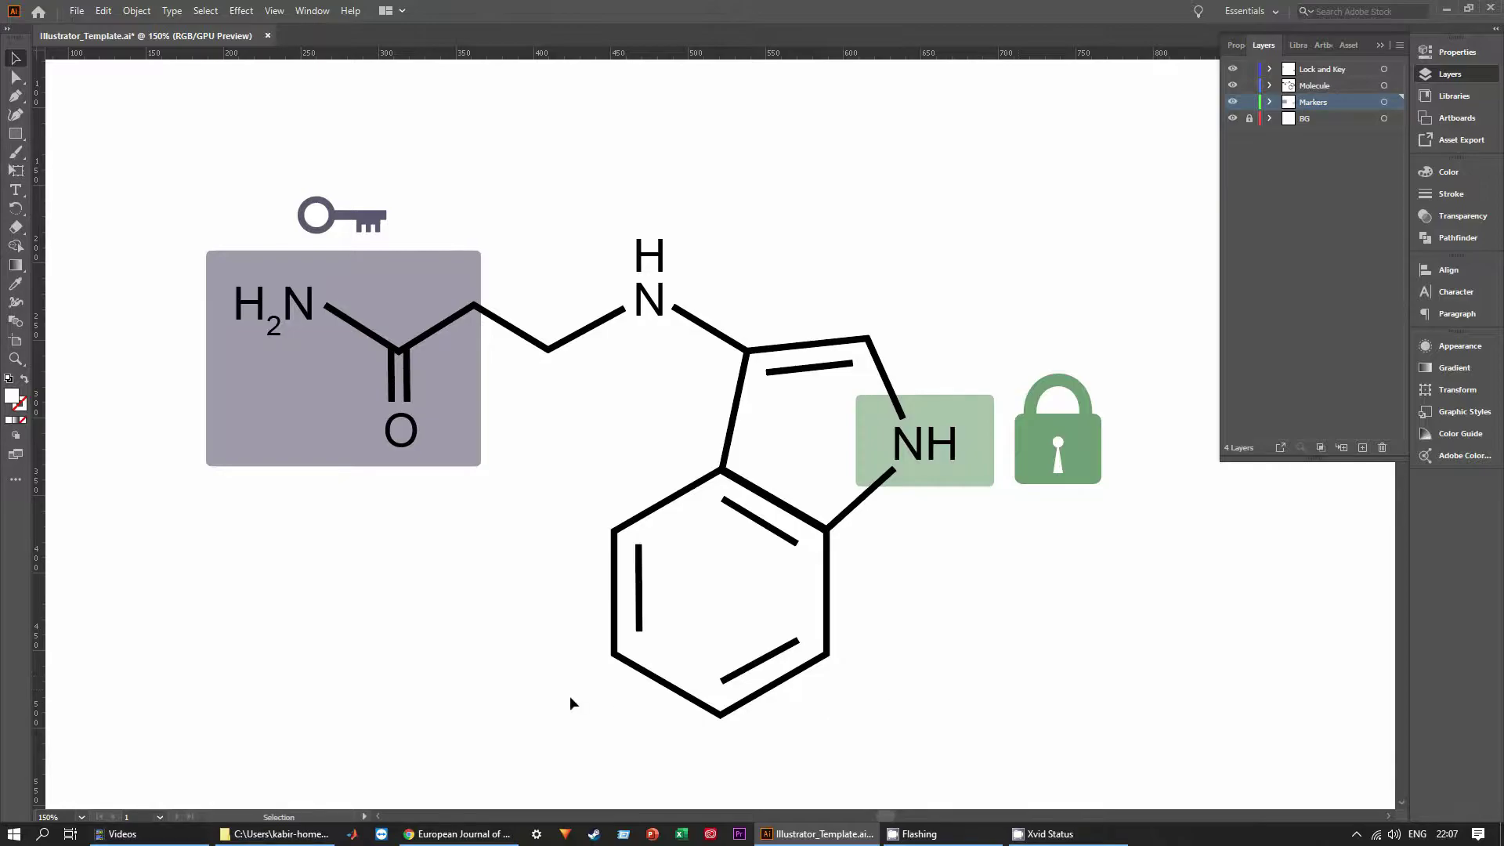
{"action": "left_click", "coordinate": [457, 833]}
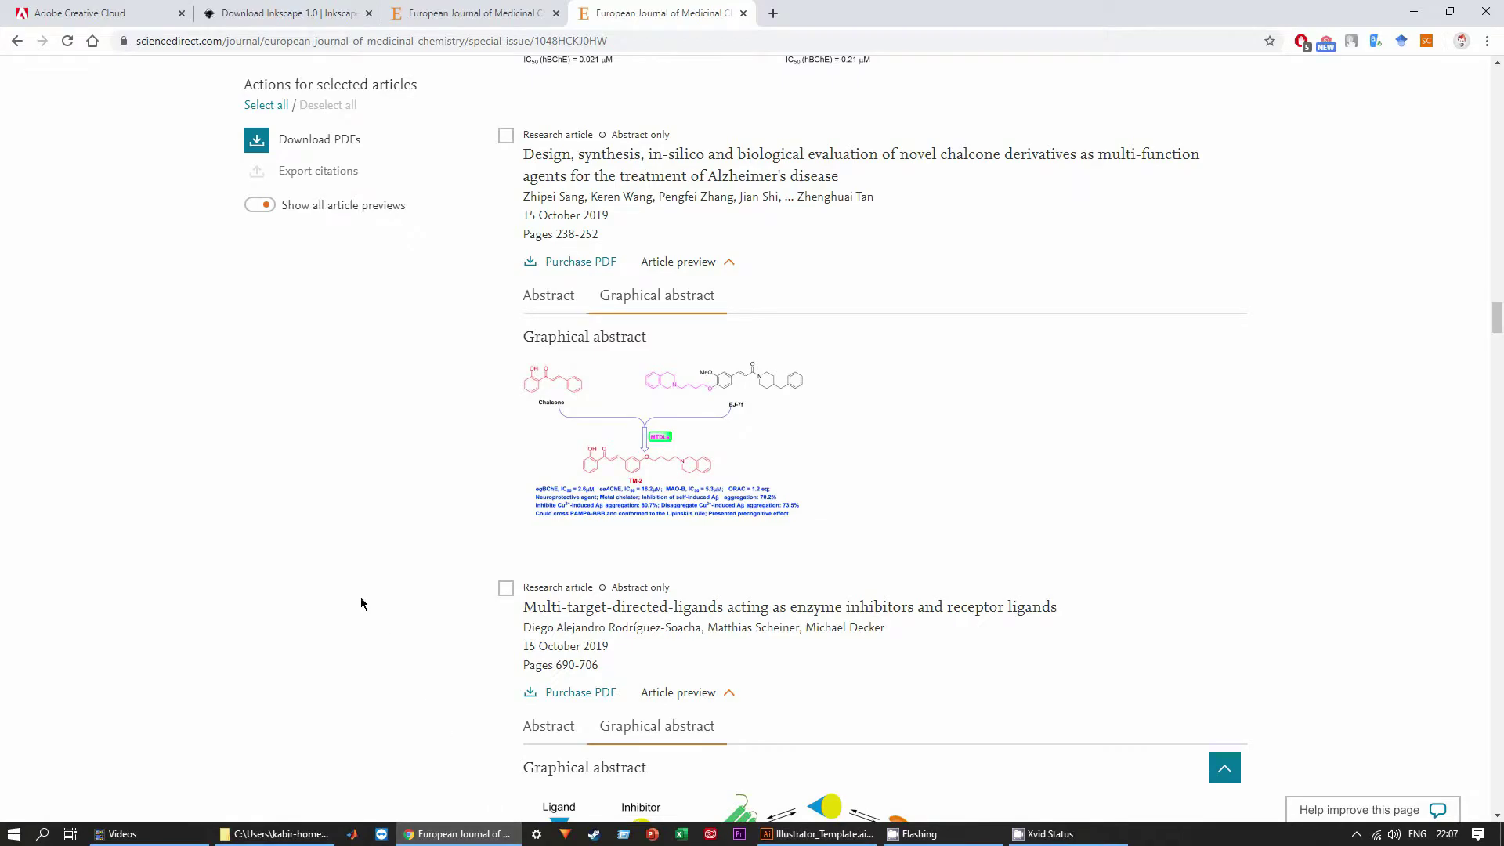
View the Adobe Creative Cloud plans page and the release date on the Inkscape 1.0 download page.
{"action": "key", "text": "ctrl+1"}
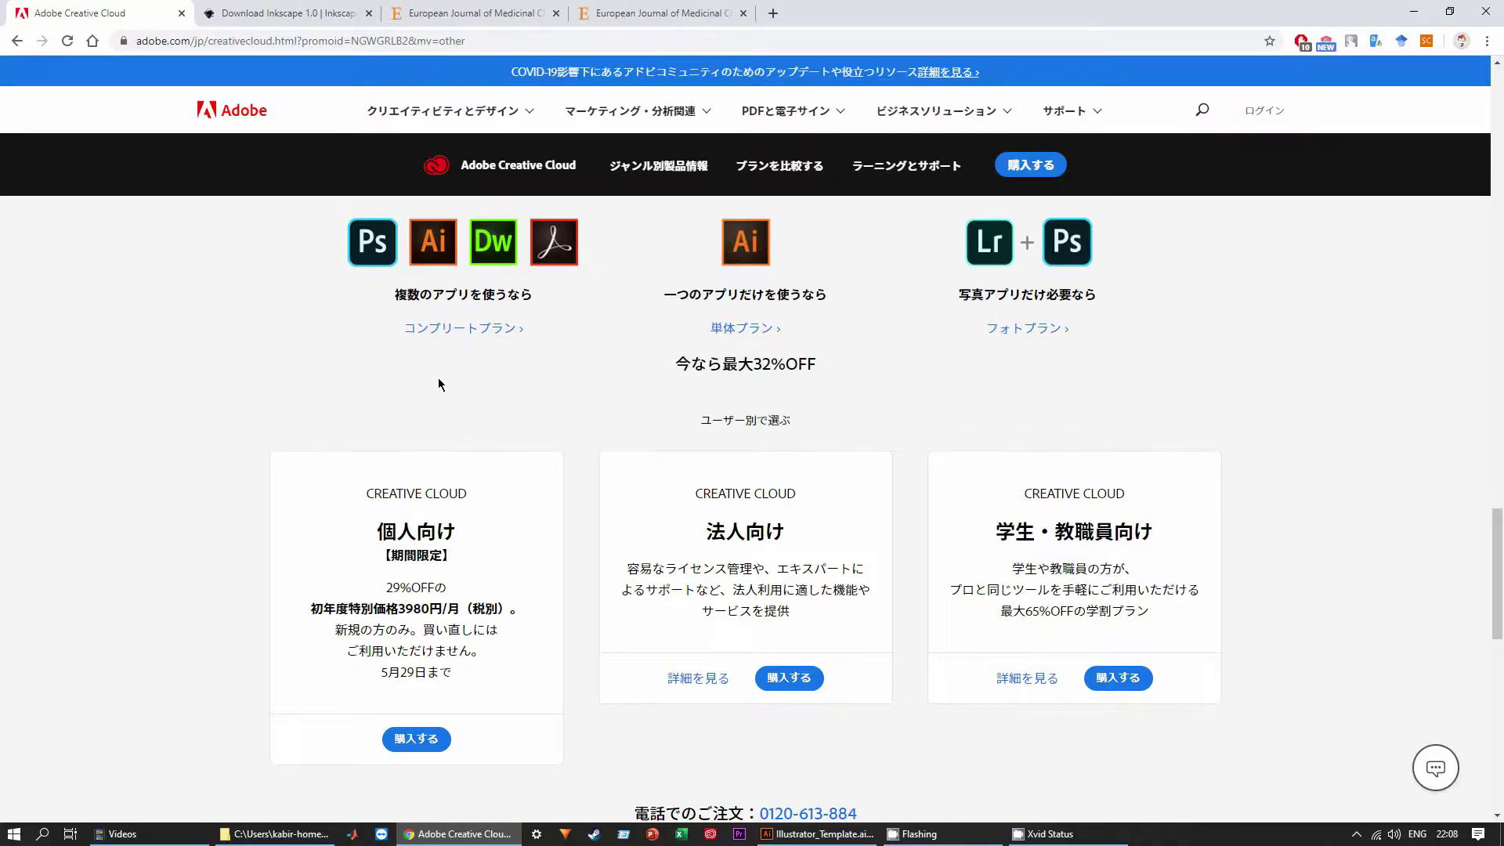
{"action": "left_click", "coordinate": [249, 13]}
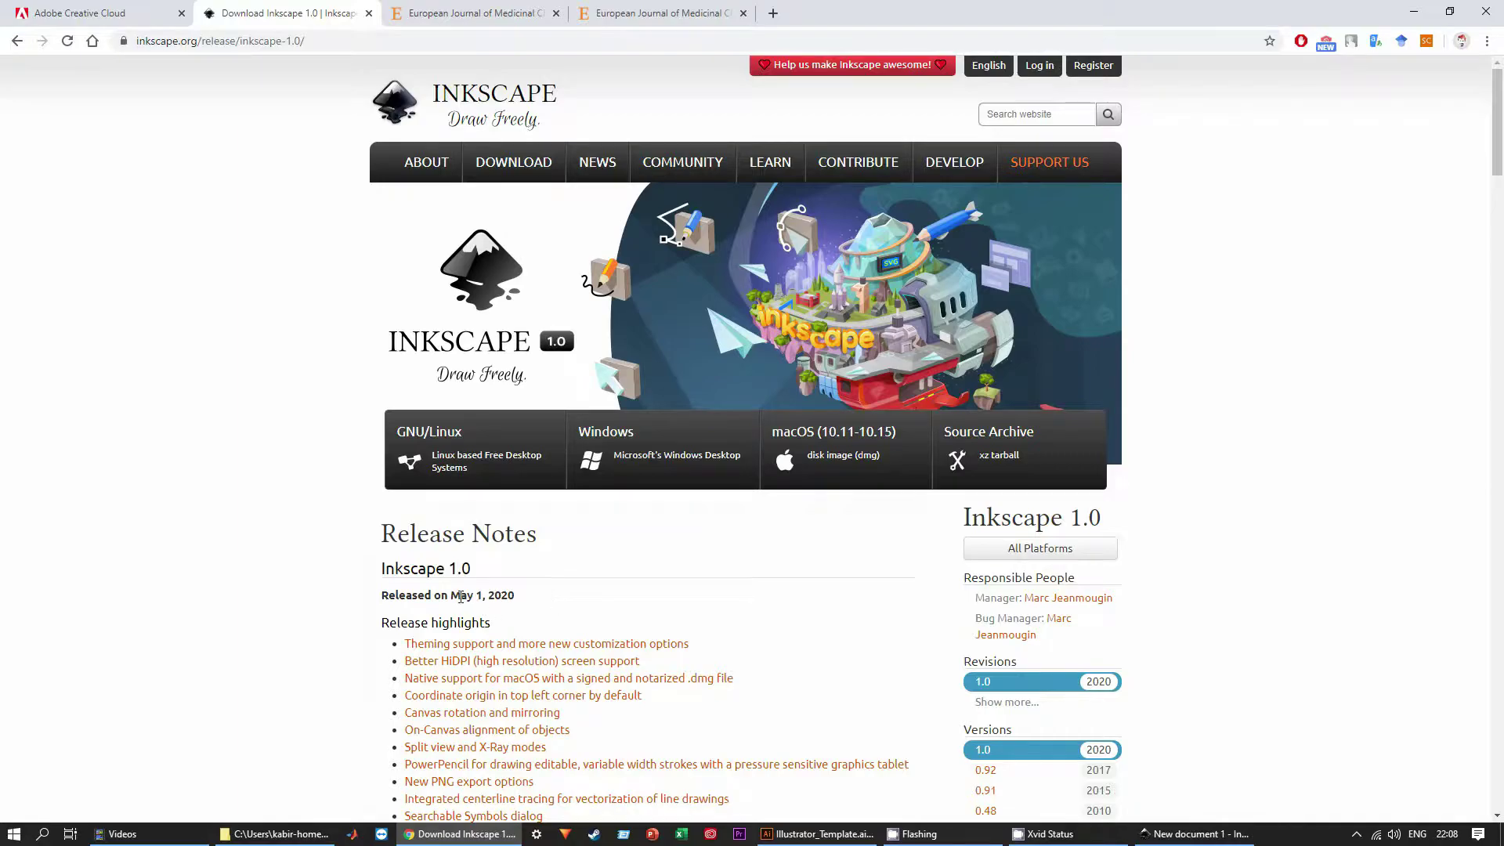
{"action": "left_click_drag", "start_coordinate": [452, 597], "coordinate": [581, 604]}
{"action": "left_click", "coordinate": [270, 525]}
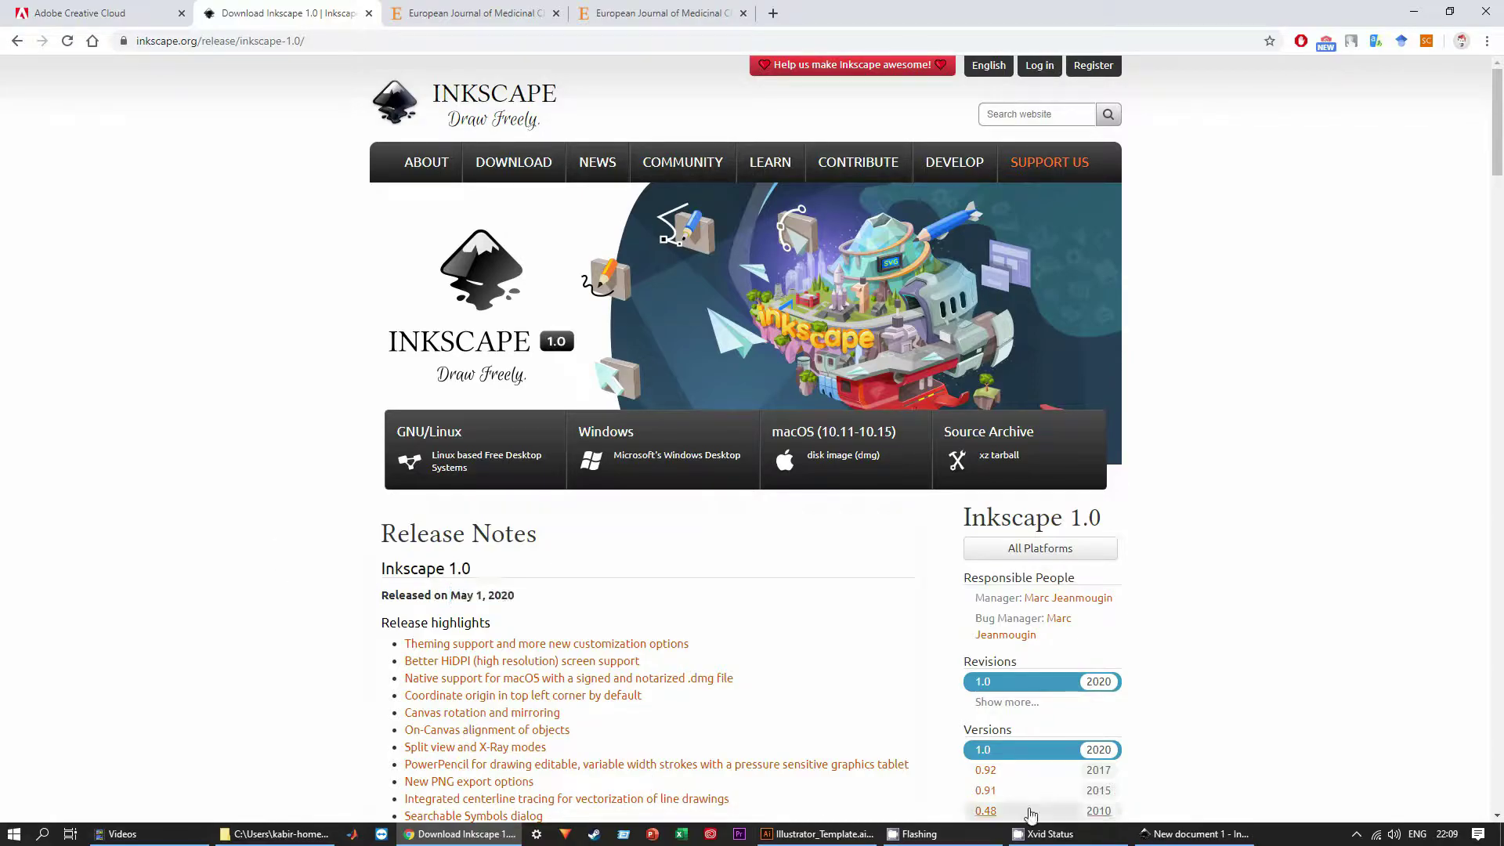
Switch to Inkscape, bring up the alignment and layer controls, and draw a rectangle about 147 by 149 mm beside the page.
{"action": "left_click", "coordinate": [1194, 834]}
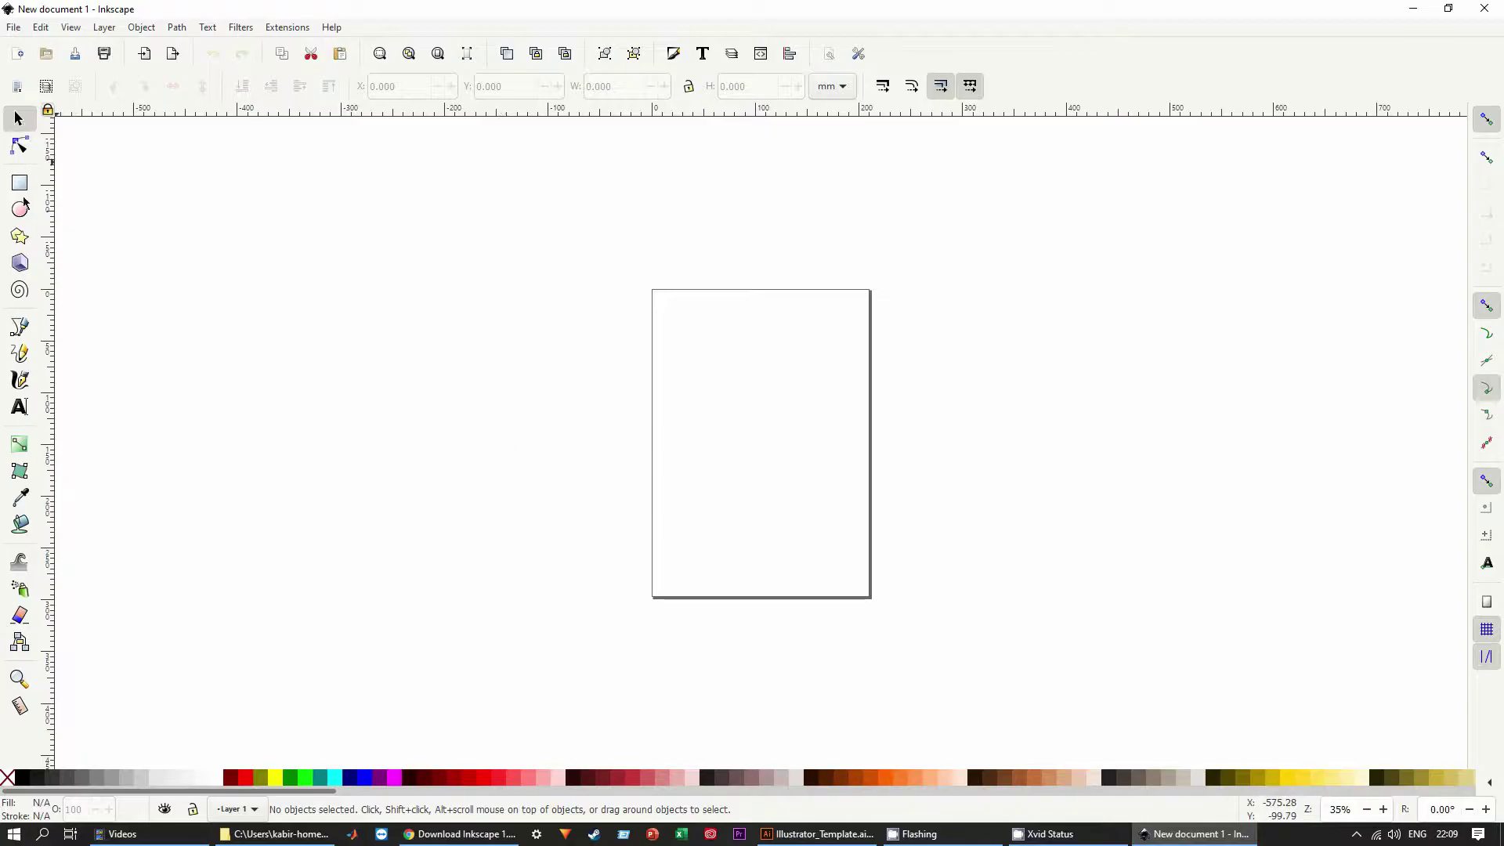
{"action": "left_click", "coordinate": [789, 55]}
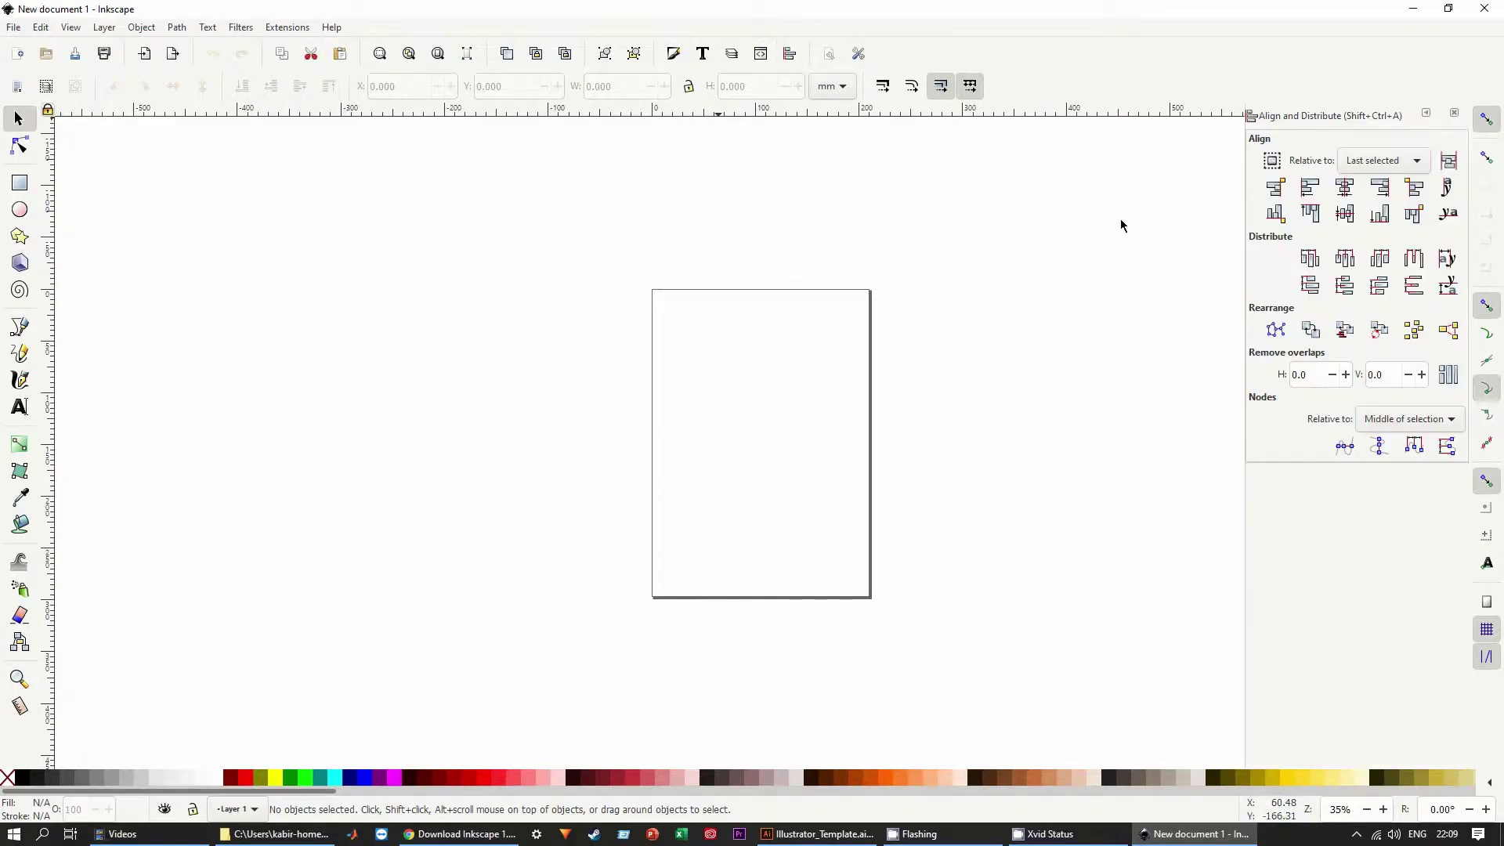
{"action": "left_click", "coordinate": [732, 55]}
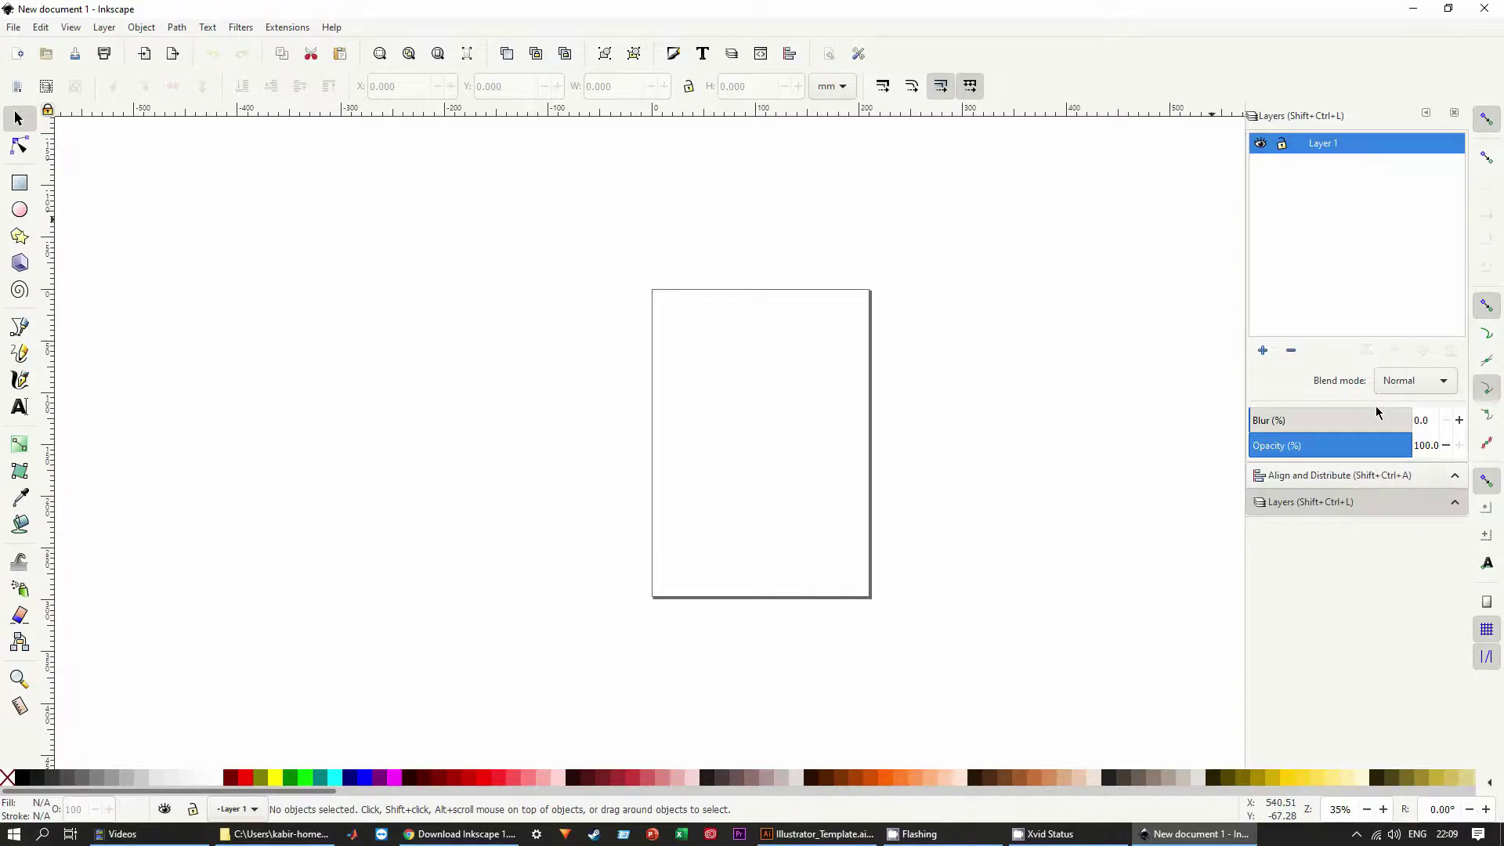
{"action": "left_click", "coordinate": [20, 182]}
{"action": "mouse_move", "coordinate": [425, 274]}
{"action": "left_mouse_down"}
{"action": "mouse_move", "coordinate": [853, 471]}
{"action": "mouse_move", "coordinate": [779, 494]}
{"action": "mouse_move", "coordinate": [574, 452]}
{"action": "mouse_move", "coordinate": [578, 428]}
{"action": "left_mouse_up"}
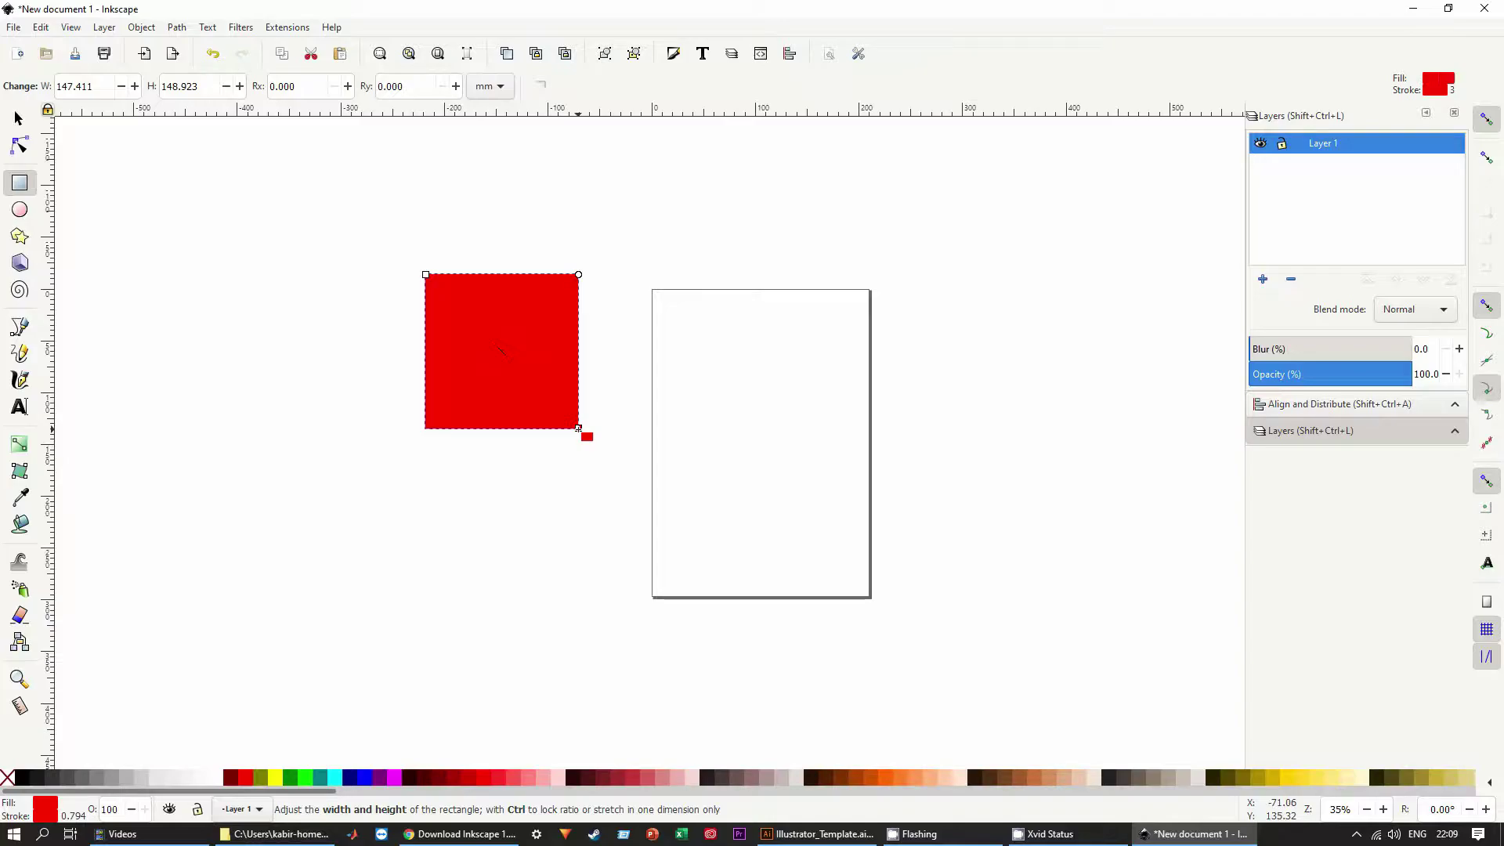
Switch to Illustrator and create a new 960 x 540 px RGB document named Template.
{"action": "left_click", "coordinate": [817, 833]}
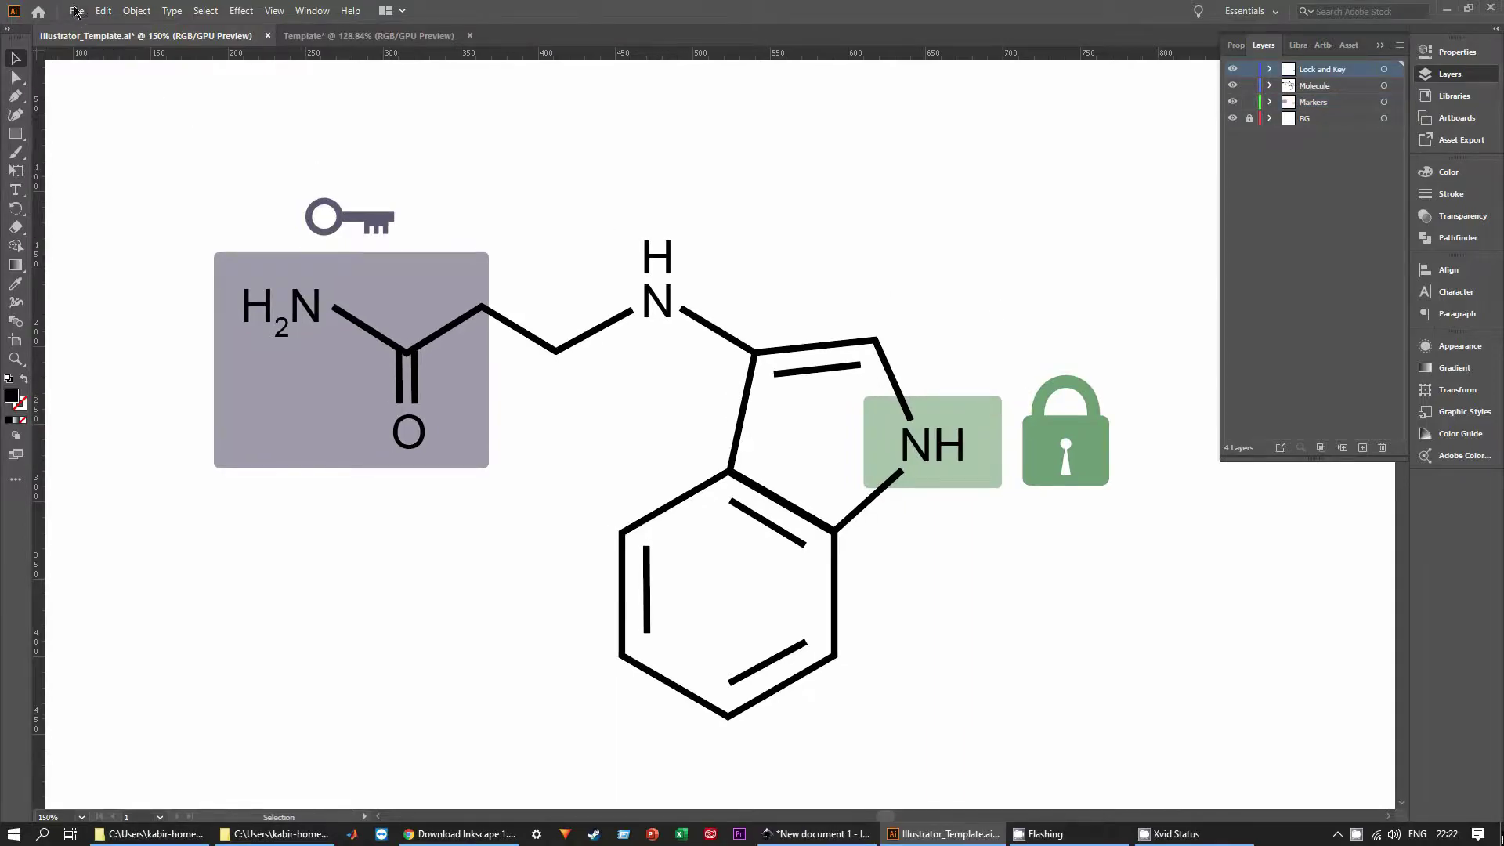
{"action": "left_click", "coordinate": [76, 11]}
{"action": "left_click", "coordinate": [102, 28]}
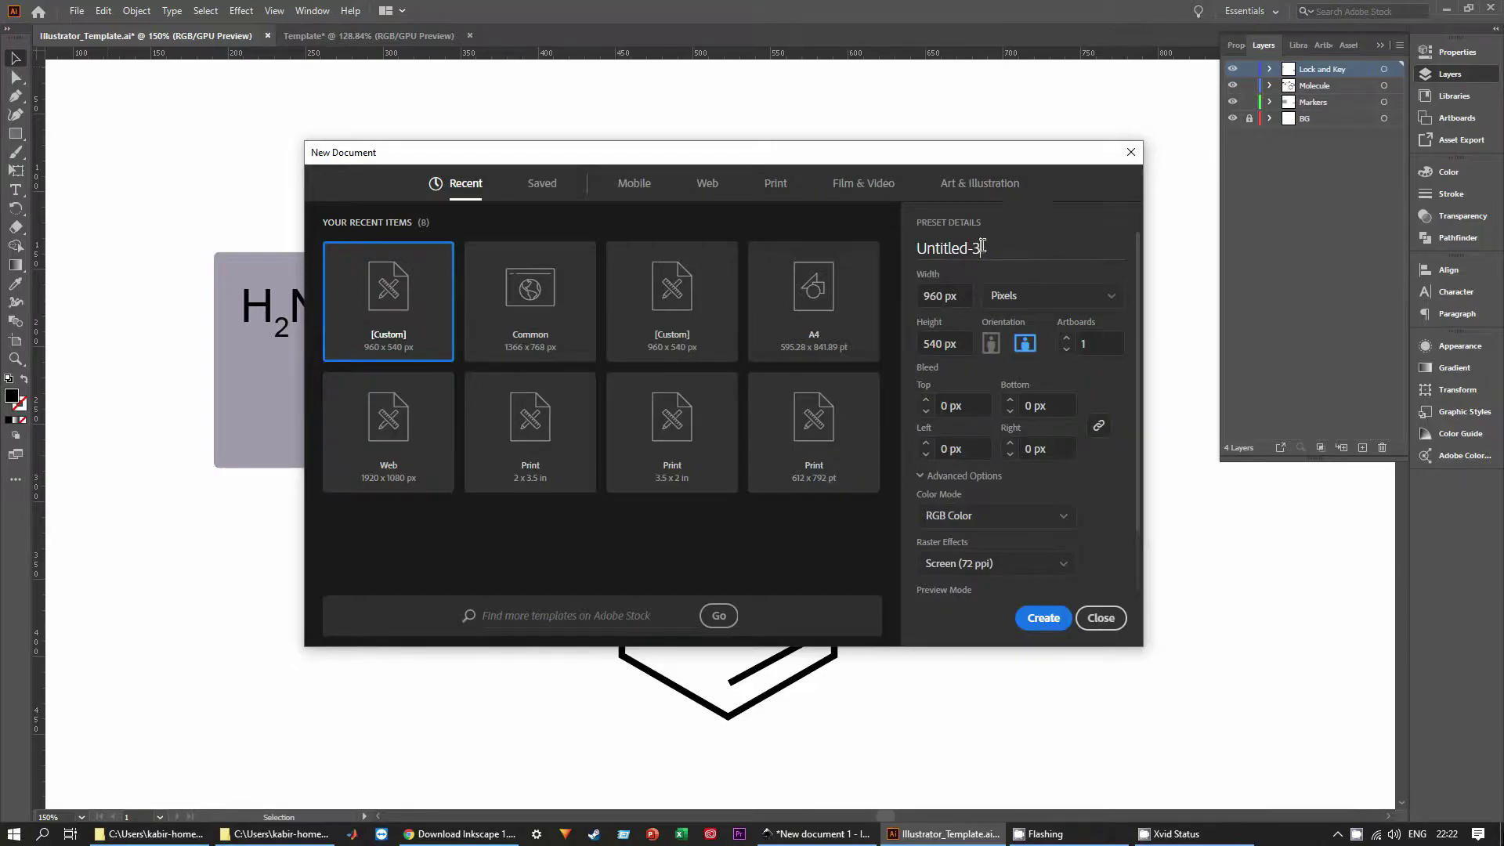
{"action": "left_click", "coordinate": [1025, 248]}
{"action": "type", "text": "Template"}
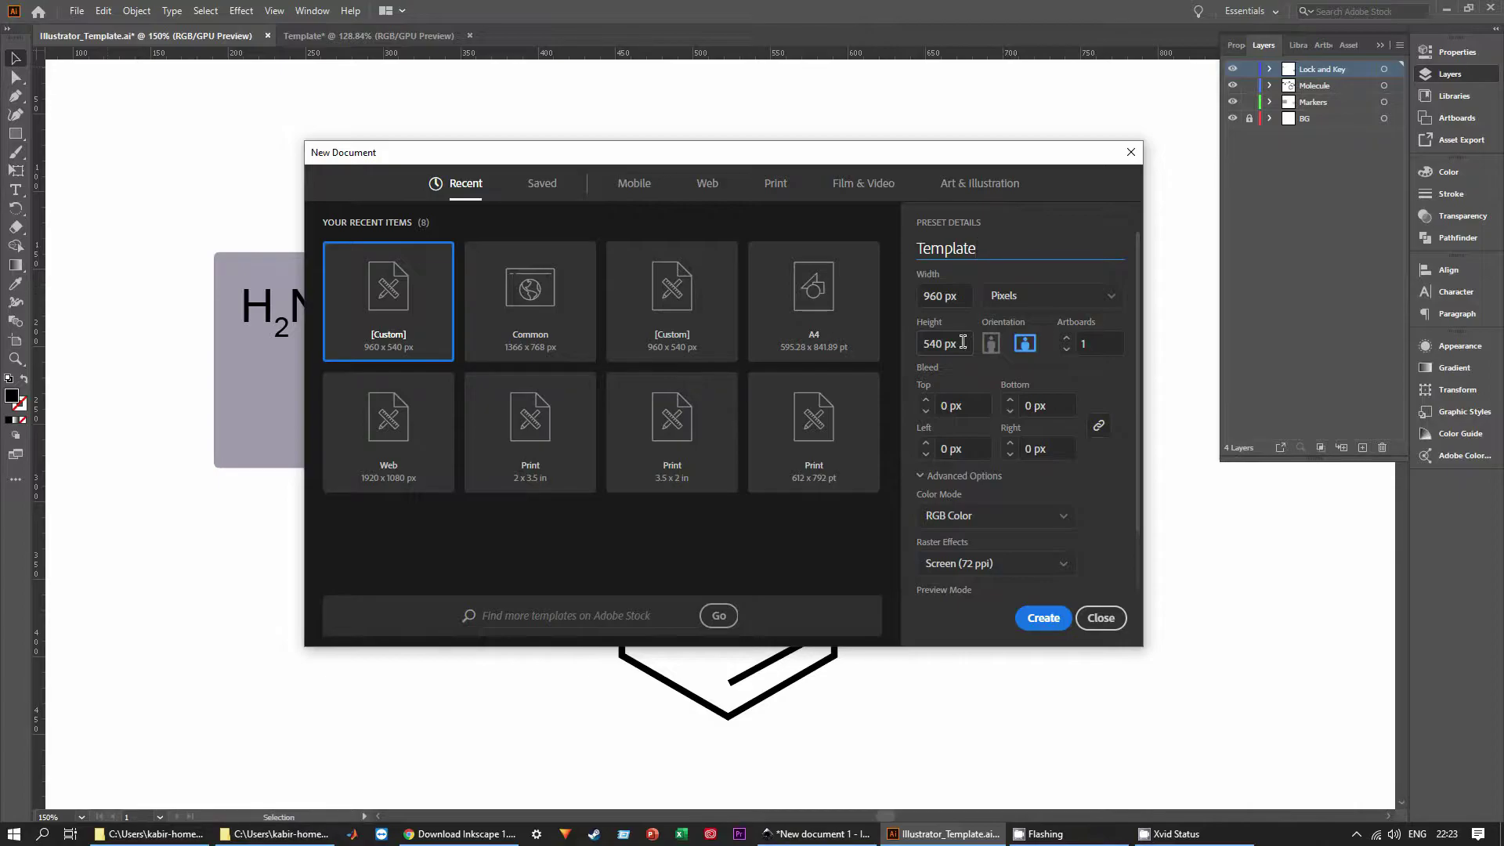
{"action": "left_click", "coordinate": [1046, 625]}
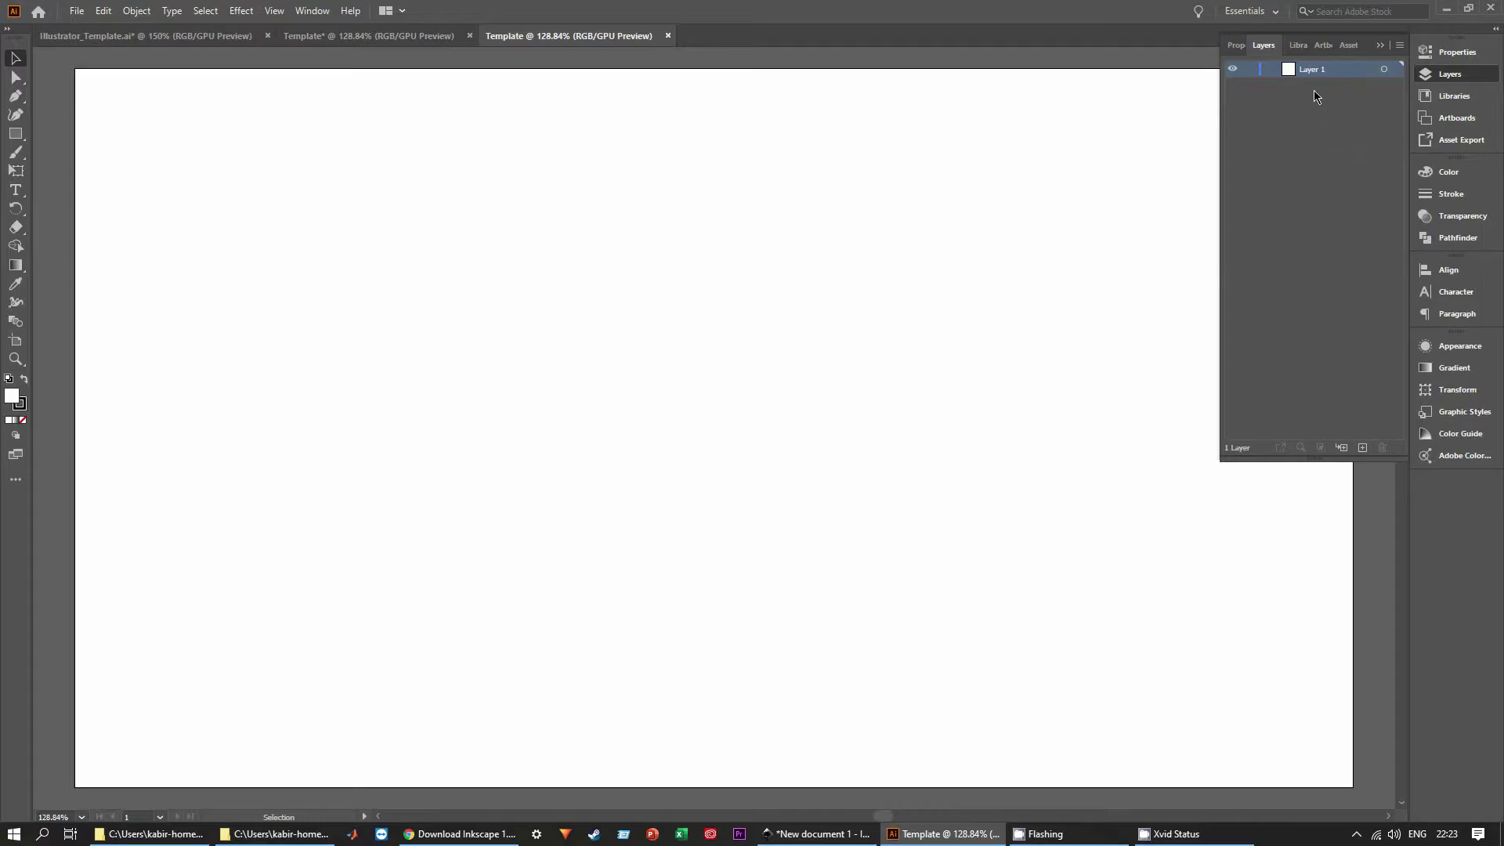
Add three new layers and rename the bottom layer BG.
{"action": "left_click", "coordinate": [1362, 447]}
{"action": "left_click", "coordinate": [1362, 448]}
{"action": "left_click", "coordinate": [1362, 448]}
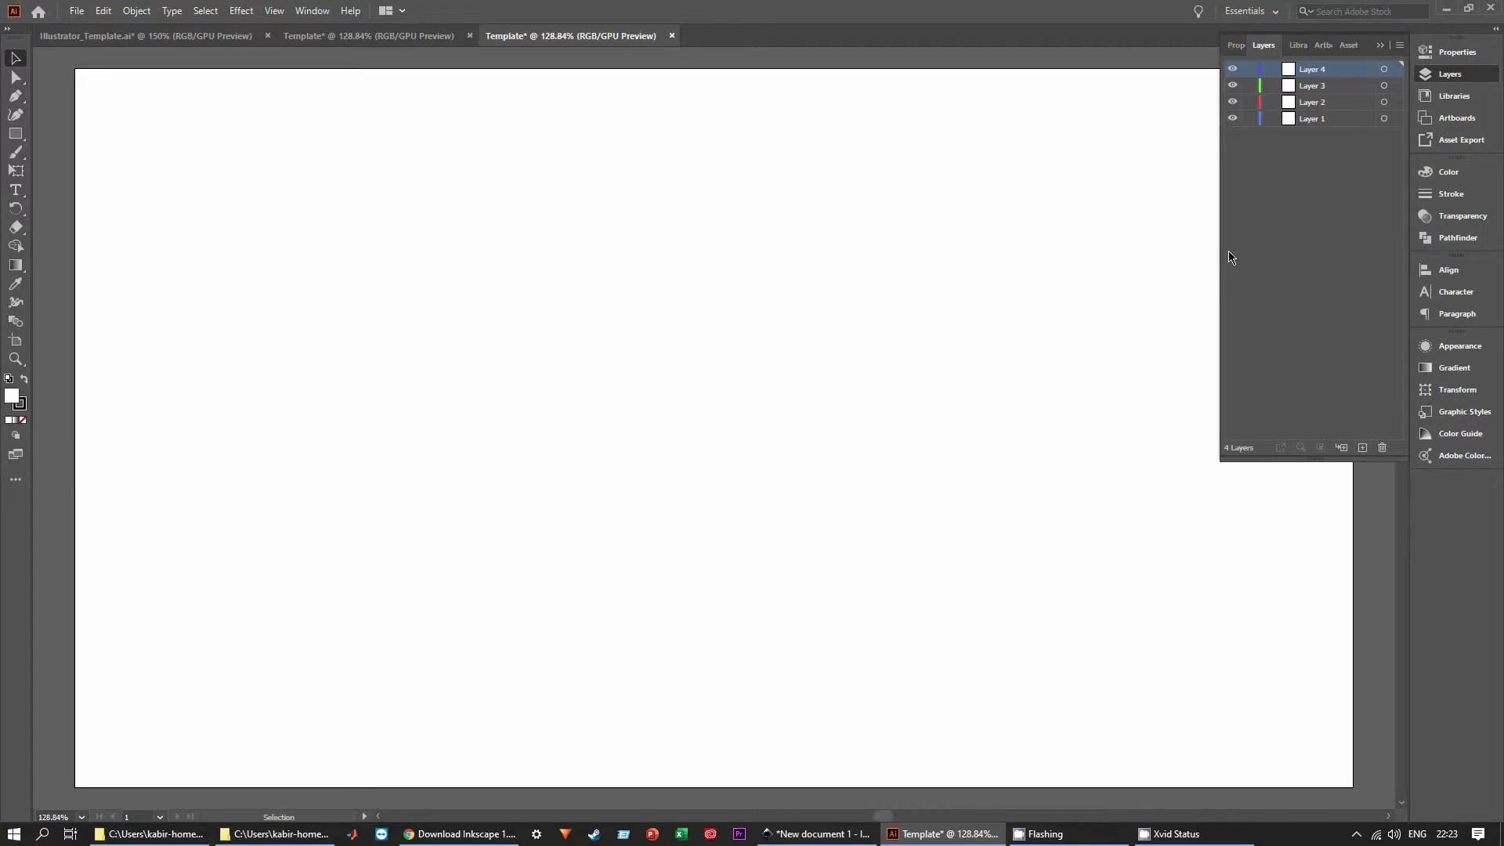
{"action": "double_click", "coordinate": [1316, 119]}
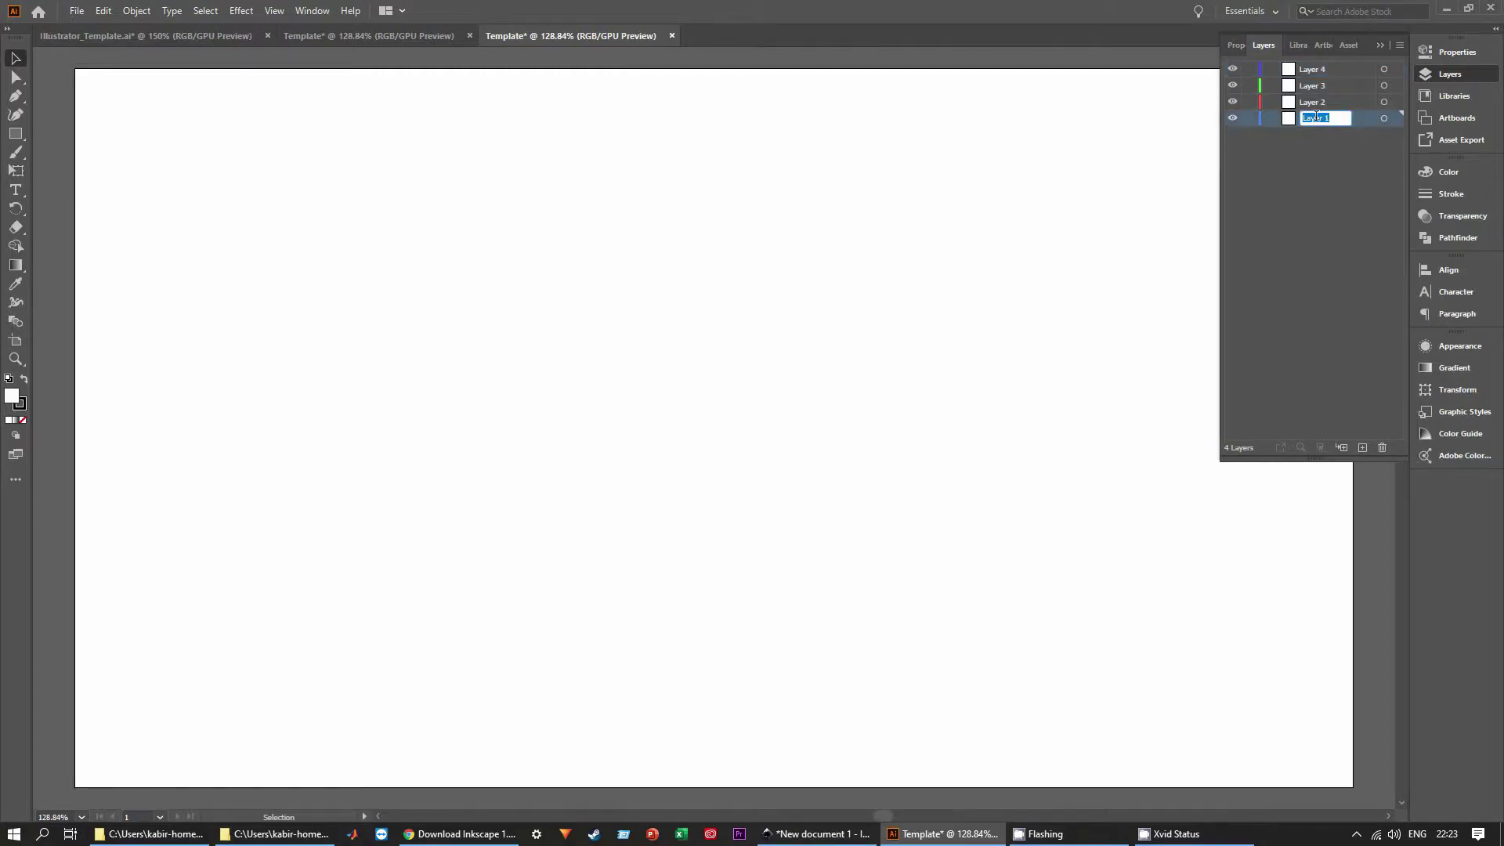
{"action": "type", "text": "BG"}
{"action": "key", "text": "Return"}
Cover the artboard with a white rectangle without stroke on the BG layer and lock that layer.
{"action": "left_click", "coordinate": [16, 133]}
{"action": "left_click_drag", "start_coordinate": [75, 70], "coordinate": [1352, 785]}
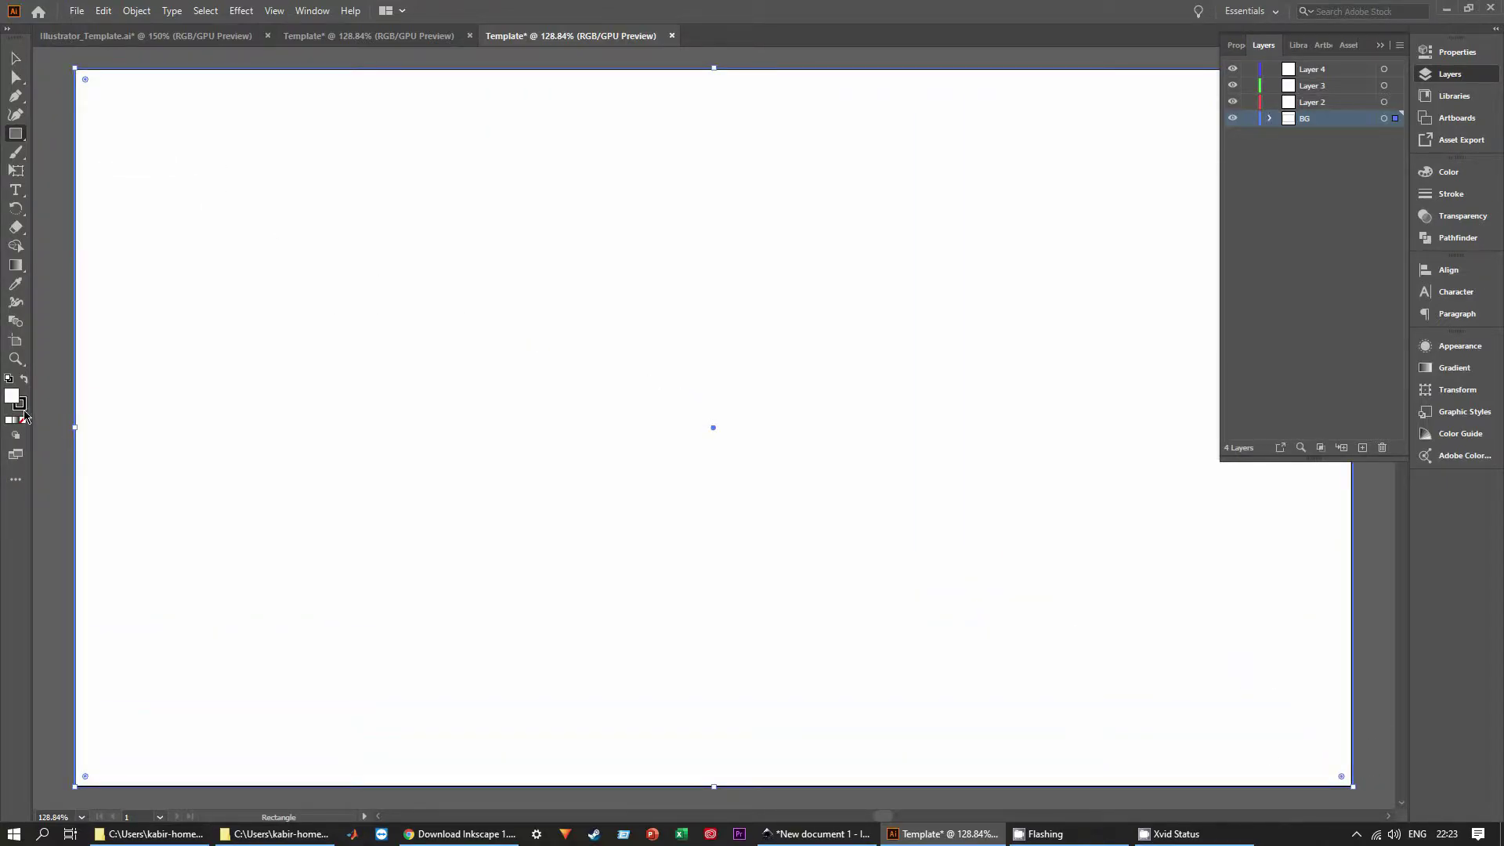
{"action": "left_click", "coordinate": [23, 420]}
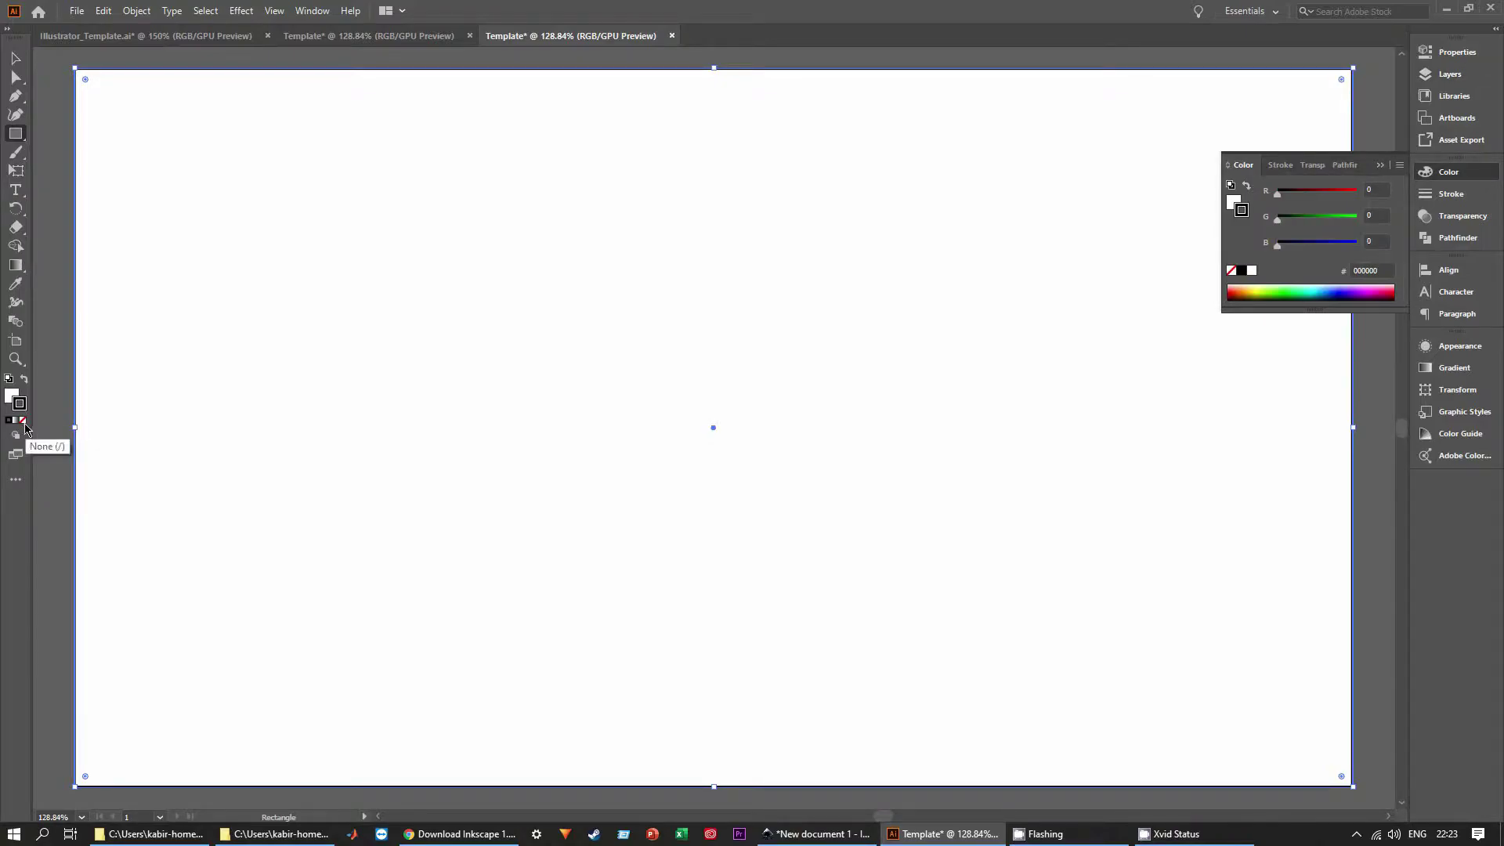
{"action": "left_click", "coordinate": [11, 396]}
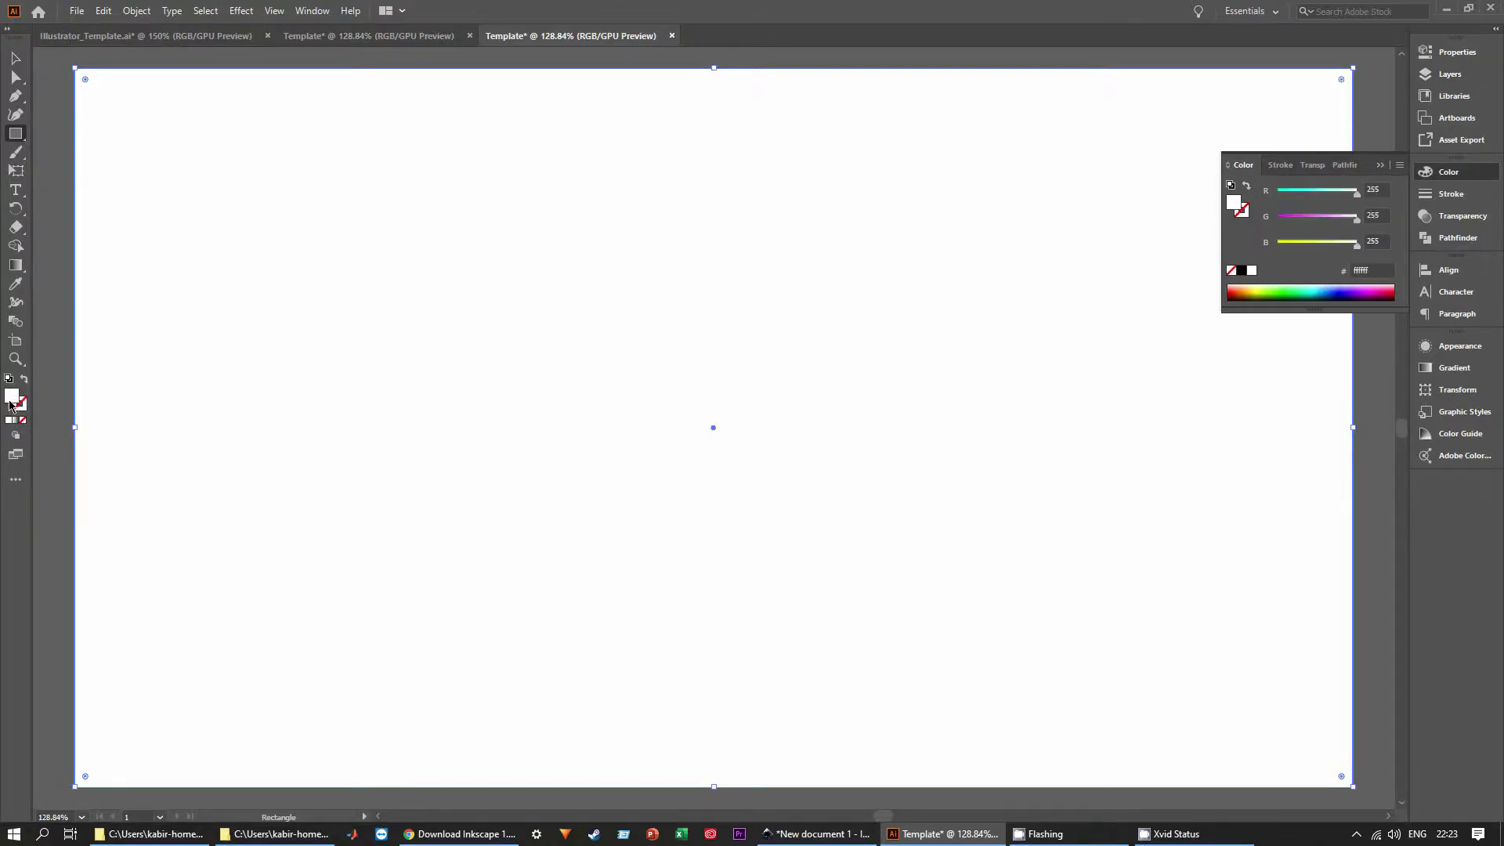
{"action": "left_click", "coordinate": [1449, 74]}
{"action": "left_click", "coordinate": [1249, 118]}
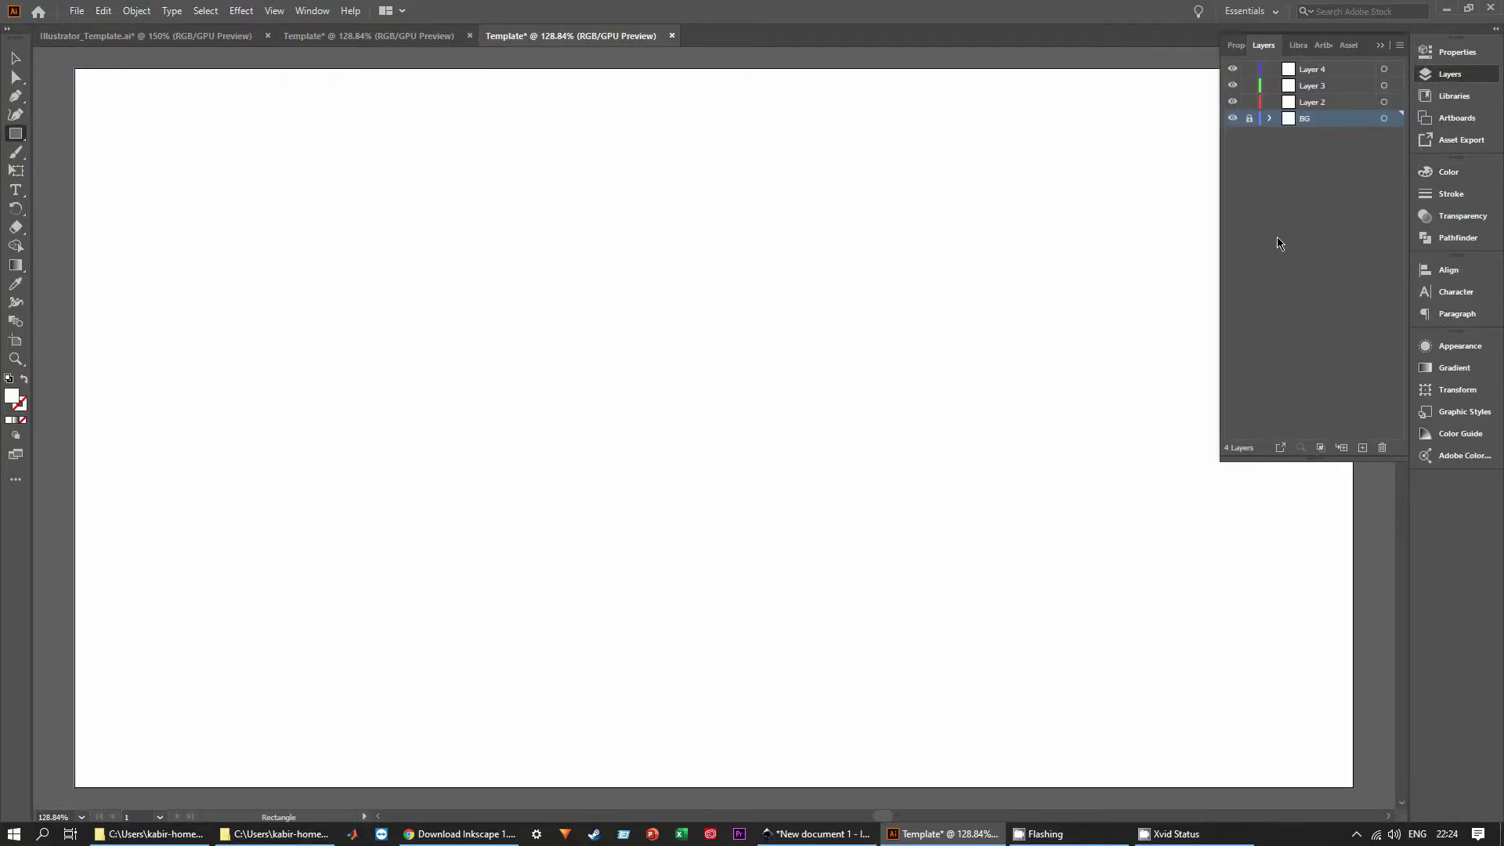
Rename the layer directly above BG as Molecule.
{"action": "left_click", "coordinate": [1328, 105]}
{"action": "double_click", "coordinate": [1322, 104]}
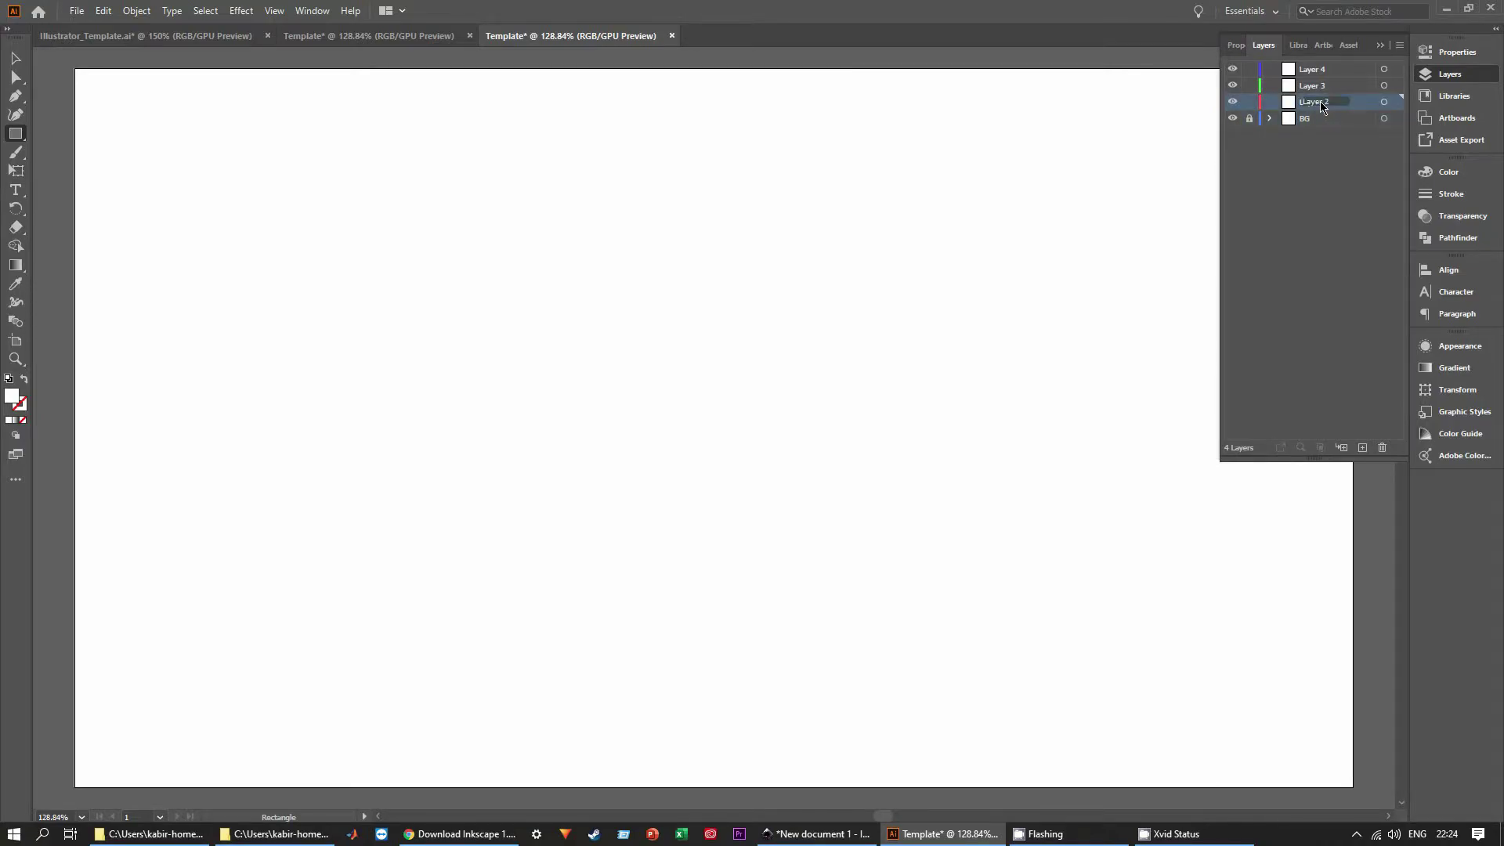
{"action": "type", "text": "Molecule"}
{"action": "key", "text": "Return"}
Place the molecule reference image from the file folder on the Molecule layer and align it with the artboard.
{"action": "key", "text": "v"}
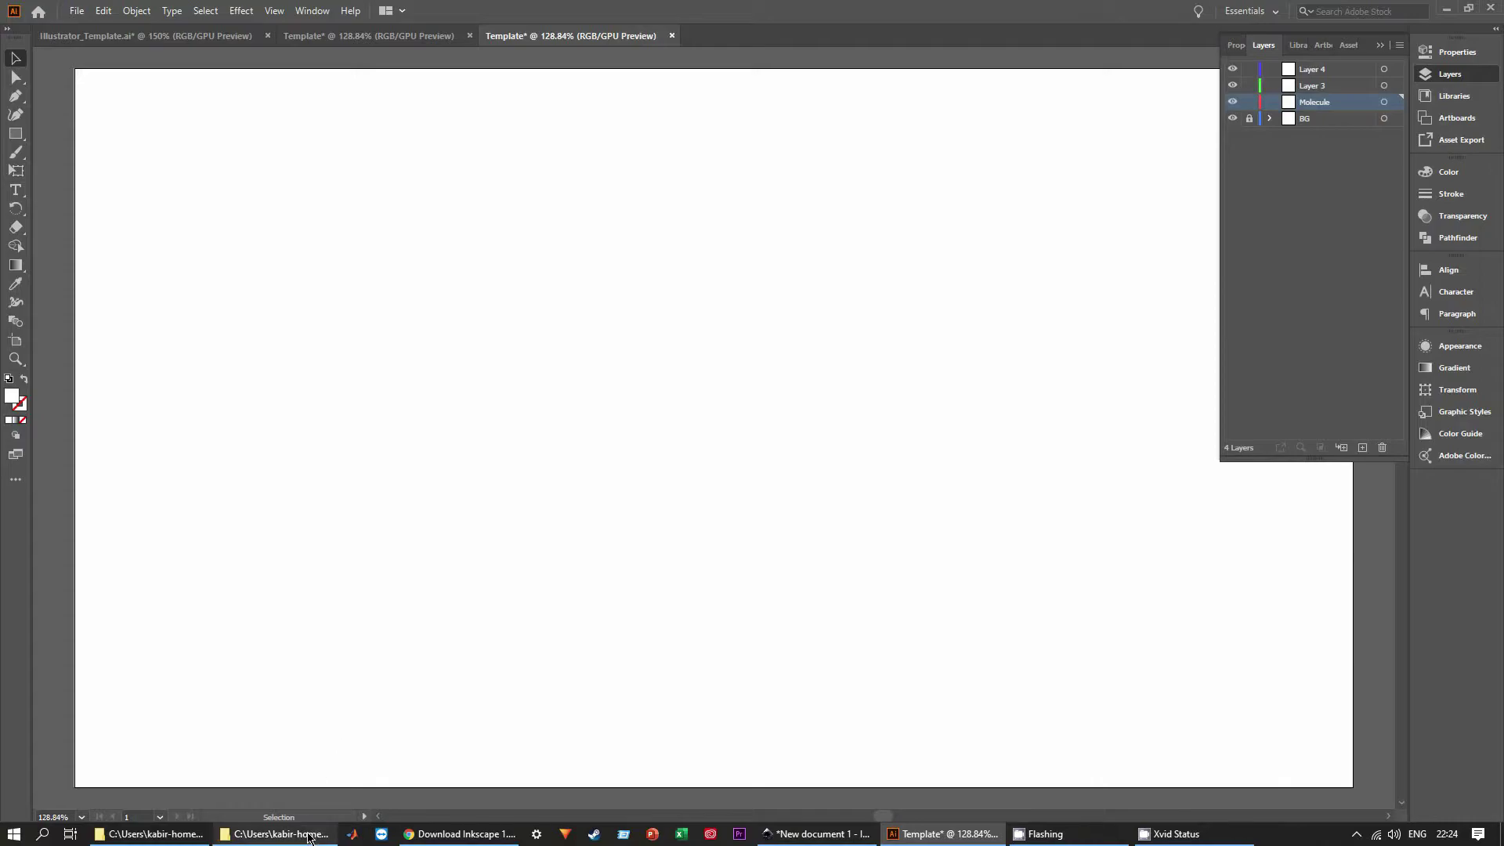
{"action": "left_click", "coordinate": [278, 833]}
{"action": "left_click_drag", "start_coordinate": [265, 178], "coordinate": [874, 484]}
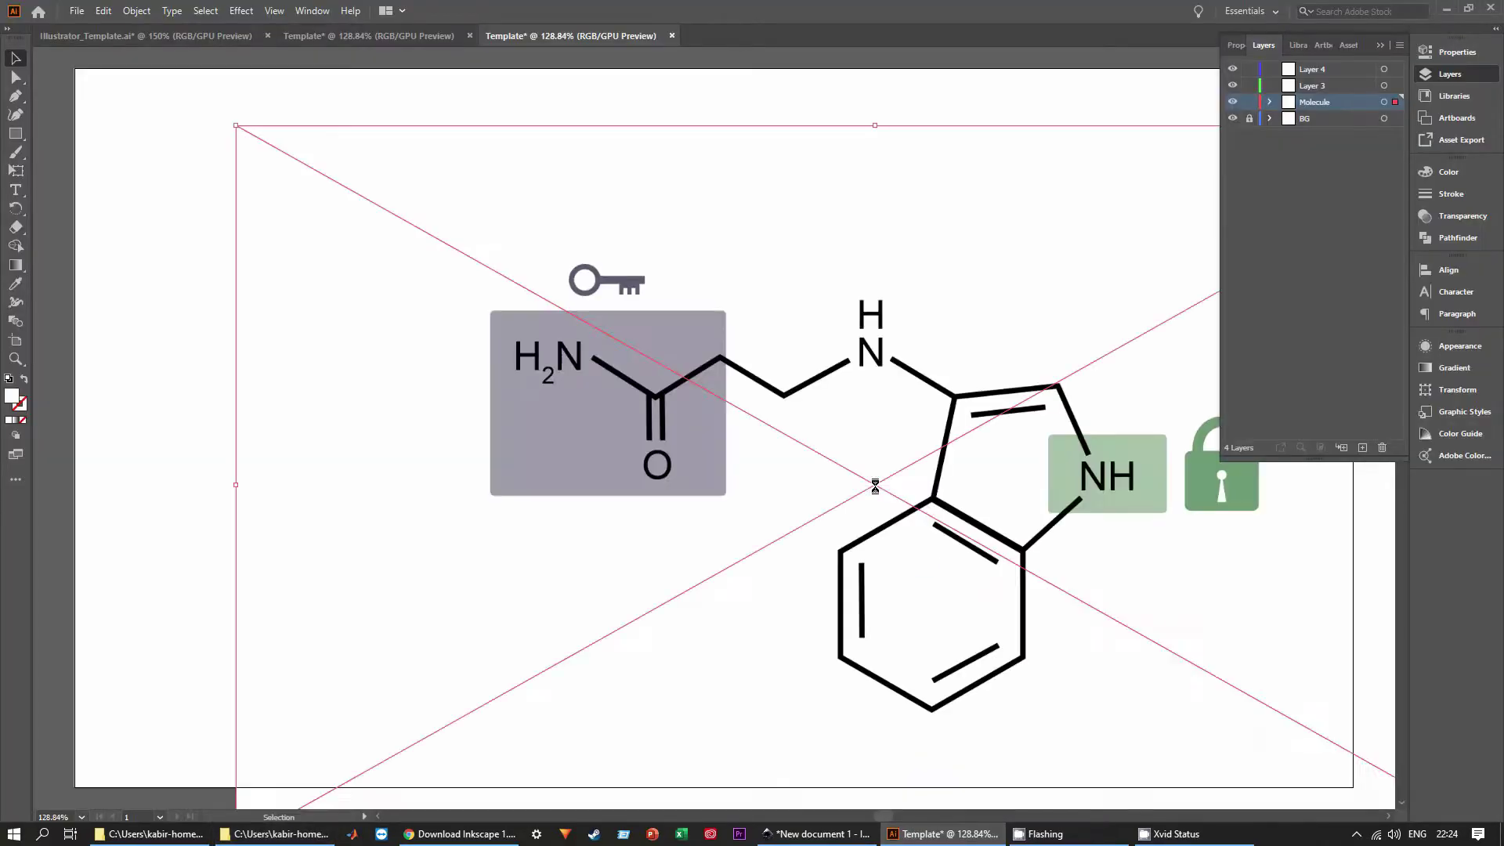
{"action": "left_click_drag", "start_coordinate": [929, 423], "coordinate": [771, 365]}
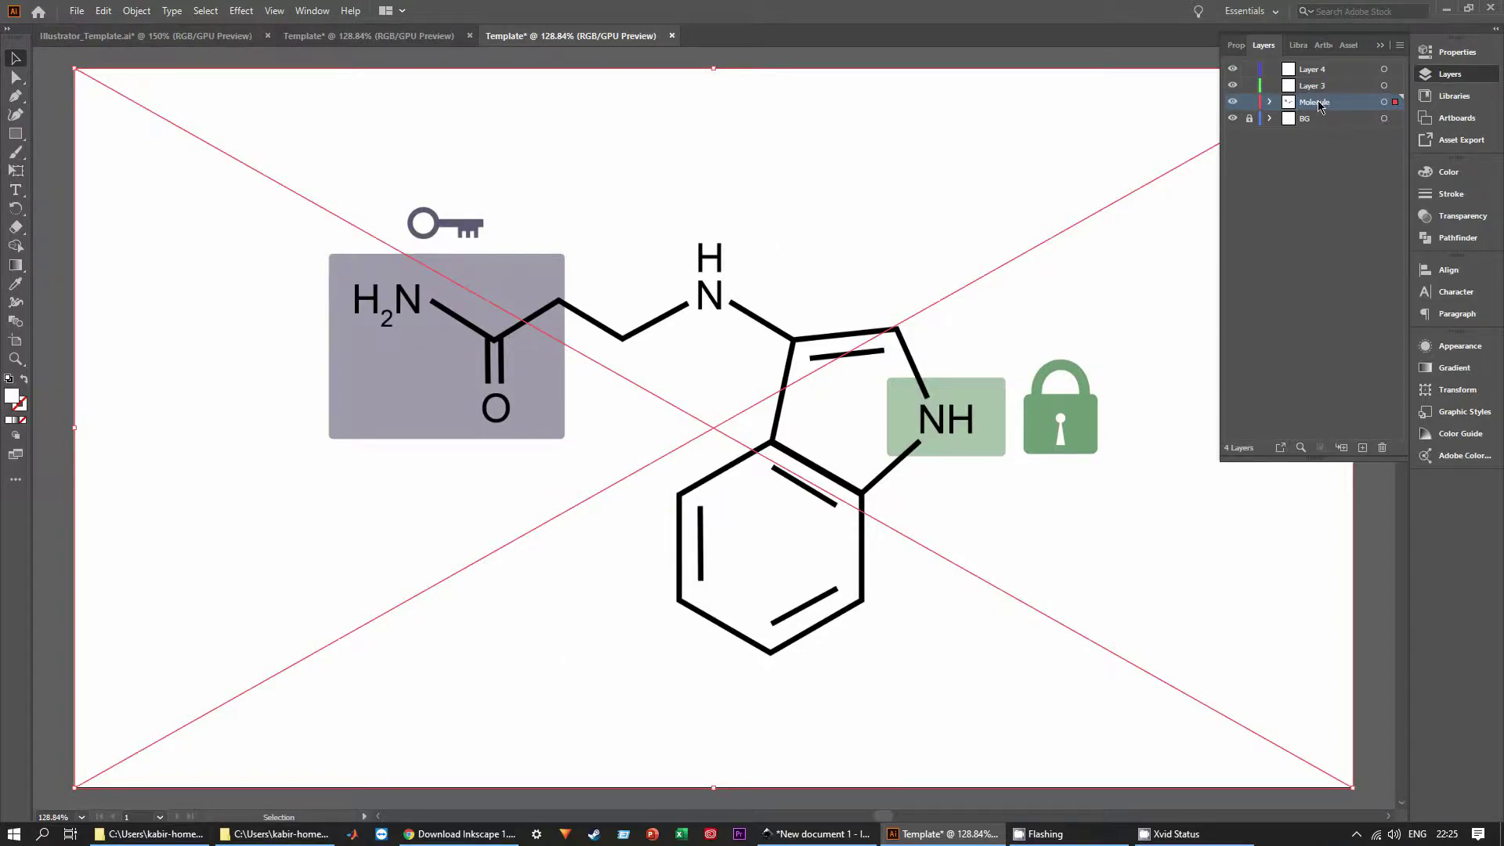
Add a new layer above the reference image's layer and rename the image's layer Molecule-temp.
{"action": "left_click", "coordinate": [1362, 447]}
{"action": "left_click", "coordinate": [1319, 118]}
{"action": "double_click", "coordinate": [1331, 117]}
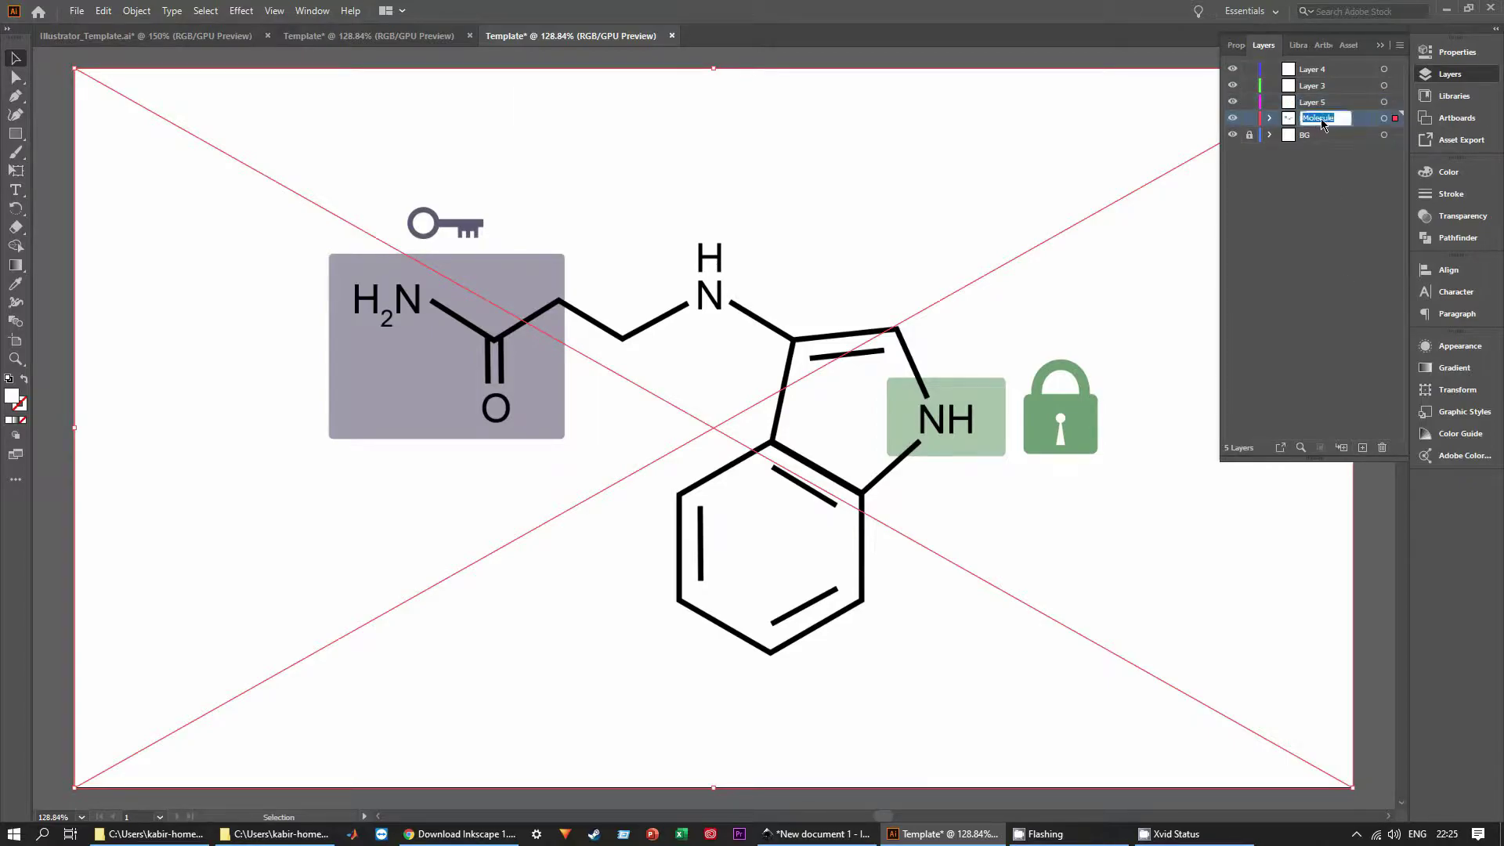
{"action": "left_click", "coordinate": [1335, 119]}
{"action": "type", "text": "-Temp"}
{"action": "key", "text": "Return"}
Rename the new empty layer above Molecule-temp as Molecule.
{"action": "double_click", "coordinate": [1317, 102]}
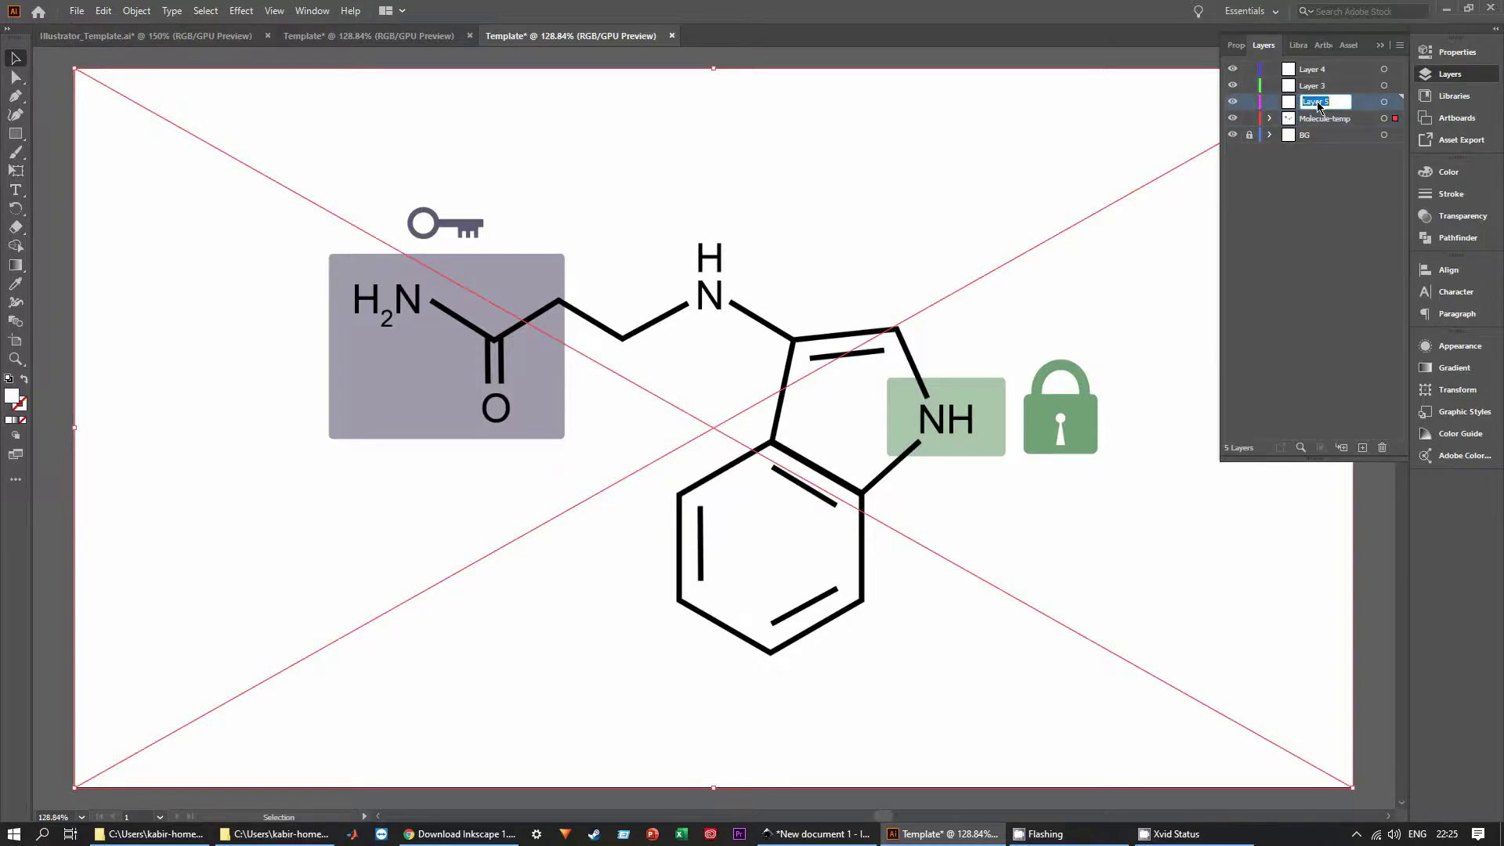
{"action": "type", "text": "Molecule"}
{"action": "key", "text": "Return"}
Set the placed reference image's opacity to 25% and lock the Molecule-temp layer.
{"action": "left_click", "coordinate": [1319, 120]}
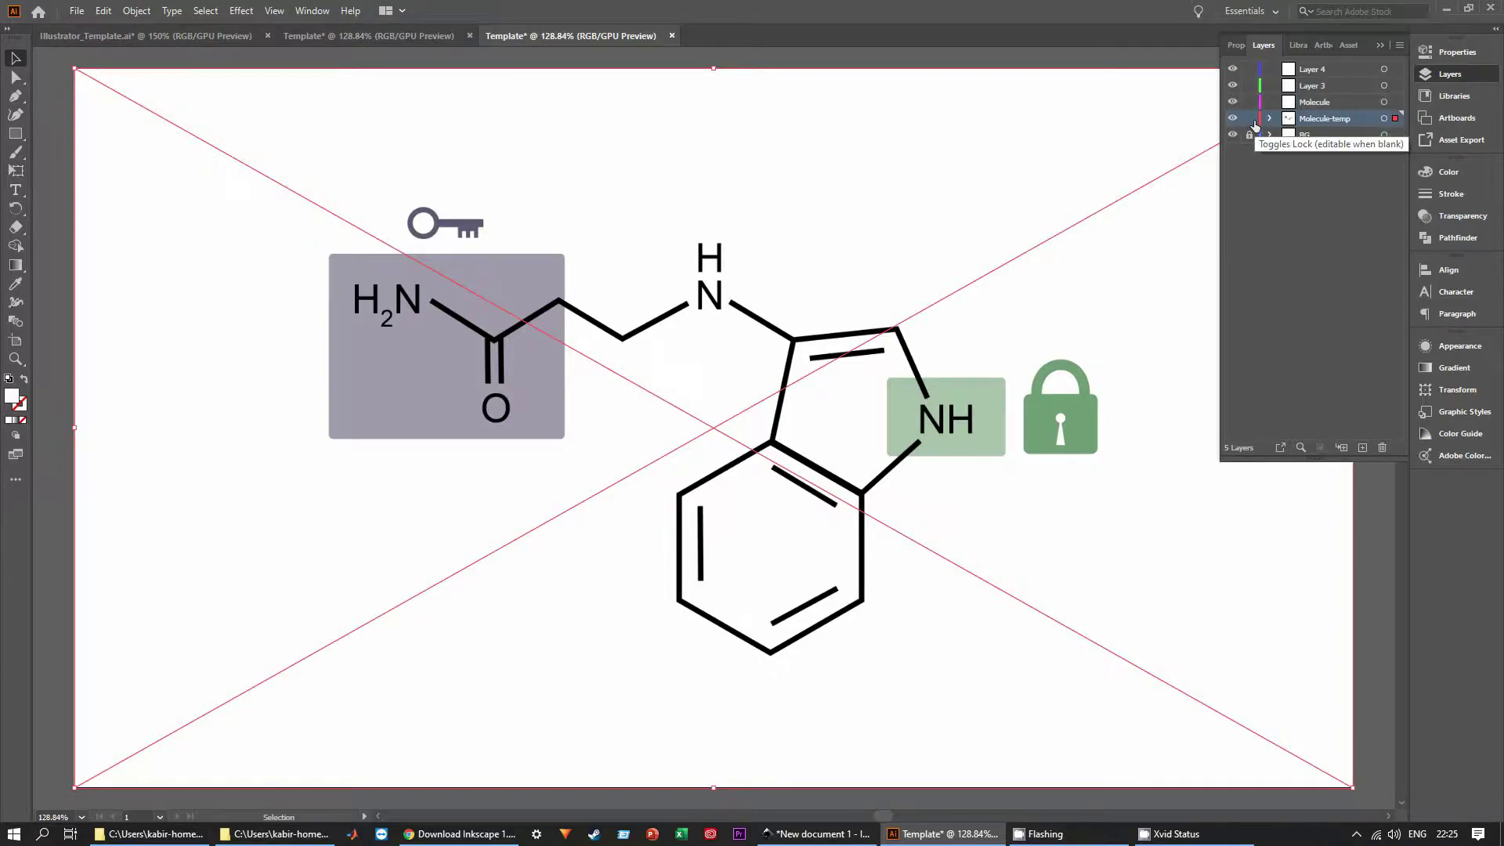
{"action": "left_click", "coordinate": [1249, 120]}
{"action": "left_click", "coordinate": [1249, 122]}
{"action": "left_click", "coordinate": [1456, 350]}
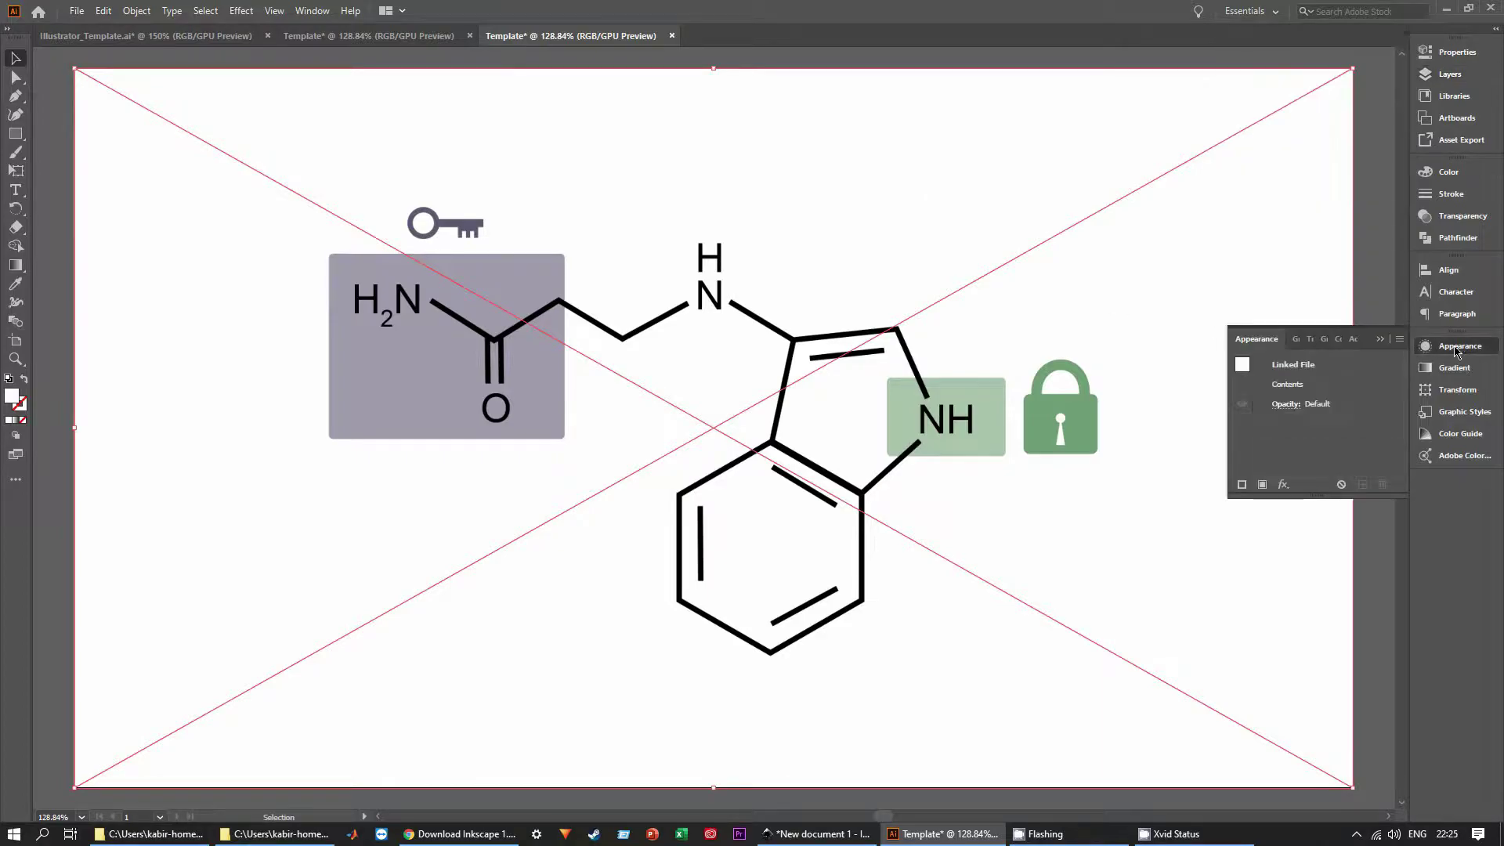
{"action": "left_click", "coordinate": [1281, 404]}
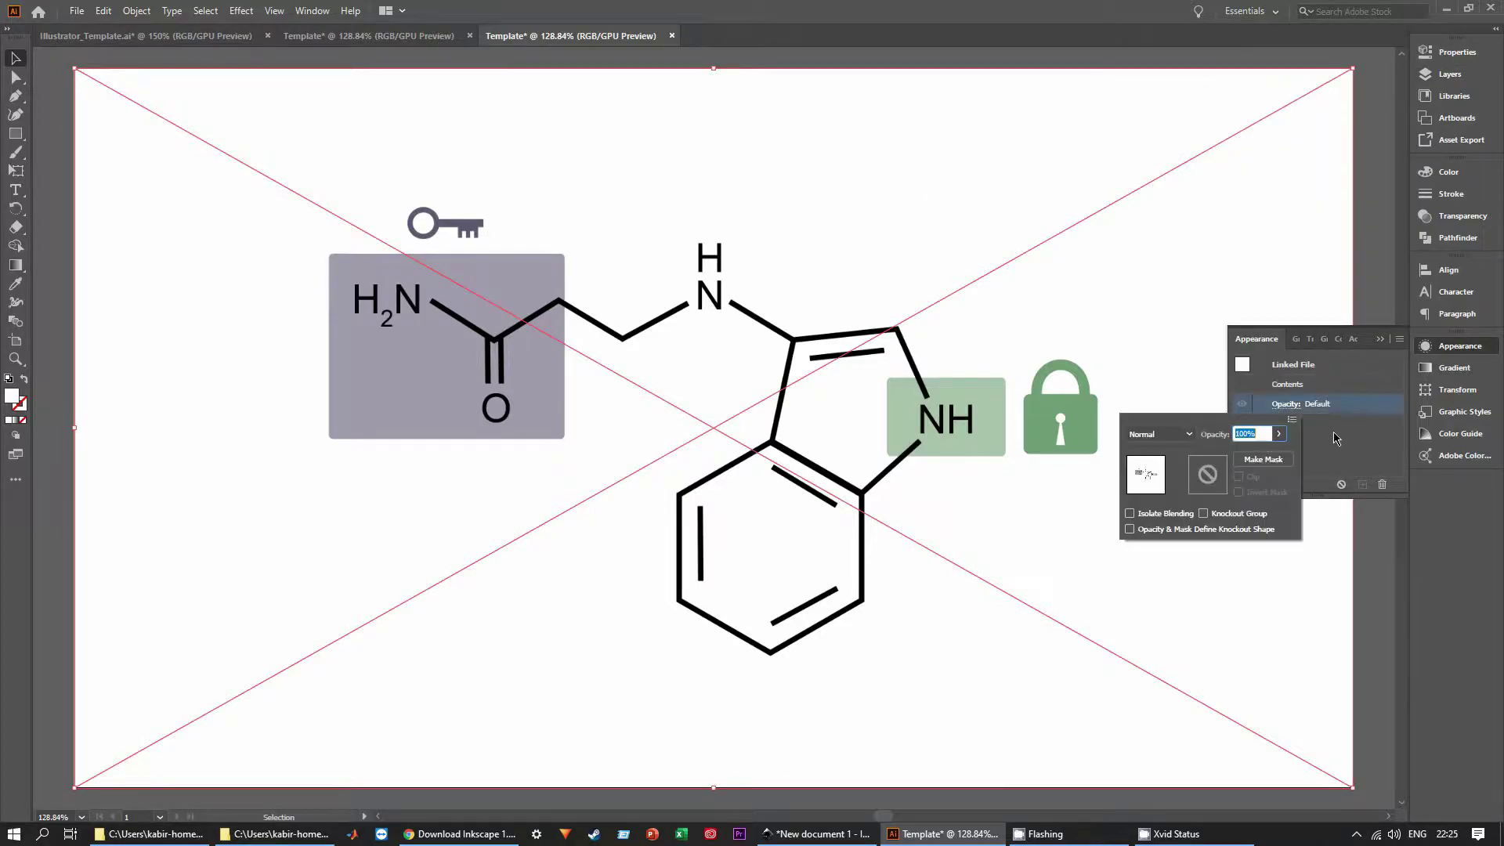
{"action": "left_click", "coordinate": [1278, 433]}
{"action": "left_click_drag", "start_coordinate": [1278, 455], "coordinate": [1234, 459]}
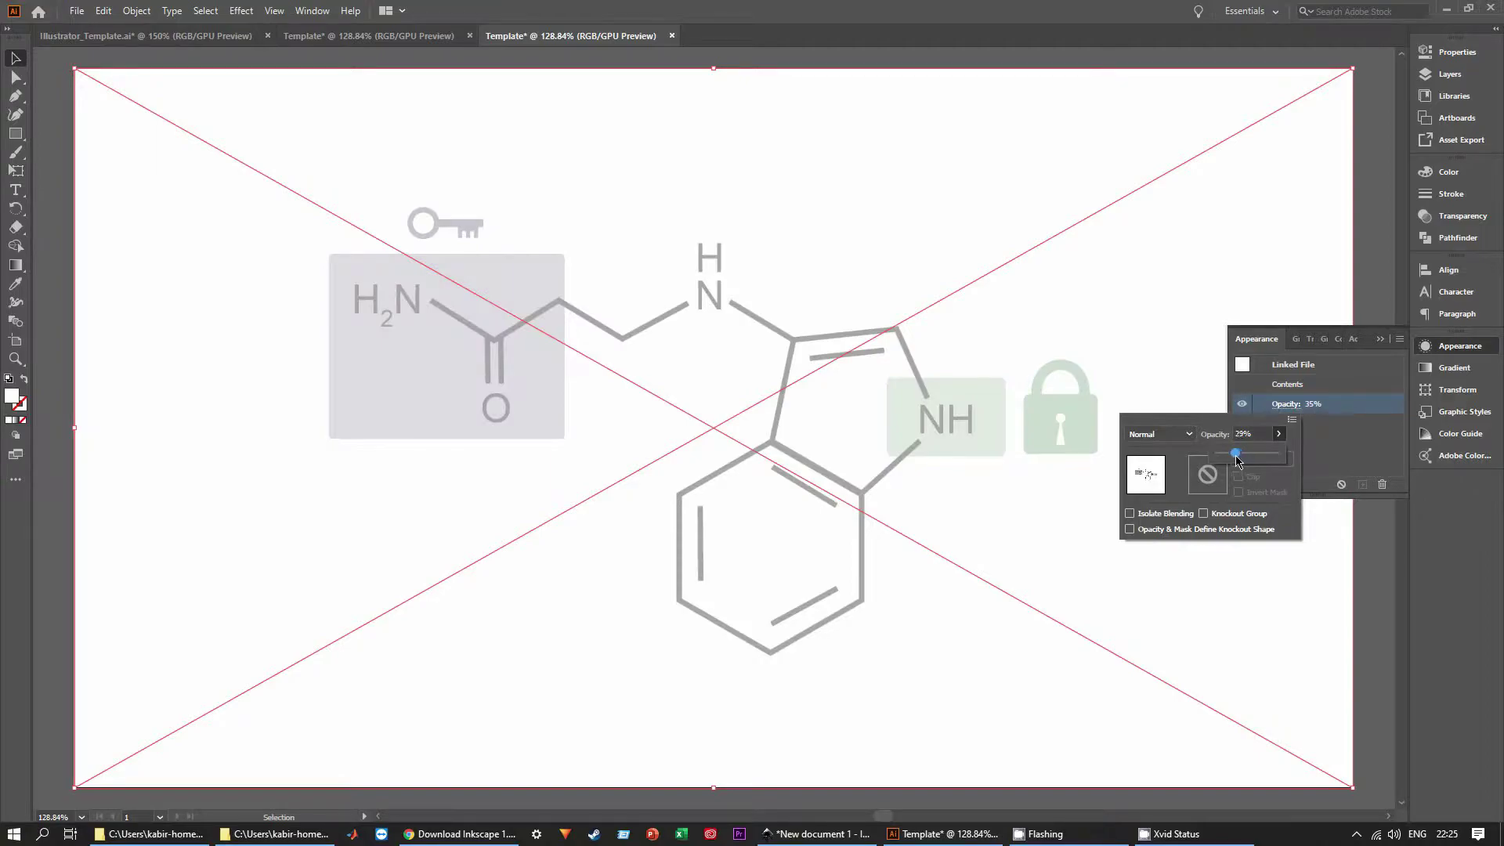
{"action": "left_click", "coordinate": [1287, 404]}
{"action": "type", "text": "25"}
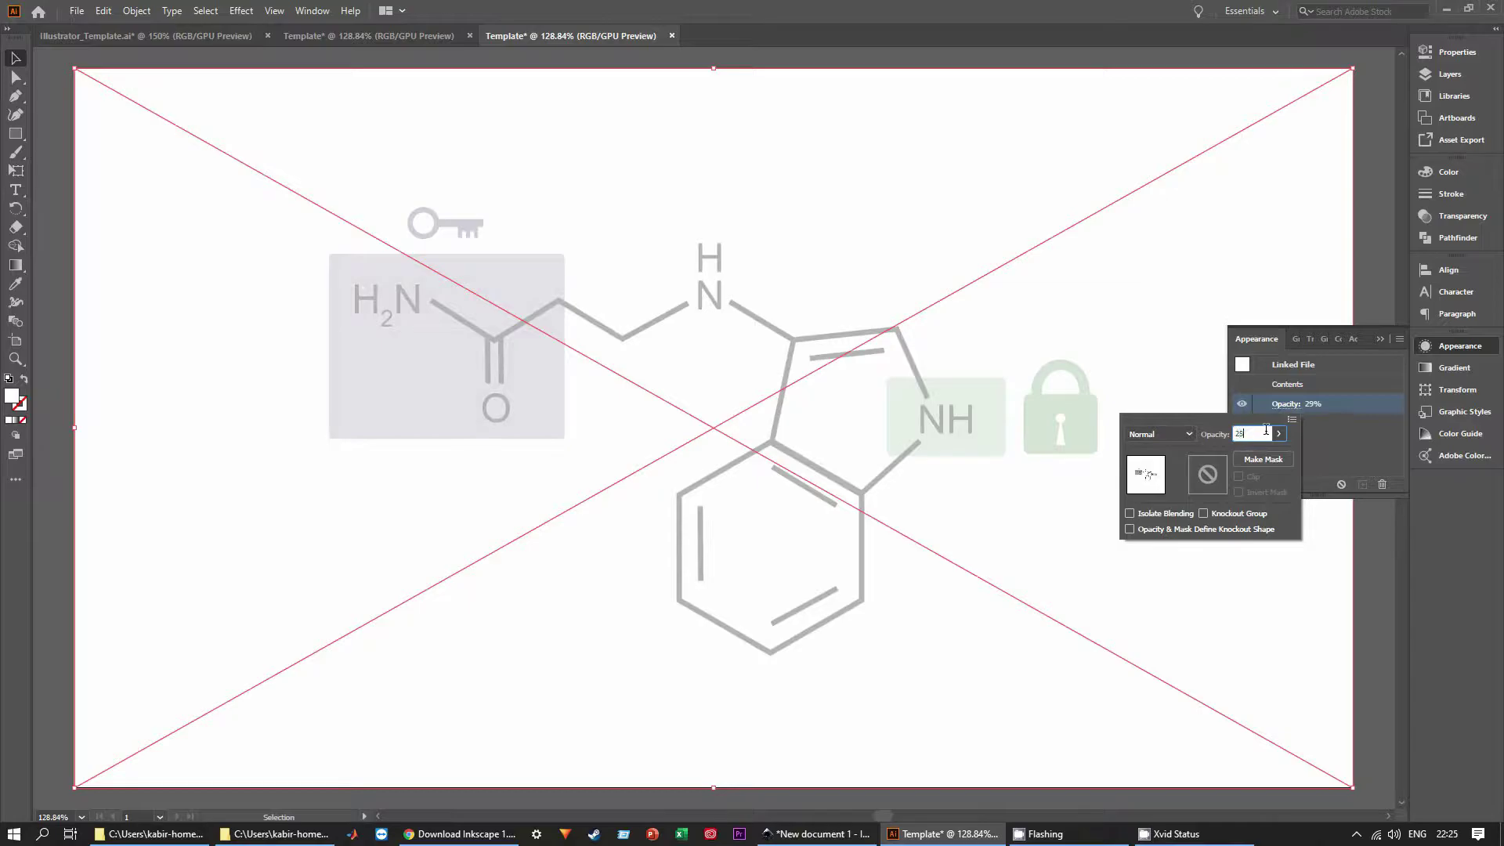
{"action": "key", "text": "Return"}
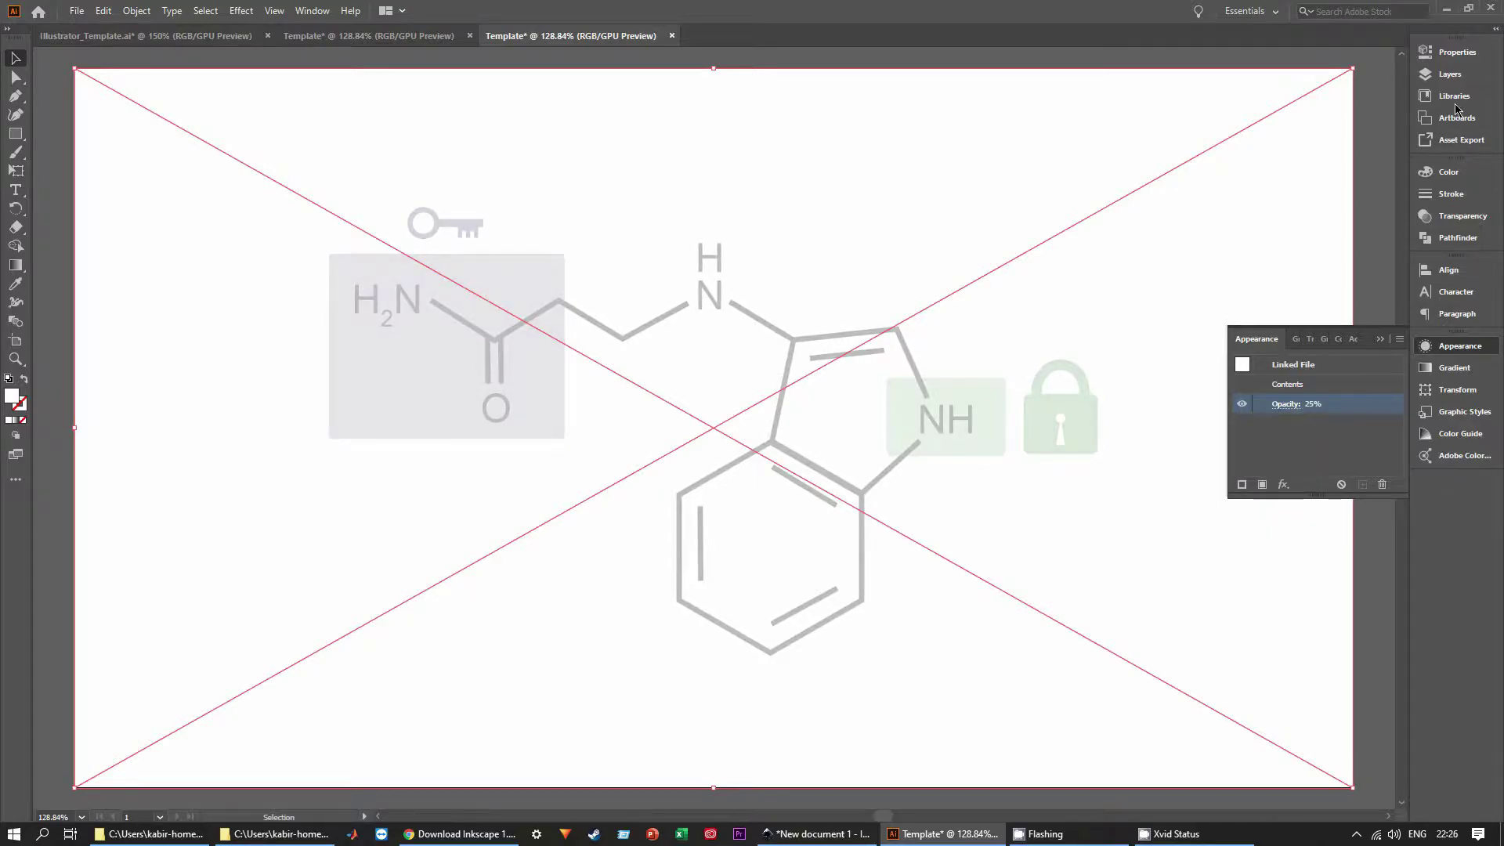
{"action": "left_click", "coordinate": [1425, 73]}
{"action": "left_click", "coordinate": [1250, 118]}
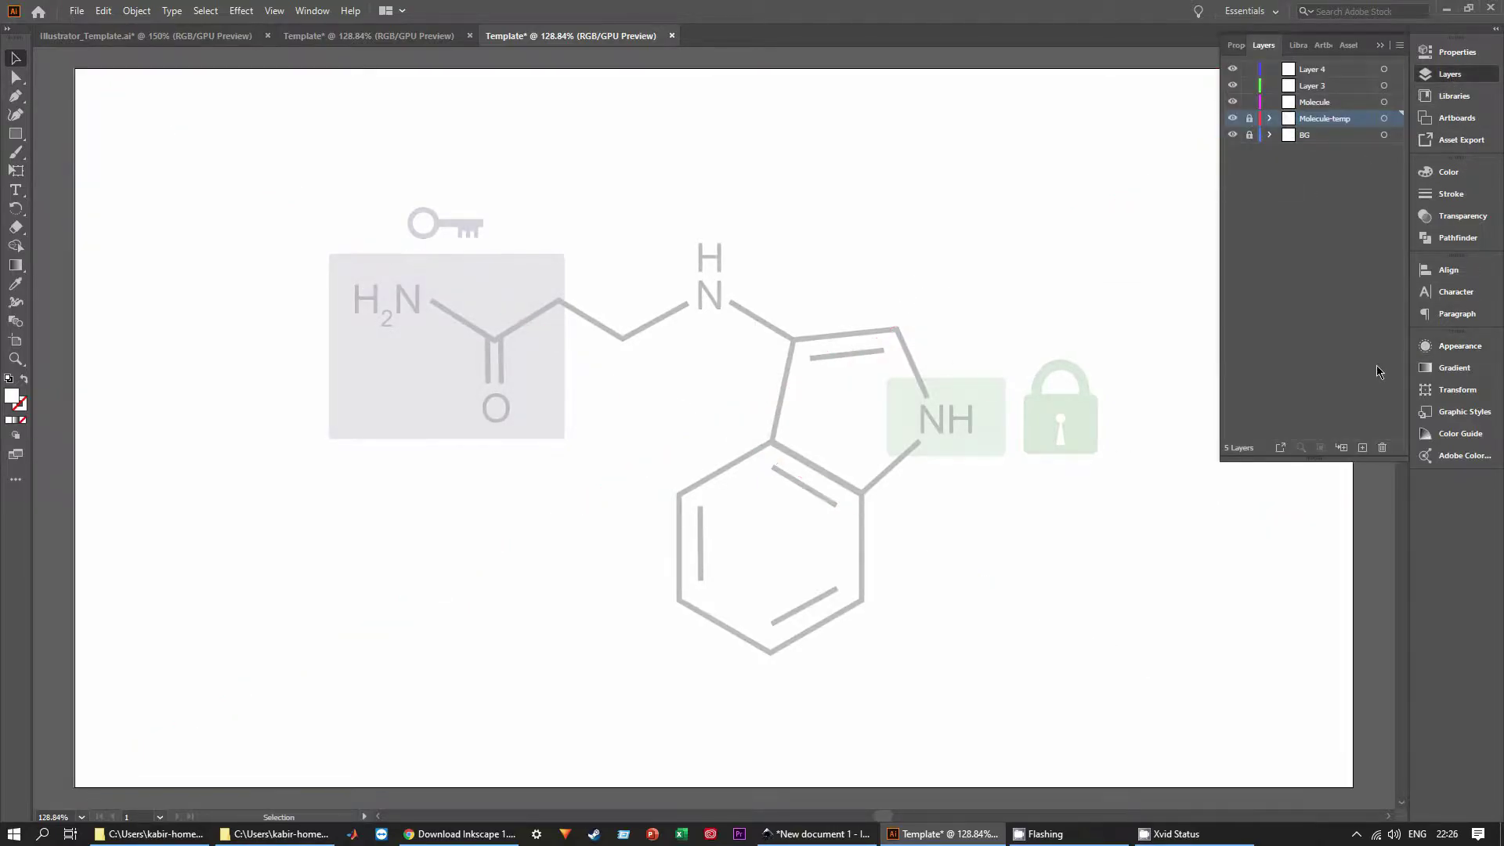
Create a six-sided polygon with a 50 px radius on the Molecule layer, centred inside the reference benzene ring.
{"action": "left_click", "coordinate": [1318, 104]}
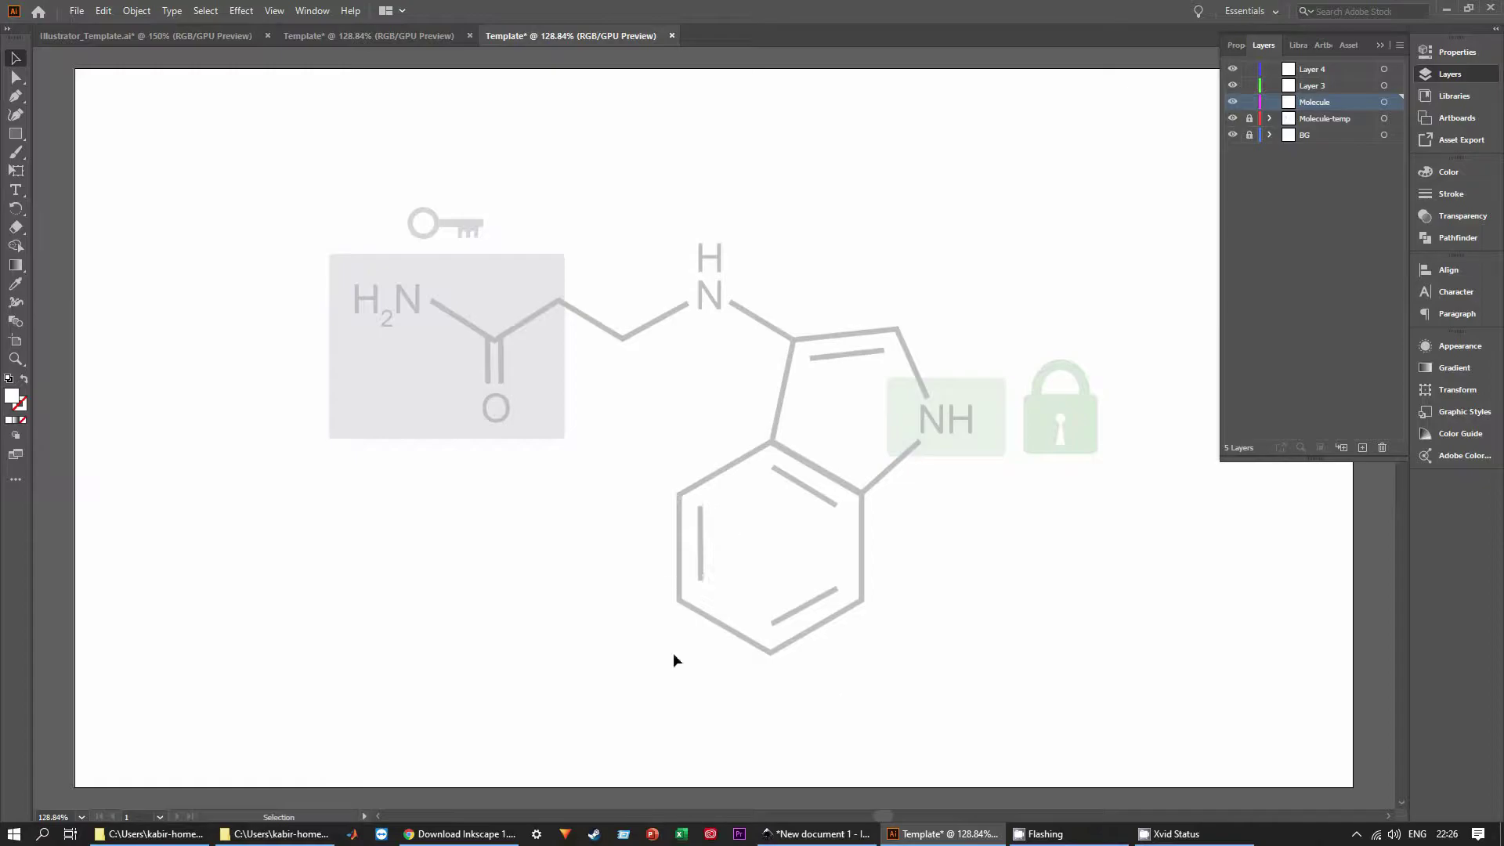
{"action": "left_click", "coordinate": [15, 135]}
{"action": "left_click", "coordinate": [89, 171]}
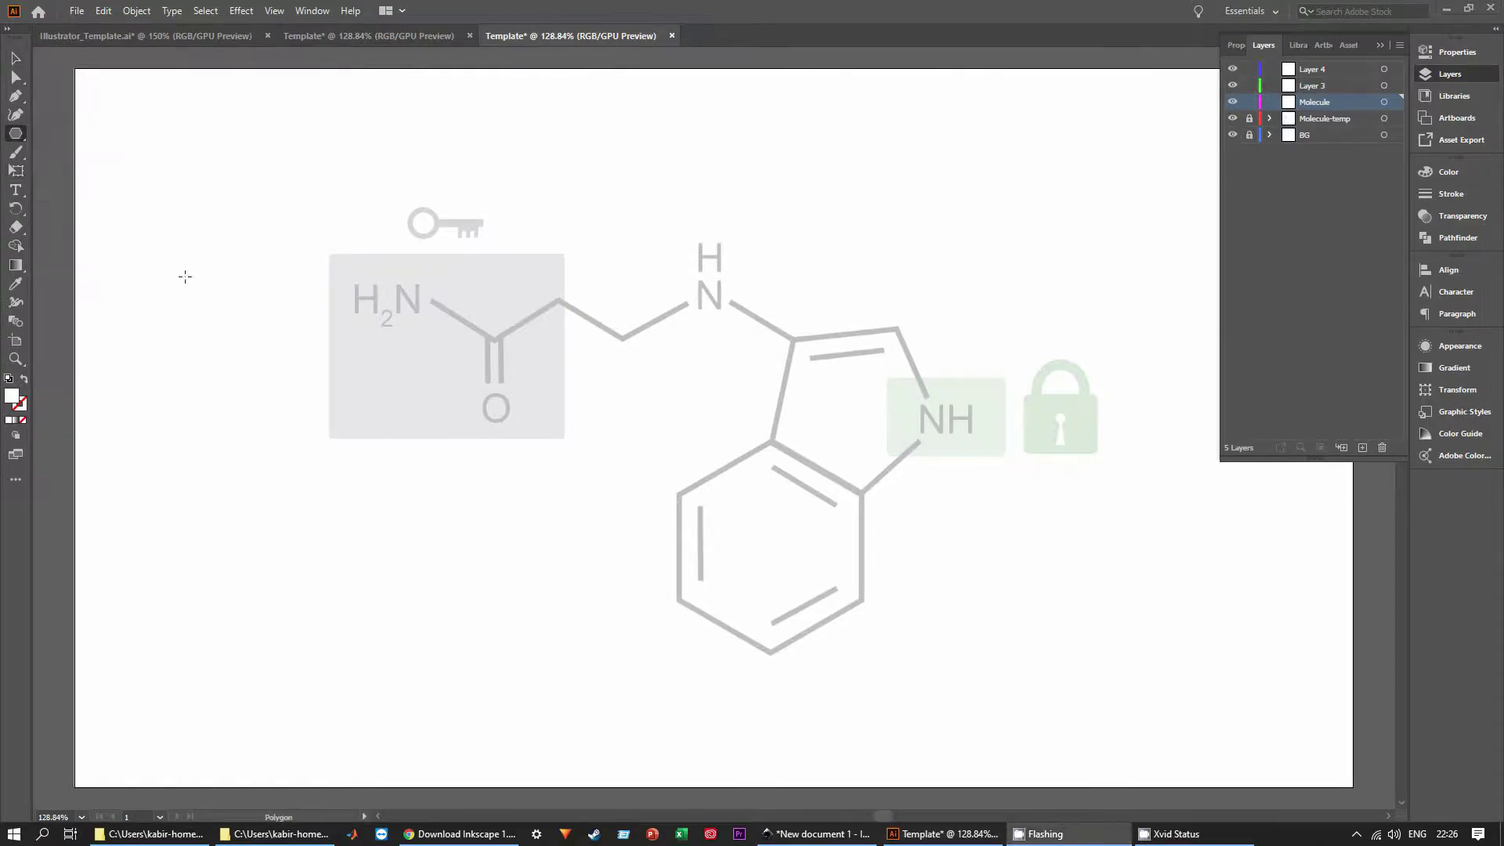
{"action": "left_click", "coordinate": [769, 544]}
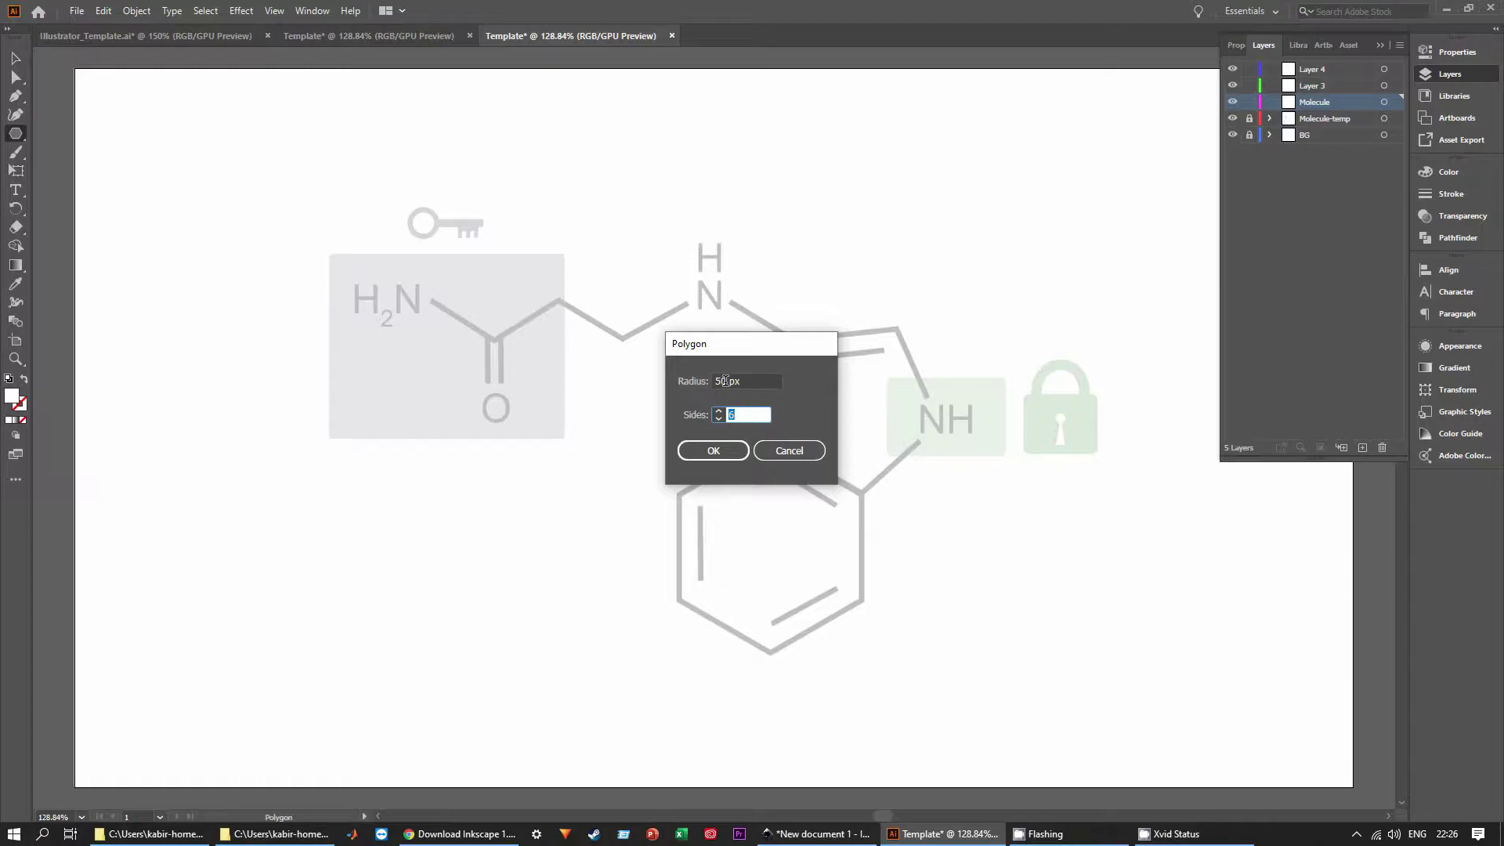
{"action": "left_click", "coordinate": [725, 453]}
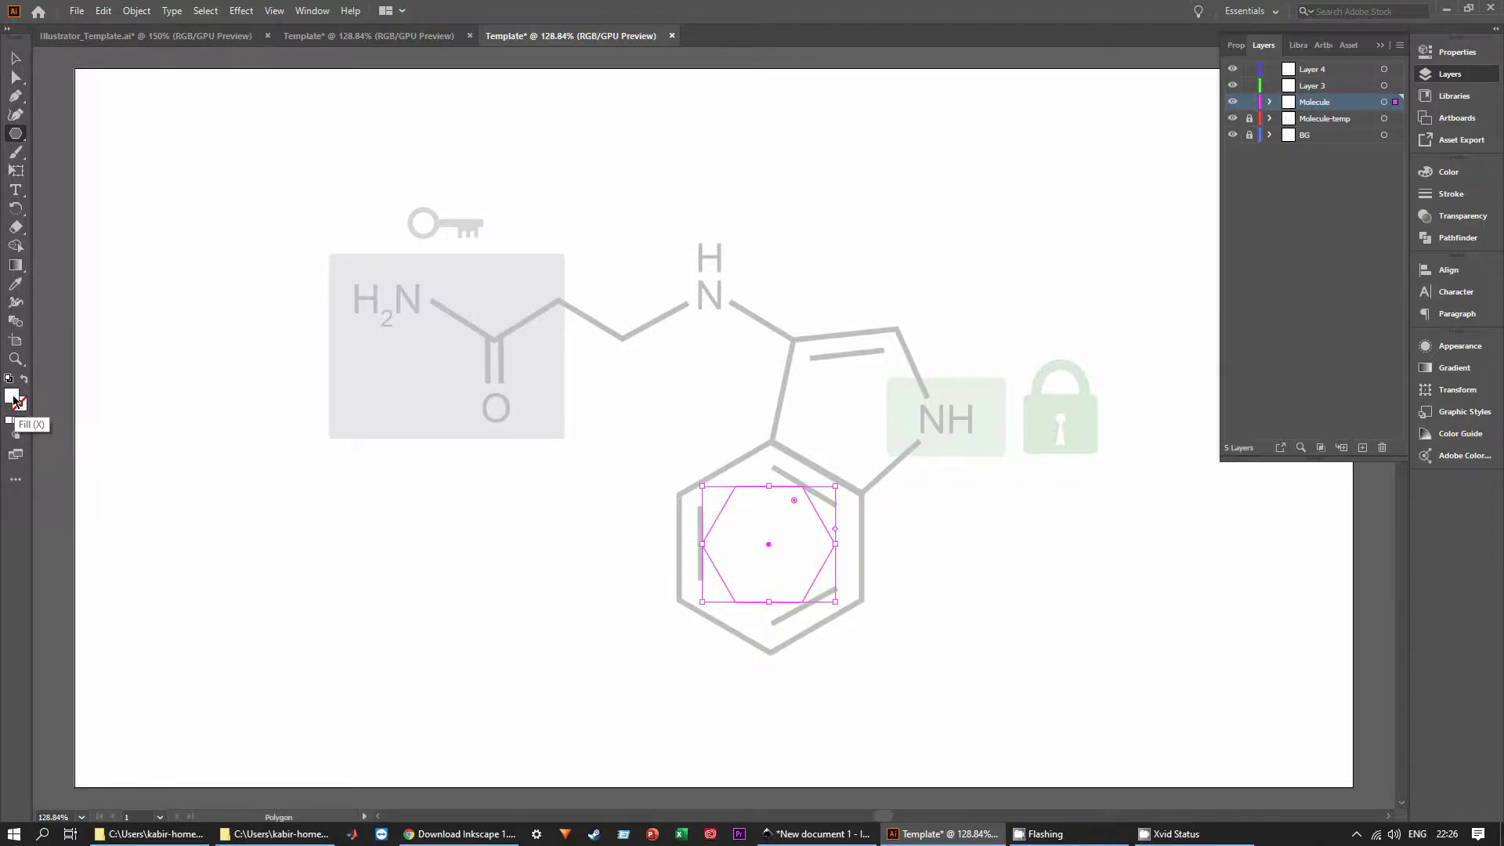
Remove the hexagon's fill and give it a black (000000) stroke.
{"action": "left_click", "coordinate": [24, 419]}
{"action": "left_click", "coordinate": [24, 409]}
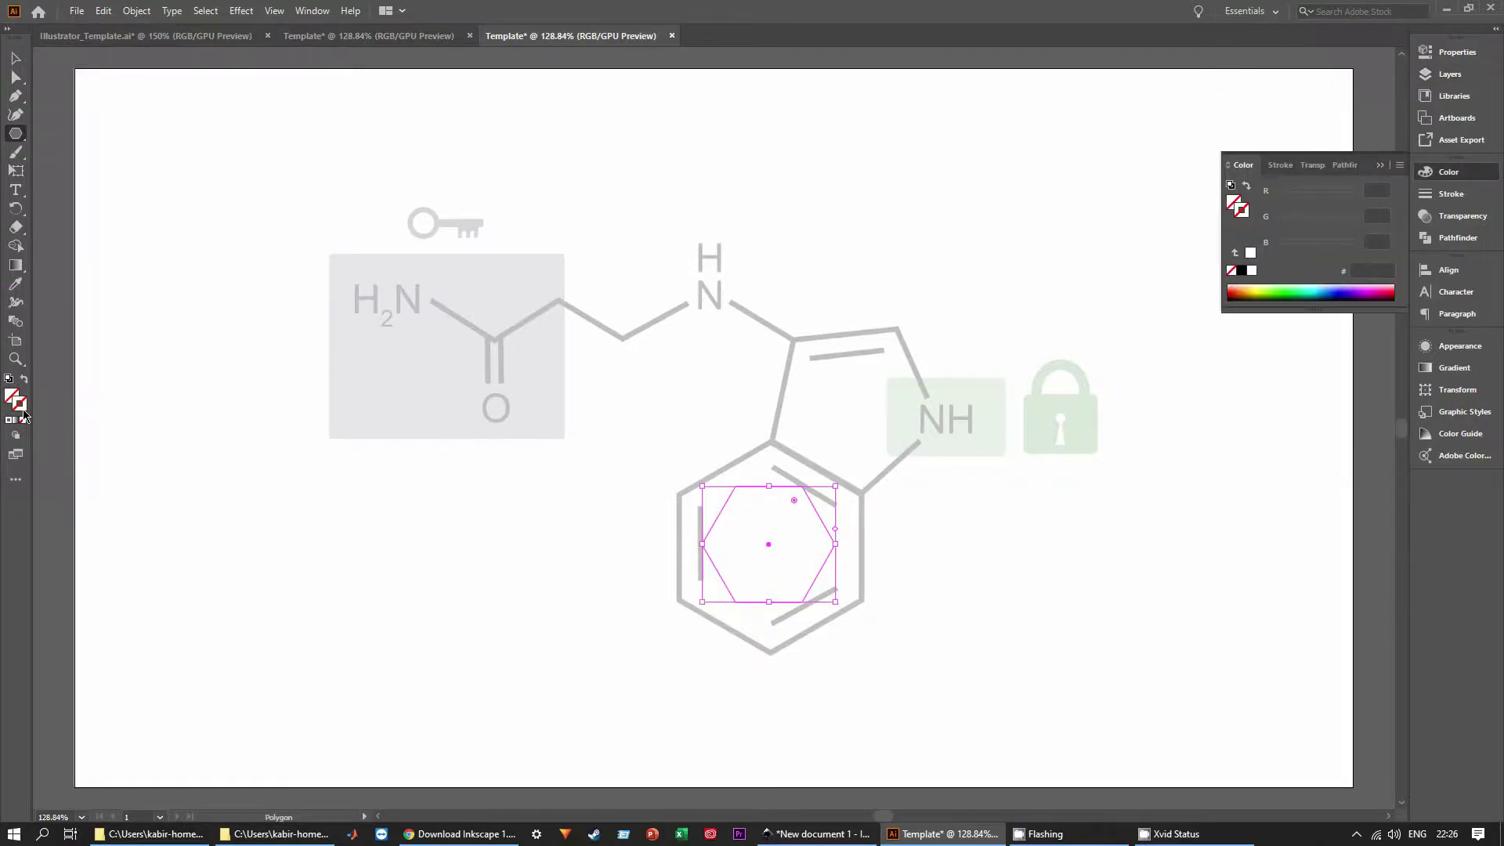
{"action": "left_click", "coordinate": [1242, 271]}
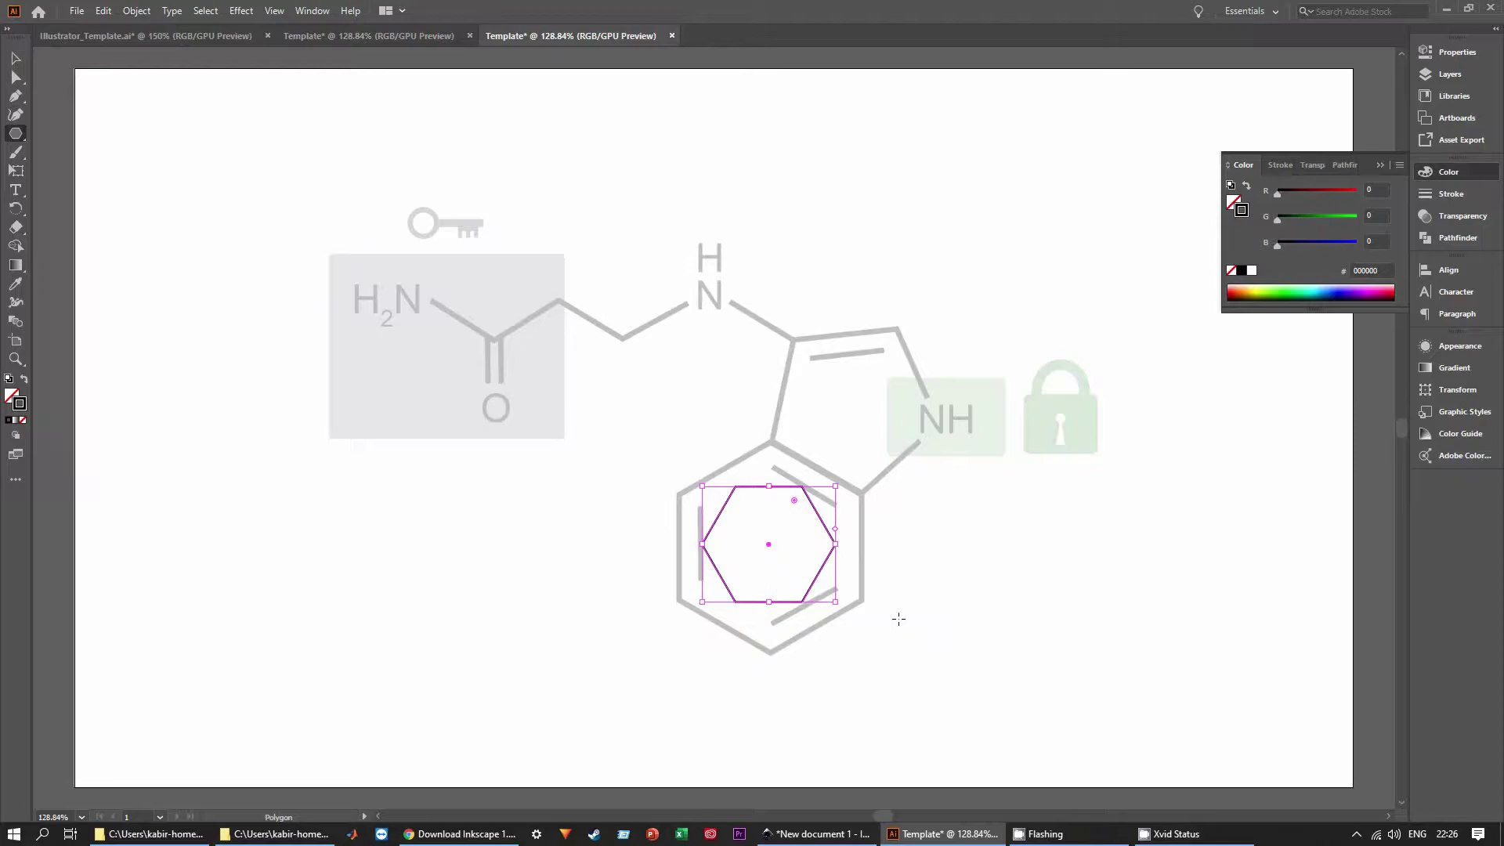
Rotate the hexagon so a vertex points up, then enlarge and move it to match the reference benzene ring.
{"action": "scroll", "coordinate": [898, 619], "scroll_direction": "up", "scroll_amount": 3}
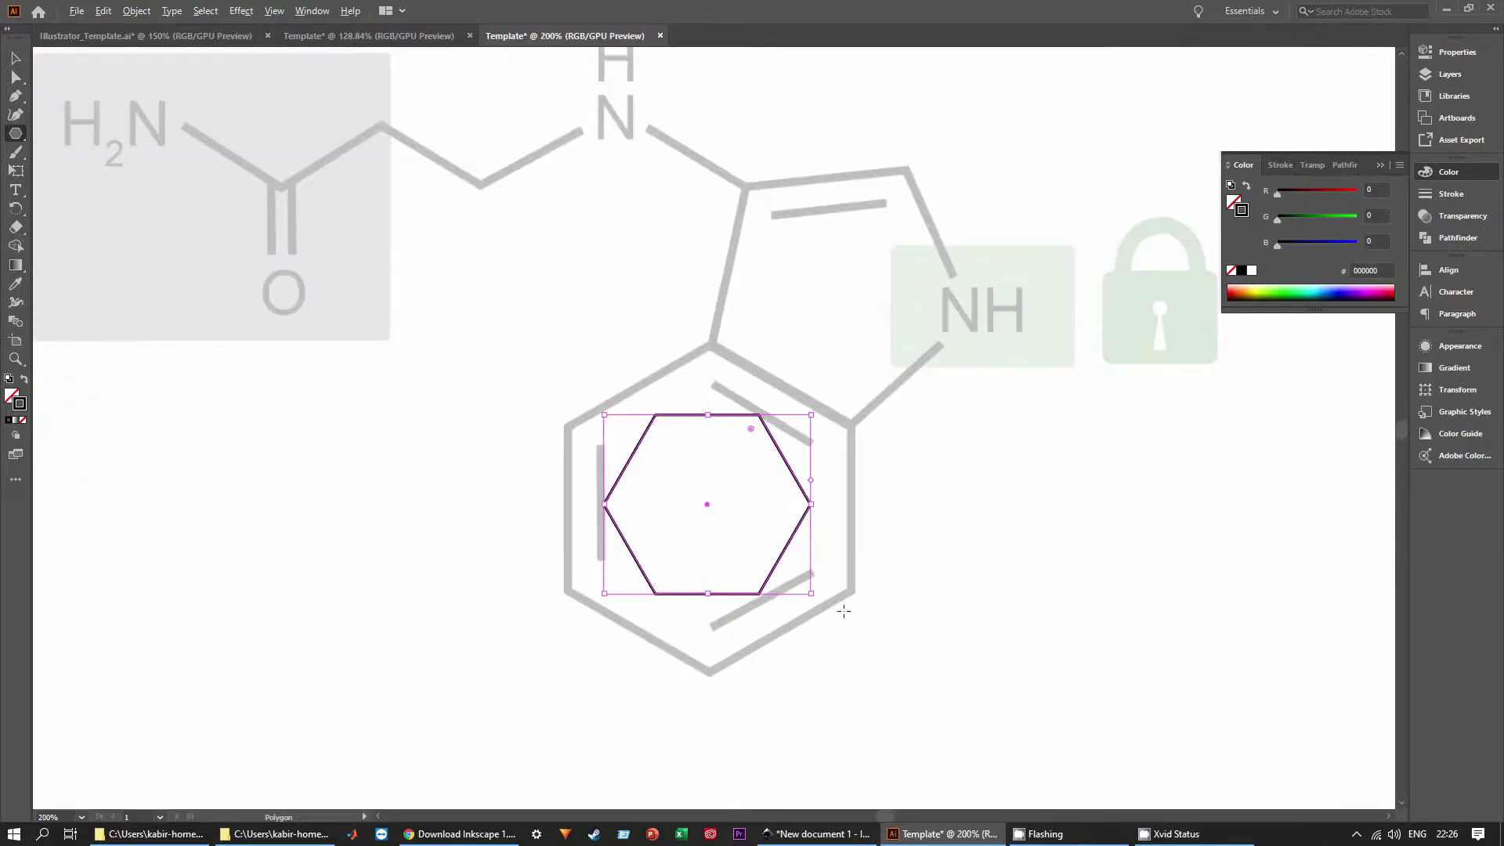
{"action": "left_click_drag", "start_coordinate": [817, 600], "coordinate": [645, 640]}
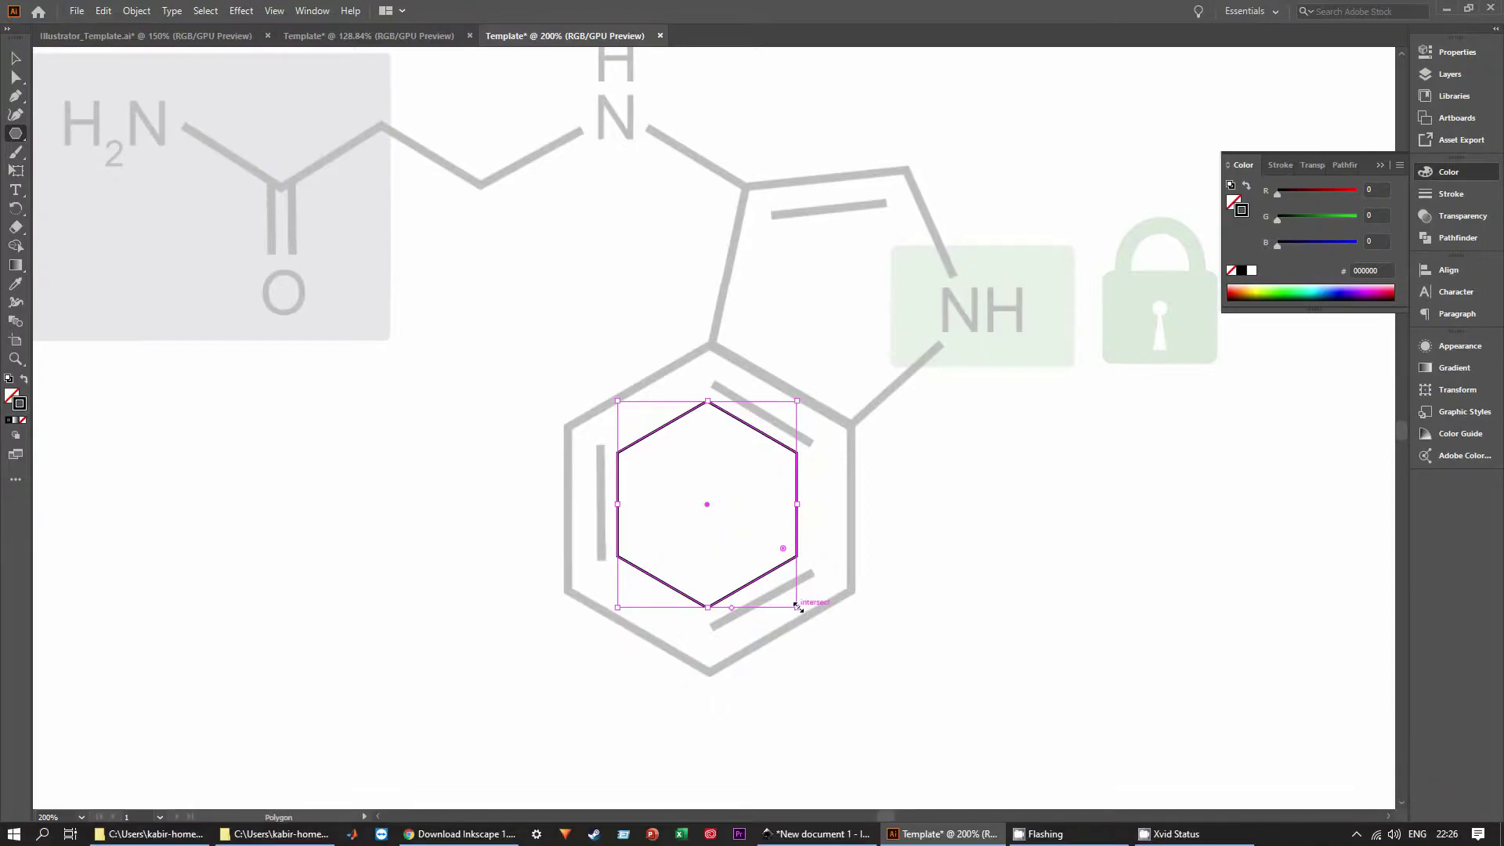
{"action": "left_click_drag", "start_coordinate": [797, 607], "coordinate": [850, 677]}
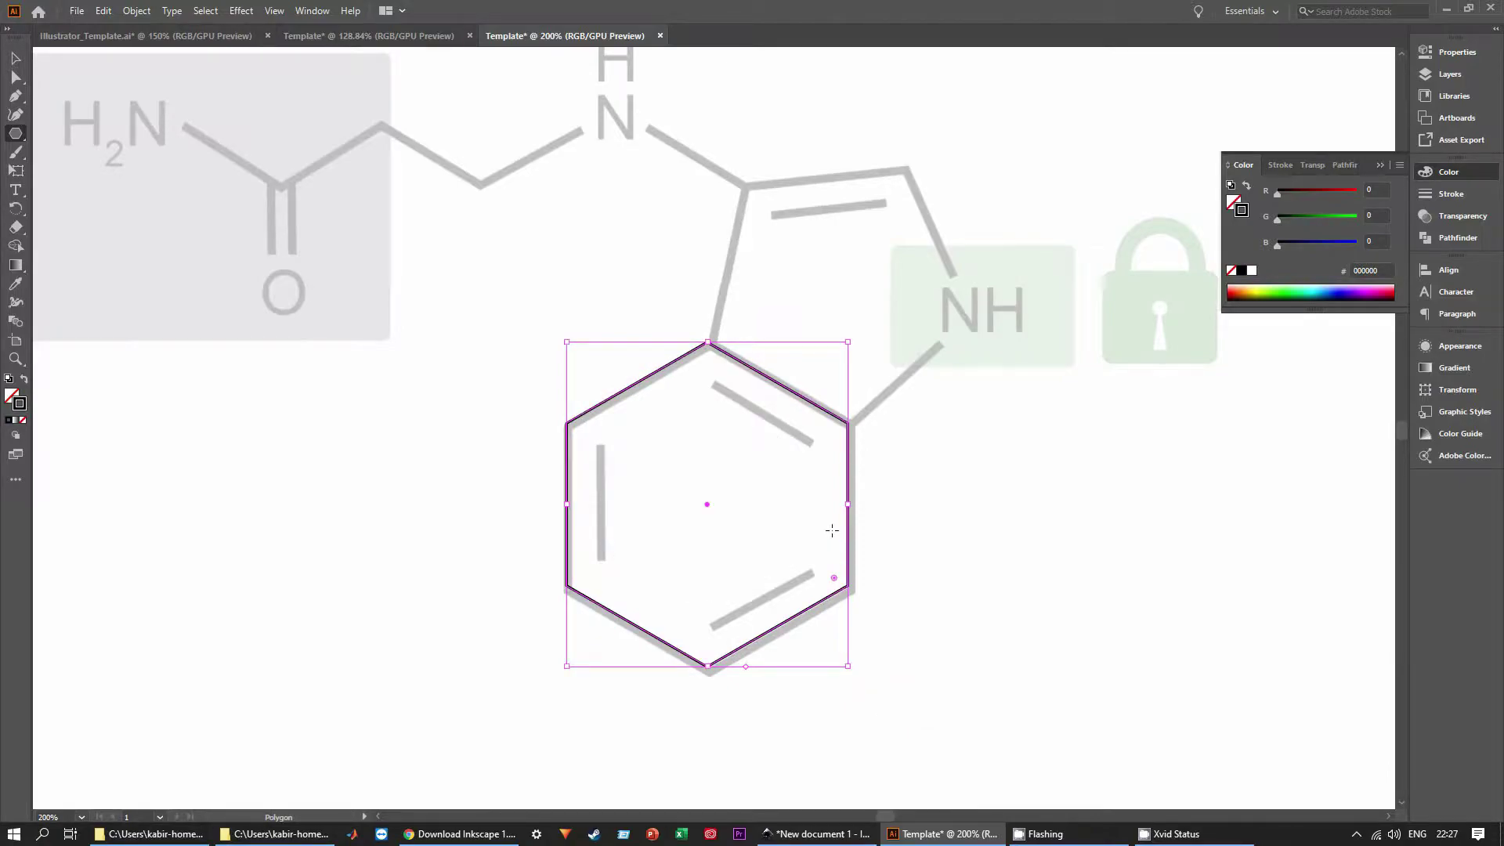
{"action": "key", "text": "v"}
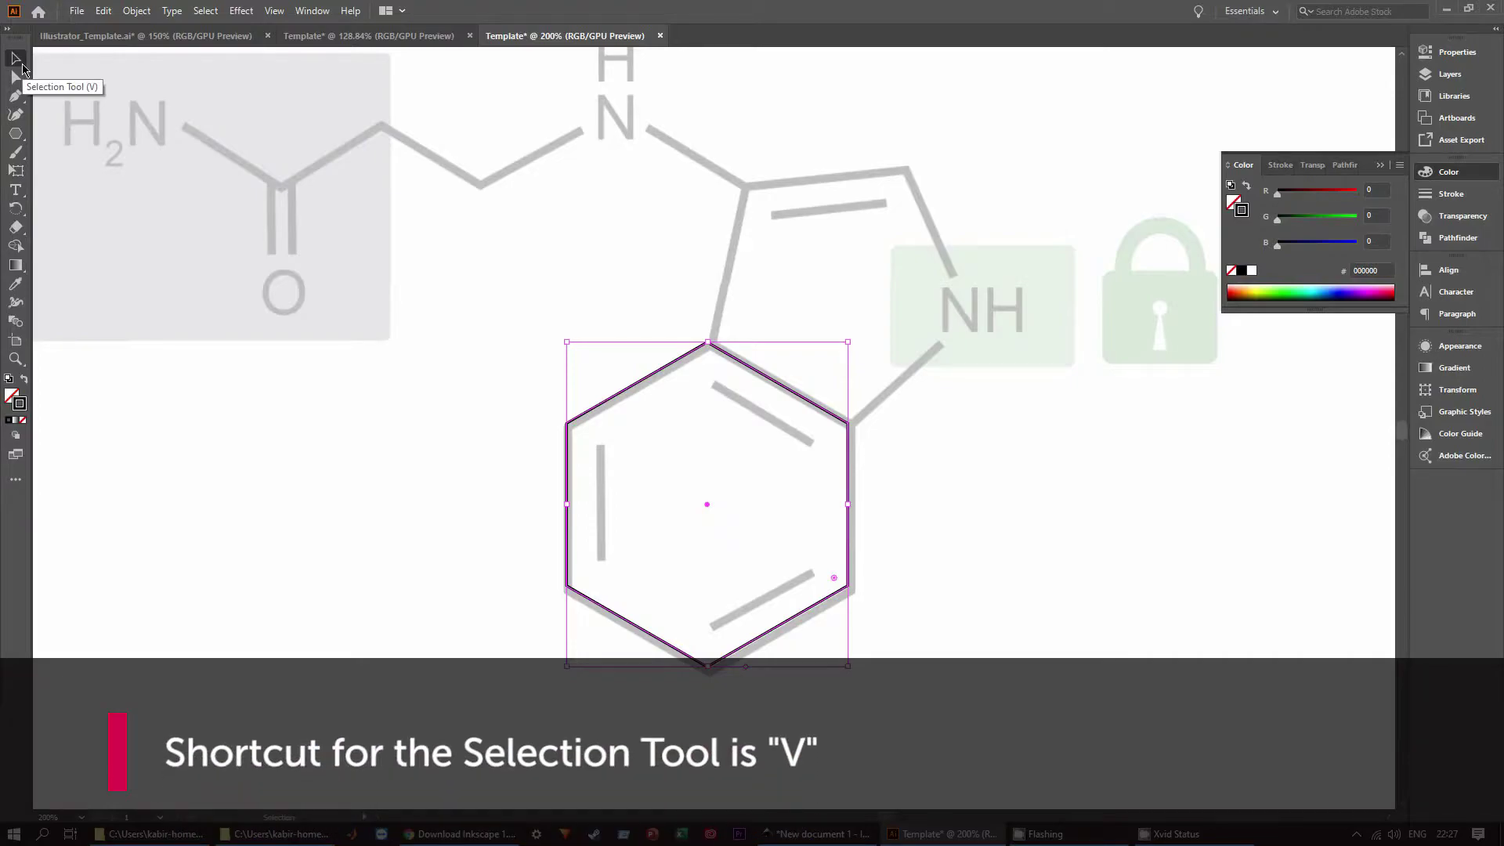
{"action": "left_click_drag", "start_coordinate": [852, 524], "coordinate": [852, 532]}
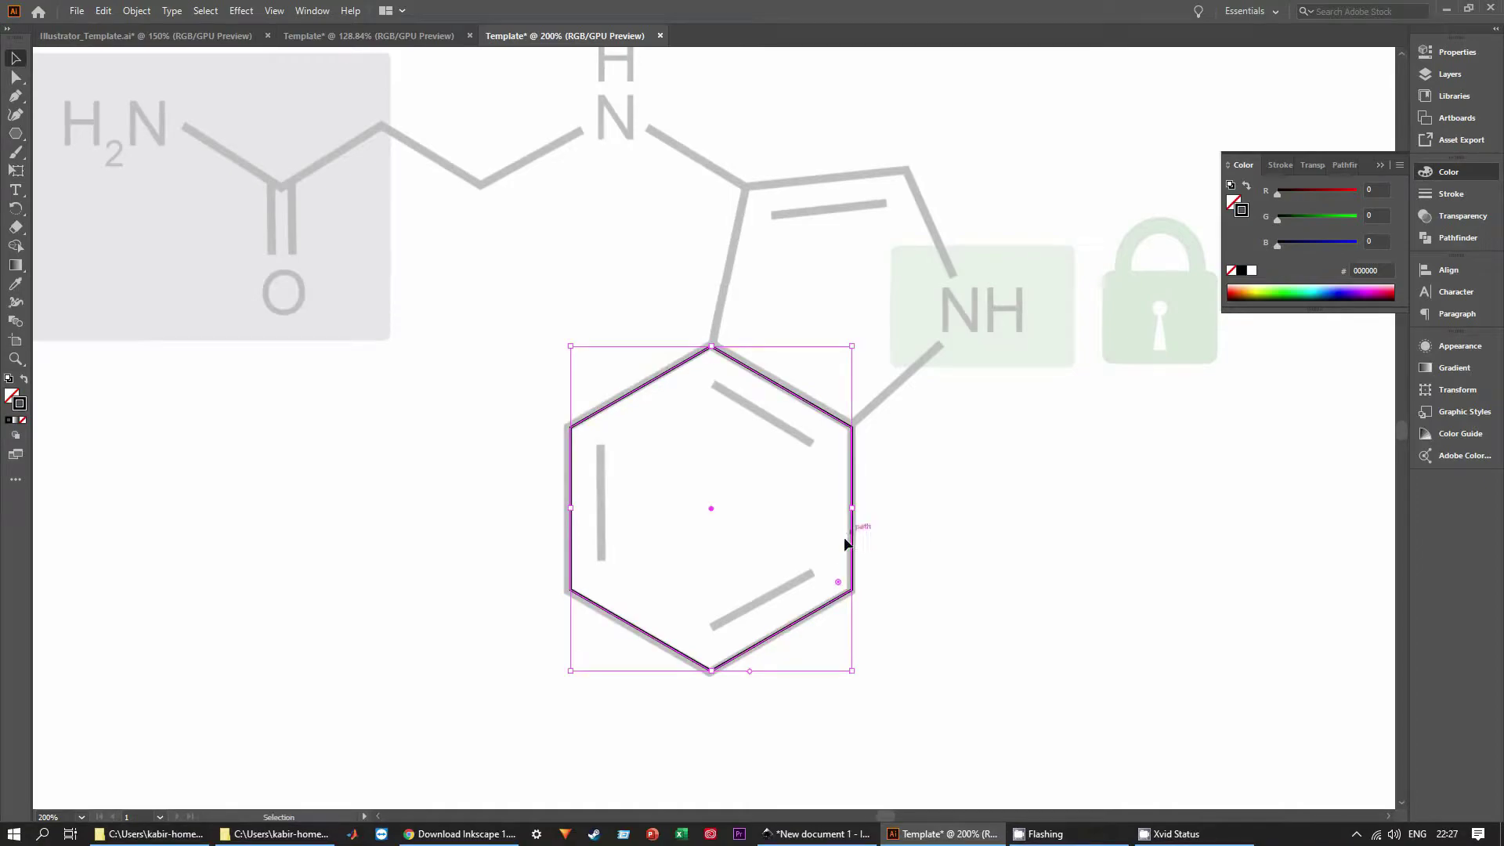
Set the hexagon's stroke weight to 4 pt and deselect it.
{"action": "left_click", "coordinate": [1455, 345]}
{"action": "left_click", "coordinate": [1335, 384]}
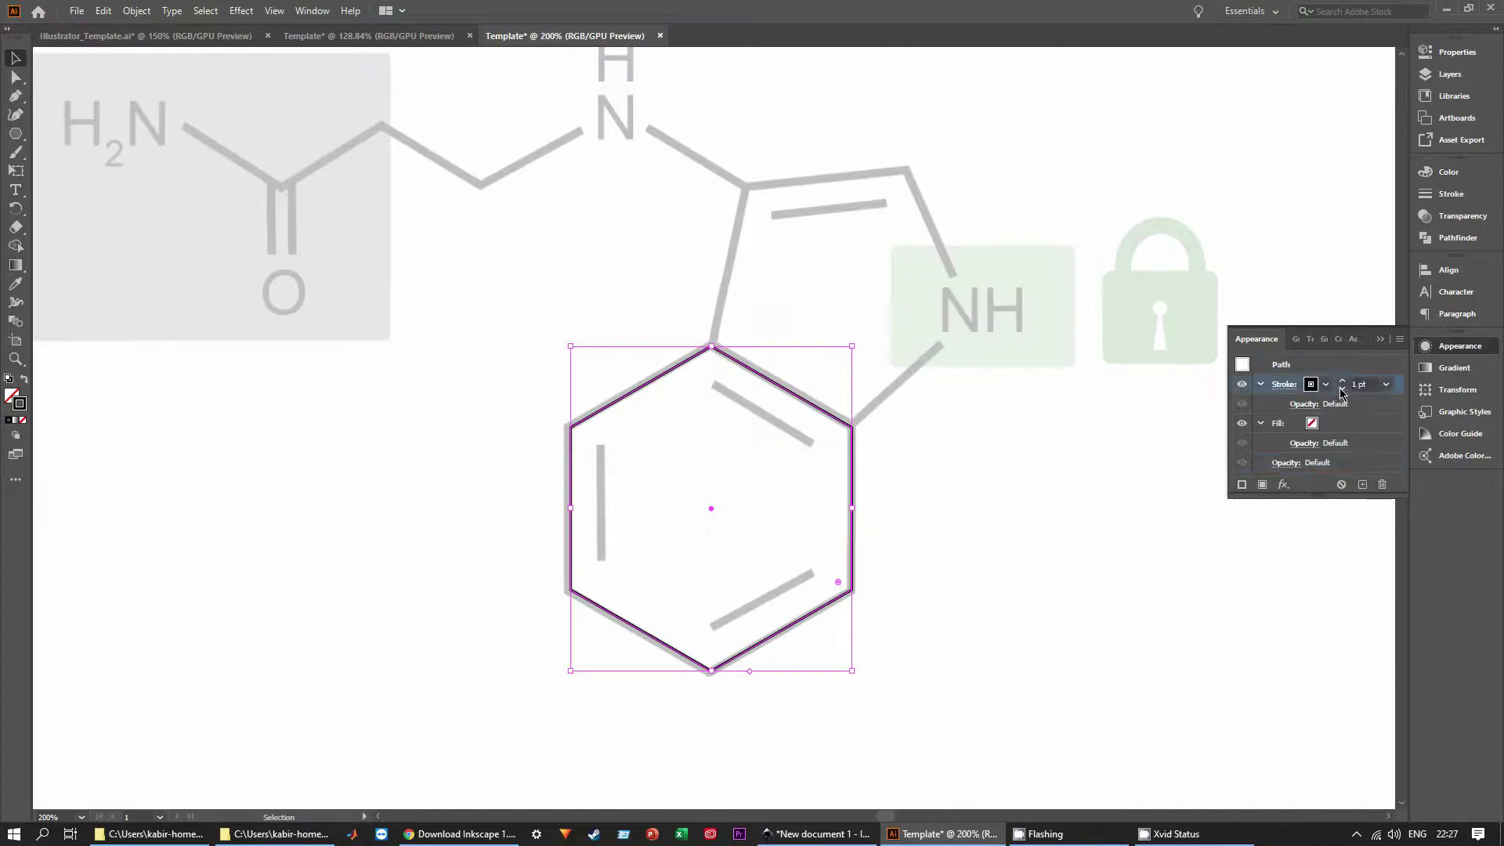
{"action": "type", "text": "4"}
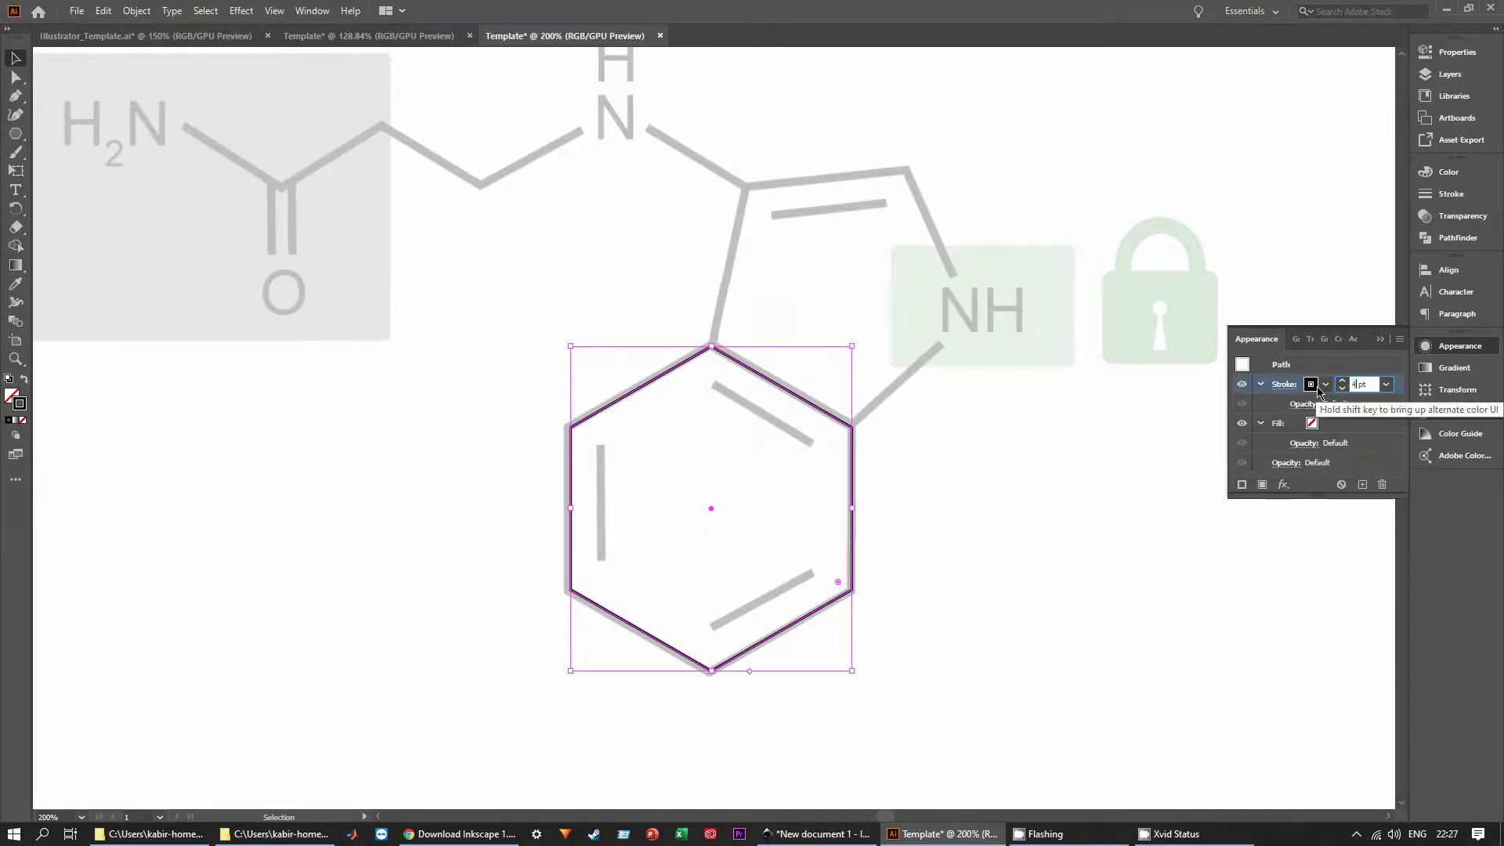
{"action": "key", "text": "Return"}
{"action": "left_click", "coordinate": [973, 512]}
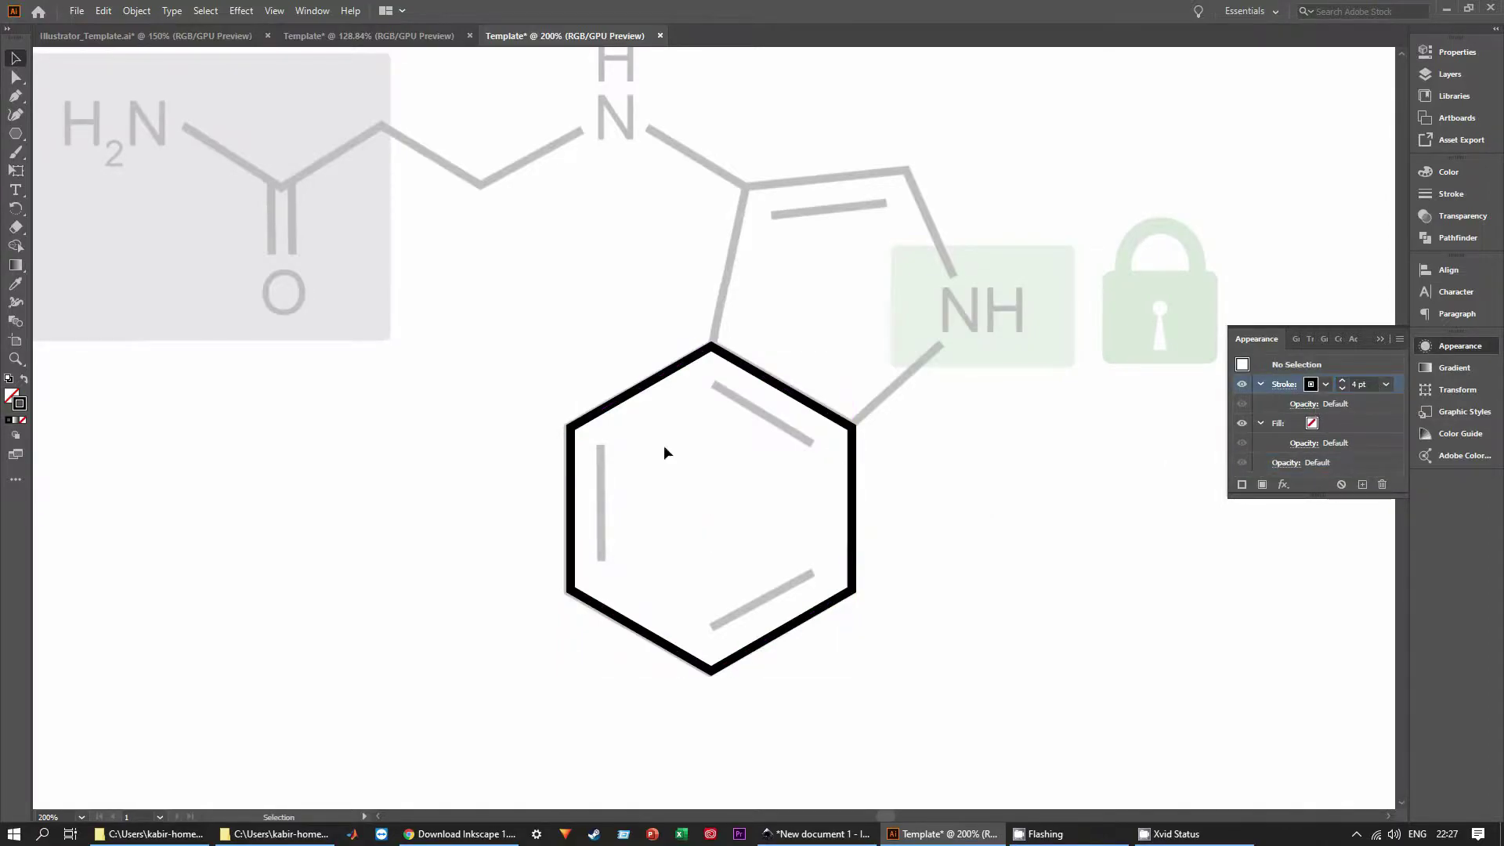
Trace the benzene ring's upper-right inner double-bond line with a straight Pen tool path.
{"action": "left_click", "coordinate": [14, 97]}
{"action": "scroll", "coordinate": [748, 427], "scroll_direction": "up", "scroll_amount": 3}
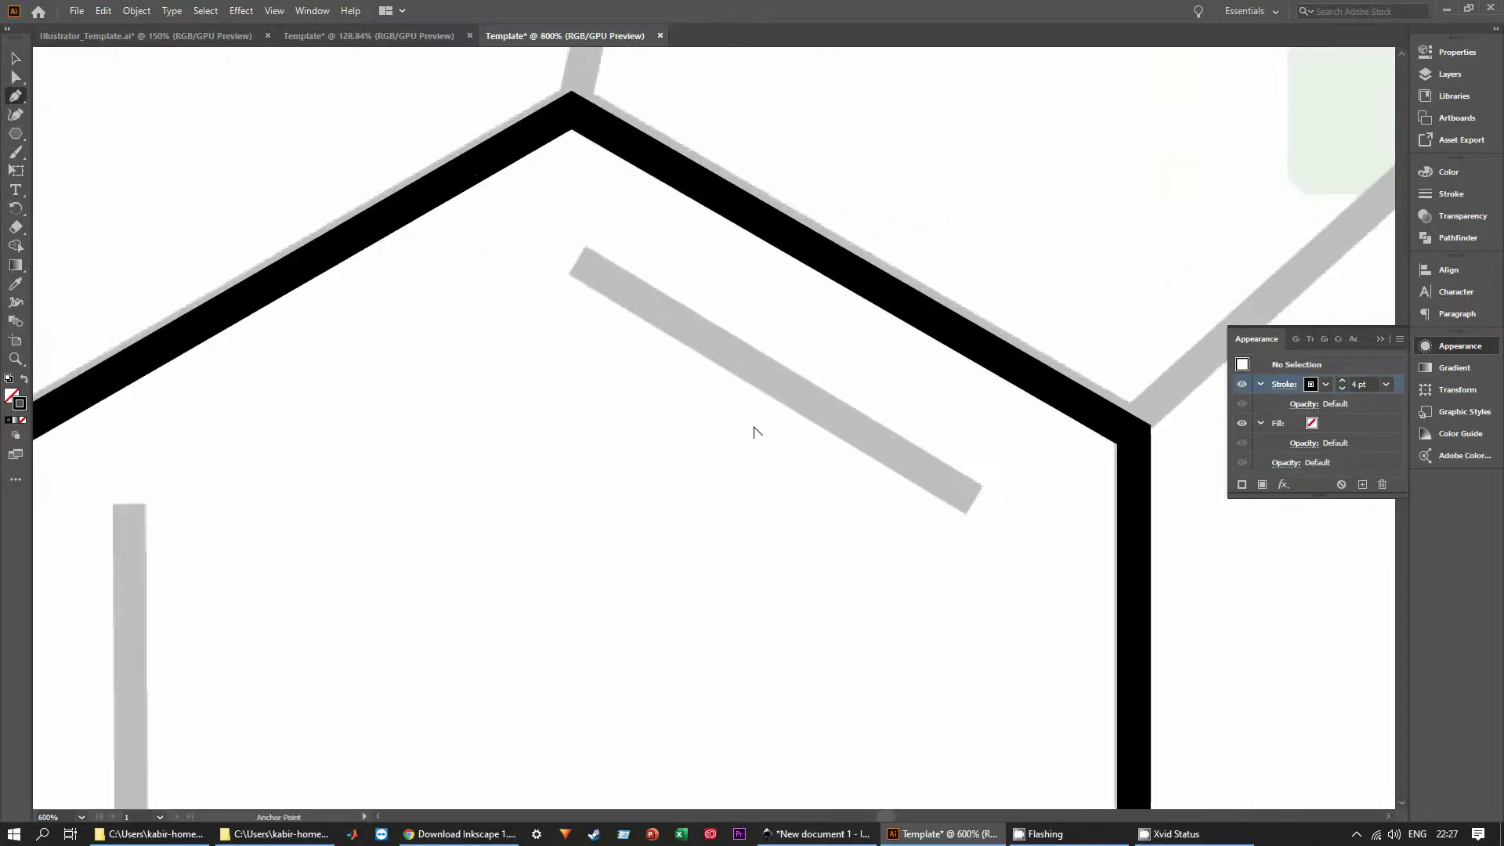
{"action": "left_click", "coordinate": [584, 259]}
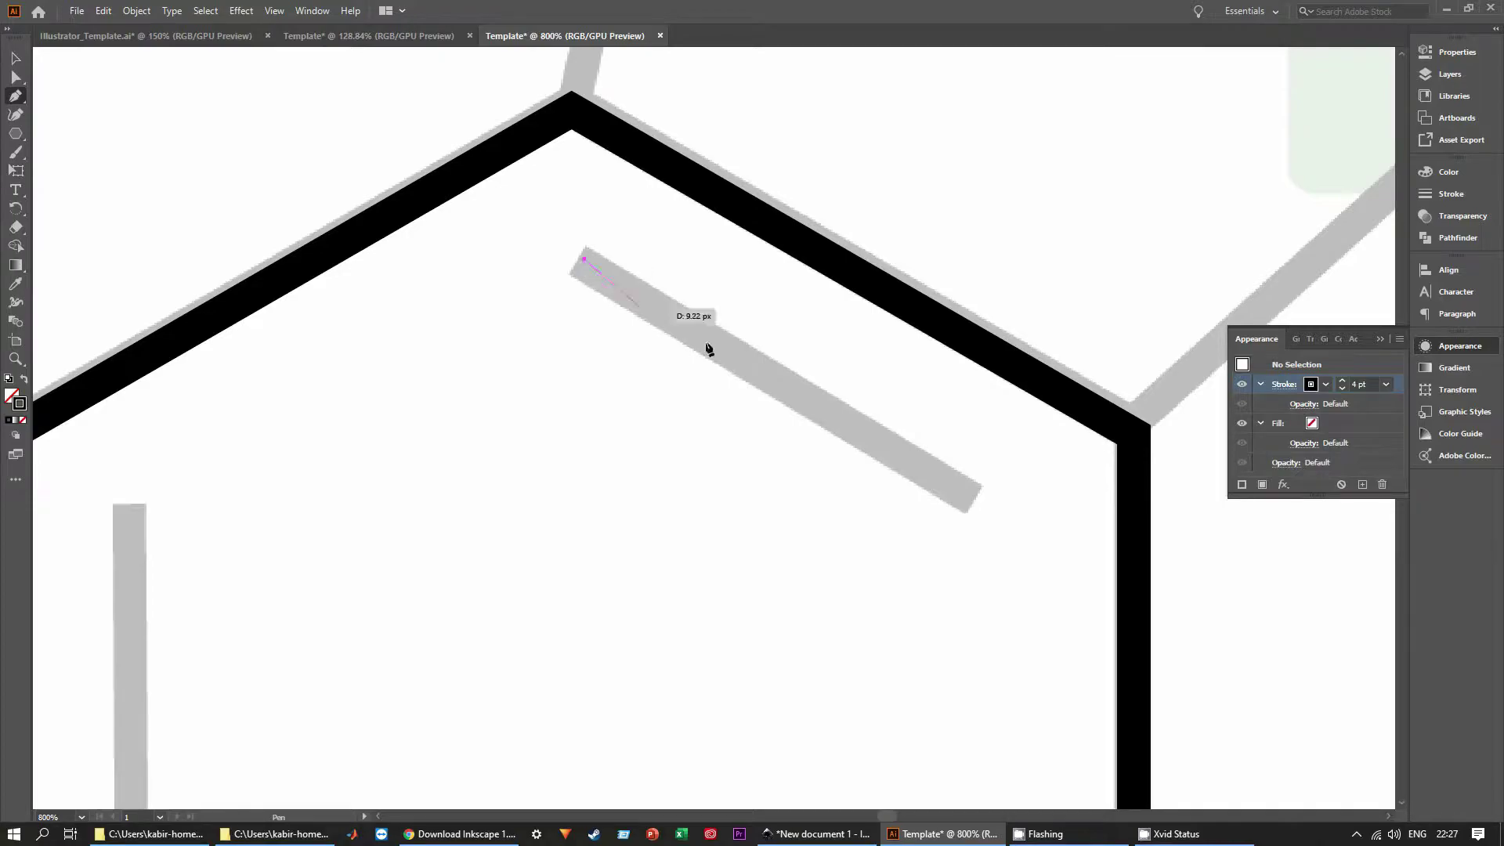
{"action": "left_click", "coordinate": [972, 499]}
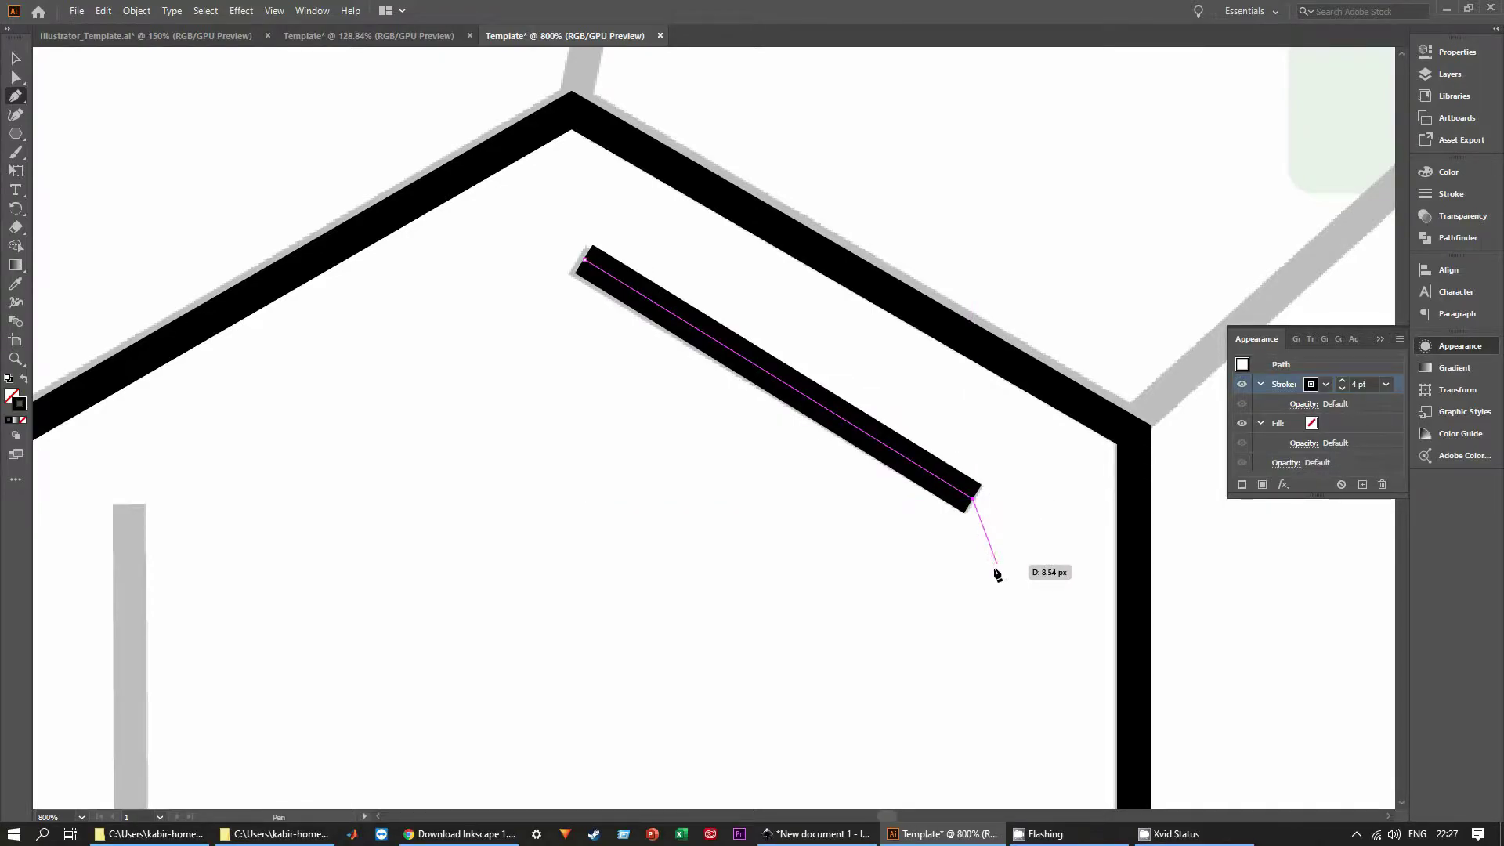
{"action": "key", "text": "Escape"}
Trace the benzene ring's lower-right inner double-bond line with a straight Pen tool path about 56 px long.
{"action": "scroll", "coordinate": [957, 609], "scroll_direction": "down", "scroll_amount": 1}
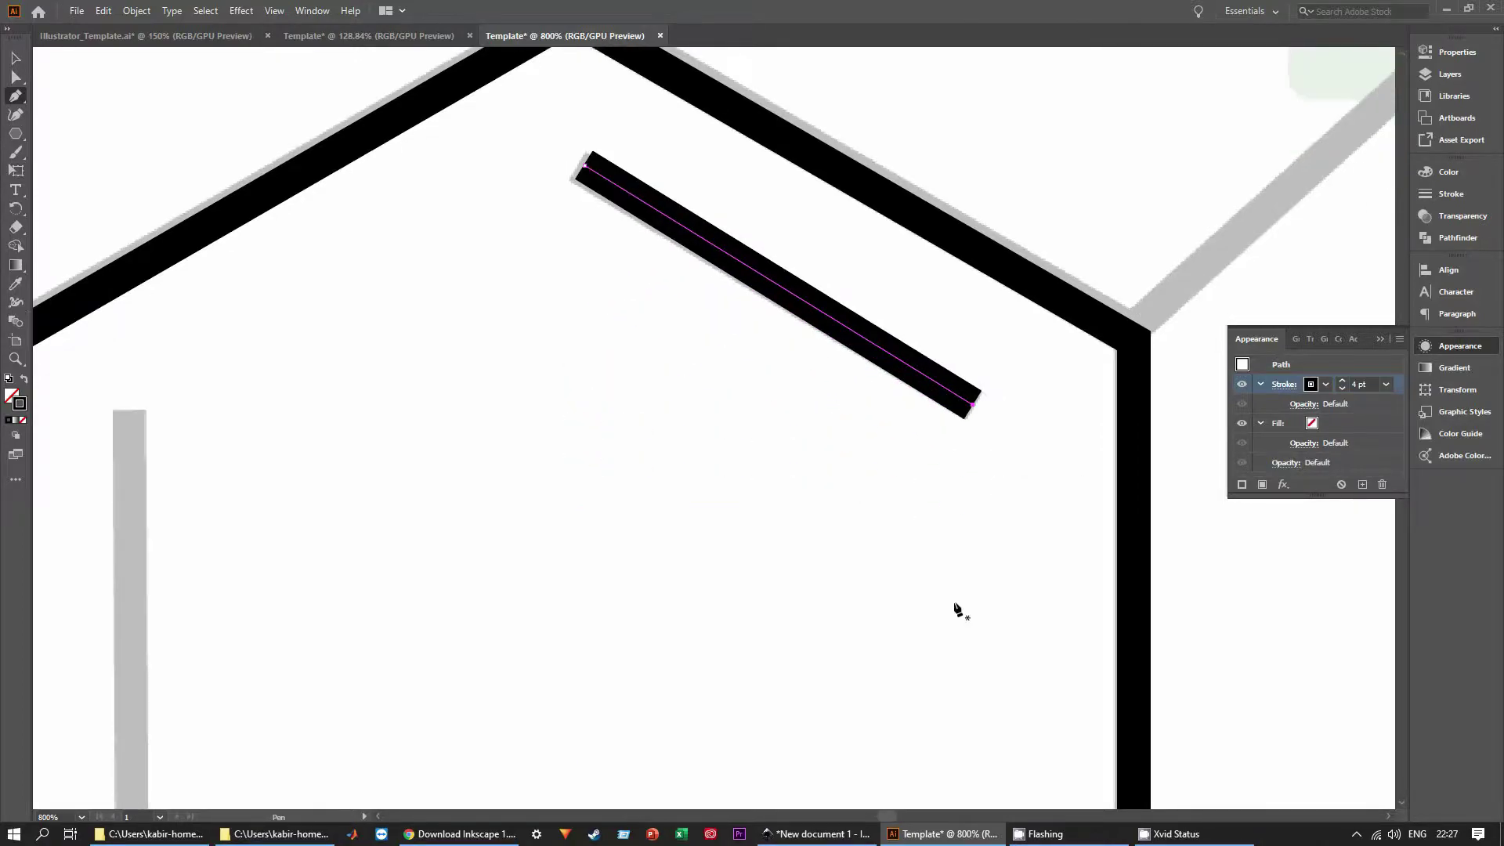
{"action": "scroll", "coordinate": [957, 609], "scroll_direction": "down", "scroll_amount": 5}
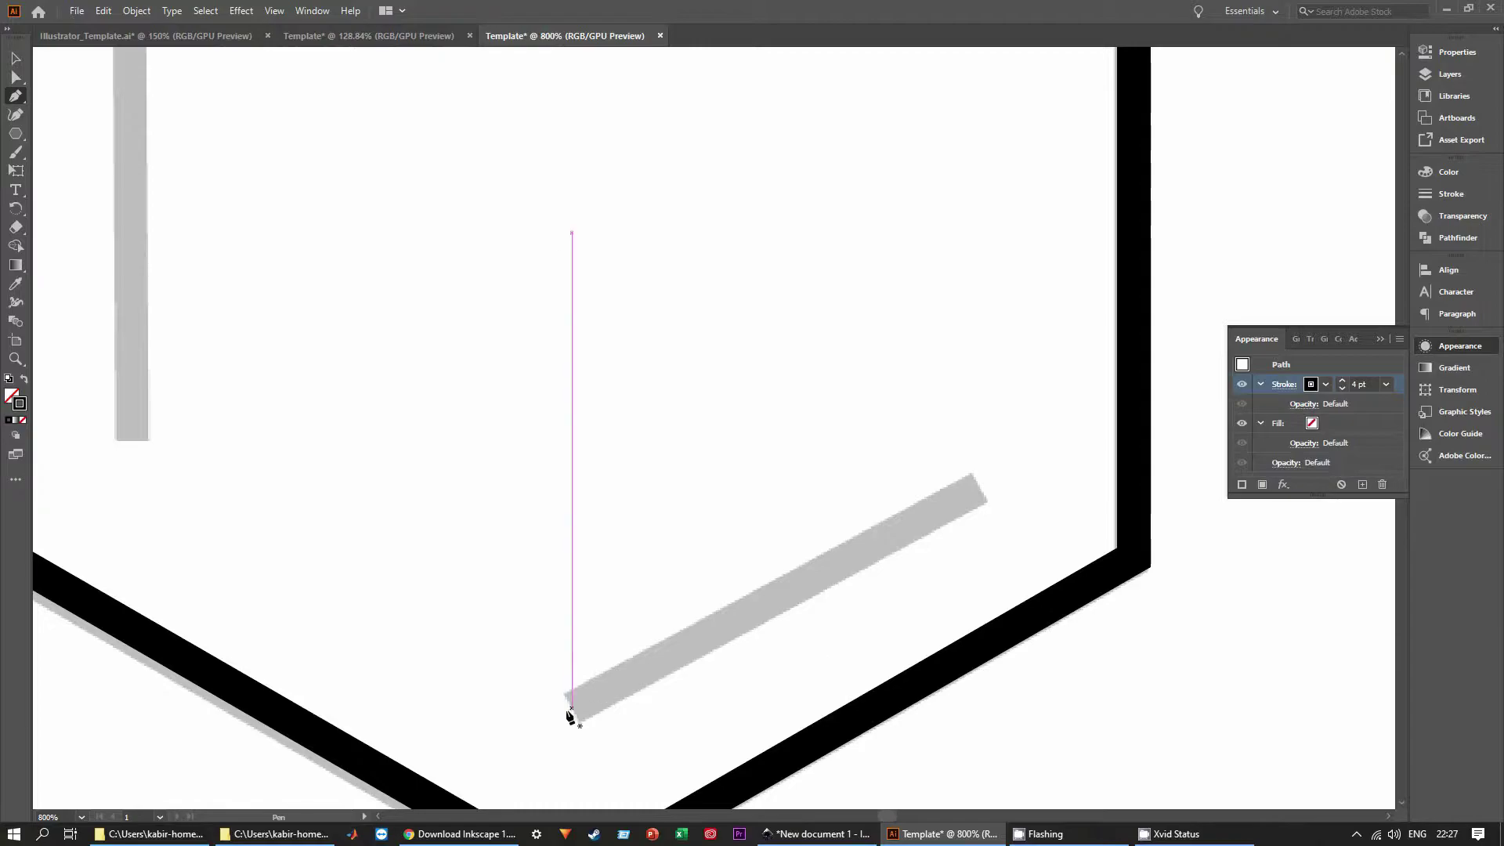
{"action": "left_click", "coordinate": [567, 708]}
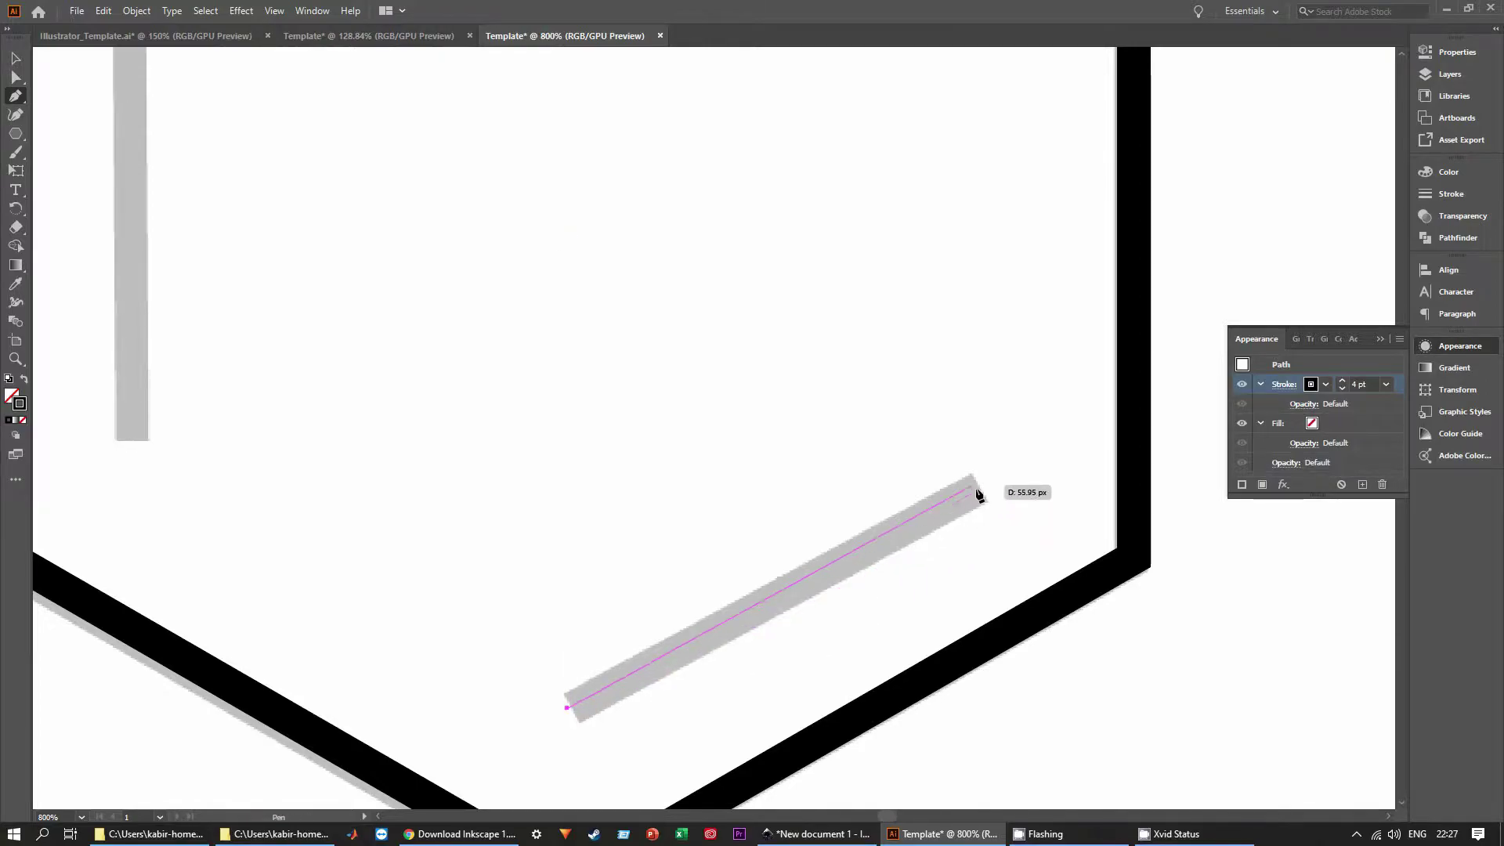
{"action": "left_click", "coordinate": [980, 487]}
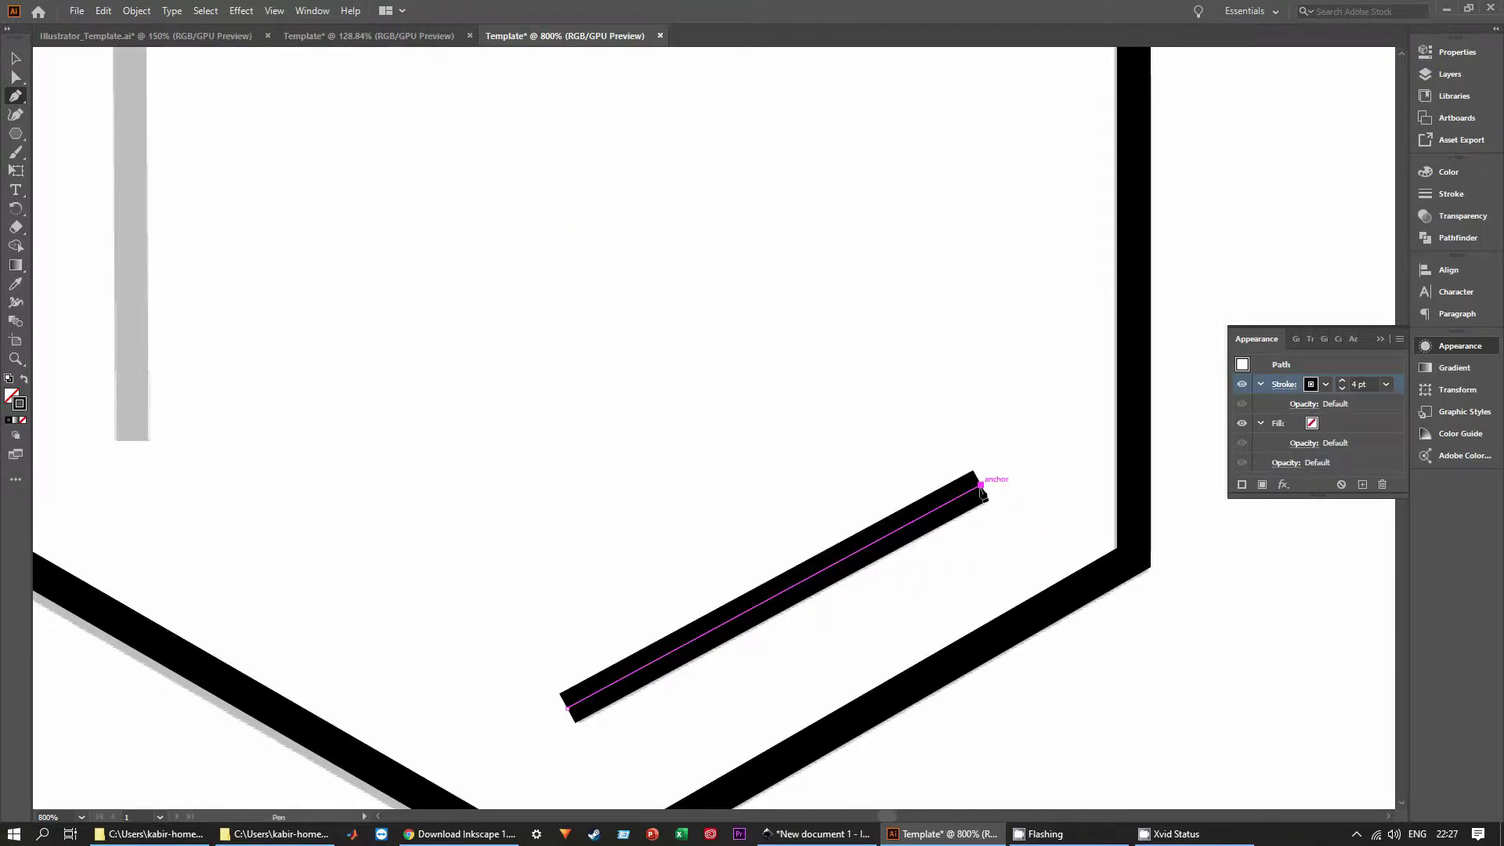
{"action": "key", "text": "Escape"}
Trace the vertical inner double-bond line on the benzene ring's left side with a straight Pen tool path.
{"action": "left_click_drag", "start_coordinate": [329, 436], "coordinate": [910, 601]}
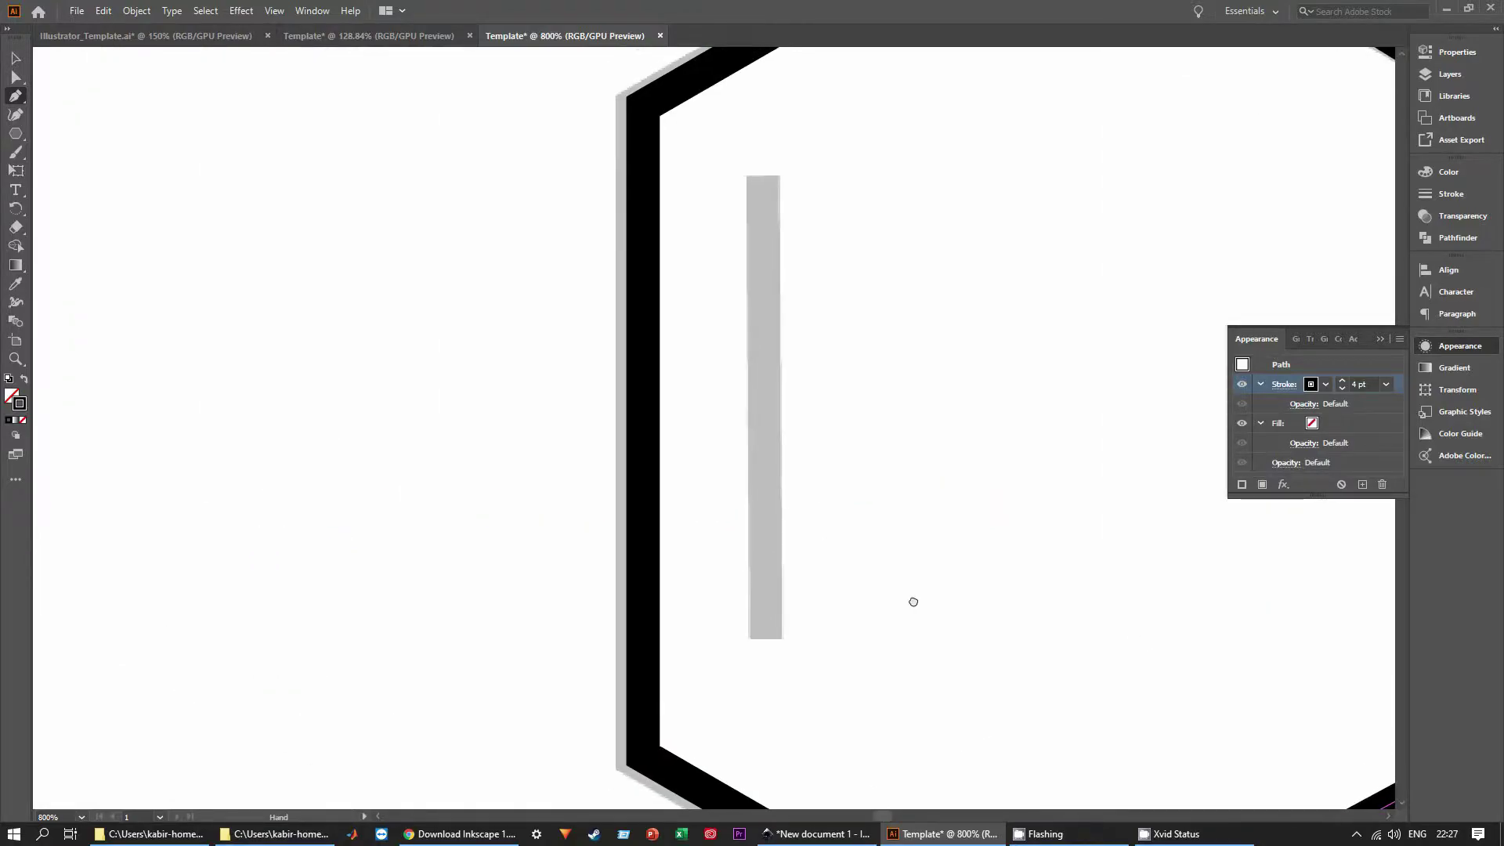
{"action": "left_click", "coordinate": [762, 179]}
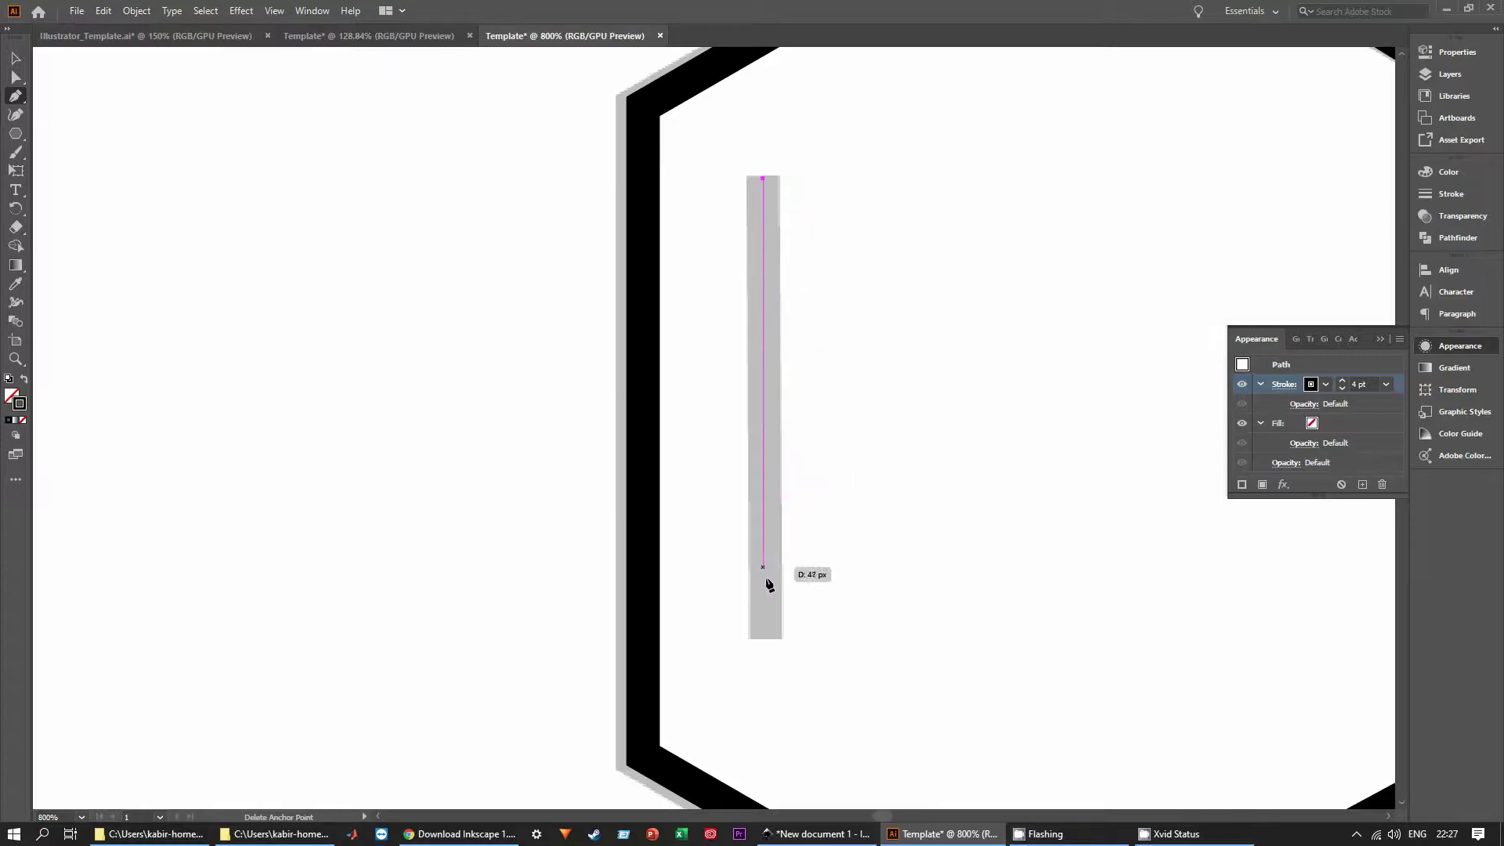
{"action": "left_click", "coordinate": [763, 641]}
{"action": "key", "text": "Escape"}
Create a five-sided polygon with a 50 px radius inside the reference five-membered ring.
{"action": "scroll", "coordinate": [1154, 580], "scroll_direction": "down", "scroll_amount": 5}
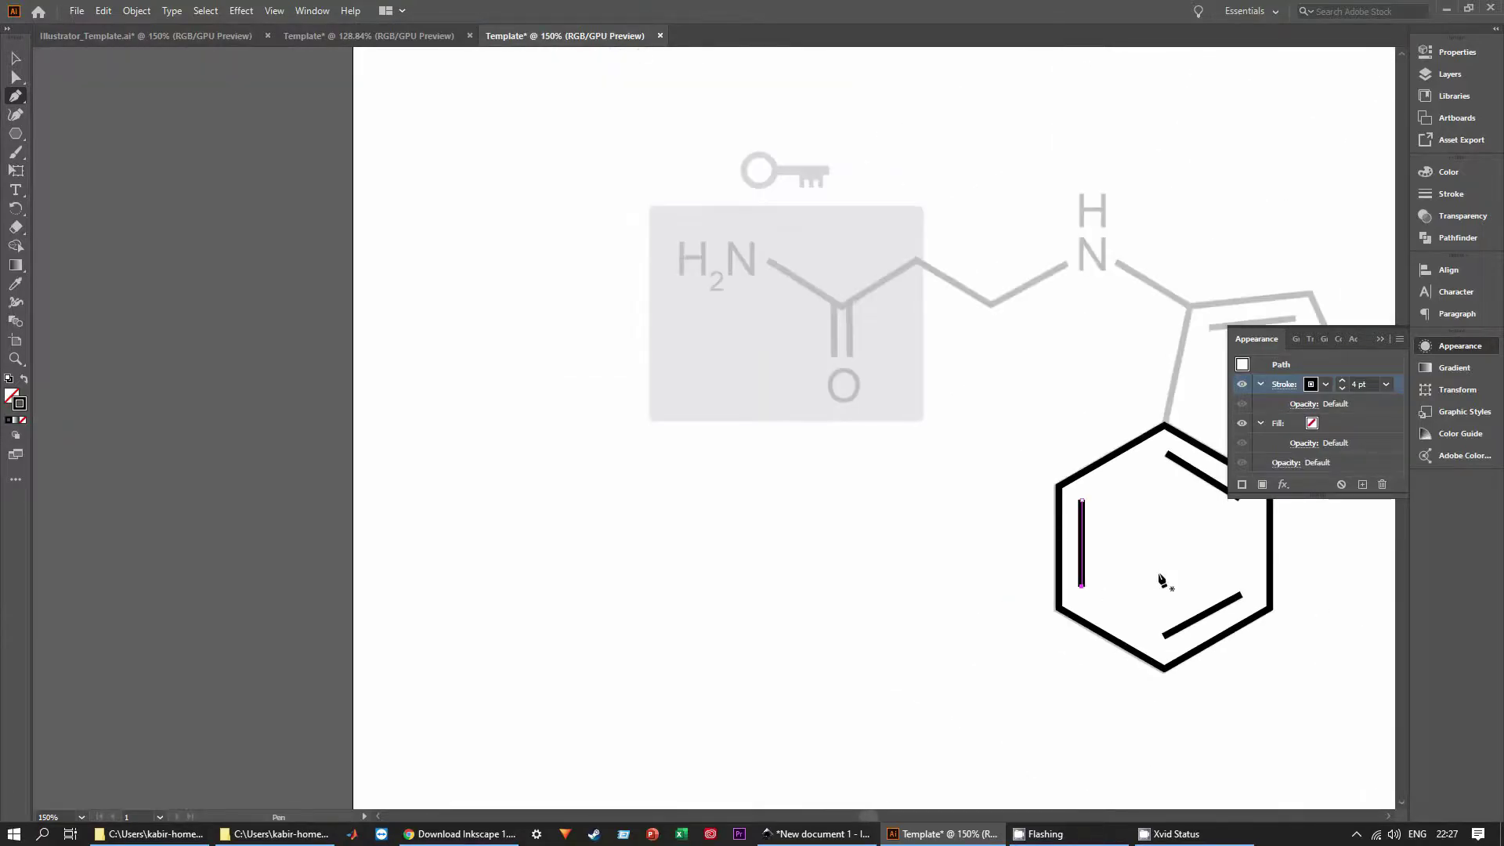
{"action": "left_click_drag", "start_coordinate": [1197, 616], "coordinate": [841, 611]}
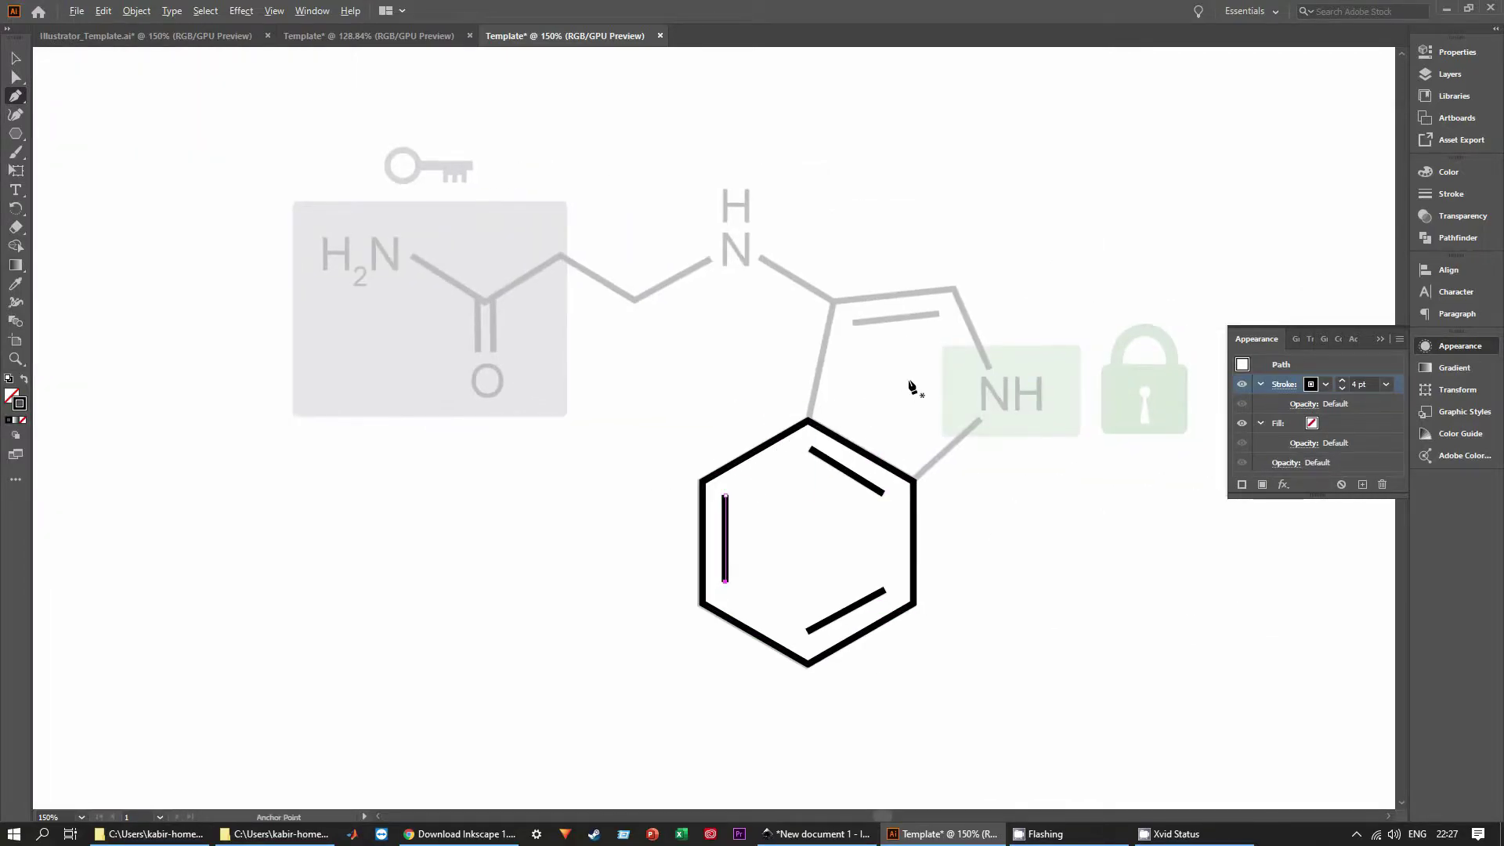
{"action": "scroll", "coordinate": [913, 386], "scroll_direction": "up", "scroll_amount": 3}
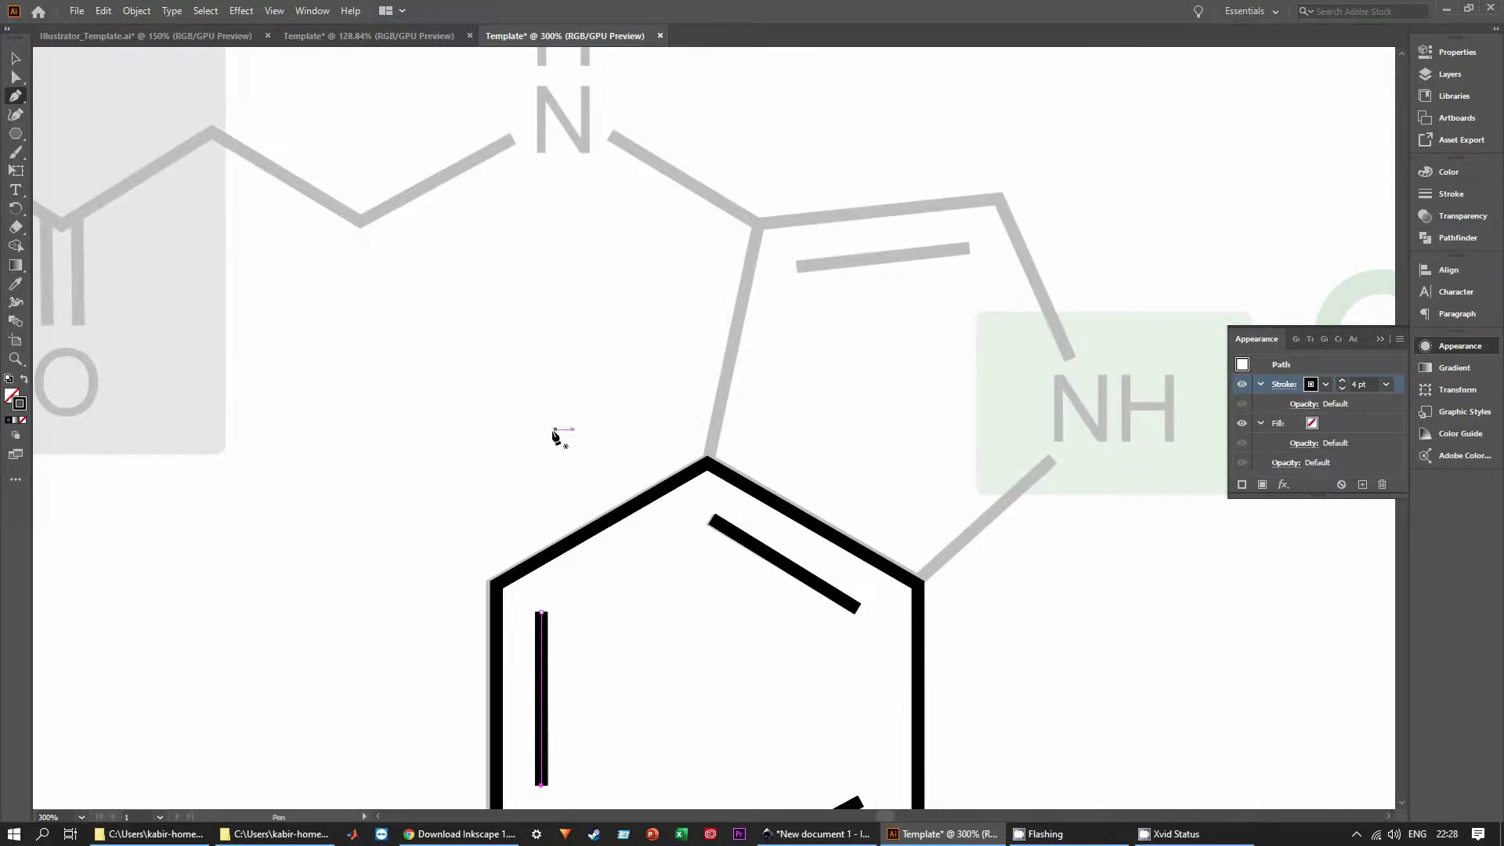
{"action": "left_click", "coordinate": [16, 133], "text": "alt"}
{"action": "left_click", "coordinate": [896, 380]}
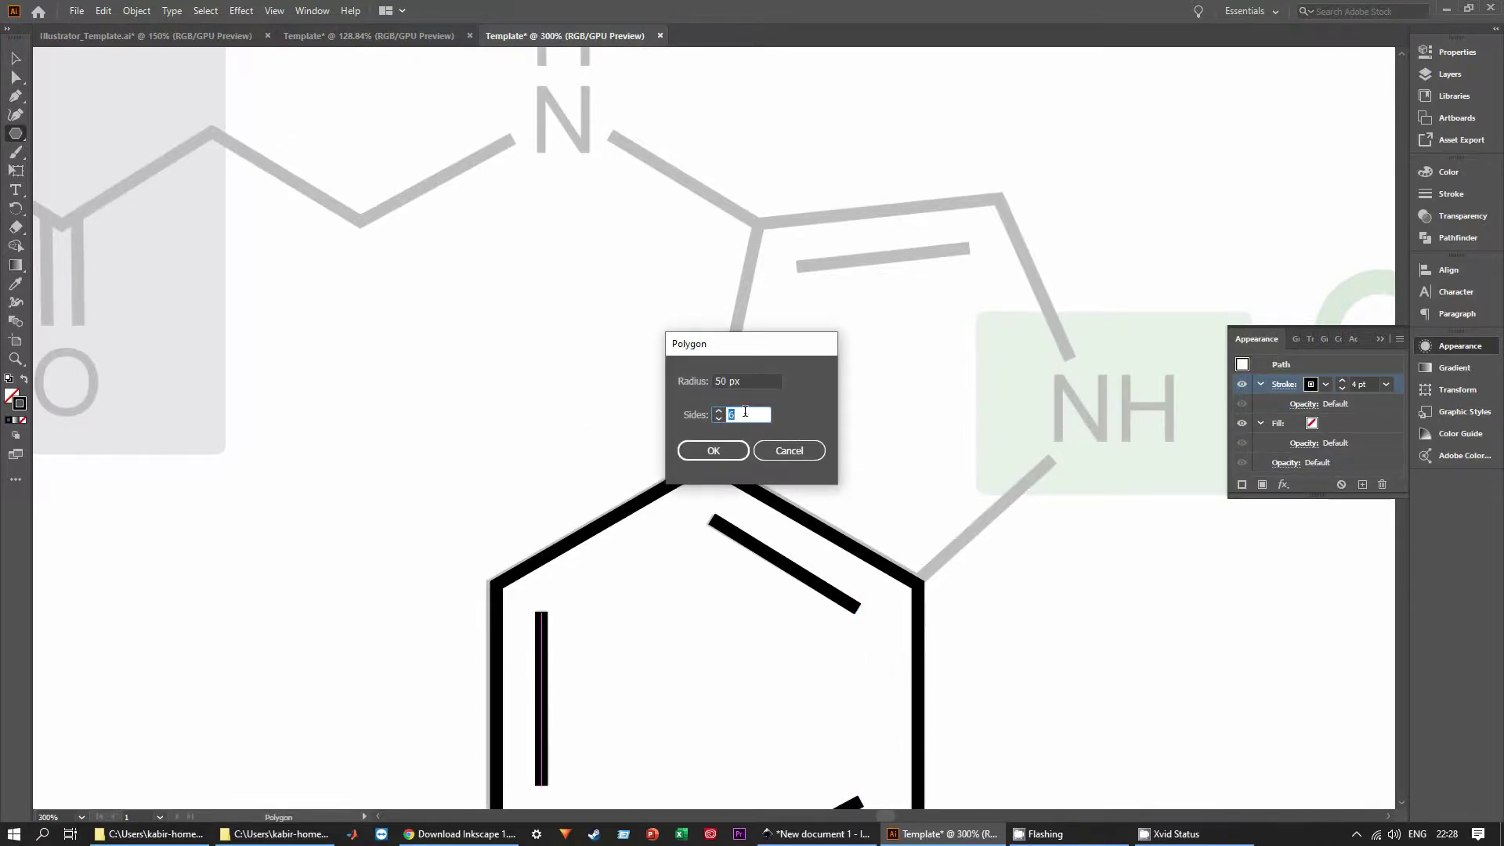
{"action": "type", "text": "5"}
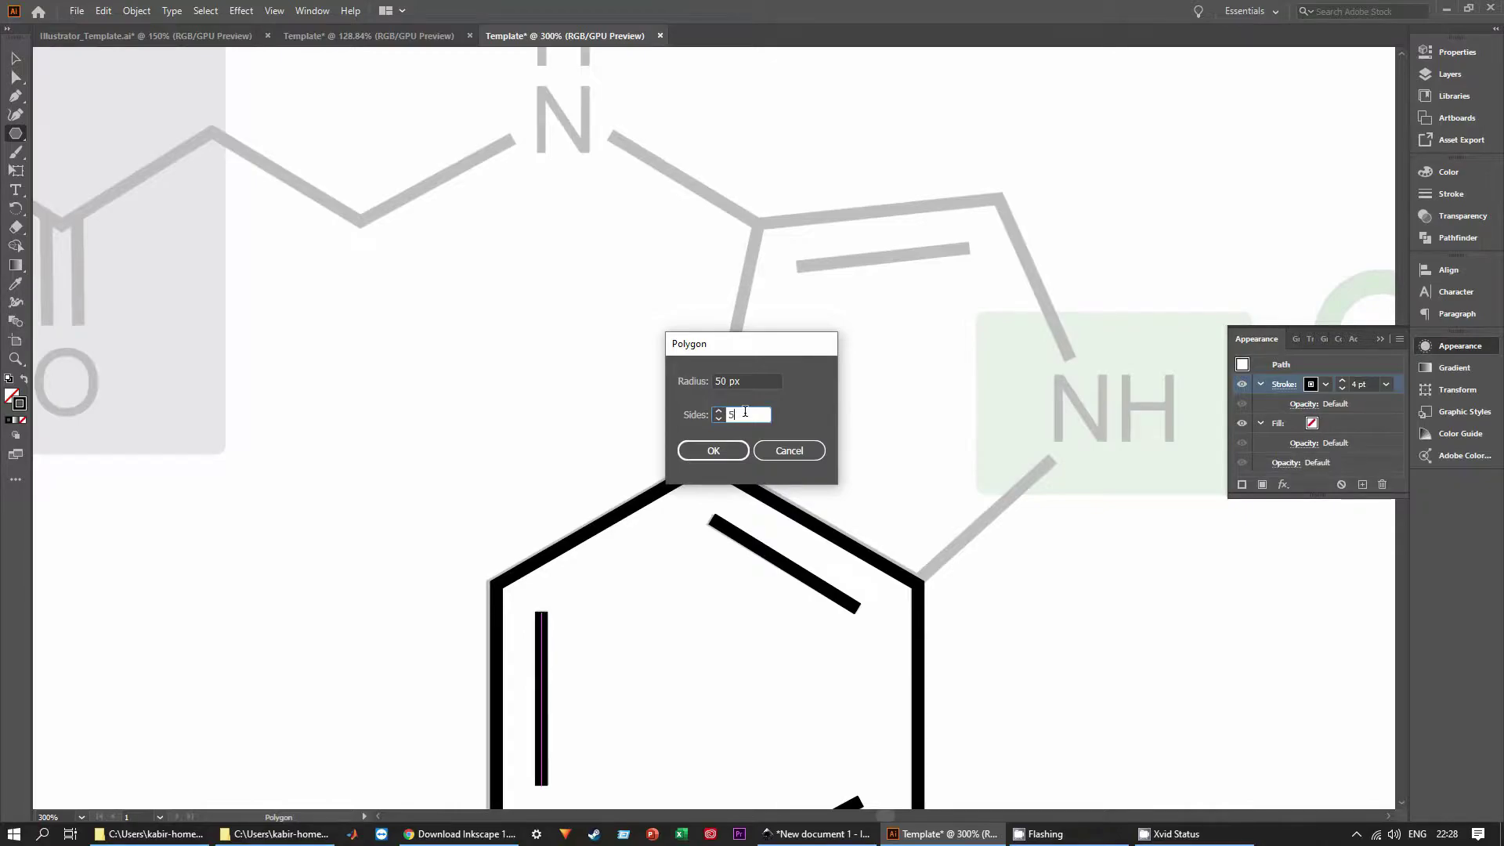
{"action": "left_click", "coordinate": [726, 449]}
Rotate the pentagon to the reference ring's angle and move its lower edge onto the hexagon's upper-right edge.
{"action": "key", "text": "v"}
{"action": "left_click_drag", "start_coordinate": [1056, 511], "coordinate": [970, 582]}
{"action": "scroll", "coordinate": [1088, 540], "scroll_direction": "up", "scroll_amount": 2}
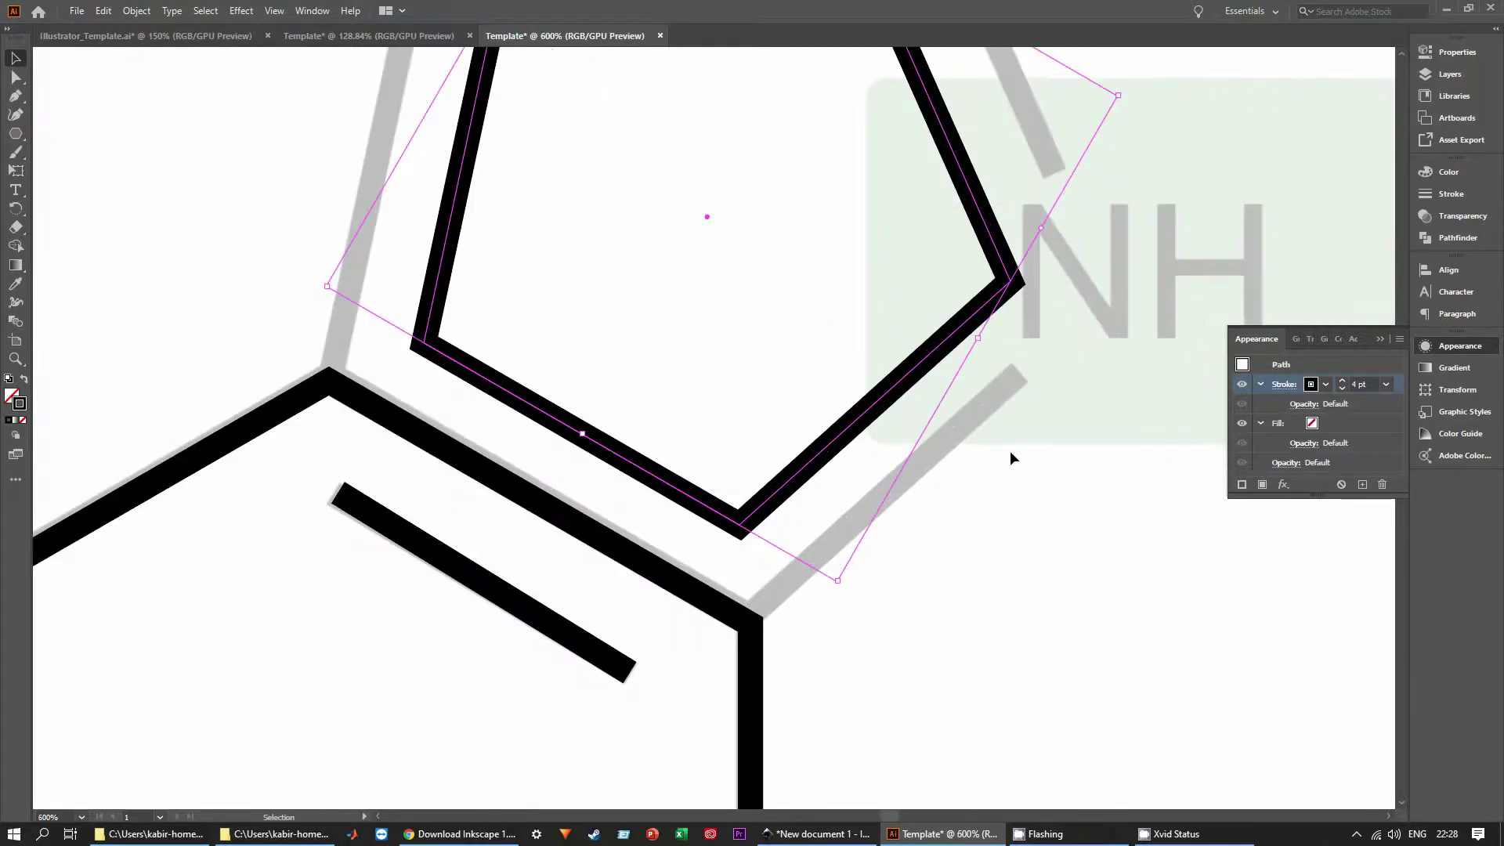
{"action": "left_click_drag", "start_coordinate": [1000, 311], "coordinate": [959, 364]}
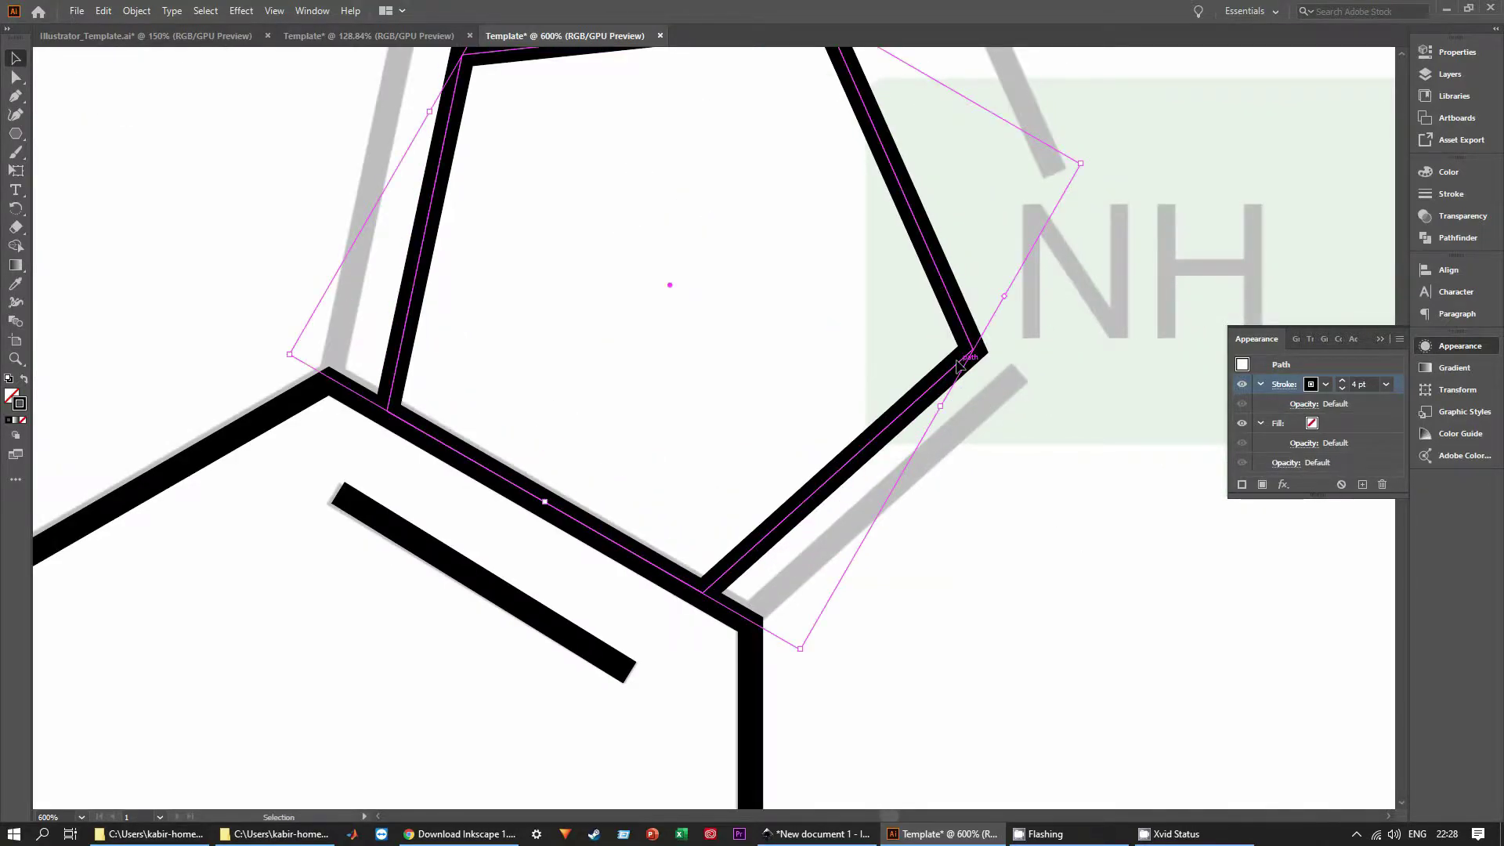
Enlarge and reposition the pentagon until its corners match the reference five-membered ring, then deselect it.
{"action": "scroll", "coordinate": [959, 365], "scroll_direction": "down", "scroll_amount": 2}
{"action": "scroll", "coordinate": [971, 368], "scroll_direction": "up", "scroll_amount": 1}
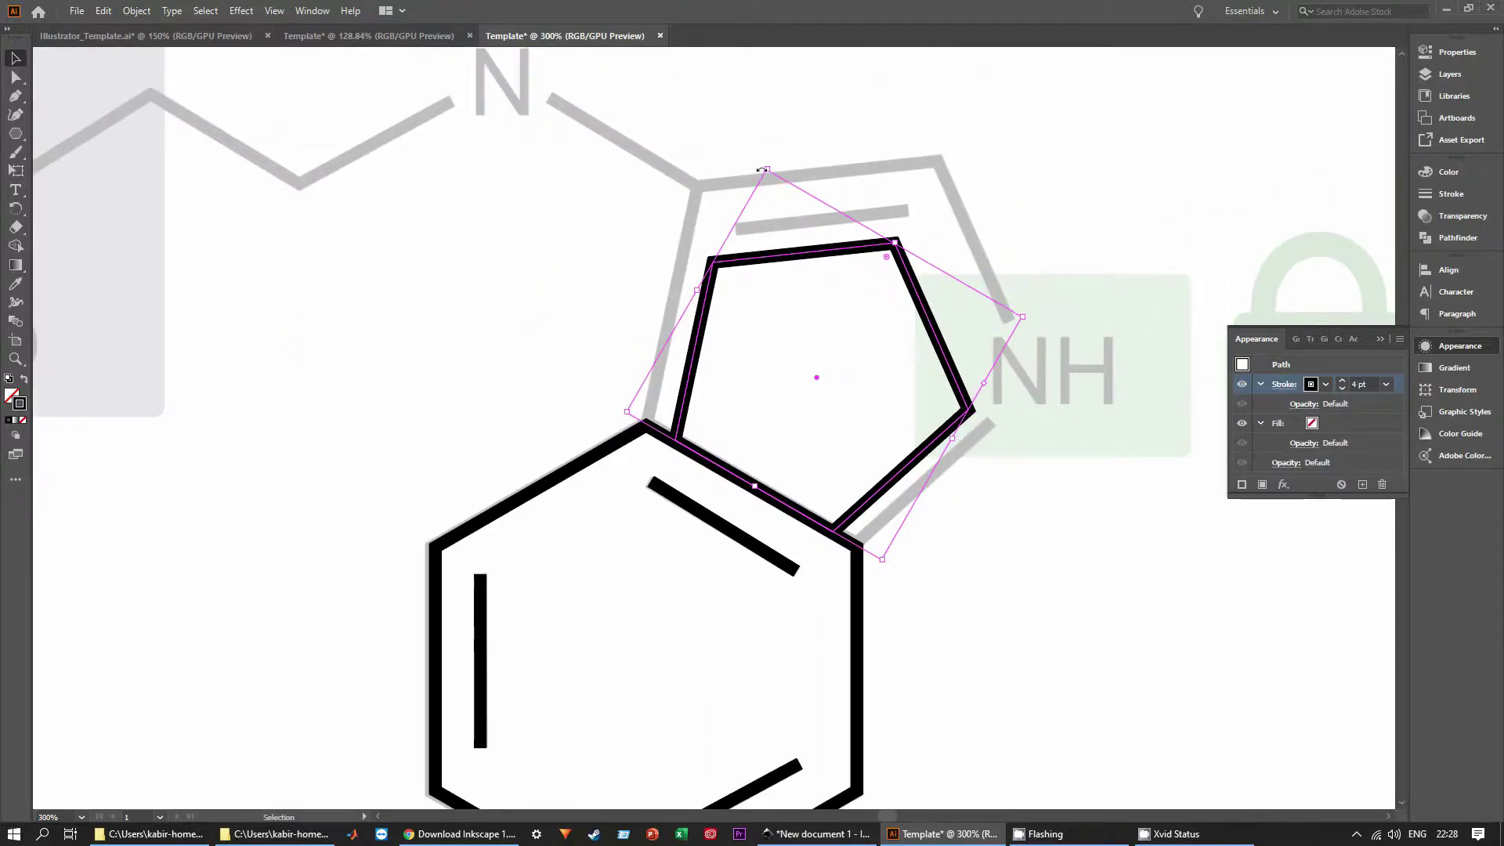
{"action": "left_click_drag", "start_coordinate": [767, 168], "coordinate": [779, 43]}
{"action": "left_click_drag", "start_coordinate": [855, 192], "coordinate": [891, 204]}
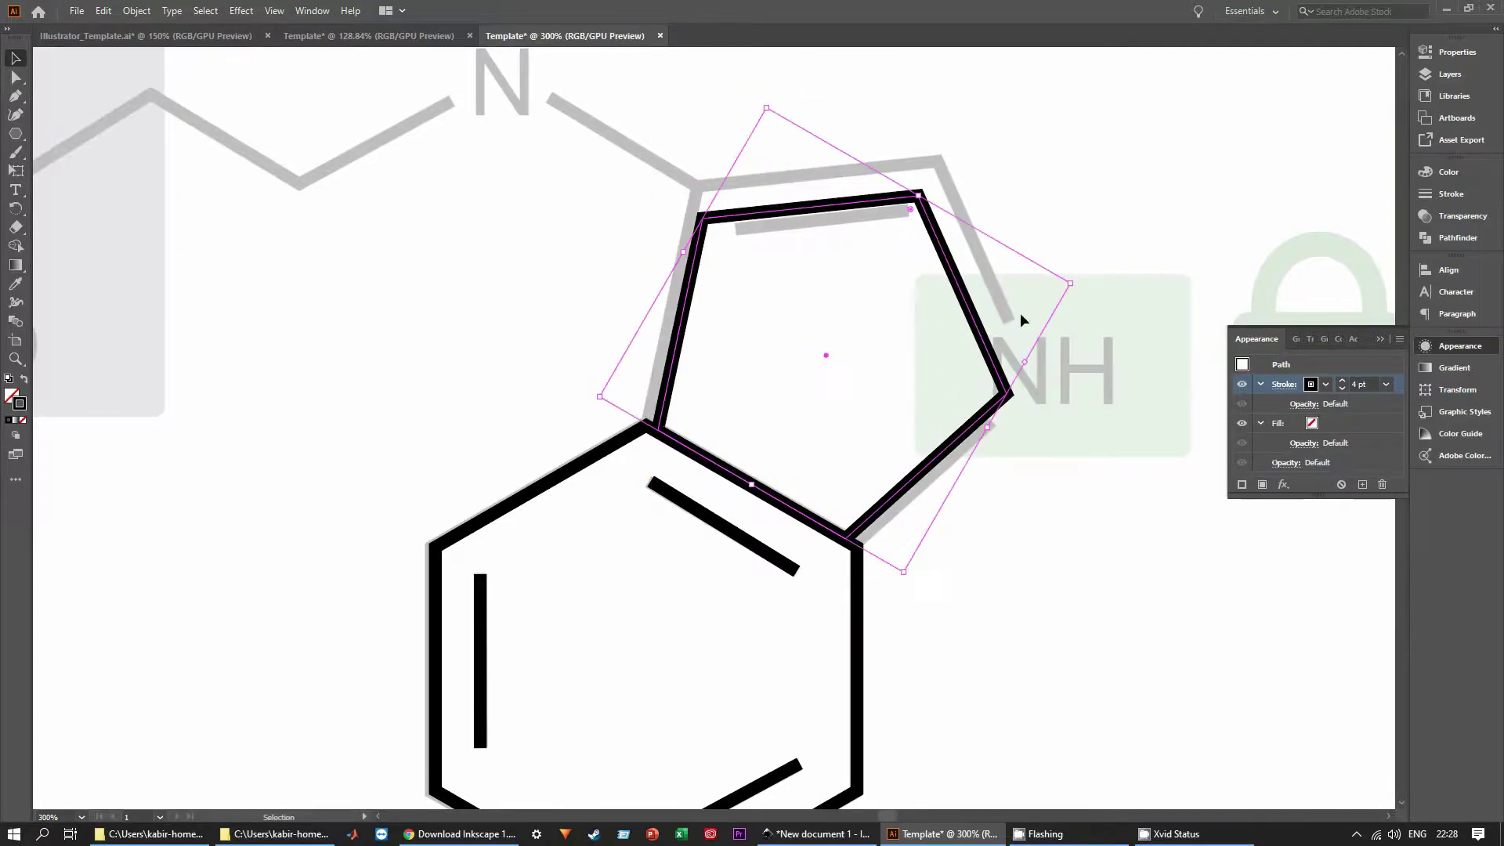
{"action": "left_click_drag", "start_coordinate": [1069, 283], "coordinate": [1125, 270]}
{"action": "left_click_drag", "start_coordinate": [1054, 391], "coordinate": [1038, 389]}
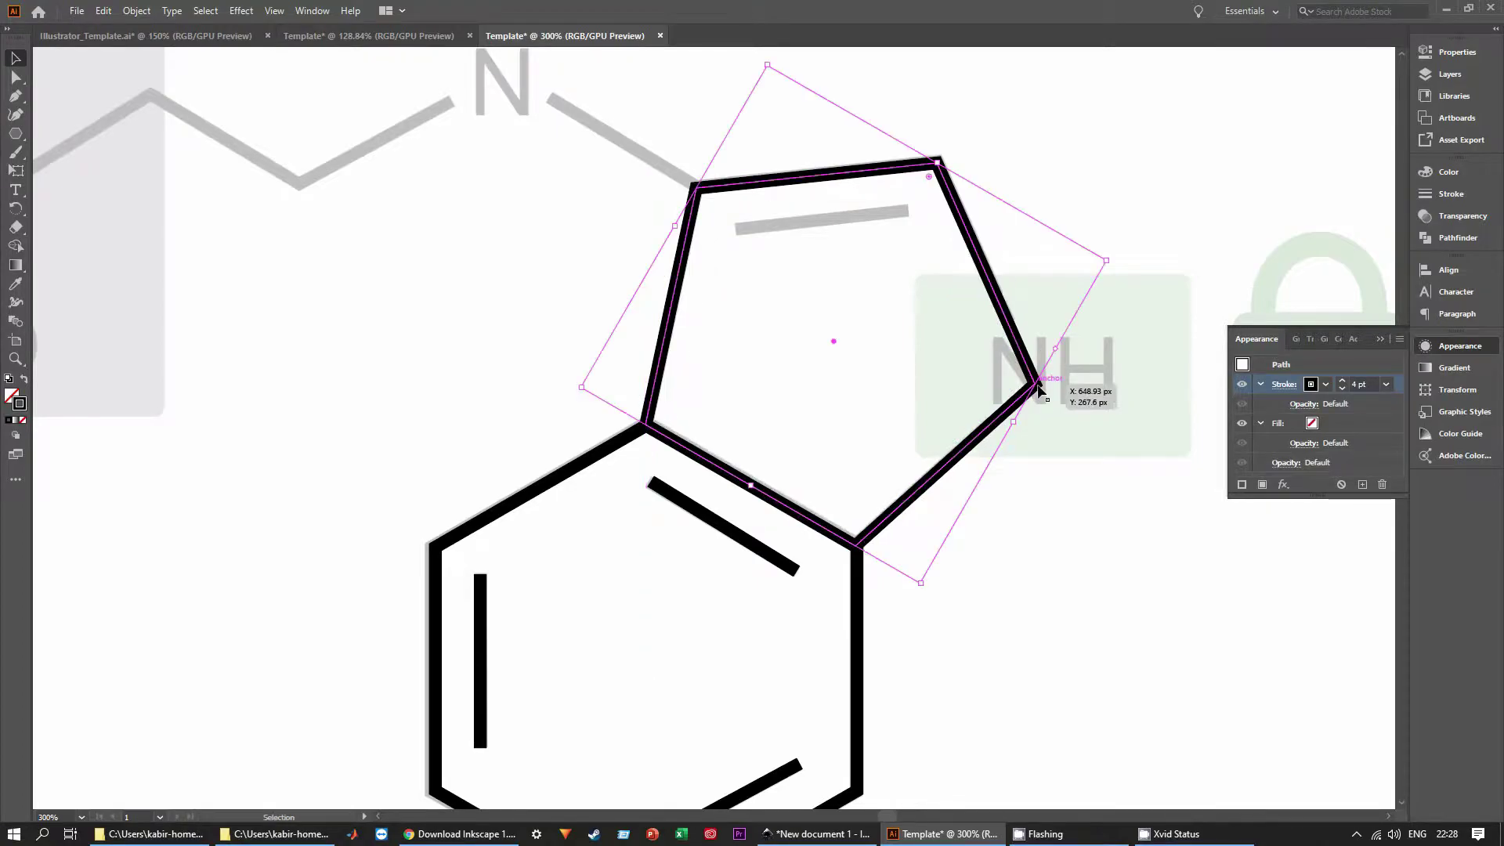
{"action": "left_click", "coordinate": [1092, 540]}
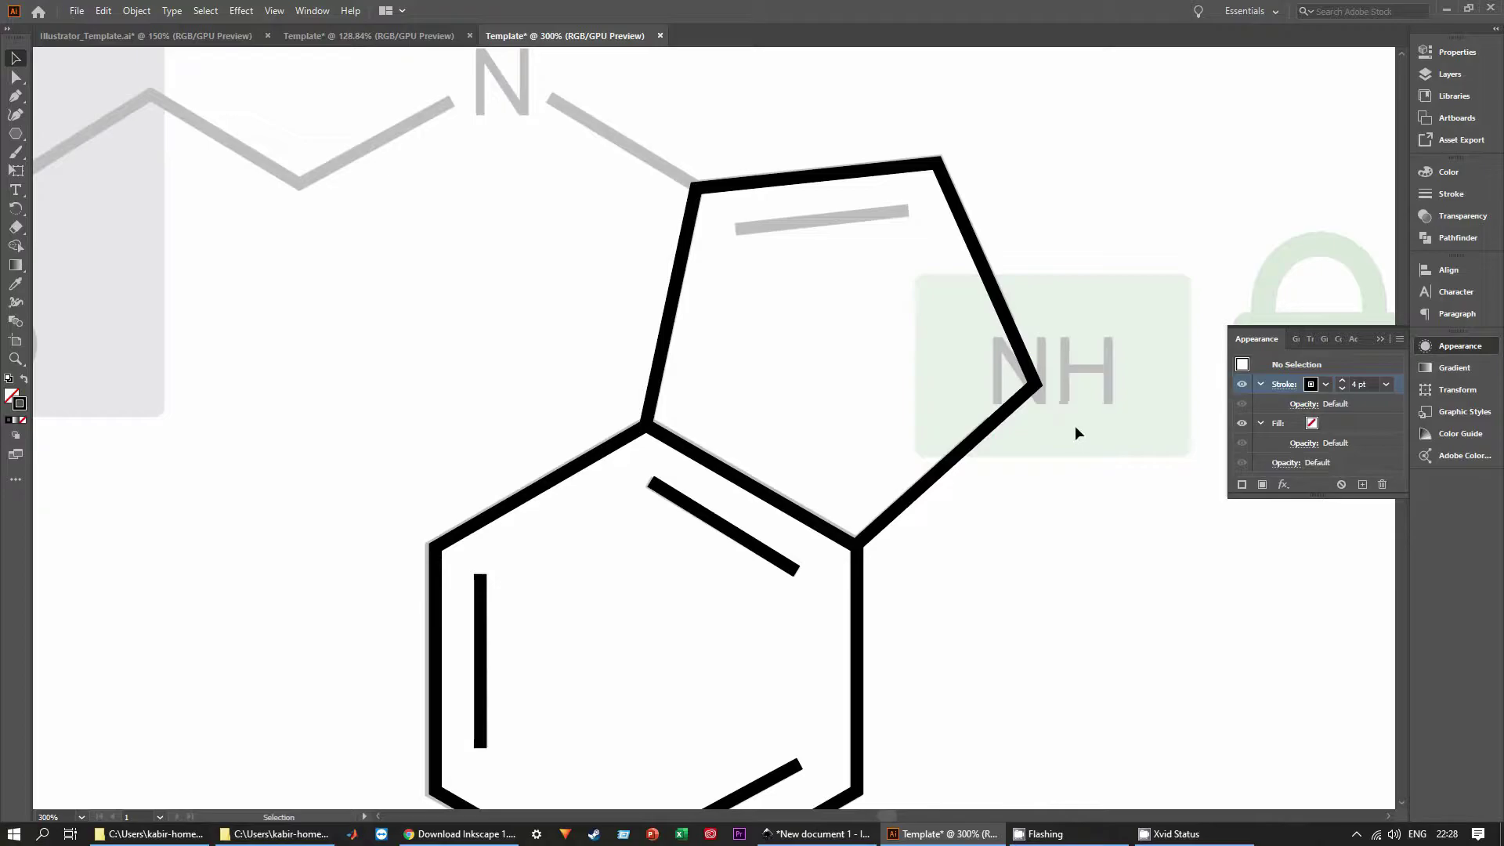
Add anchor points on the pentagon's two edges beside the NH label, where the reference bonds end.
{"action": "left_click", "coordinate": [19, 99]}
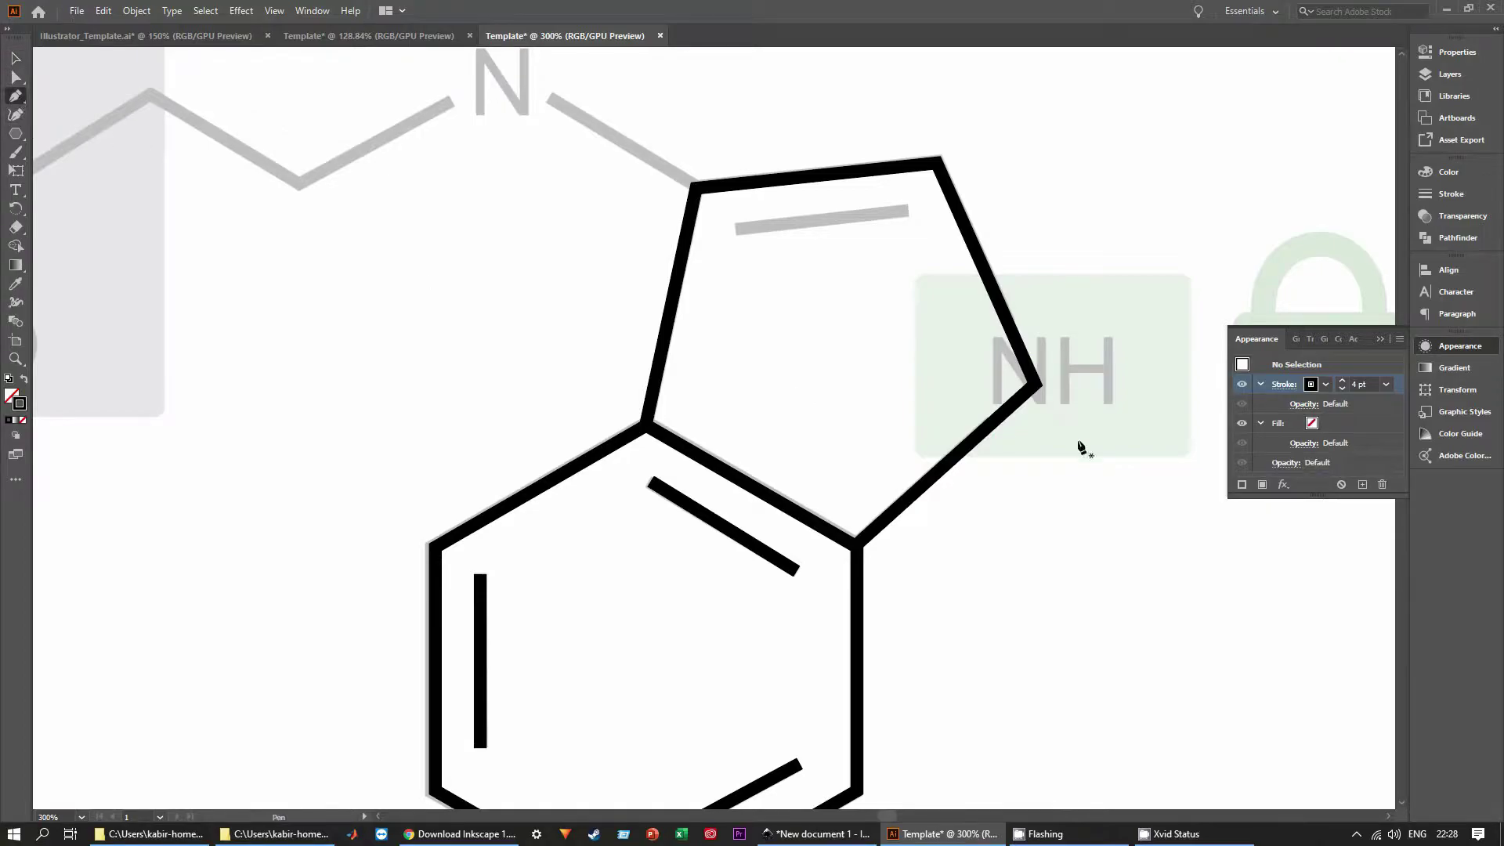
{"action": "scroll", "coordinate": [1040, 406], "scroll_direction": "up", "scroll_amount": 3}
{"action": "scroll", "coordinate": [1033, 521], "scroll_direction": "up", "scroll_amount": 3}
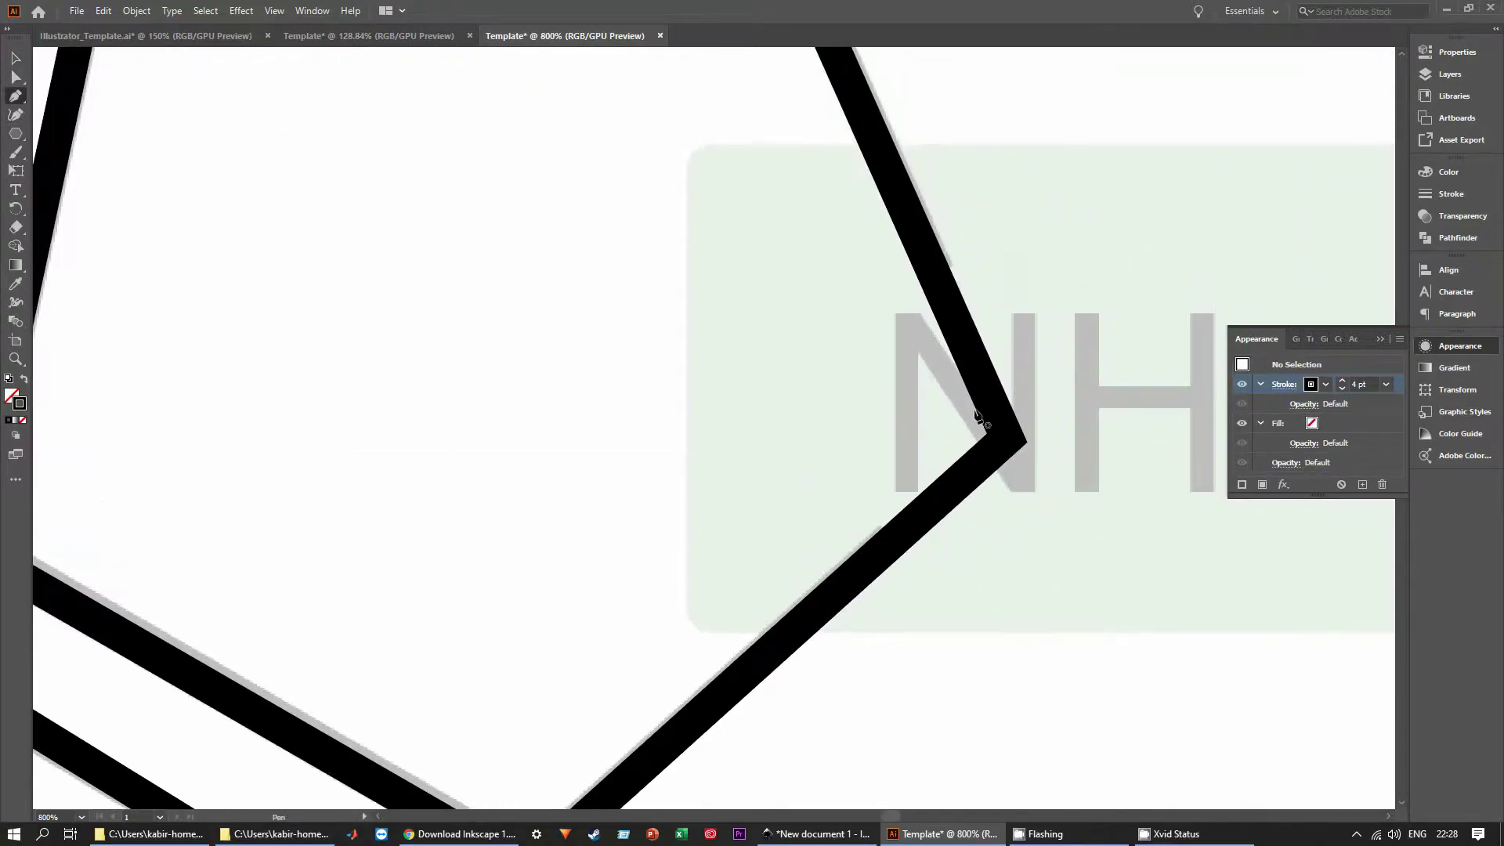
{"action": "left_click", "coordinate": [932, 268]}
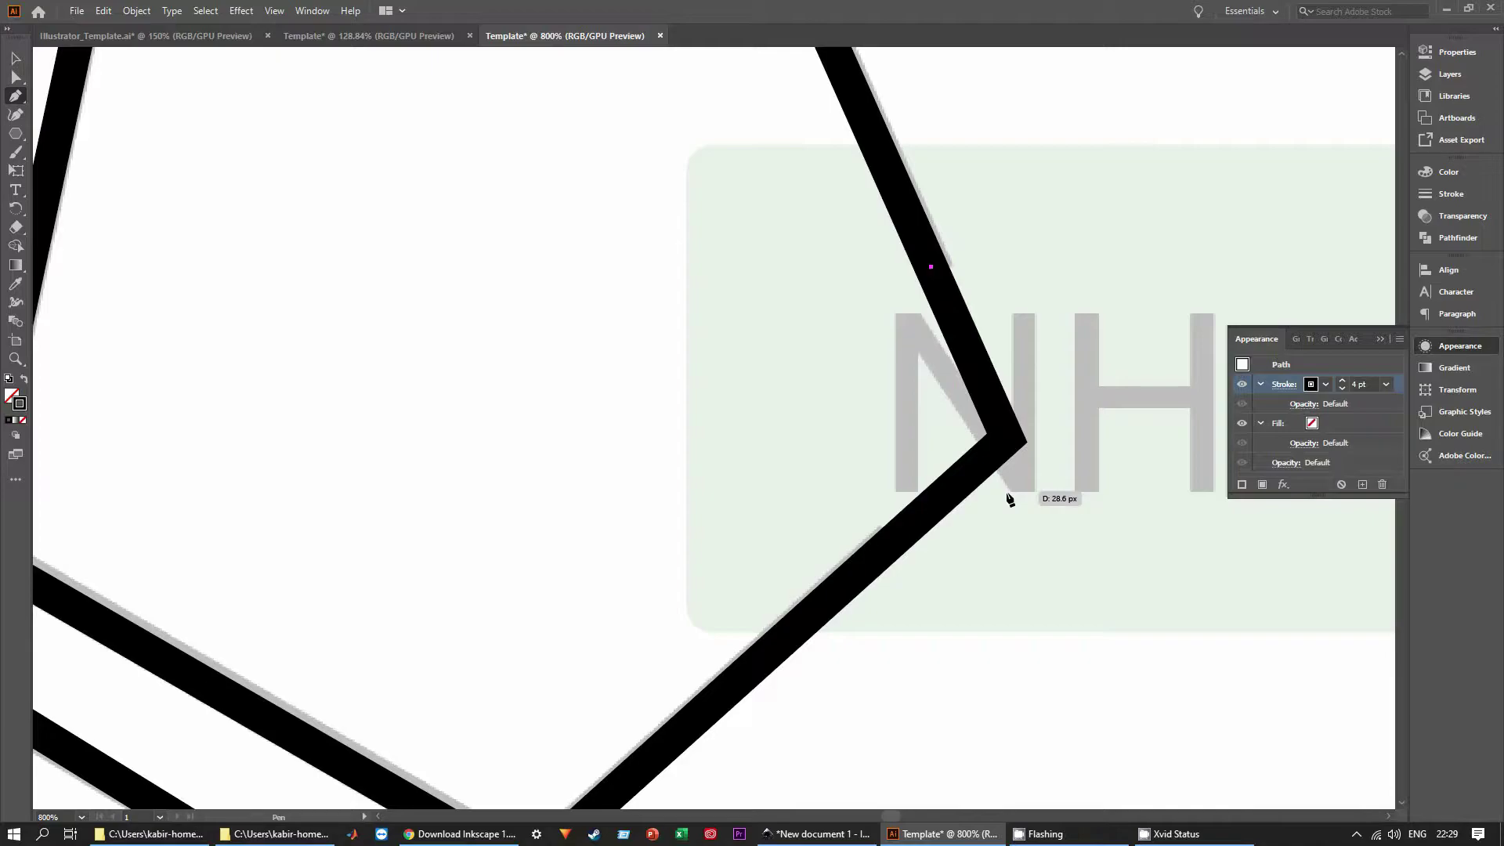
{"action": "key", "text": "v"}
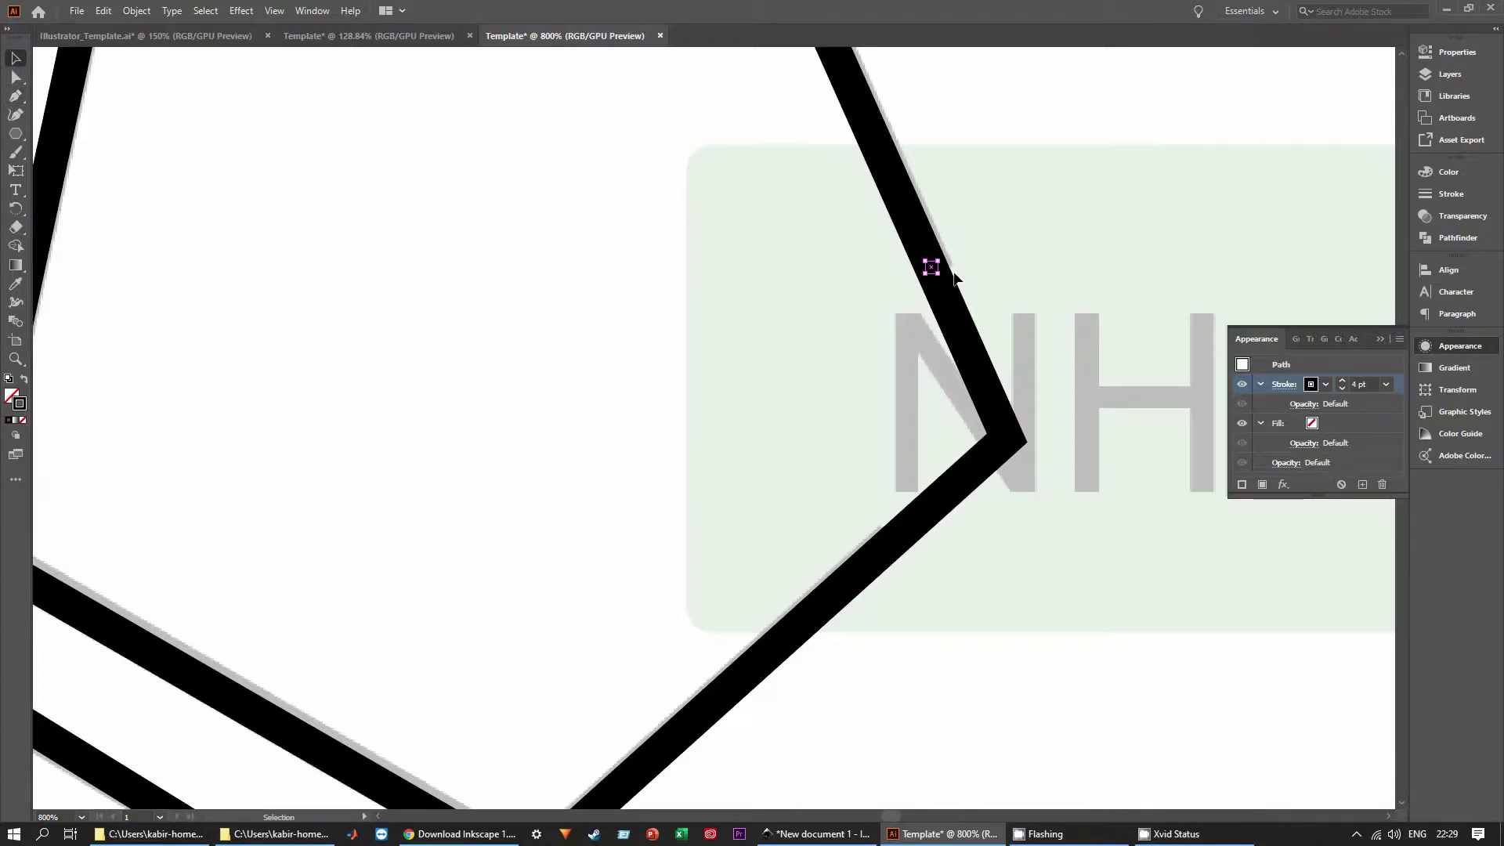
{"action": "left_click", "coordinate": [942, 288]}
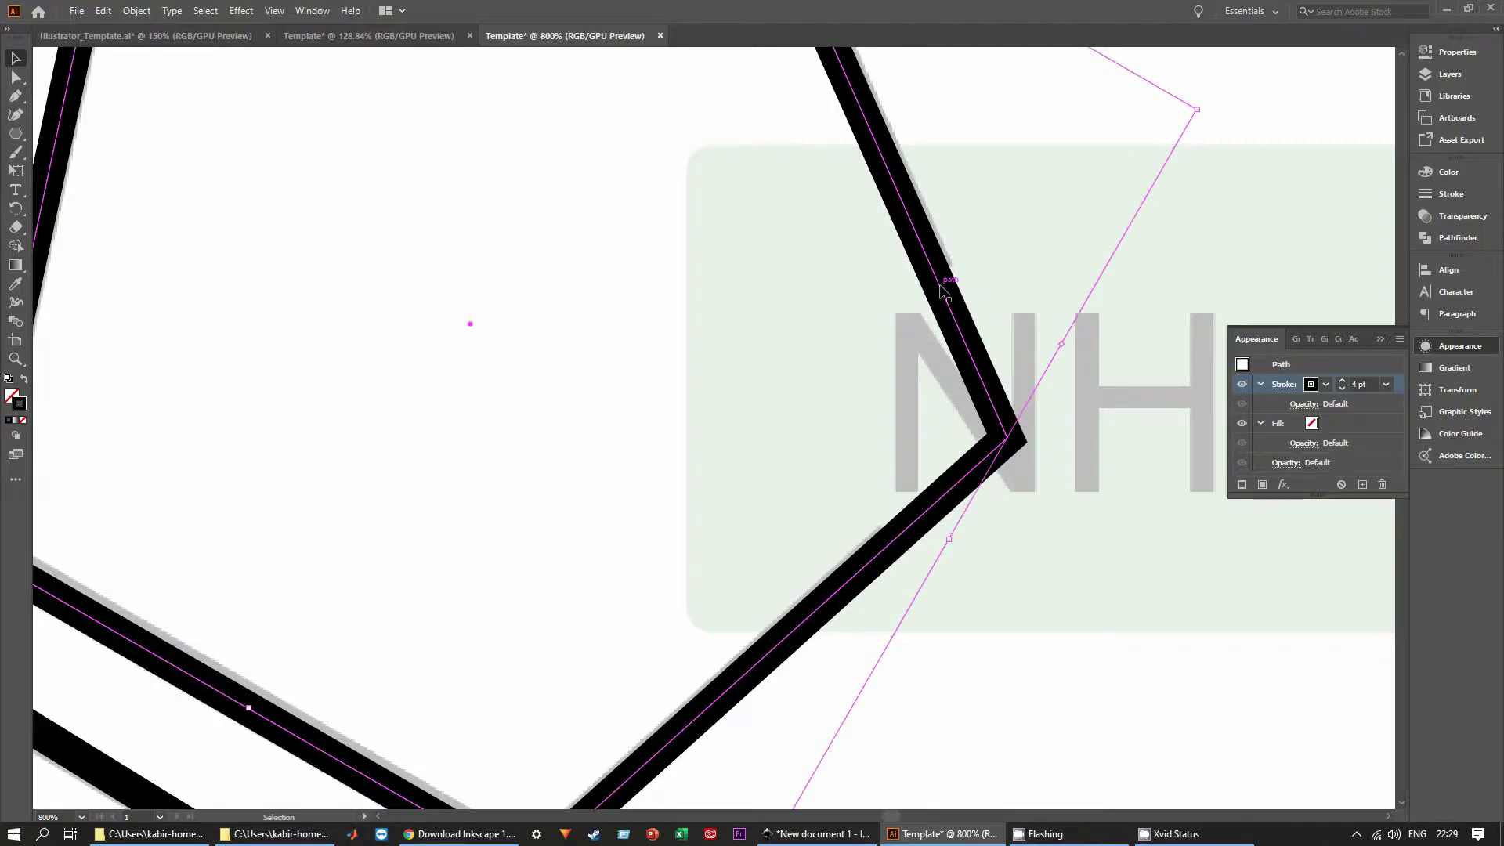
{"action": "key", "text": "p"}
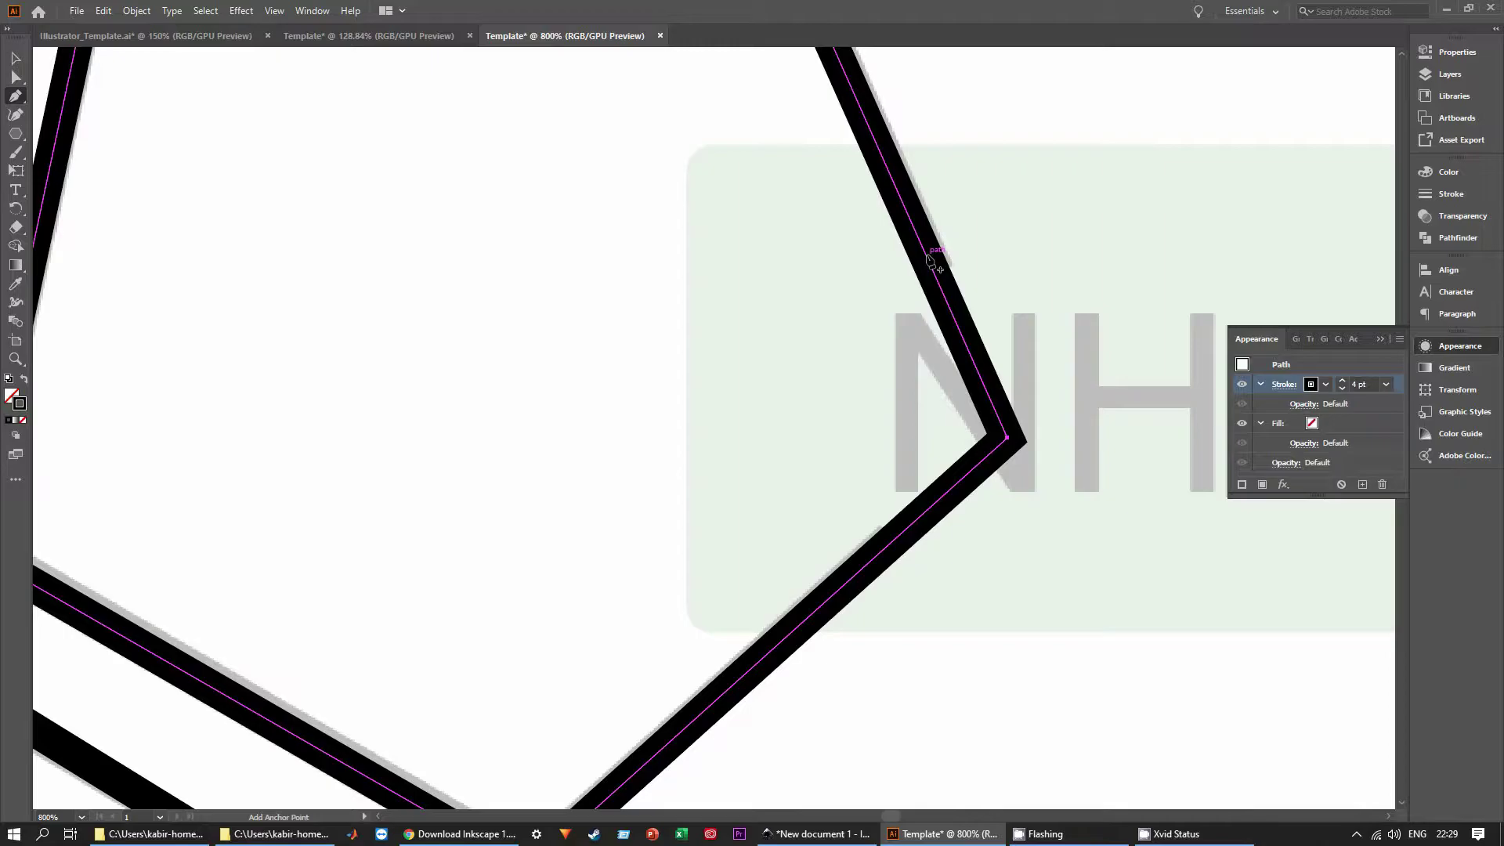
{"action": "left_click", "coordinate": [926, 255]}
{"action": "left_click", "coordinate": [885, 549]}
Delete the pentagon's corner anchor over the NH label to leave a gap in the ring.
{"action": "key", "text": "a"}
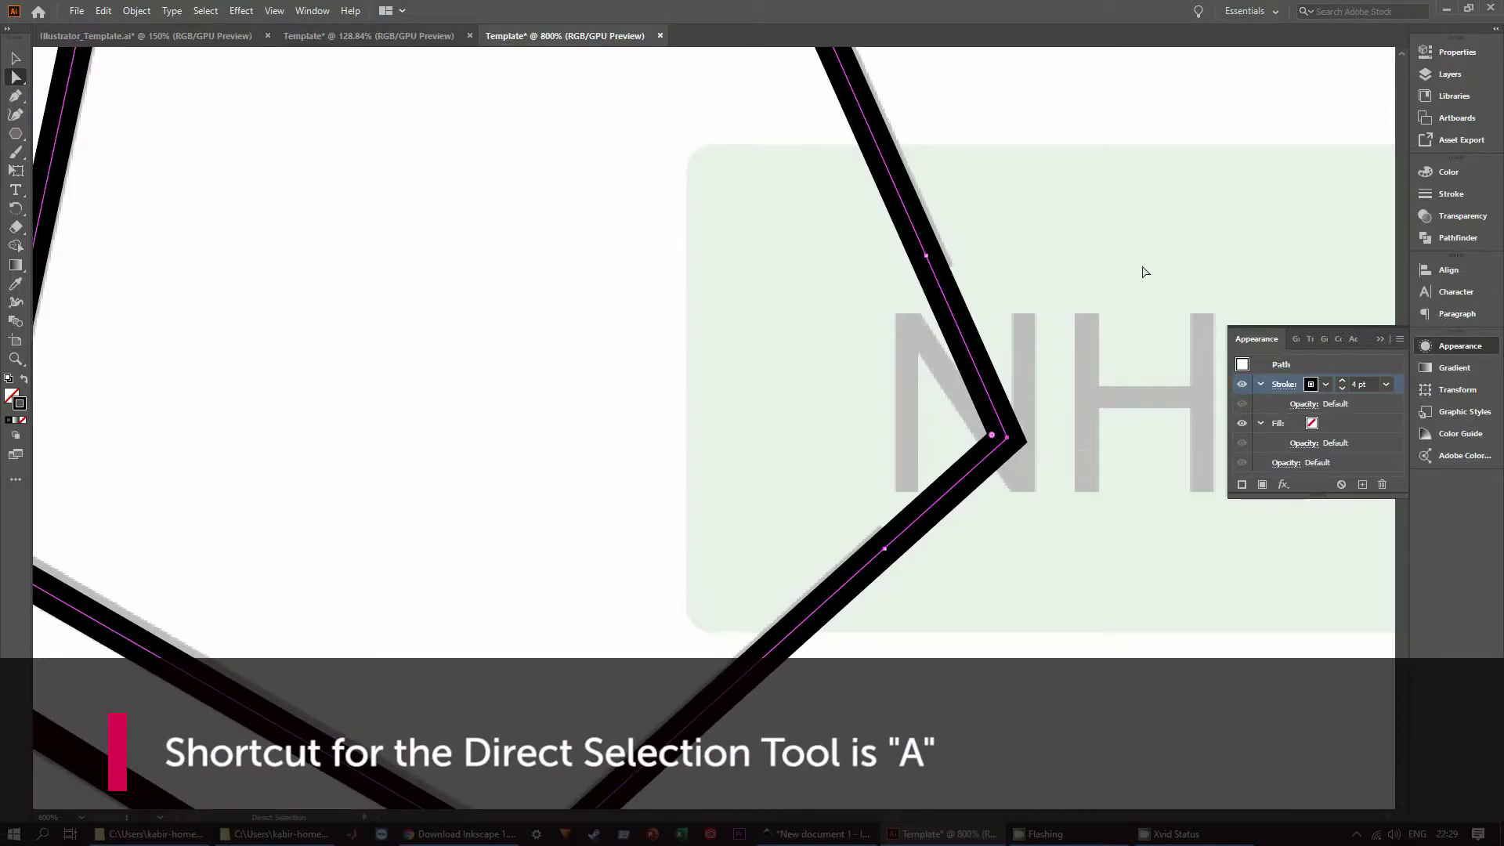
{"action": "key", "text": "Delete"}
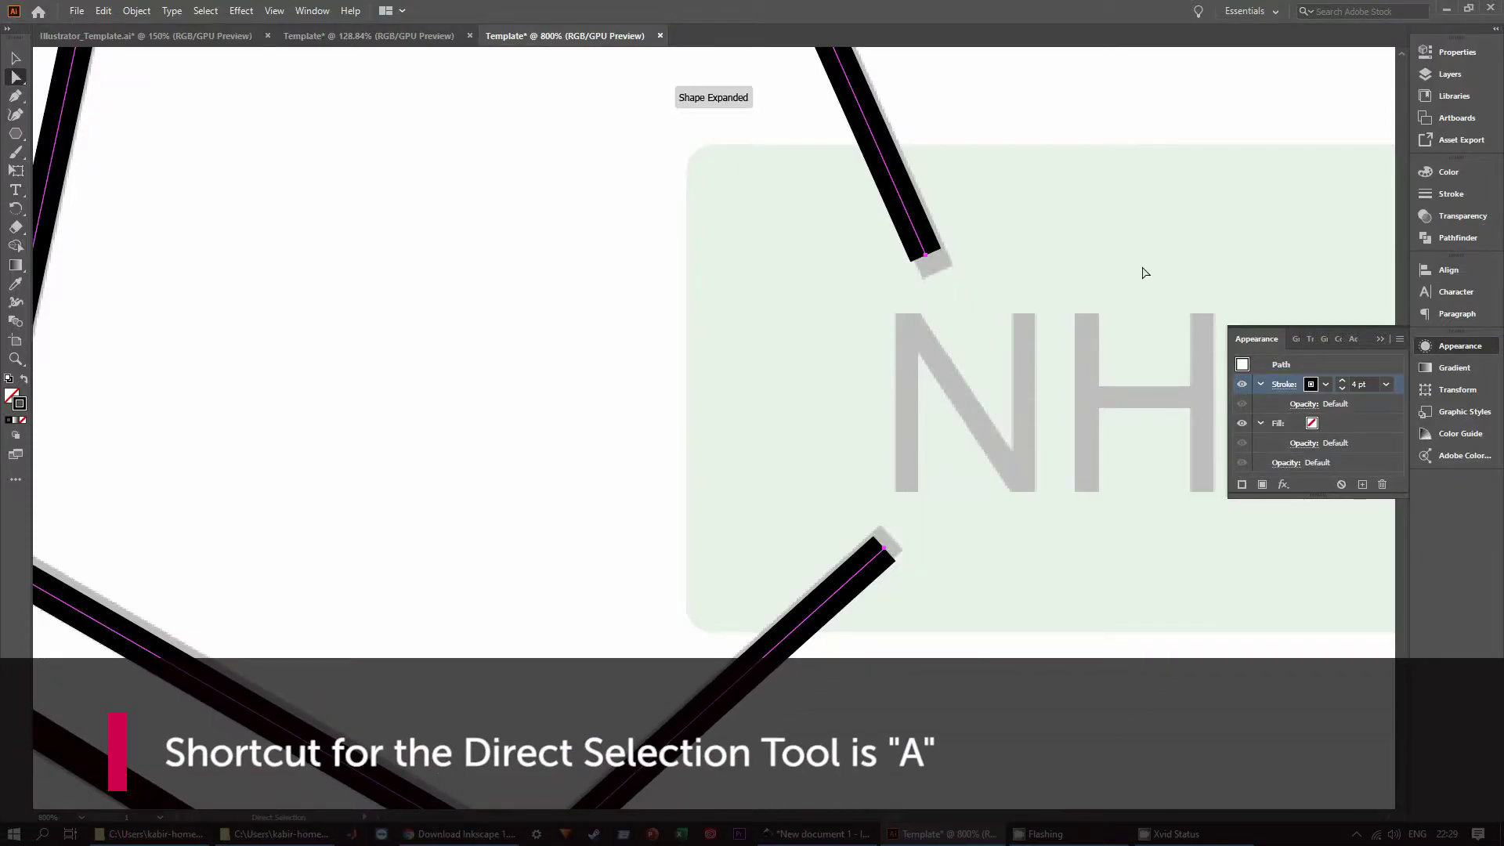
{"action": "key", "text": "v"}
Add the text "NH" over the reference NH label at the opened corner of the five-membered ring.
{"action": "key", "text": "space"}
{"action": "left_click_drag", "start_coordinate": [1142, 285], "coordinate": [1141, 262]}
{"action": "scroll", "coordinate": [1141, 263], "scroll_direction": "down", "scroll_amount": 3}
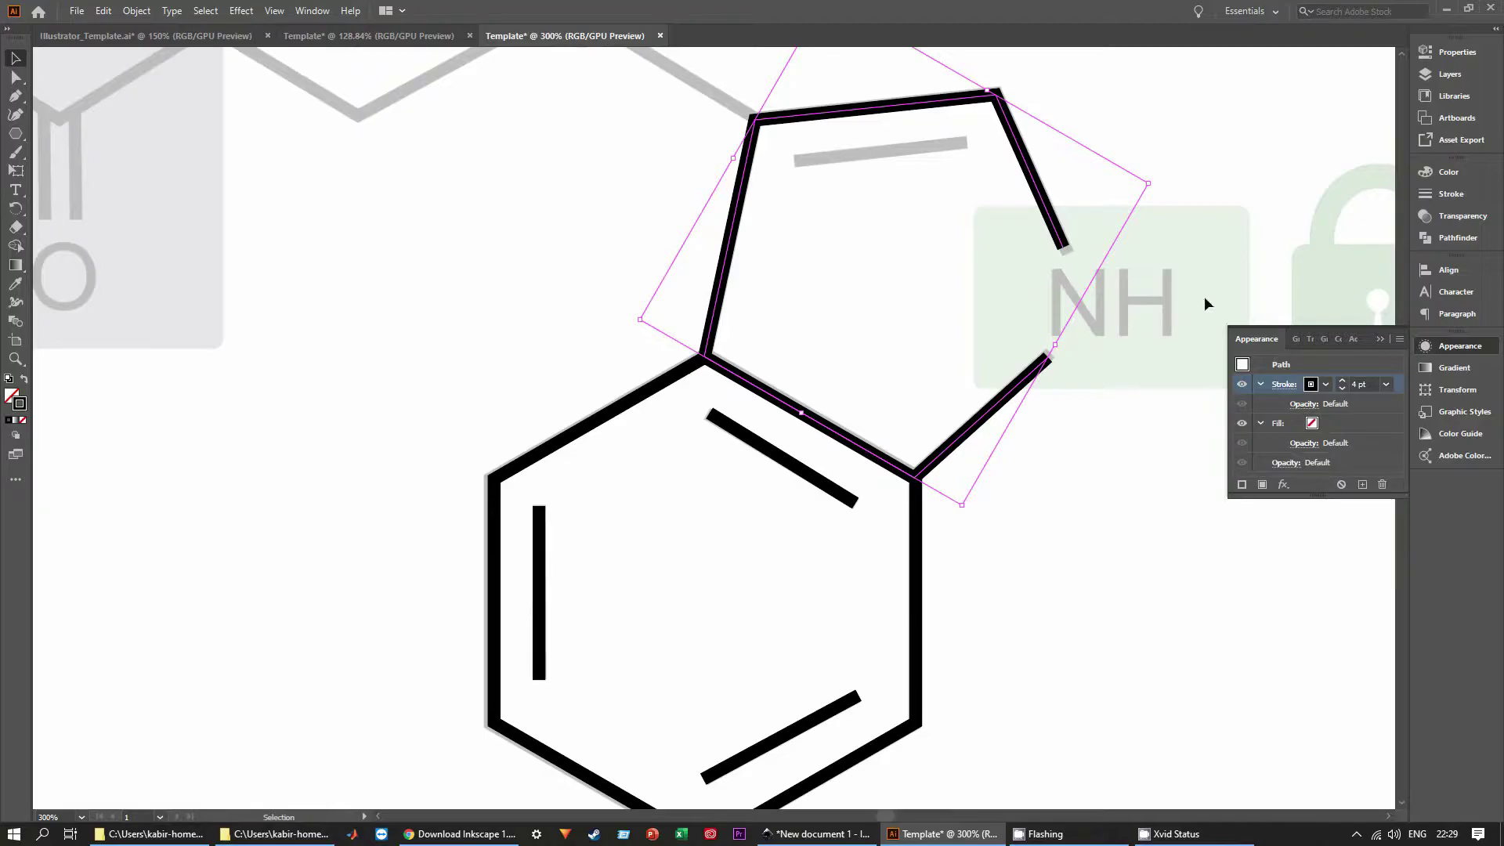
{"action": "key", "text": "space"}
{"action": "left_click_drag", "start_coordinate": [1298, 144], "coordinate": [1041, 282]}
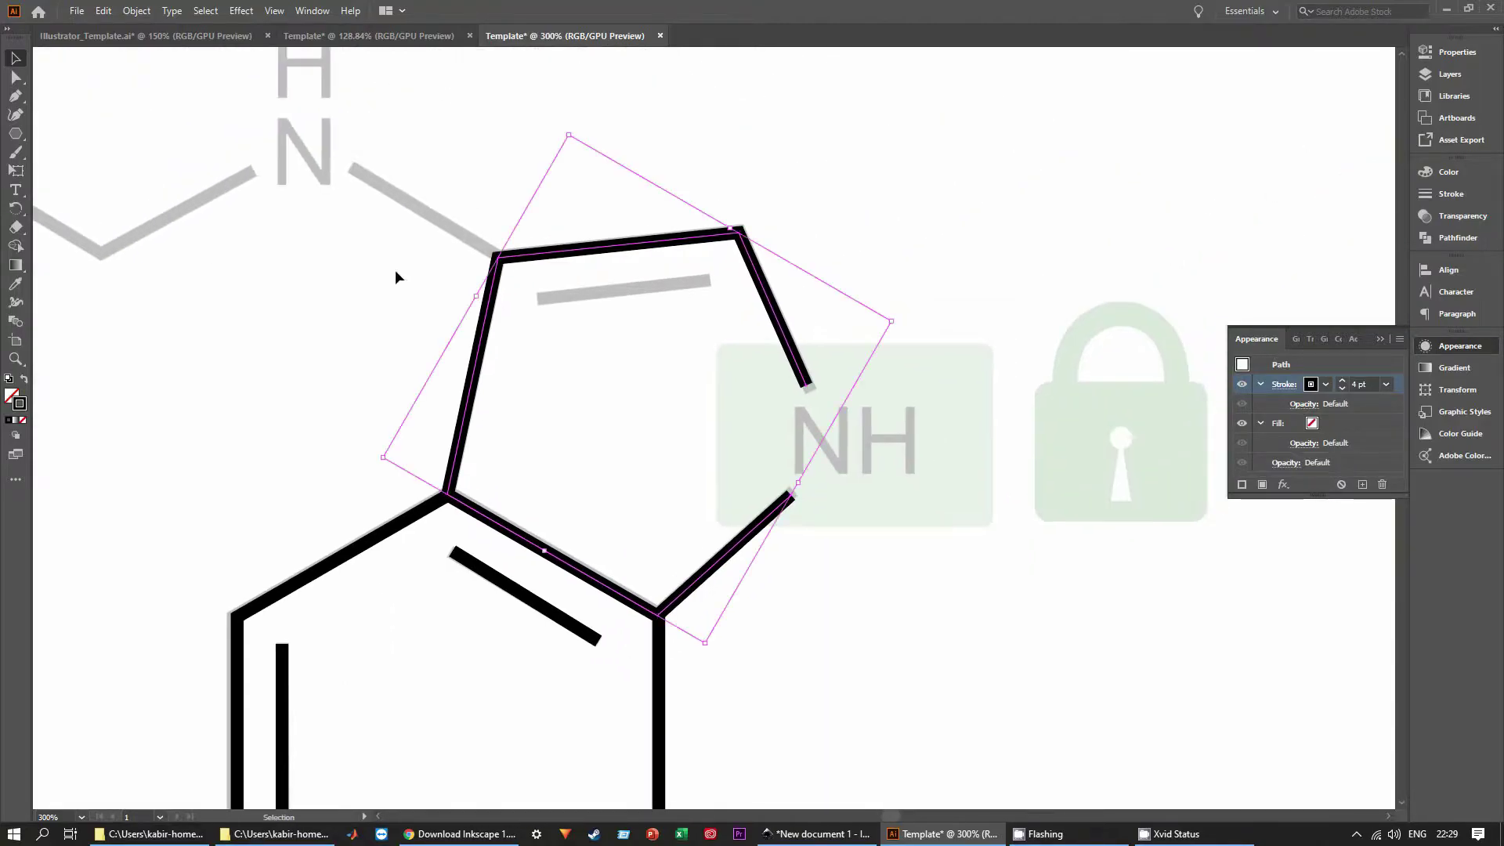
{"action": "left_click", "coordinate": [16, 190]}
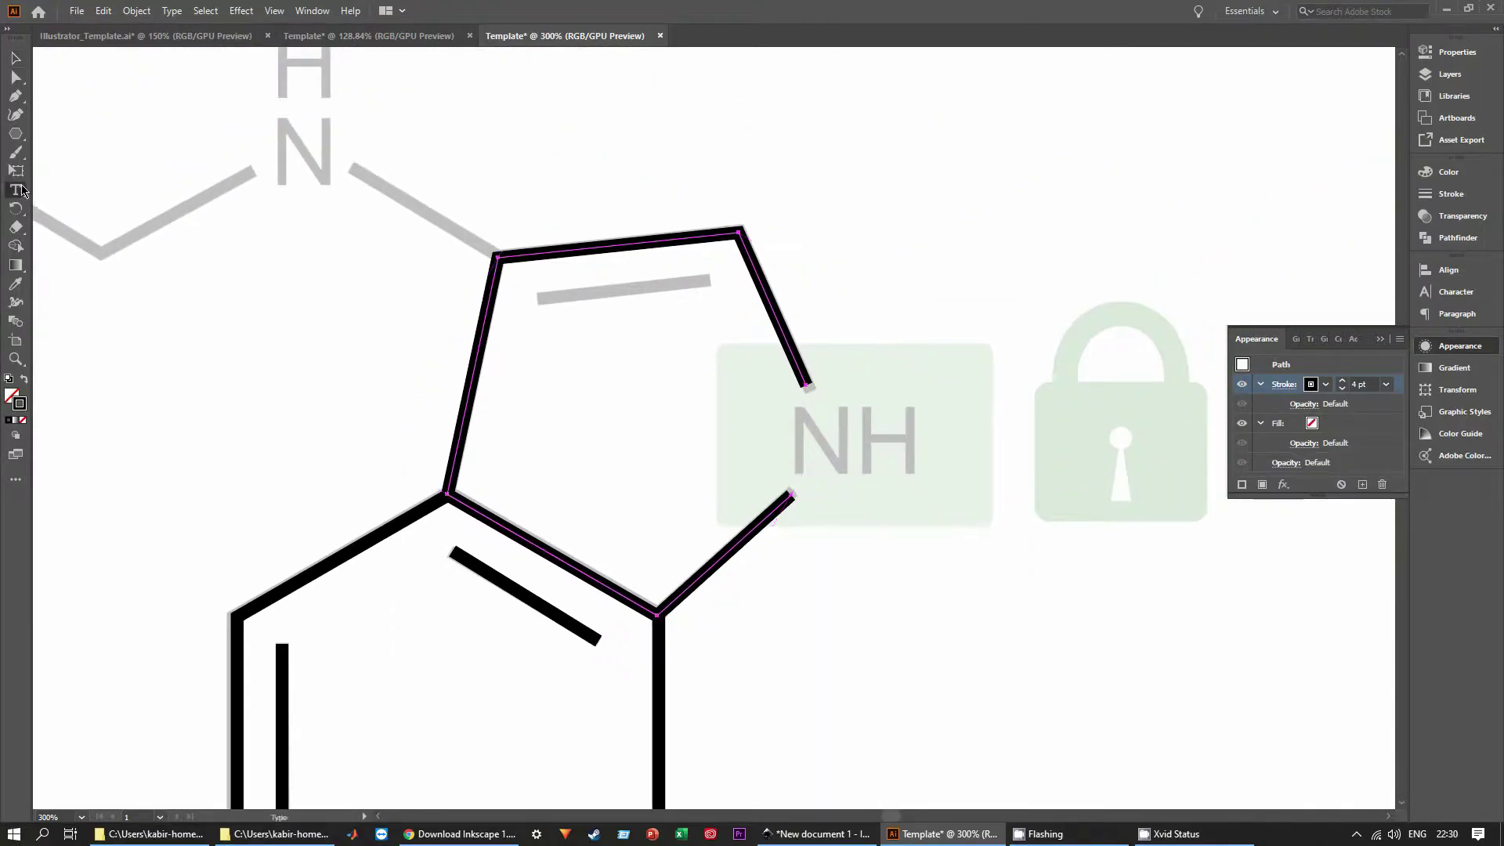
{"action": "left_click", "coordinate": [797, 436]}
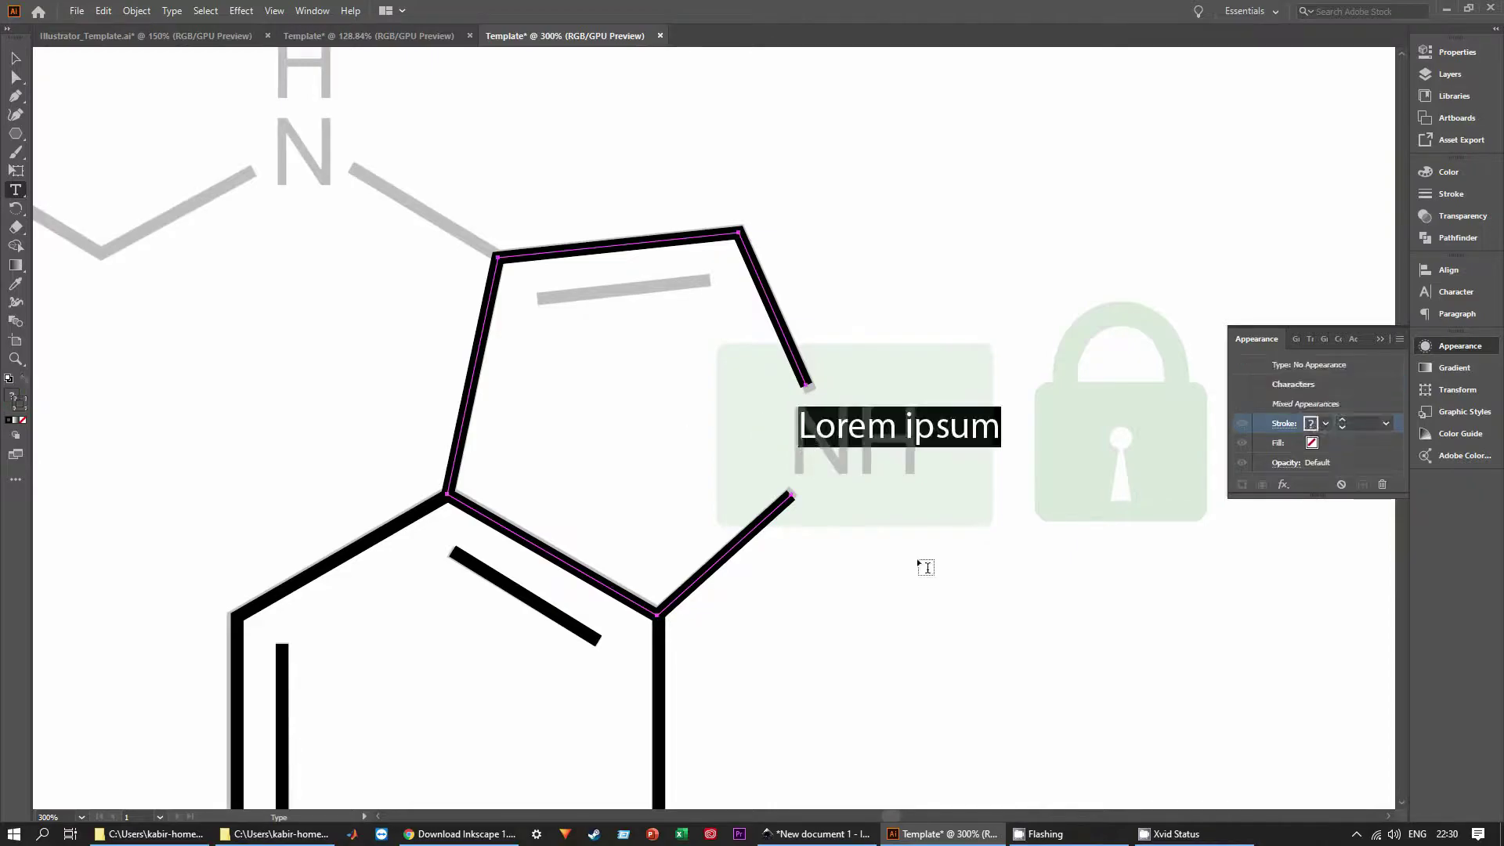
{"action": "type", "text": "NH"}
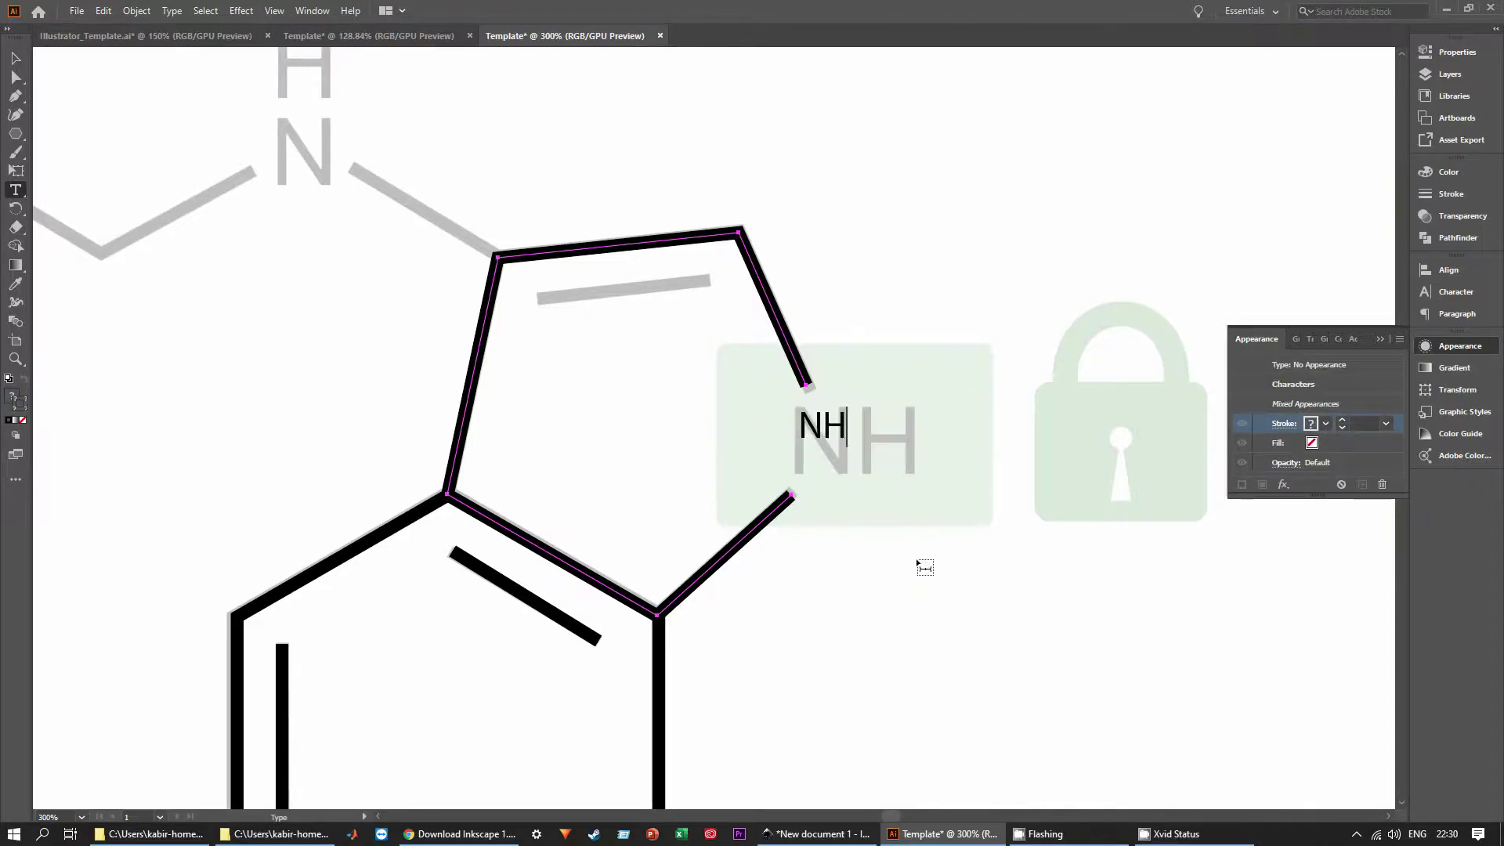
Format the NH text in Arial Regular at 28 pt.
{"action": "key", "text": "ctrl+a"}
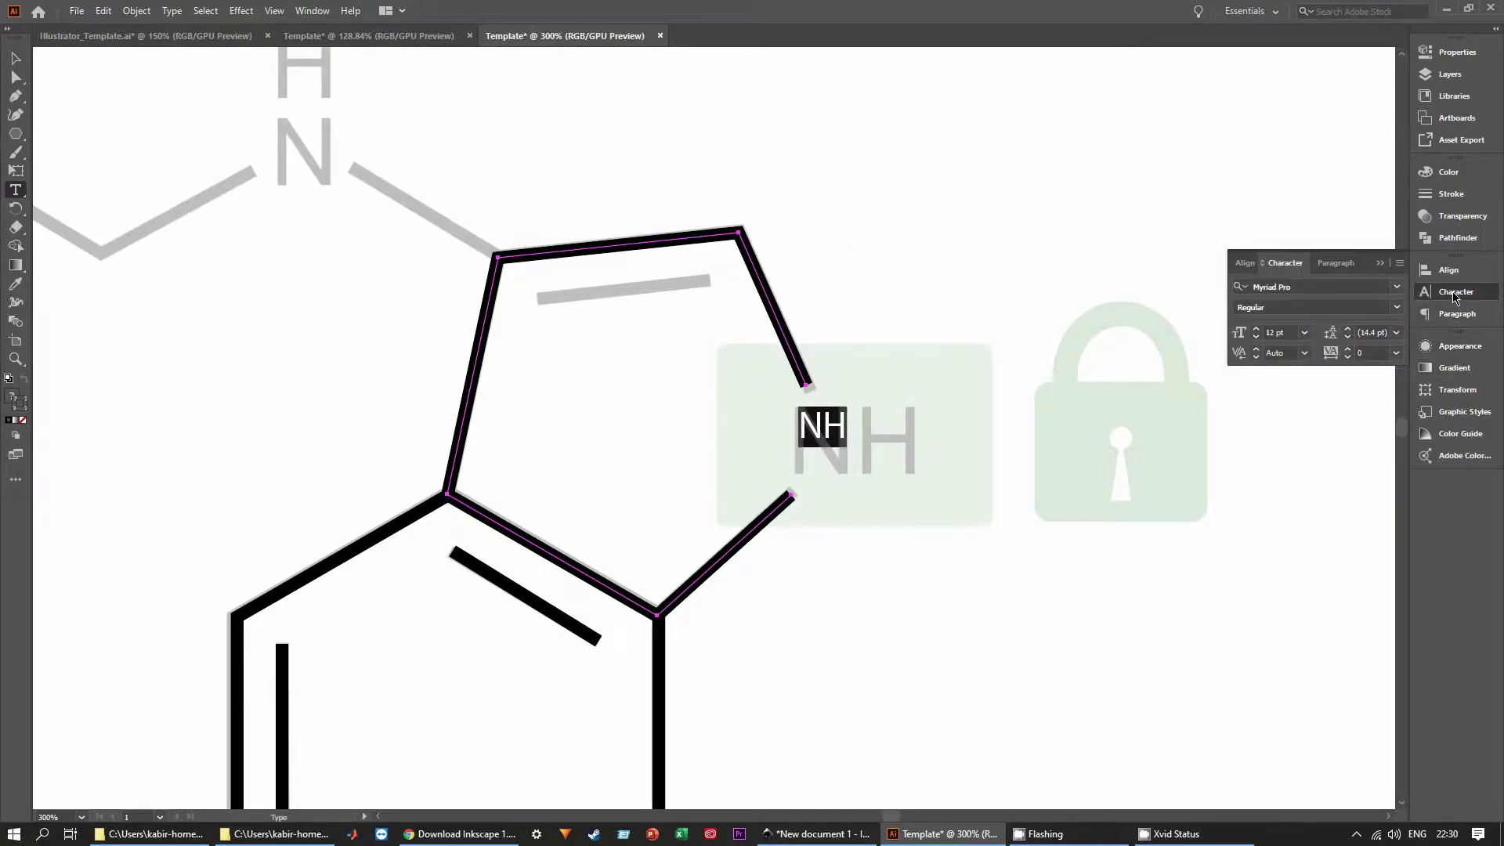
{"action": "left_click", "coordinate": [1325, 287]}
{"action": "type", "text": "ar"}
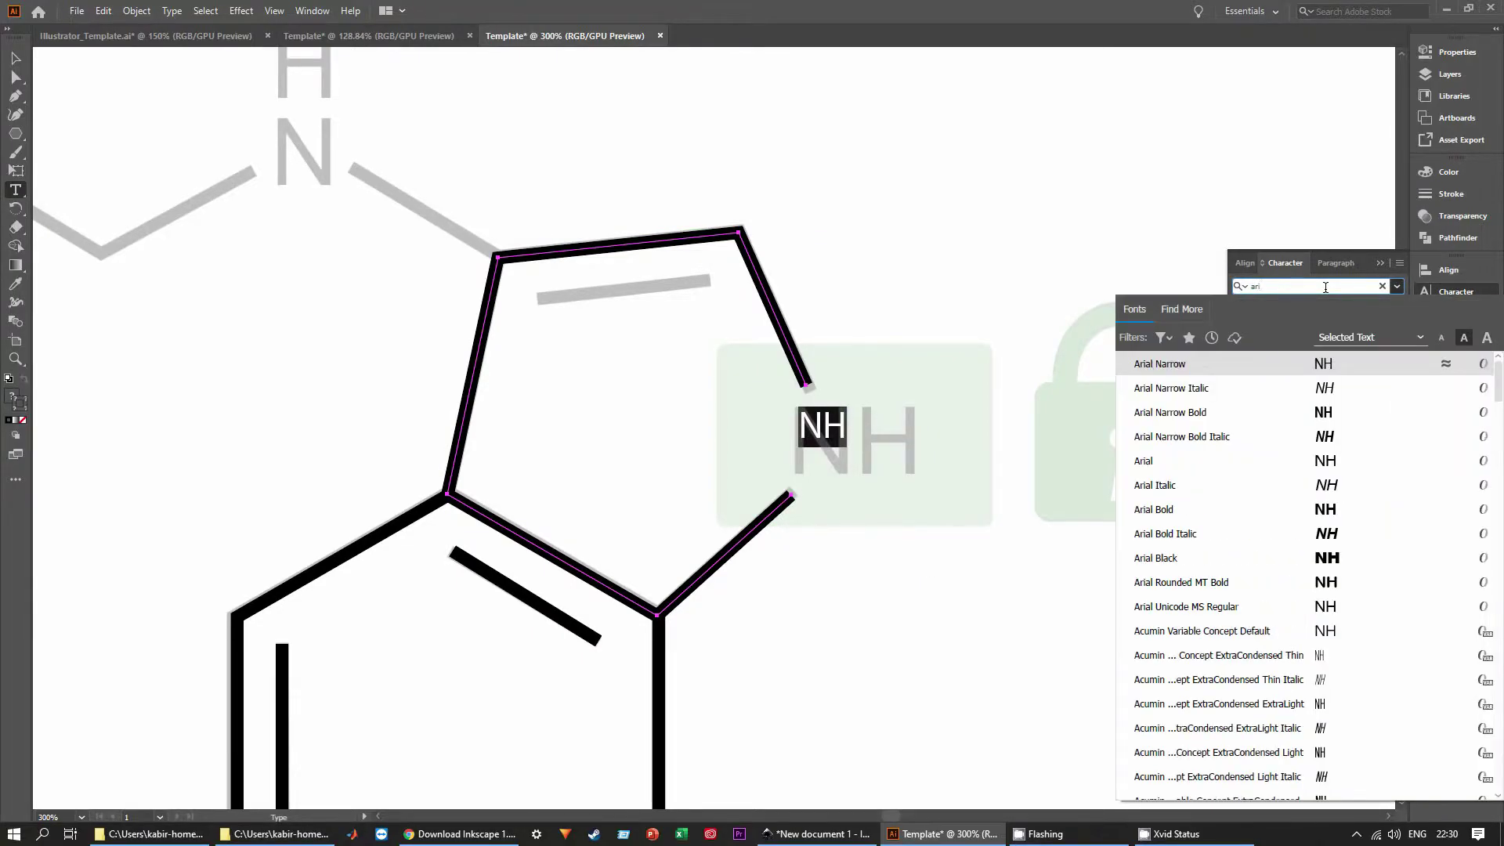
{"action": "type", "text": "i"}
{"action": "left_click", "coordinate": [1167, 462]}
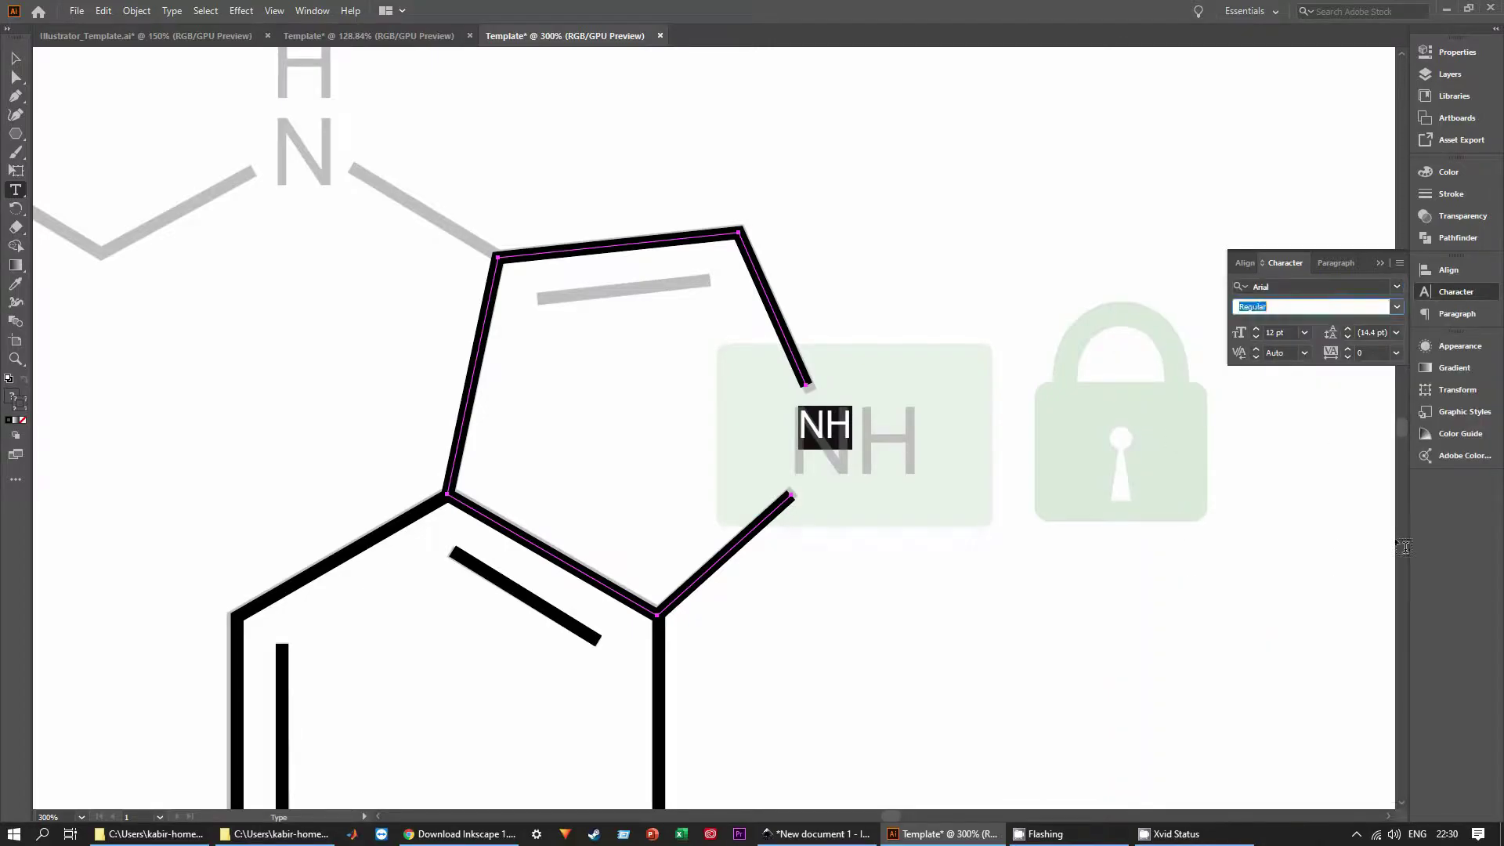
{"action": "left_click", "coordinate": [1276, 332]}
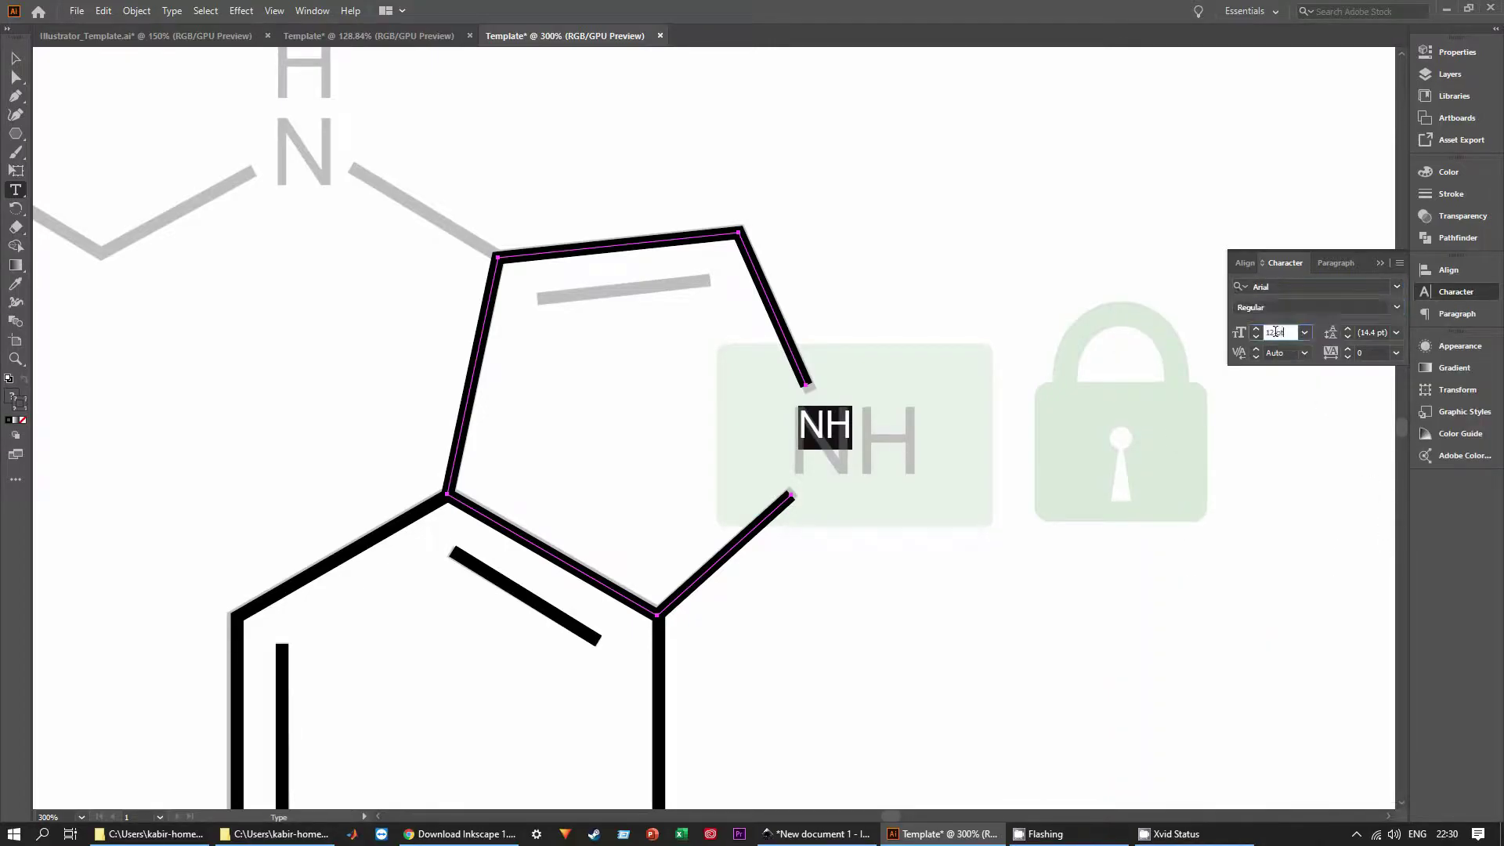
{"action": "type", "text": "28"}
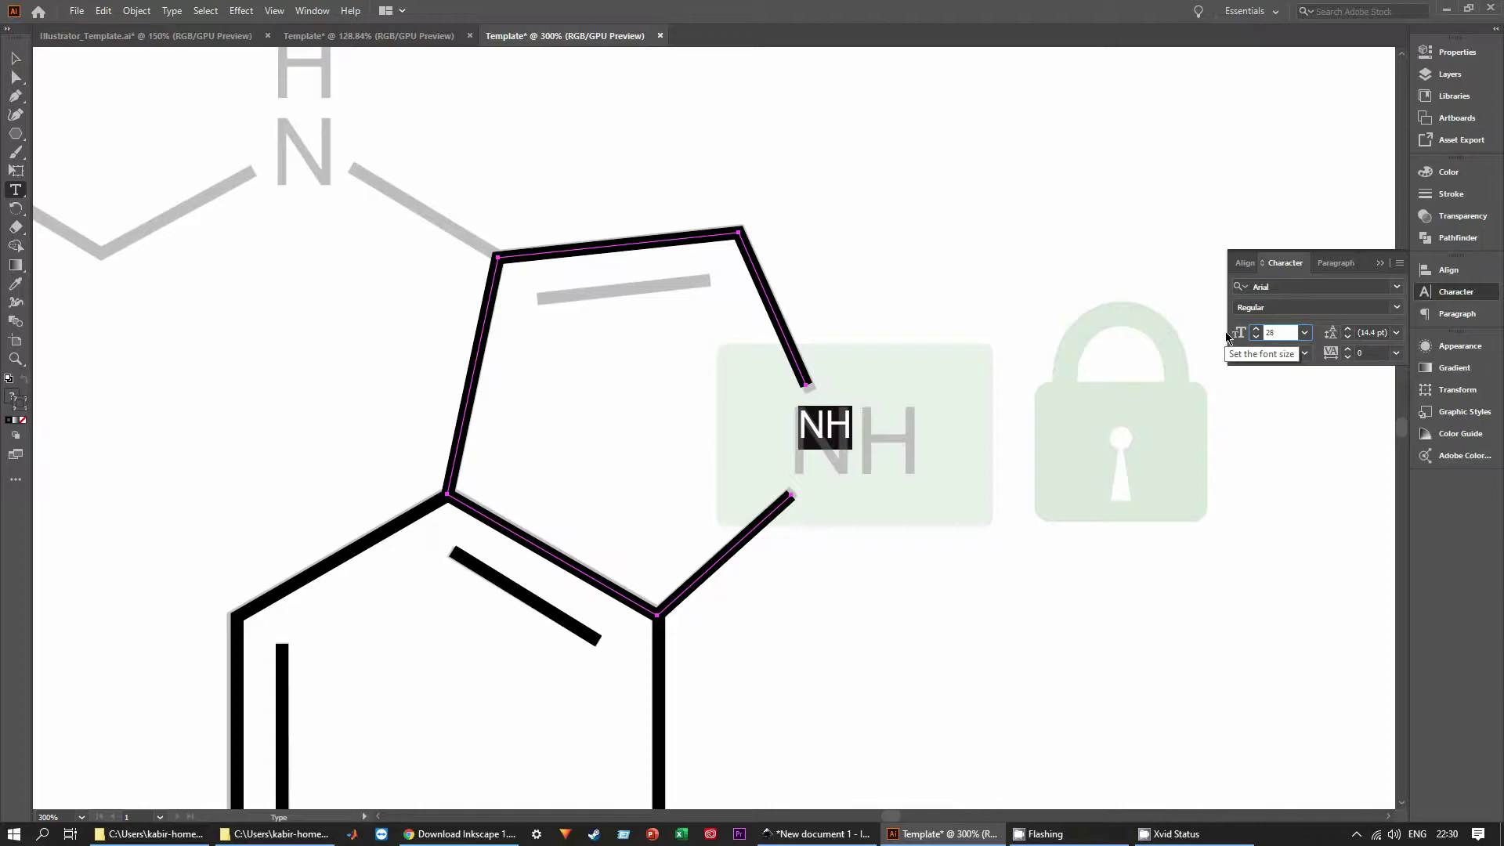
{"action": "key", "text": "Return"}
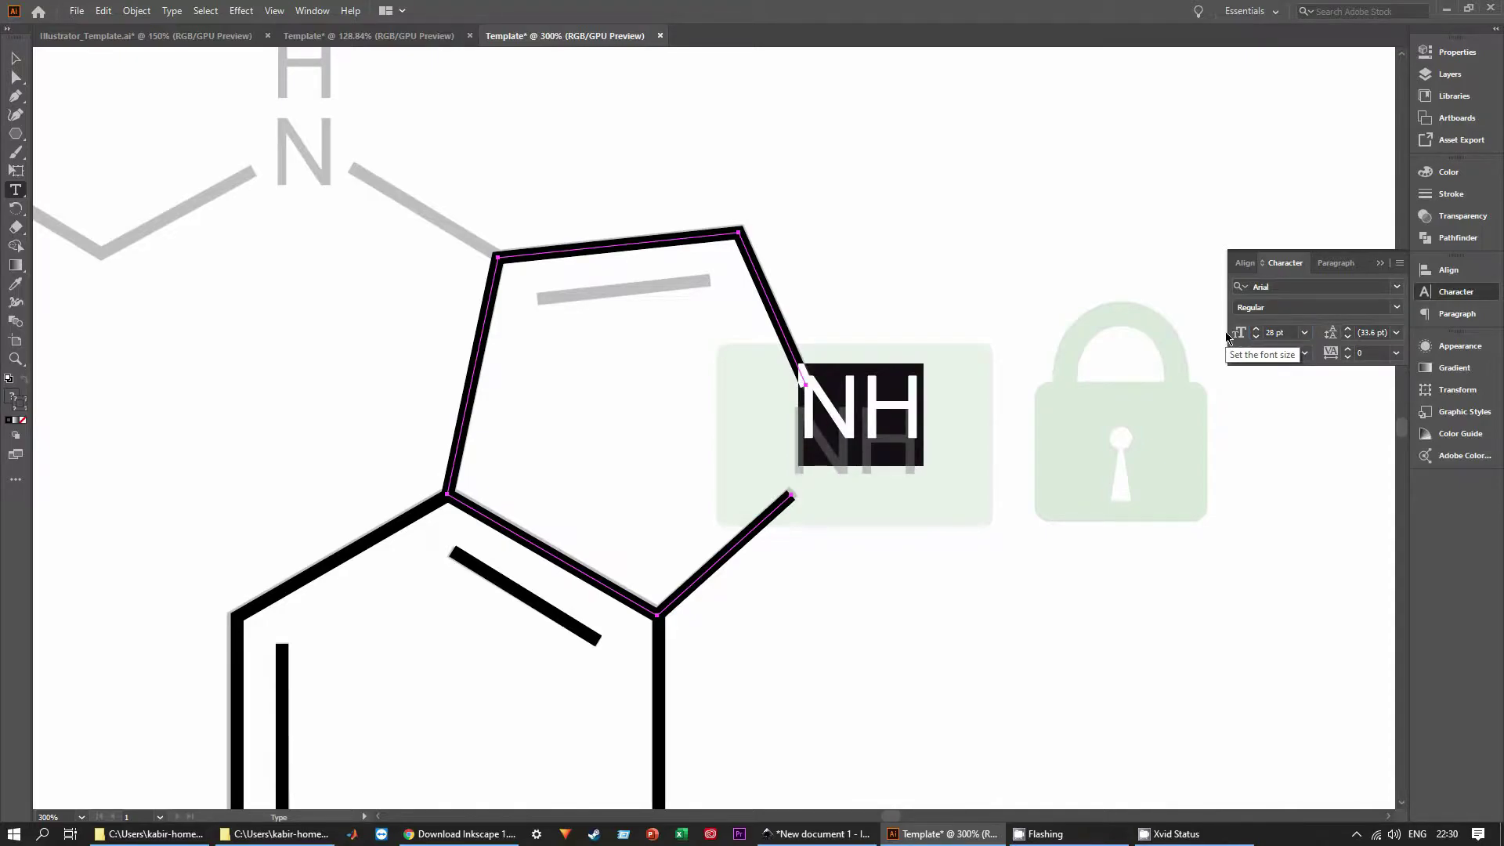
{"action": "key", "text": "Escape"}
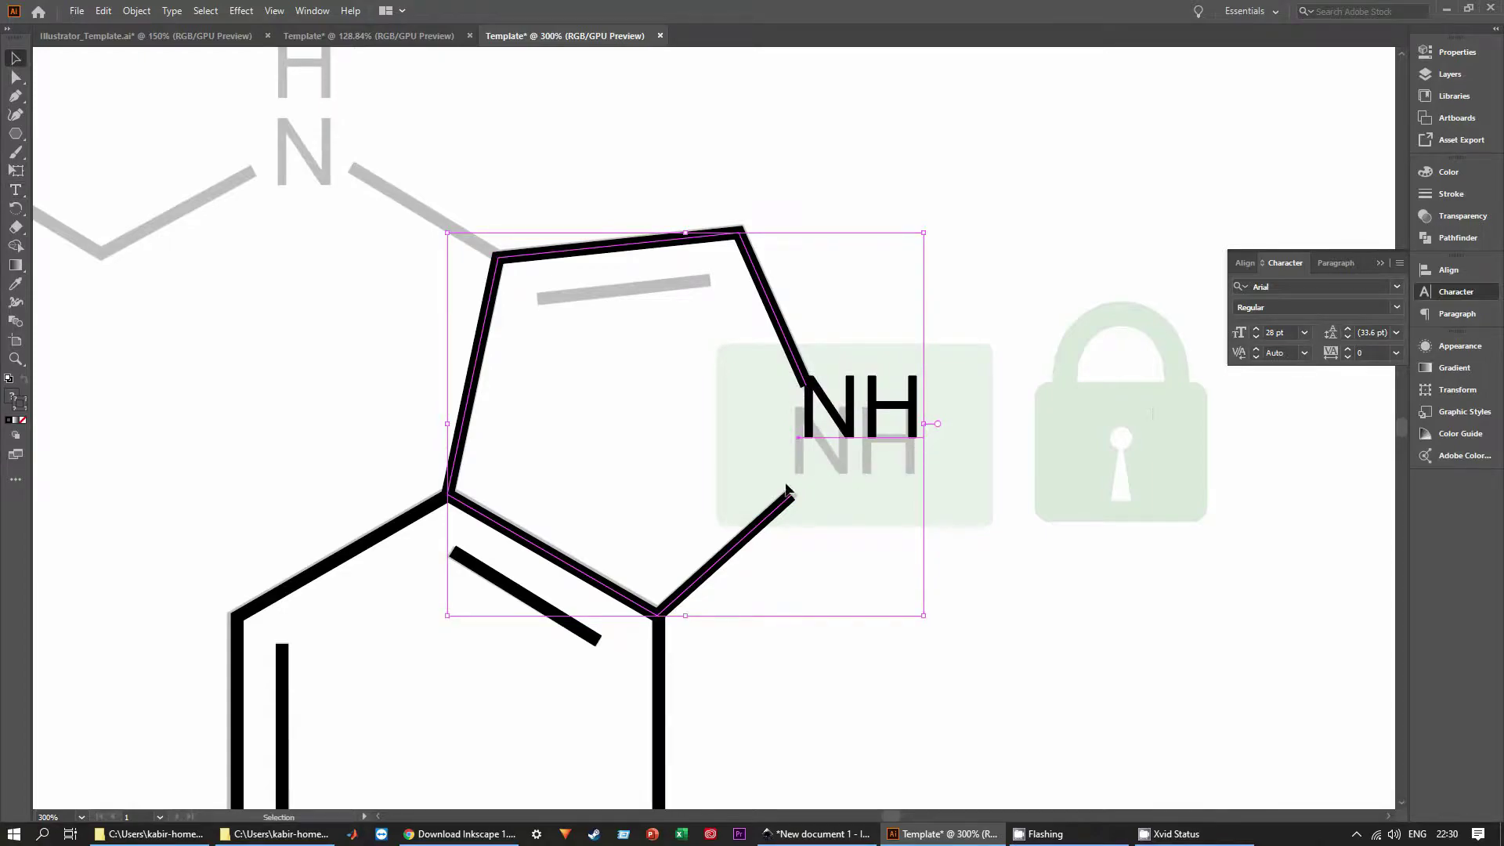
Move the NH text alone onto the reference NH letters, then deselect it.
{"action": "left_click", "coordinate": [982, 580]}
{"action": "left_click", "coordinate": [908, 408]}
{"action": "left_click_drag", "start_coordinate": [908, 408], "coordinate": [900, 439]}
{"action": "left_click", "coordinate": [915, 557]}
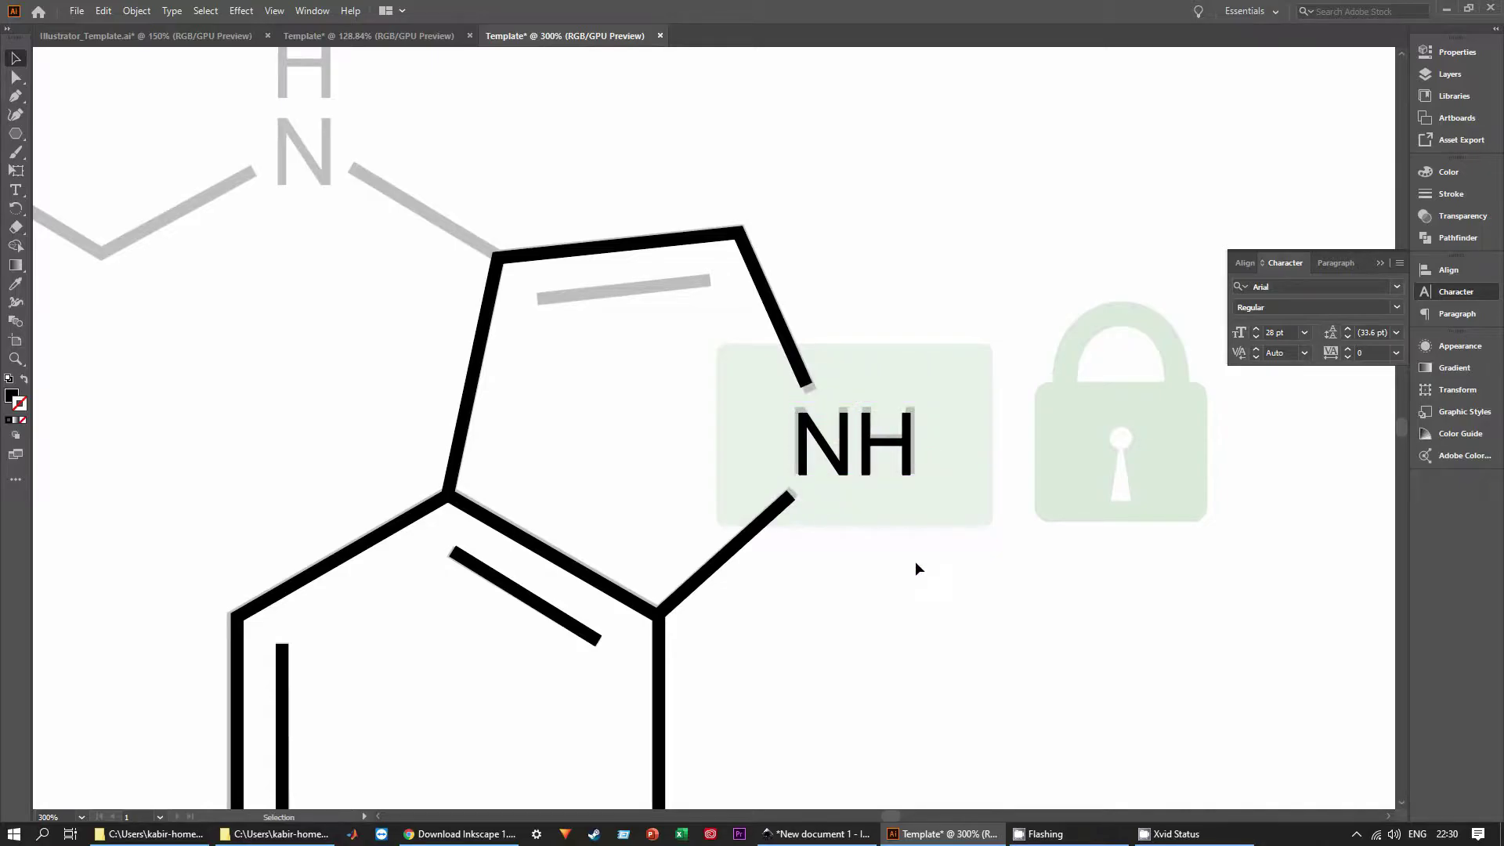
Trace the inner double-bond line of the five-membered ring with a straight Pen tool path about 55 px long.
{"action": "scroll", "coordinate": [843, 548], "scroll_direction": "down", "scroll_amount": 2, "text": "alt"}
{"action": "left_click_drag", "start_coordinate": [583, 419], "coordinate": [826, 514]}
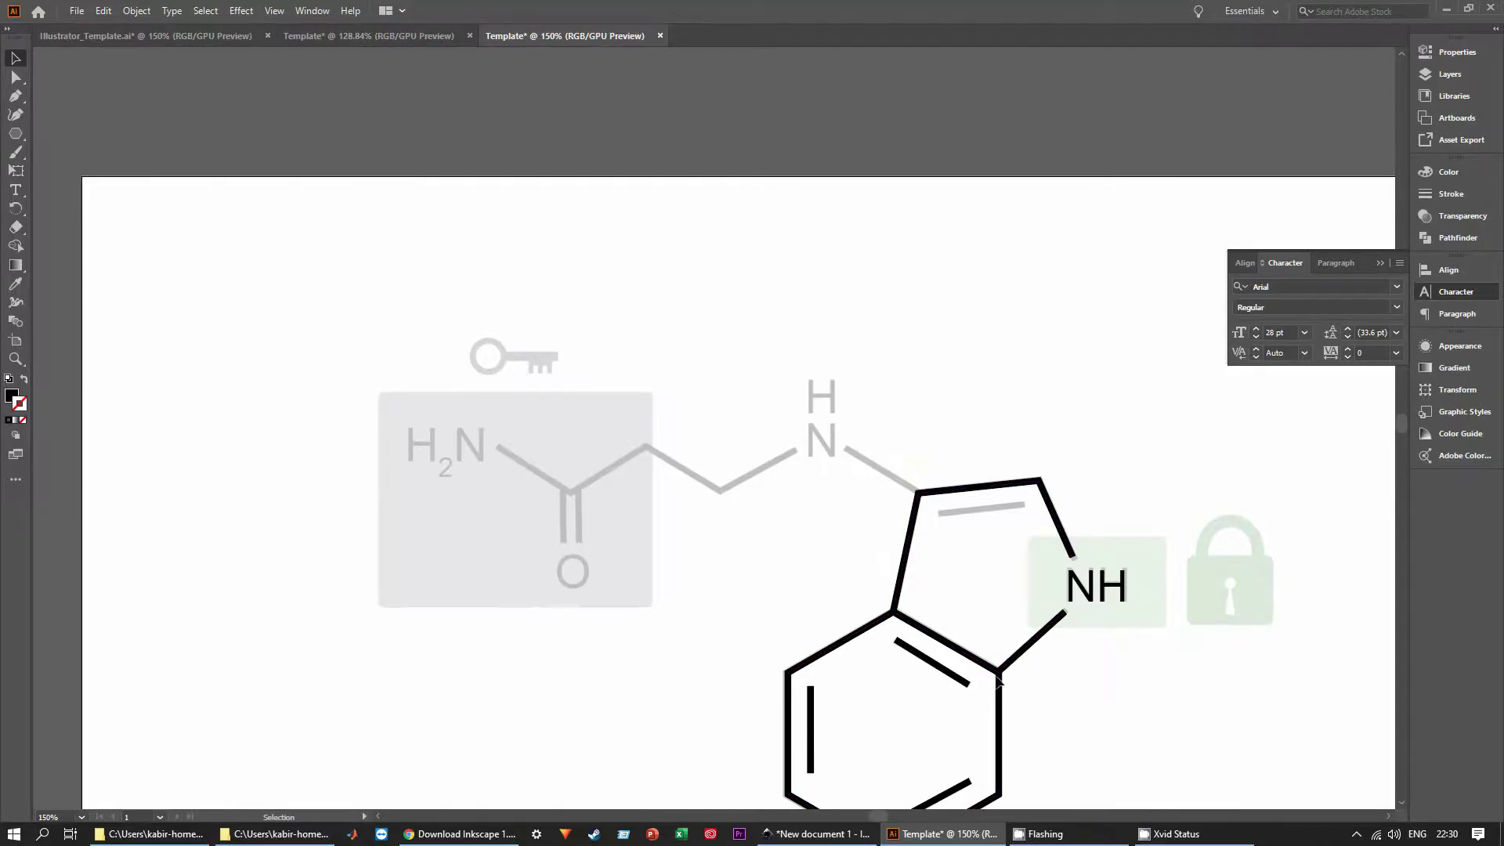
{"action": "scroll", "coordinate": [1051, 533], "scroll_direction": "up", "scroll_amount": 4}
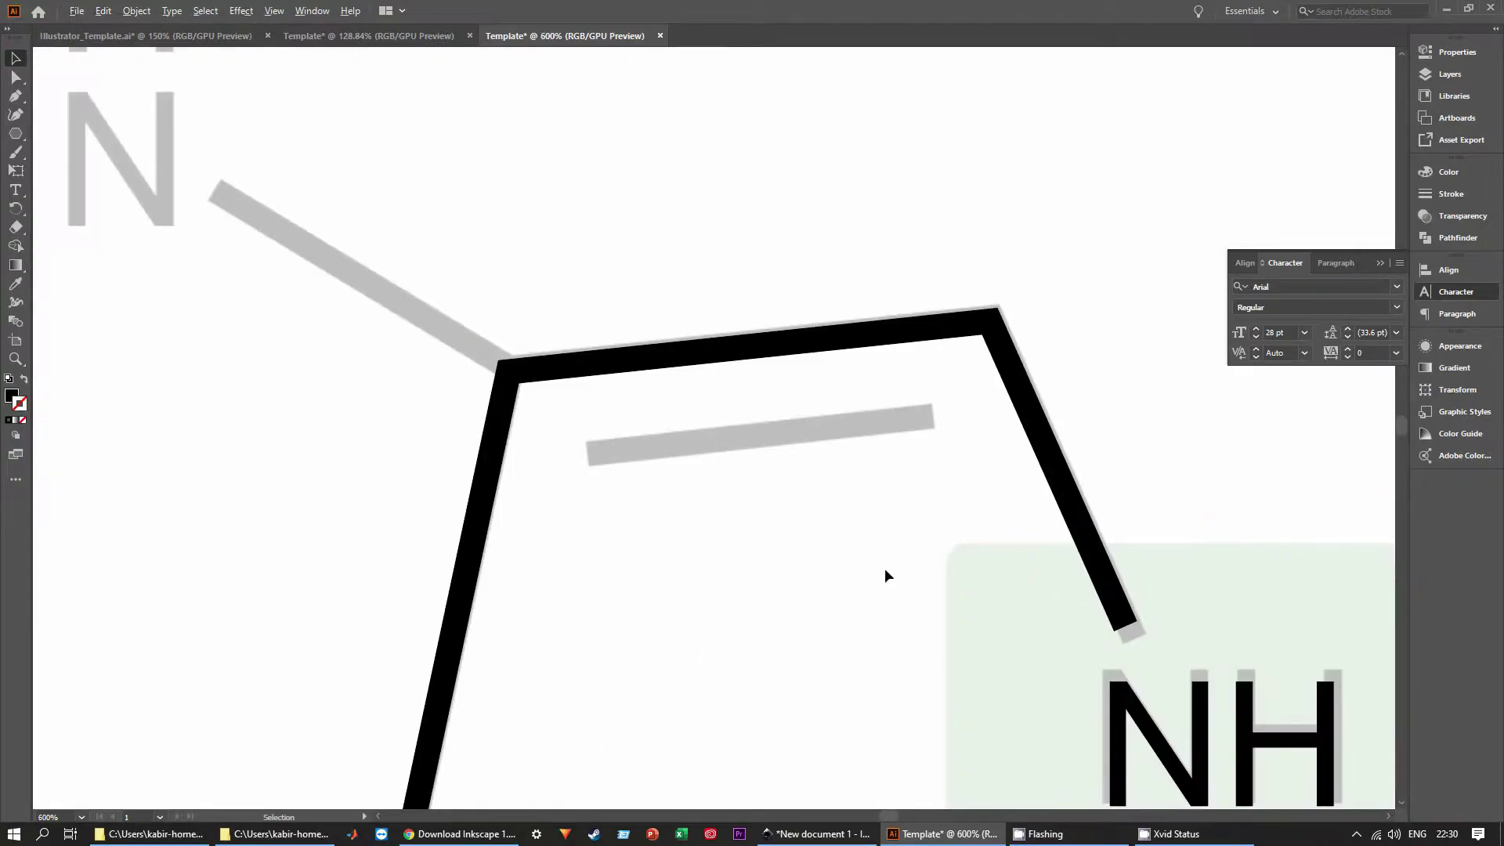
{"action": "scroll", "coordinate": [885, 572], "scroll_direction": "down", "scroll_amount": 6}
{"action": "key", "text": "p"}
{"action": "scroll", "coordinate": [847, 565], "scroll_direction": "up", "scroll_amount": 5}
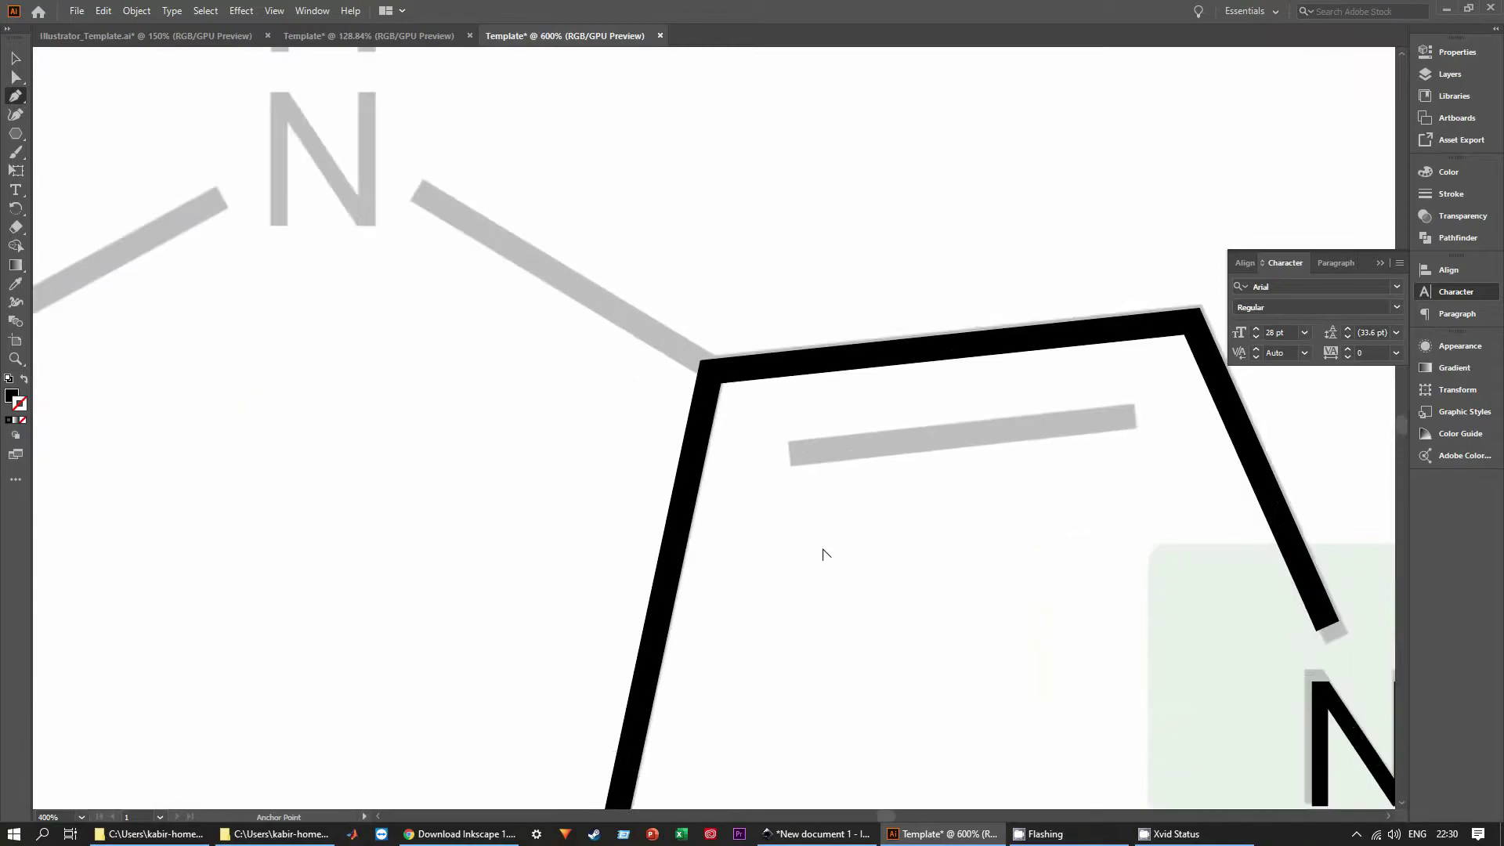
{"action": "left_click", "coordinate": [792, 448]}
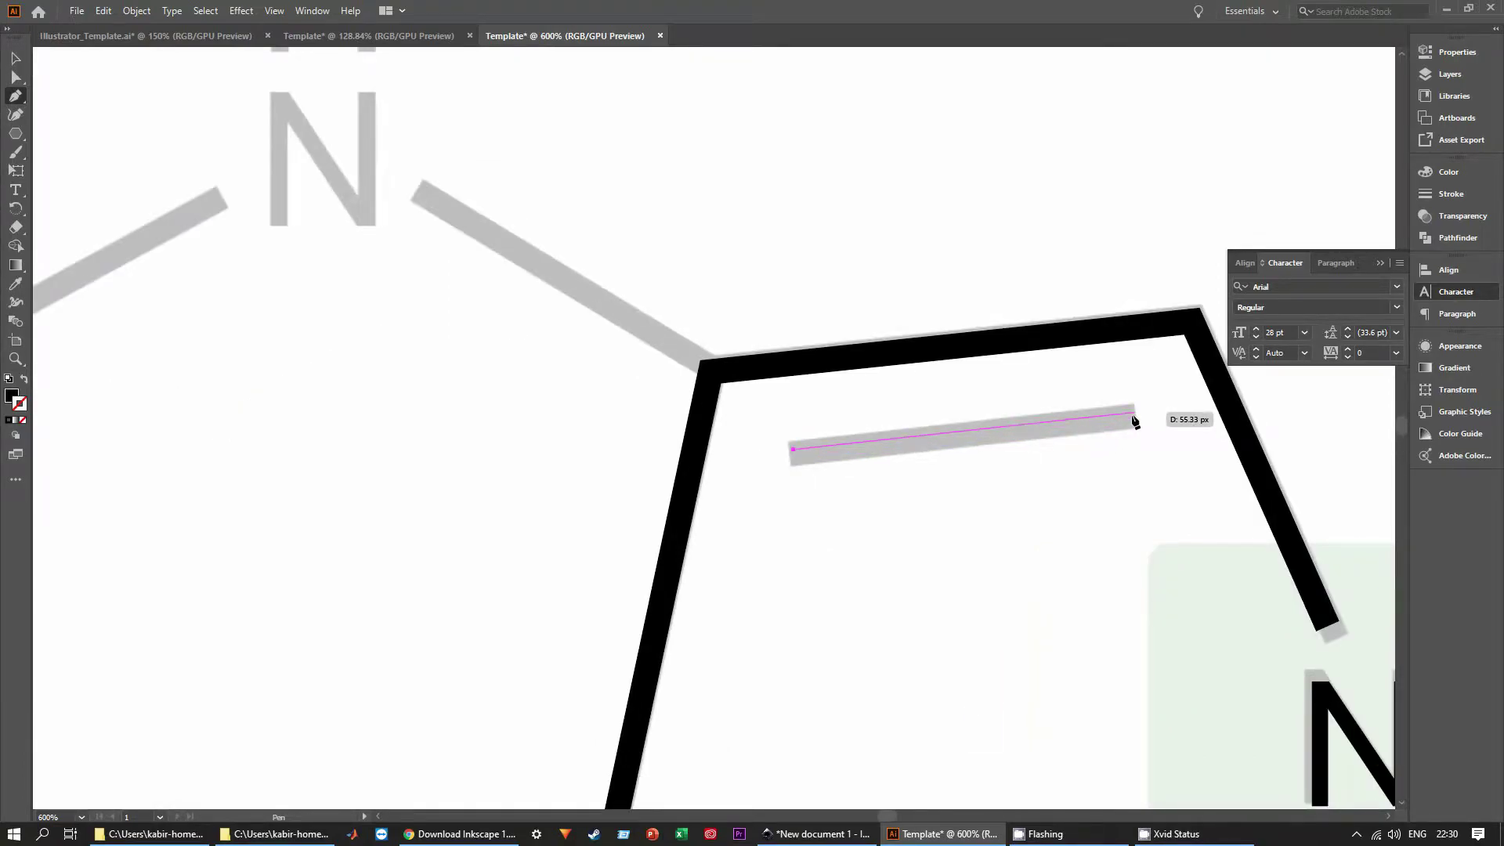
{"action": "left_click", "coordinate": [1133, 413]}
Give the new double-bond line no fill and a black 4 pt stroke.
{"action": "left_click", "coordinate": [10, 399]}
{"action": "left_click", "coordinate": [17, 423]}
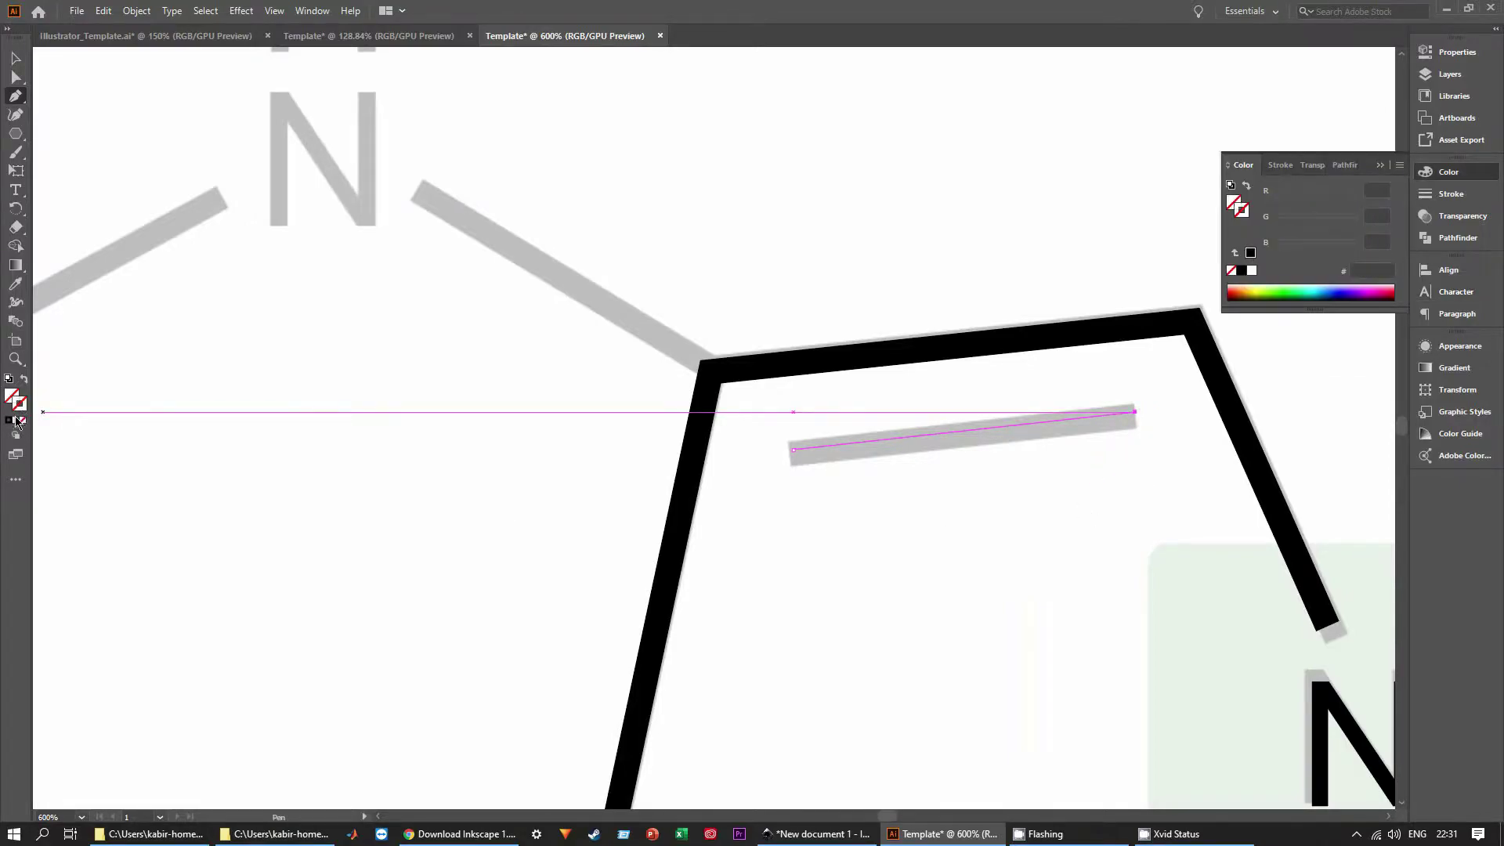
{"action": "left_click", "coordinate": [1242, 272]}
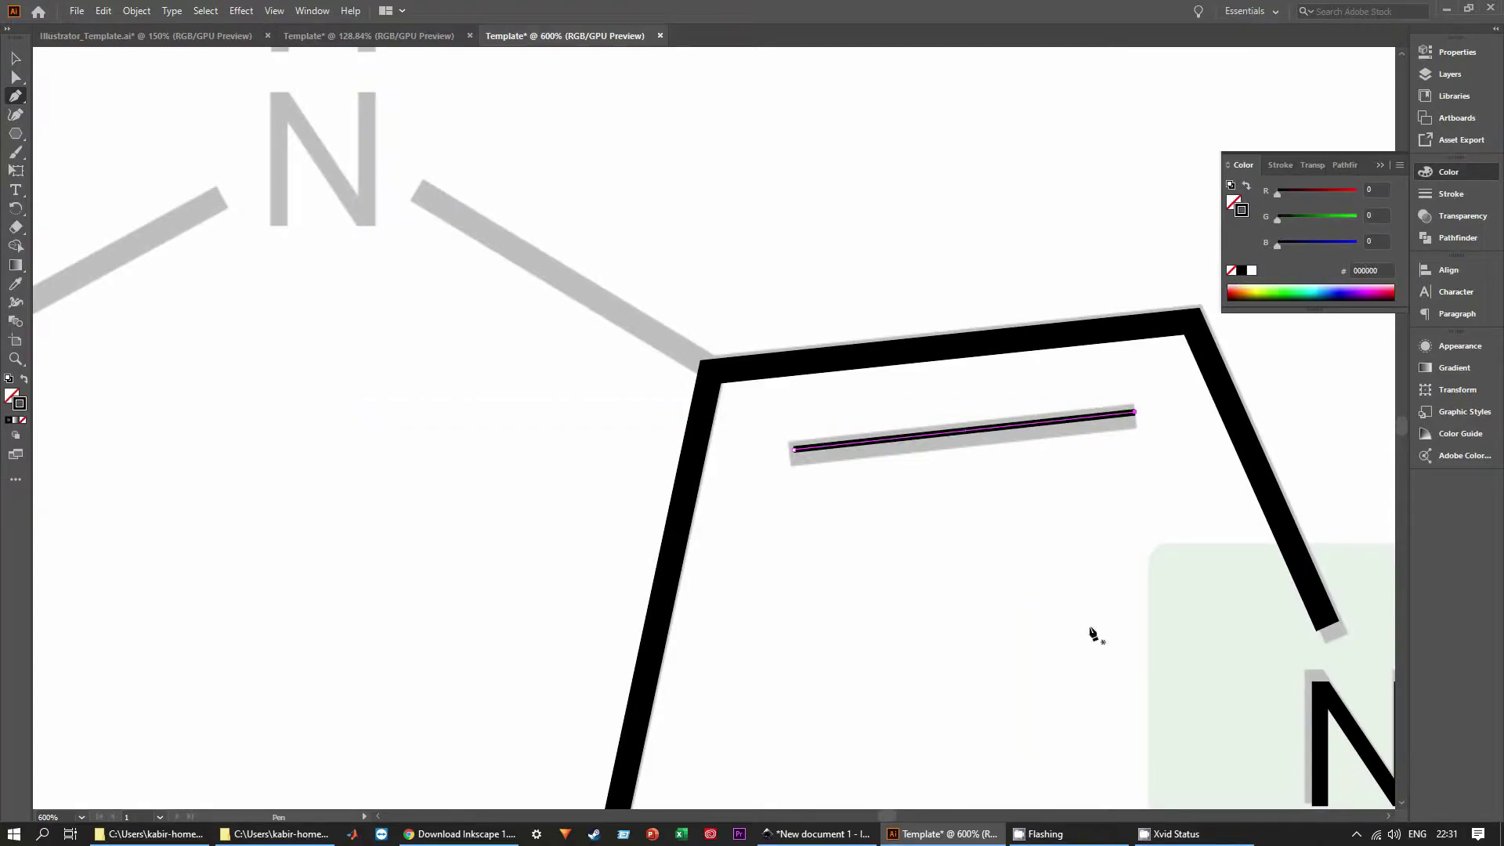
{"action": "left_click", "coordinate": [1456, 347]}
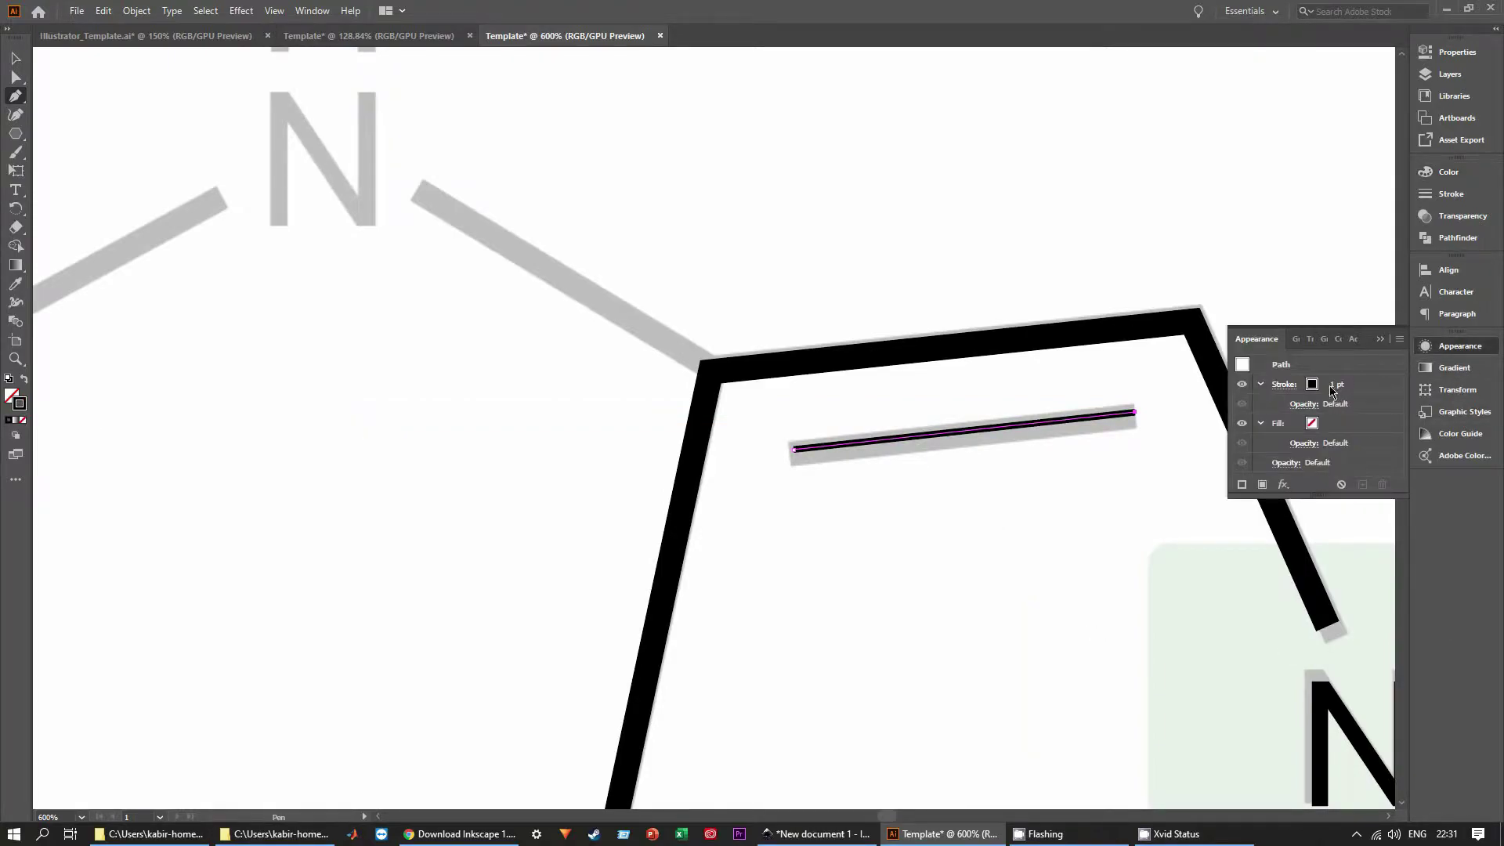
{"action": "left_click", "coordinate": [1356, 381]}
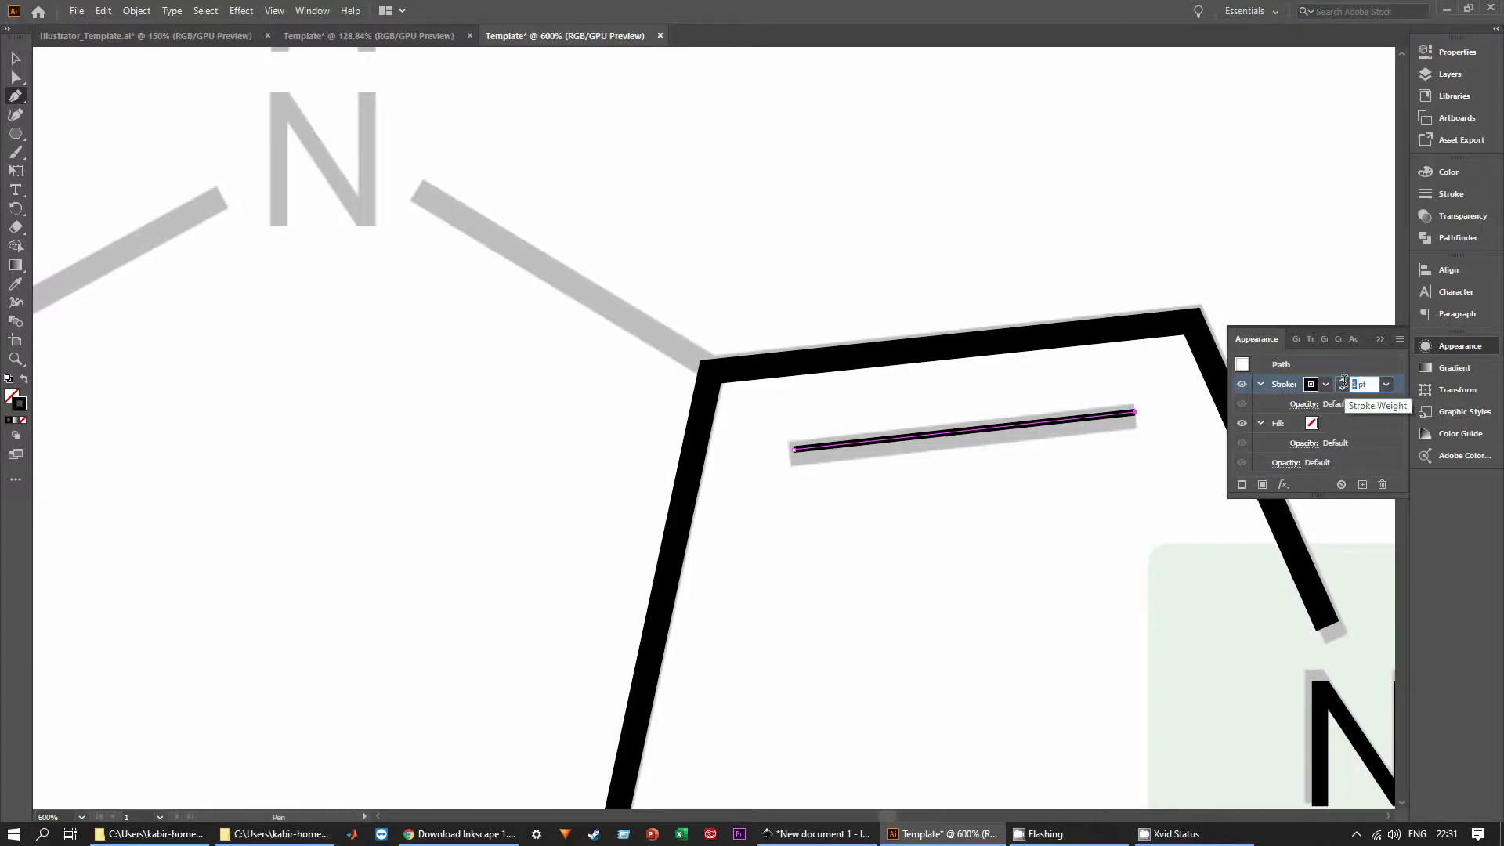
{"action": "type", "text": "4"}
{"action": "key", "text": "Return"}
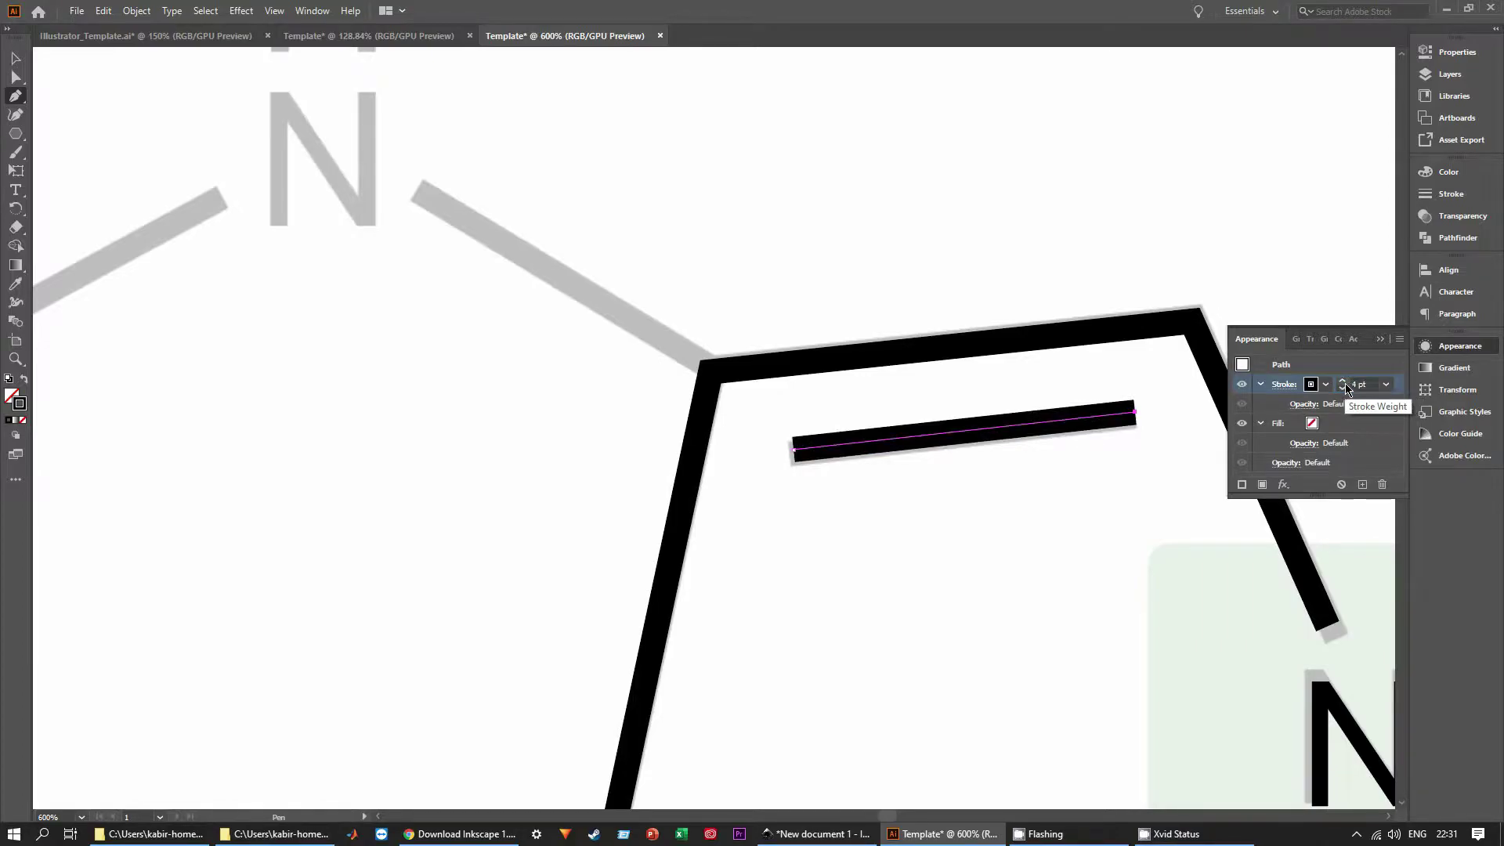
{"action": "key", "text": "v"}
Trace the bond between the five-membered ring's upper-left corner and the HN label with a straight Pen tool path.
{"action": "scroll", "coordinate": [619, 319], "scroll_direction": "down", "scroll_amount": 5}
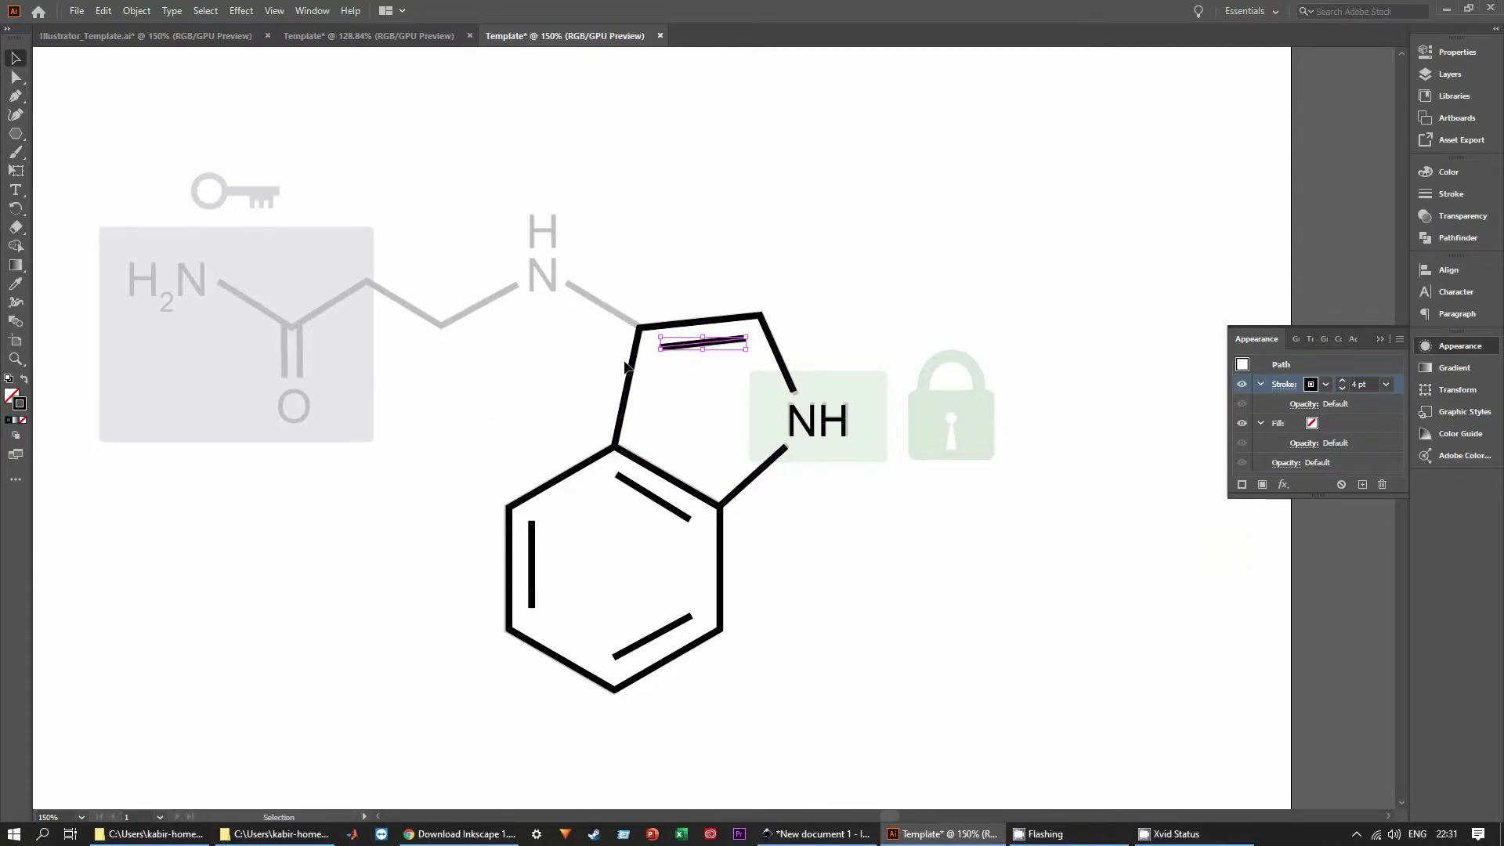
{"action": "left_click", "coordinate": [15, 95]}
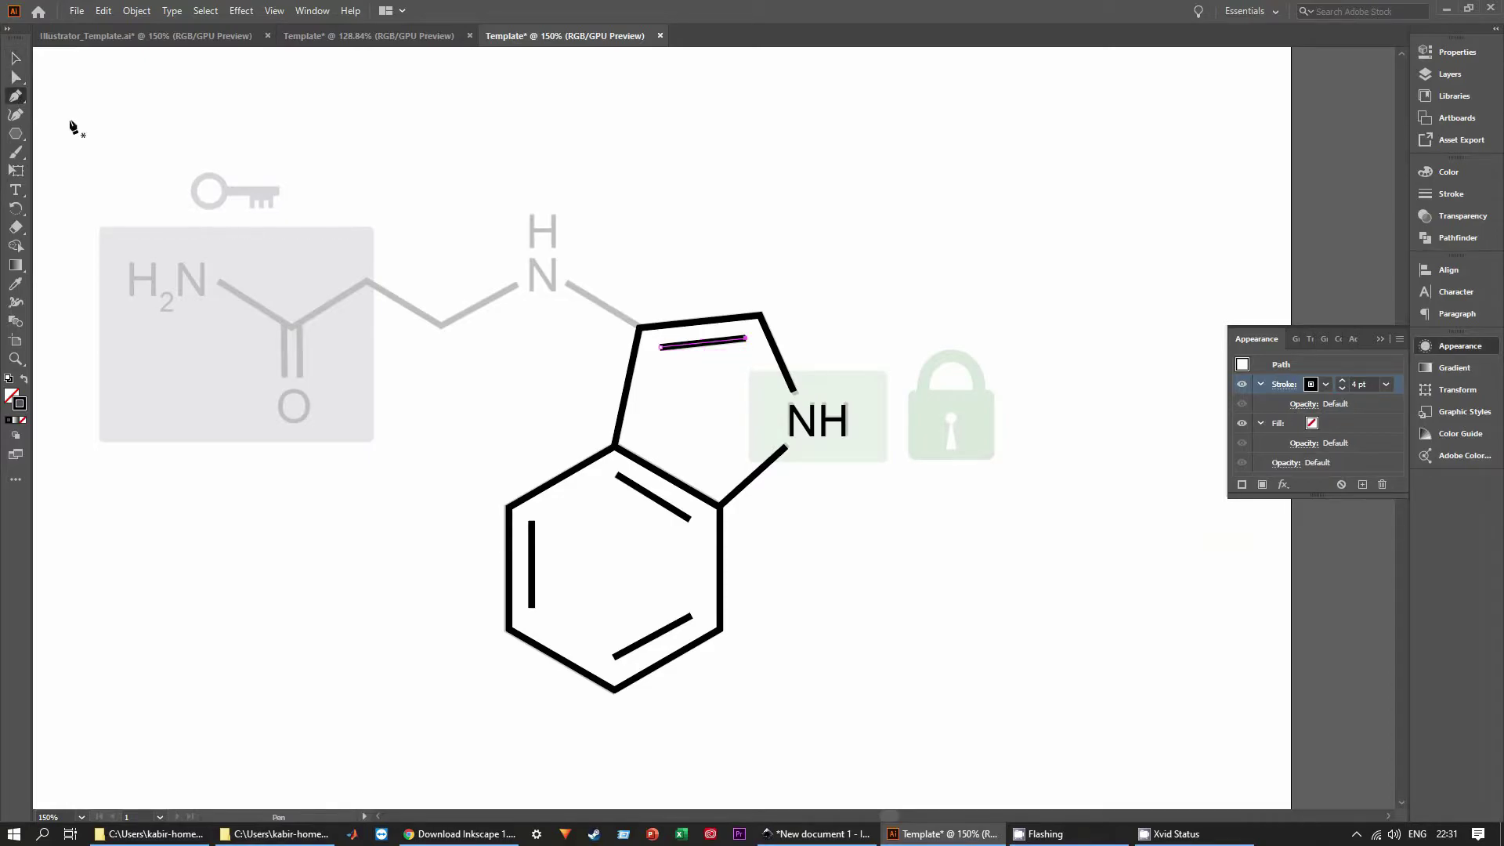
{"action": "scroll", "coordinate": [517, 276], "scroll_direction": "up", "scroll_amount": 3}
{"action": "left_click", "coordinate": [816, 412]}
{"action": "left_click", "coordinate": [621, 292]}
{"action": "key", "text": "Escape"}
Trace the zigzag chain from the HN label to the H2N label as one open four-segment Pen tool path.
{"action": "left_click_drag", "start_coordinate": [477, 365], "coordinate": [981, 447]}
{"action": "left_click", "coordinate": [990, 379]}
{"action": "left_click", "coordinate": [791, 490]}
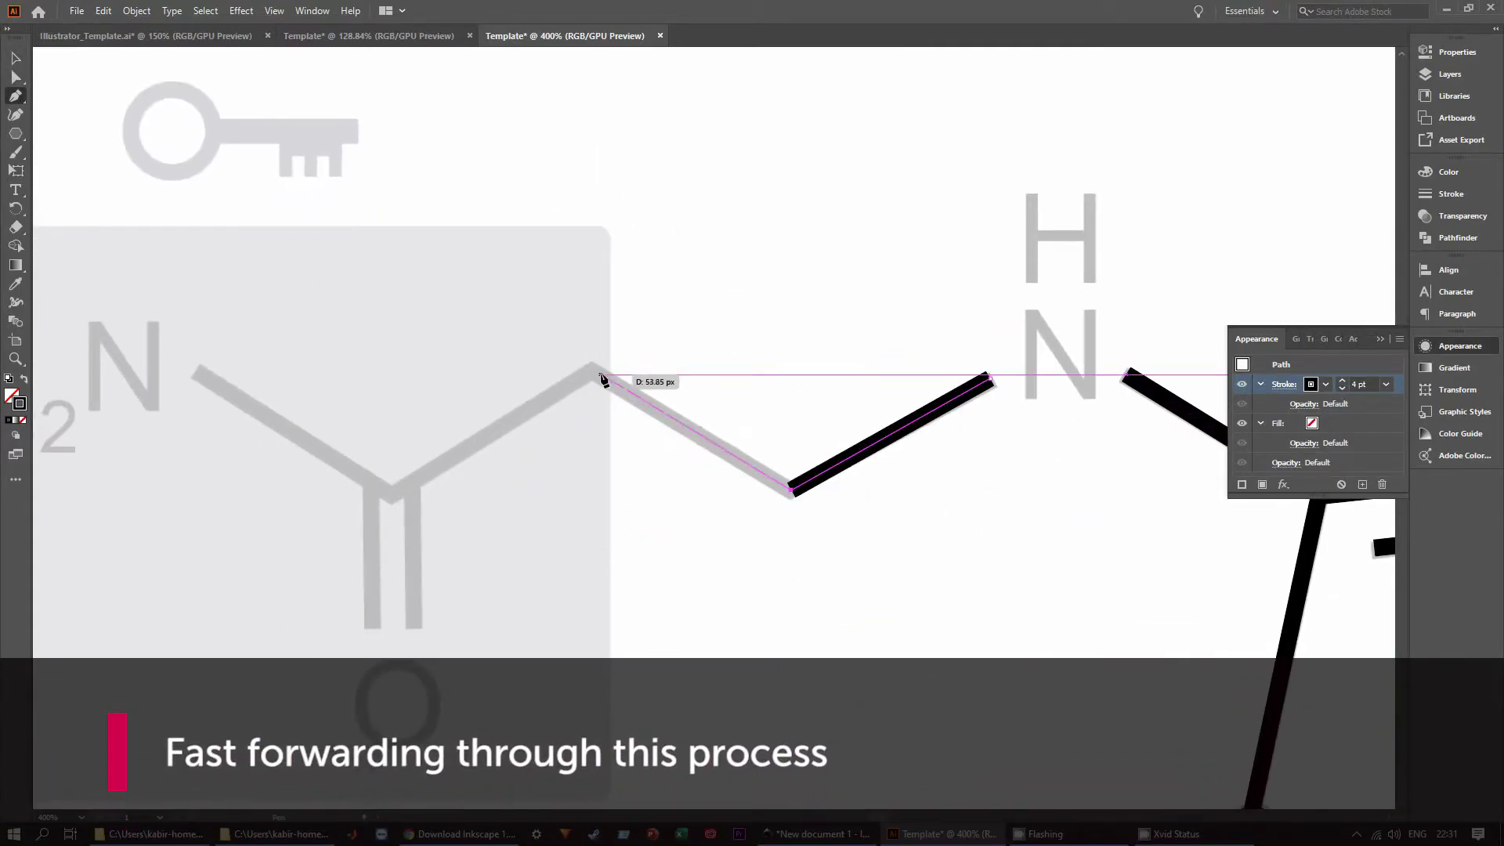
{"action": "left_click", "coordinate": [592, 373]}
{"action": "left_click", "coordinate": [391, 493]}
{"action": "left_click", "coordinate": [197, 368]}
{"action": "key", "text": "Escape"}
Trace the left line of the double bond to the O atom with a vertical Pen tool path.
{"action": "scroll", "coordinate": [297, 293], "scroll_direction": "down", "scroll_amount": 1}
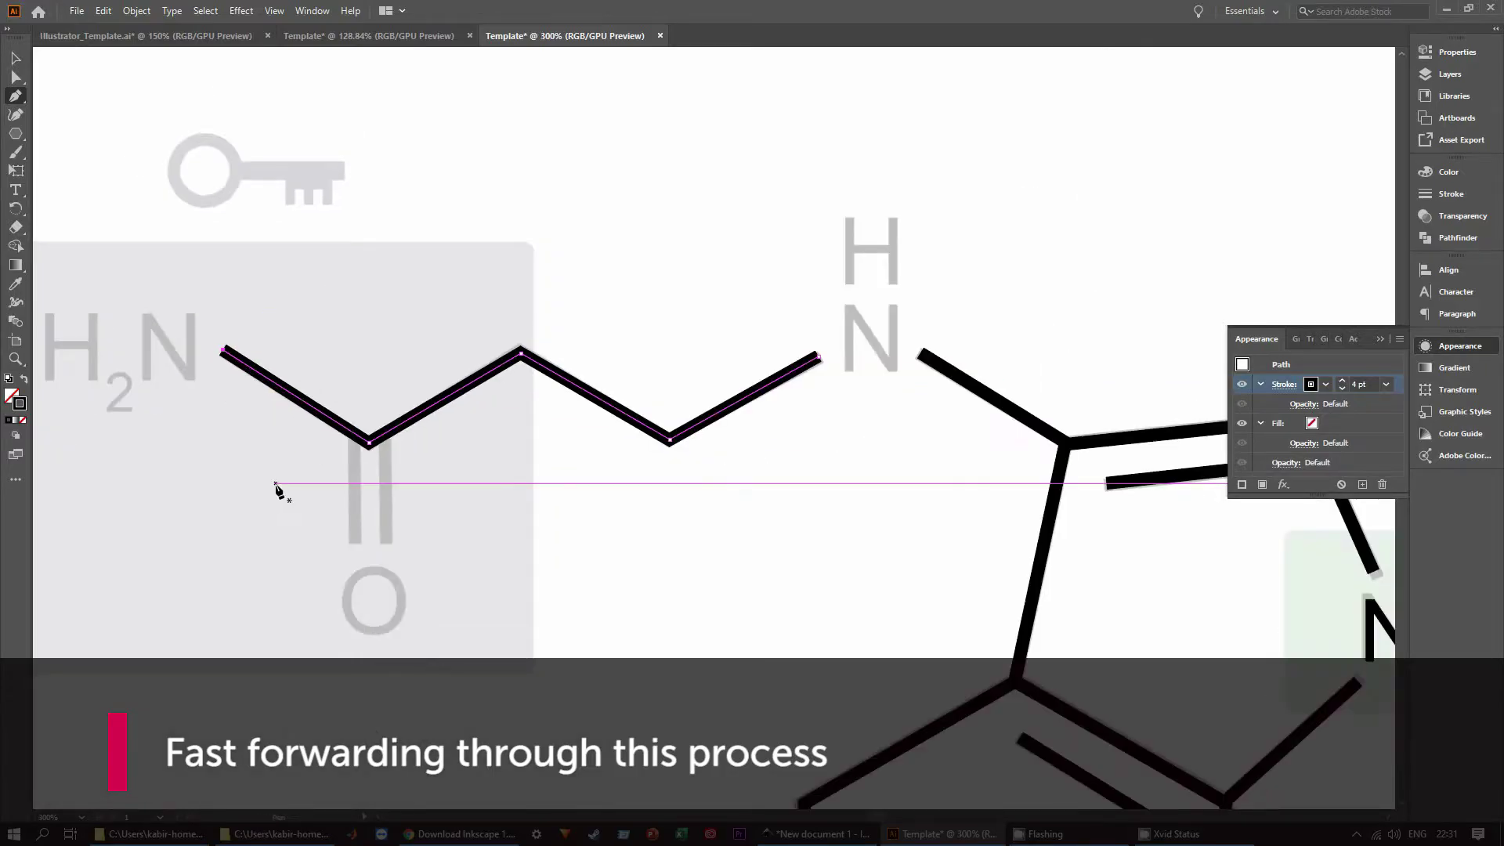
{"action": "scroll", "coordinate": [273, 485], "scroll_direction": "up", "scroll_amount": 3}
{"action": "left_click", "coordinate": [486, 360]}
{"action": "left_click", "coordinate": [485, 640]}
{"action": "right_click", "coordinate": [516, 639]}
{"action": "key", "text": "Escape"}
{"action": "key", "text": "Escape"}
{"action": "key", "text": "v"}
{"action": "scroll", "coordinate": [484, 519], "scroll_direction": "up", "scroll_amount": 2}
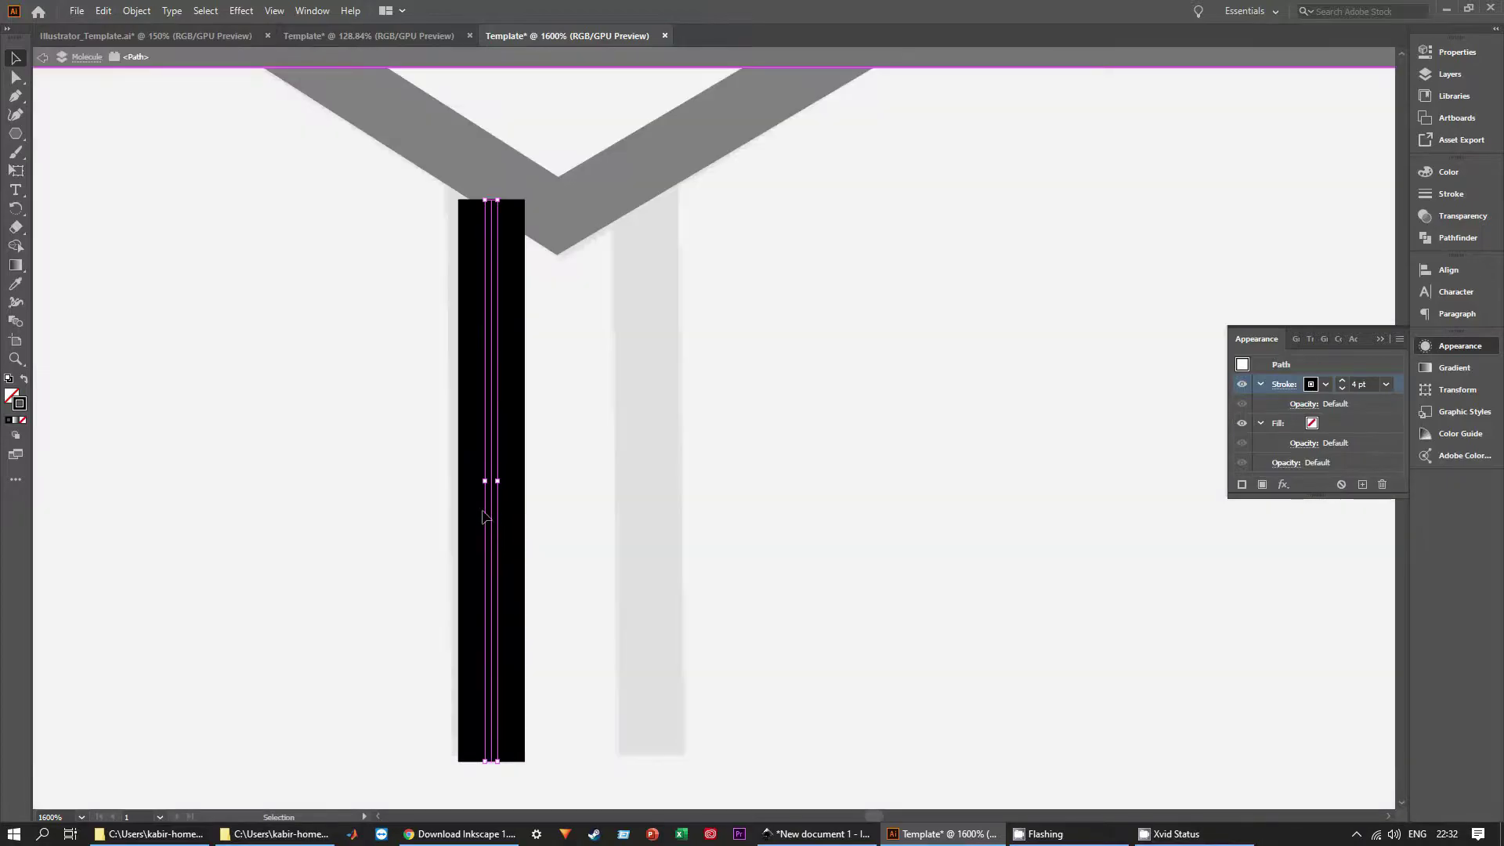
Duplicate the vertical bond line onto the right line of the double bond to O and align it with the reference.
{"action": "left_click_drag", "start_coordinate": [487, 515], "coordinate": [658, 513]}
{"action": "left_click", "coordinate": [474, 453], "text": "shift"}
{"action": "scroll", "coordinate": [474, 453], "scroll_direction": "down", "scroll_amount": 6}
{"action": "left_click", "coordinate": [710, 284]}
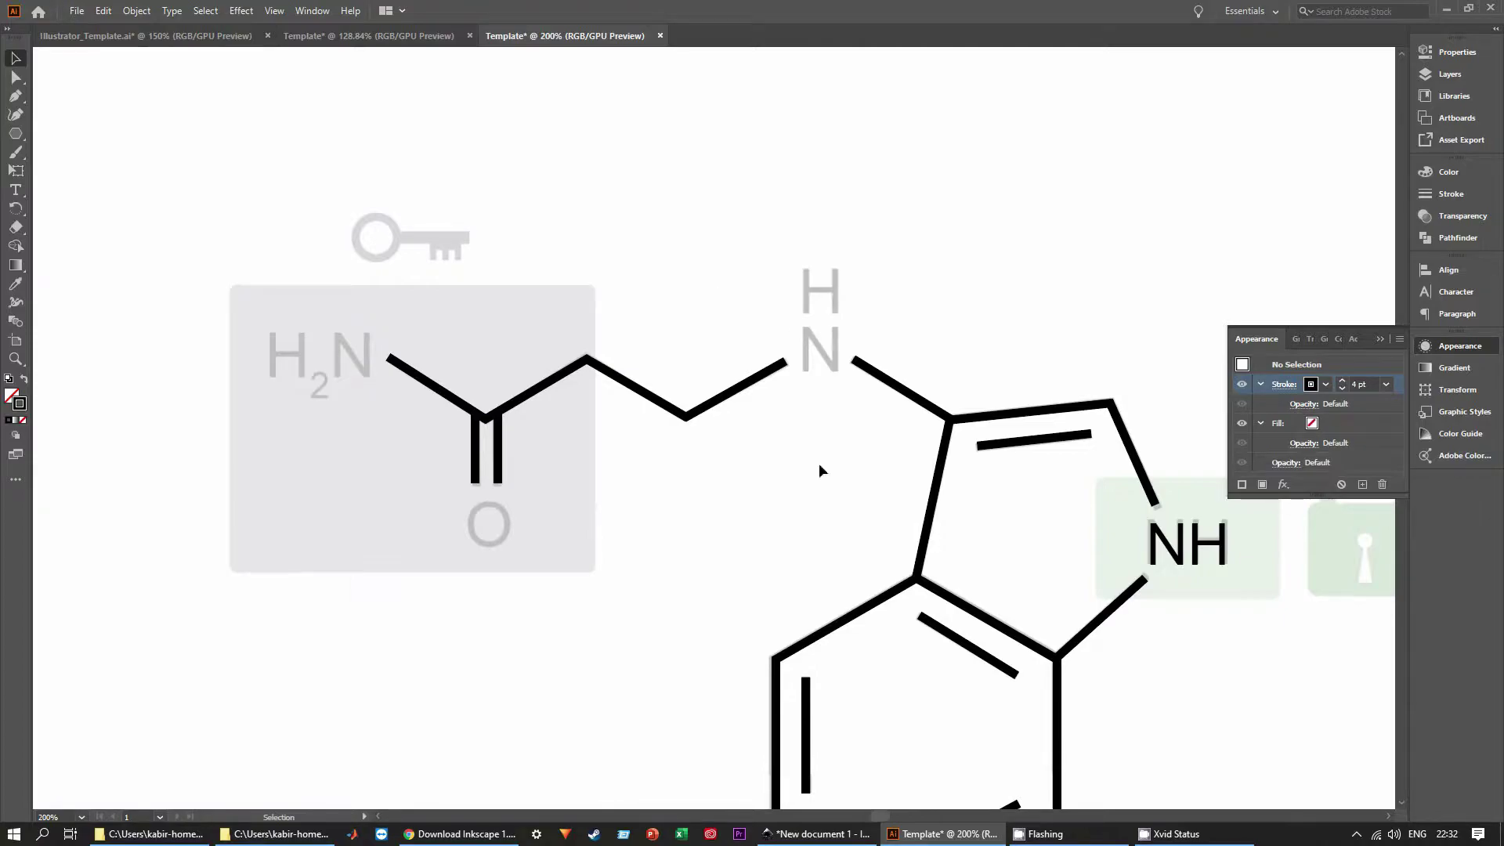
Copy the NH label of the five-membered ring onto the chain's nitrogen position and shorten the copy to N.
{"action": "left_click", "coordinate": [1217, 555]}
{"action": "left_click_drag", "start_coordinate": [1216, 554], "coordinate": [876, 358]}
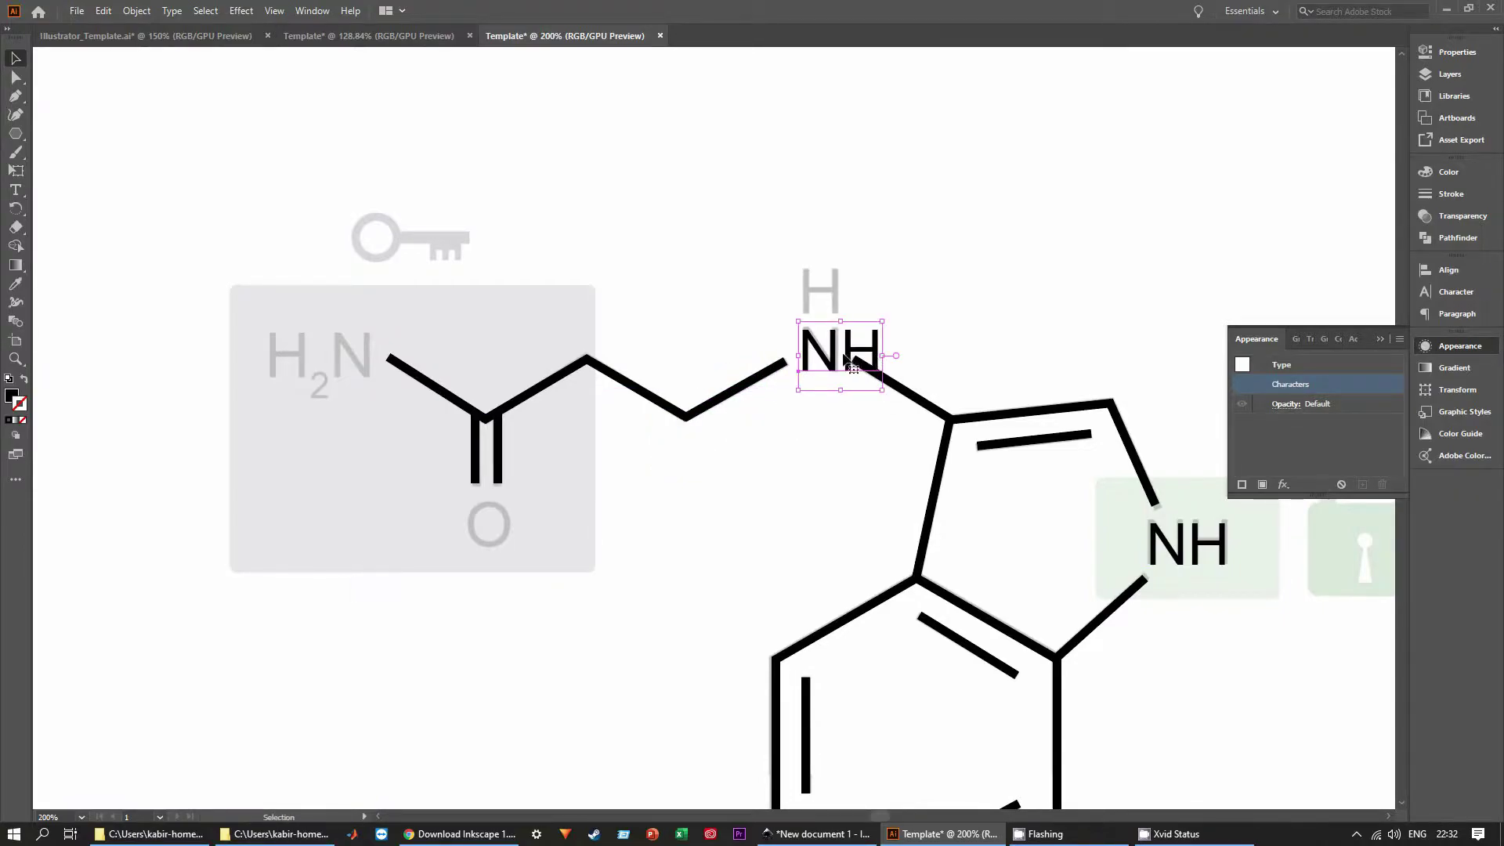
{"action": "key", "text": "t"}
{"action": "left_click", "coordinate": [849, 352]}
{"action": "key", "text": "Delete"}
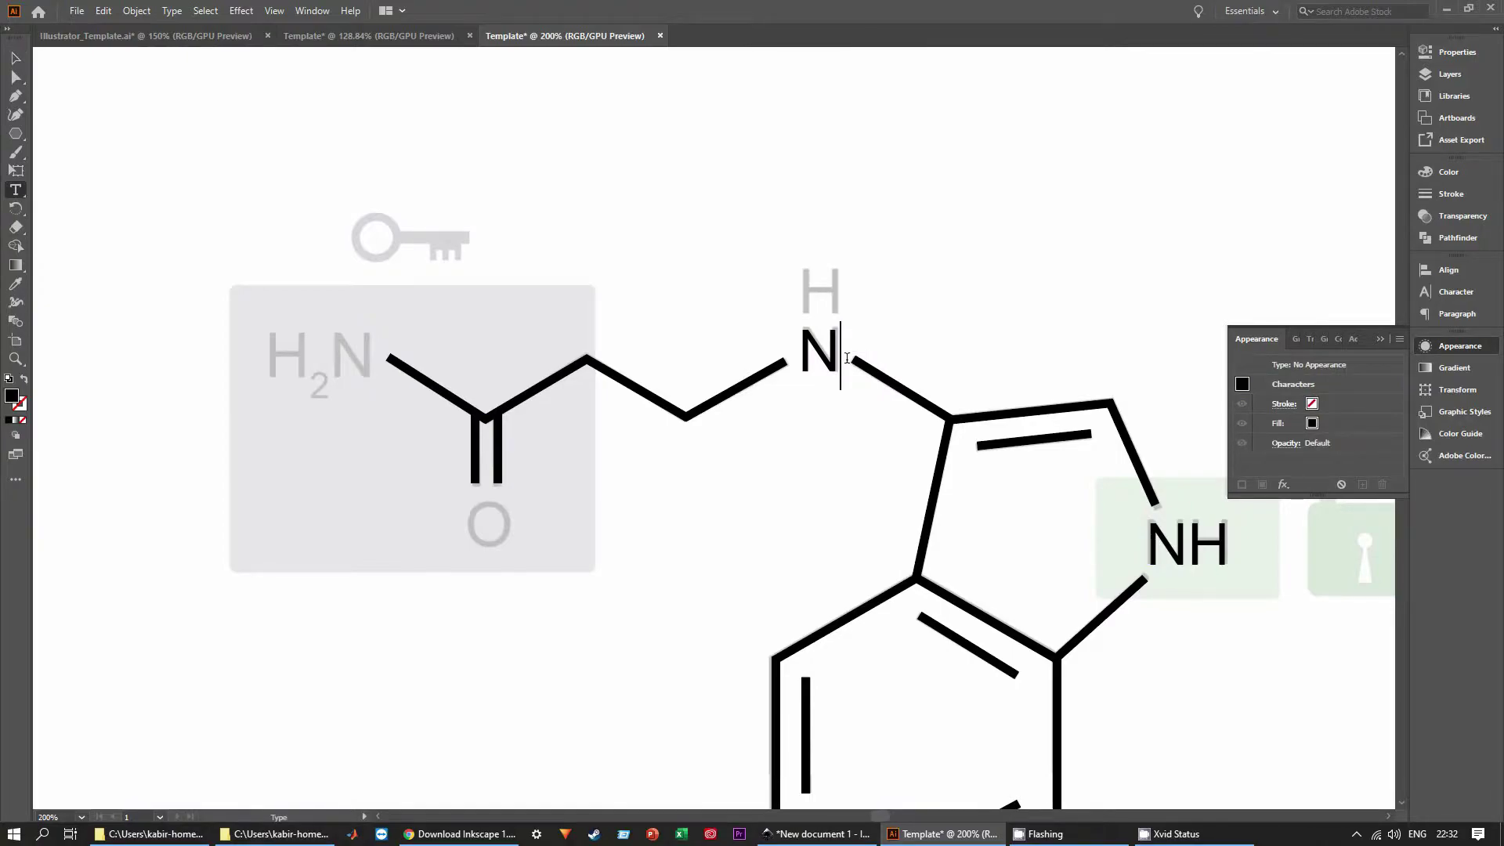
{"action": "key", "text": "Escape"}
Paste another copy of the NH label and place it over the reference O atom below the double bond.
{"action": "left_click", "coordinate": [758, 463]}
{"action": "key", "text": "ctrl+v"}
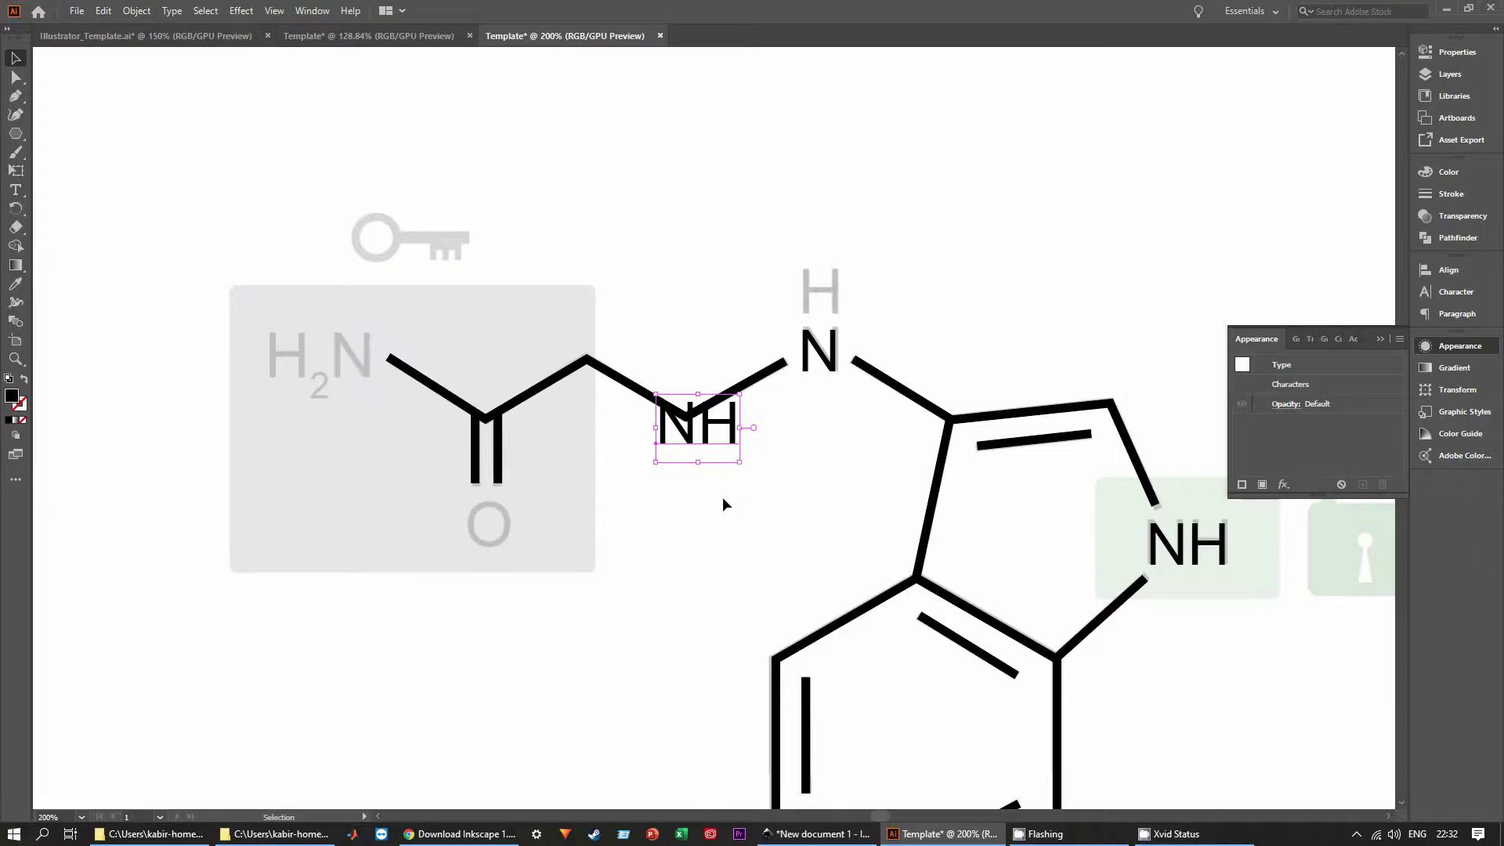
{"action": "left_click_drag", "start_coordinate": [705, 436], "coordinate": [504, 540]}
Shorten the label copy above the chain's N to H and nudge it right onto the reference letter.
{"action": "double_click", "coordinate": [801, 302]}
{"action": "key", "text": "BackSpace"}
{"action": "key", "text": "Escape"}
{"action": "key", "text": "Right"}
{"action": "key", "text": "Right"}
{"action": "key", "text": "Right"}
{"action": "key", "text": "Right"}
{"action": "key", "text": "Right"}
{"action": "key", "text": "Right"}
{"action": "key", "text": "Right"}
{"action": "key", "text": "Right"}
{"action": "key", "text": "Right"}
{"action": "key", "text": "Right"}
{"action": "key", "text": "Right"}
{"action": "key", "text": "Right"}
{"action": "key", "text": "Right"}
{"action": "key", "text": "Right"}
{"action": "key", "text": "Right"}
{"action": "key", "text": "Right"}
{"action": "key", "text": "Right"}
{"action": "key", "text": "Right"}
{"action": "key", "text": "Right"}
{"action": "key", "text": "Right"}
Change the label copy below the double bond to O.
{"action": "double_click", "coordinate": [492, 526]}
{"action": "key", "text": "BackSpace"}
{"action": "type", "text": "Ov"}
{"action": "key", "text": "BackSpace"}
{"action": "key", "text": "Escape"}
Copy the H label to the start of the reference H2N group and extend its text to H2N.
{"action": "left_click", "coordinate": [837, 299]}
{"action": "key", "text": "ctrl+c"}
{"action": "key", "text": "ctrl+v"}
{"action": "left_click_drag", "start_coordinate": [708, 422], "coordinate": [298, 353]}
{"action": "double_click", "coordinate": [298, 353]}
{"action": "type", "text": "2N"}
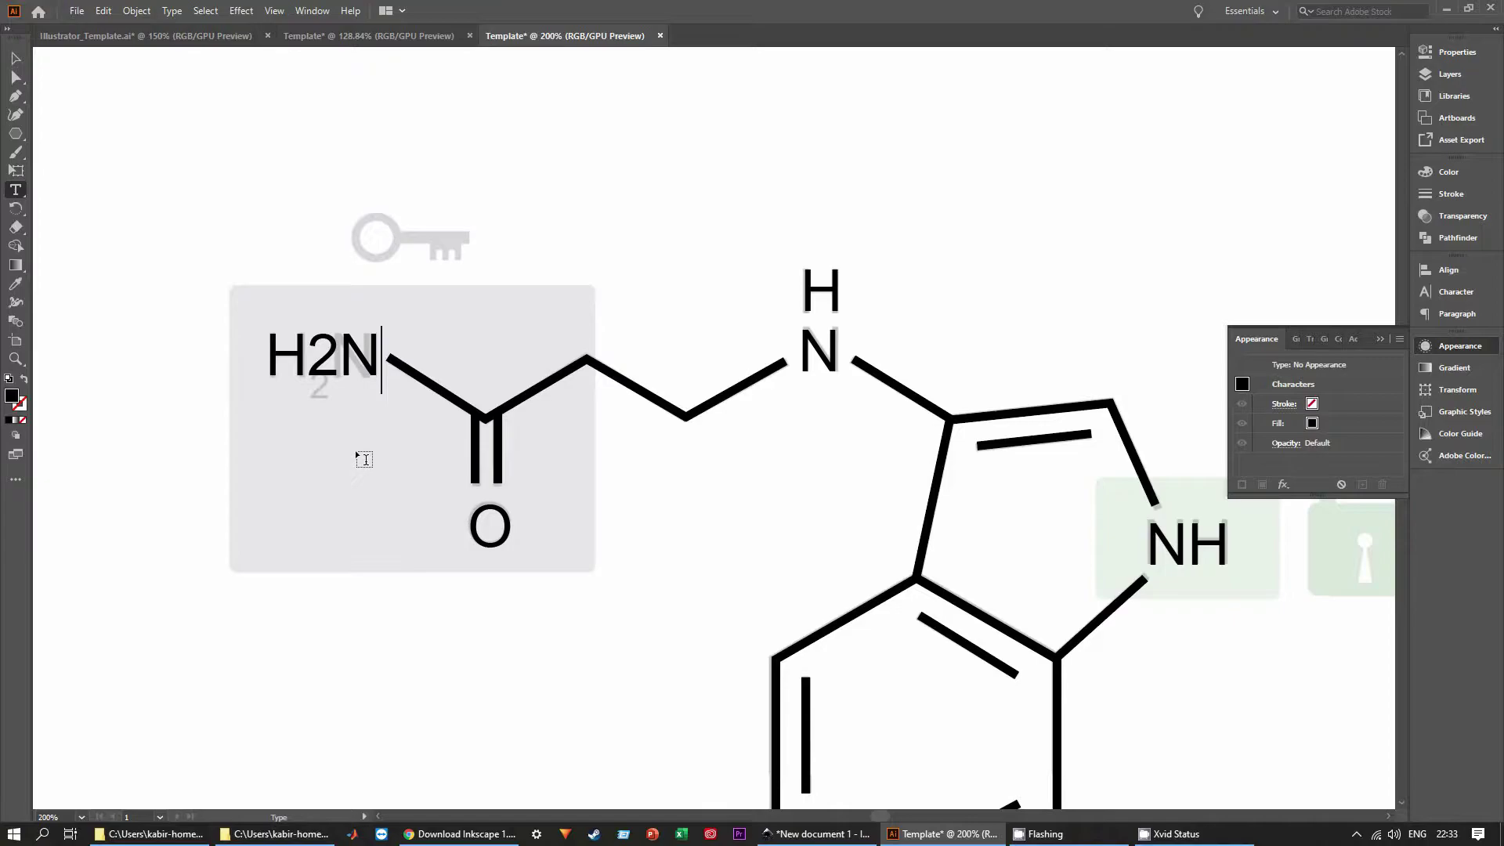
Format the 2 in the H2N label as Subscript and nudge the label slightly right onto the reference.
{"action": "key", "text": "Left"}
{"action": "key", "text": "shift+Left"}
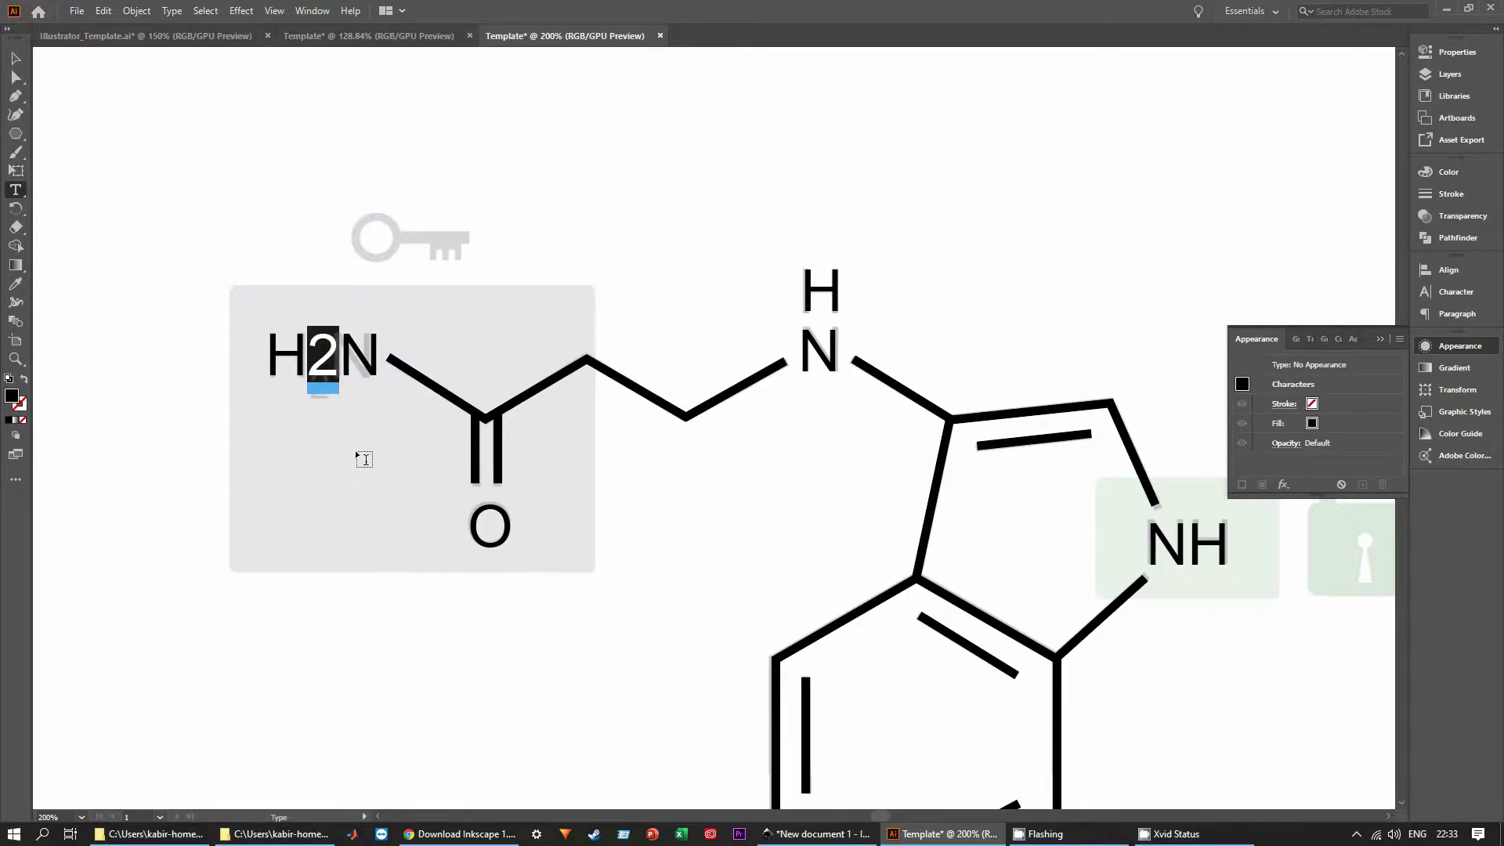
{"action": "left_click", "coordinate": [1455, 291]}
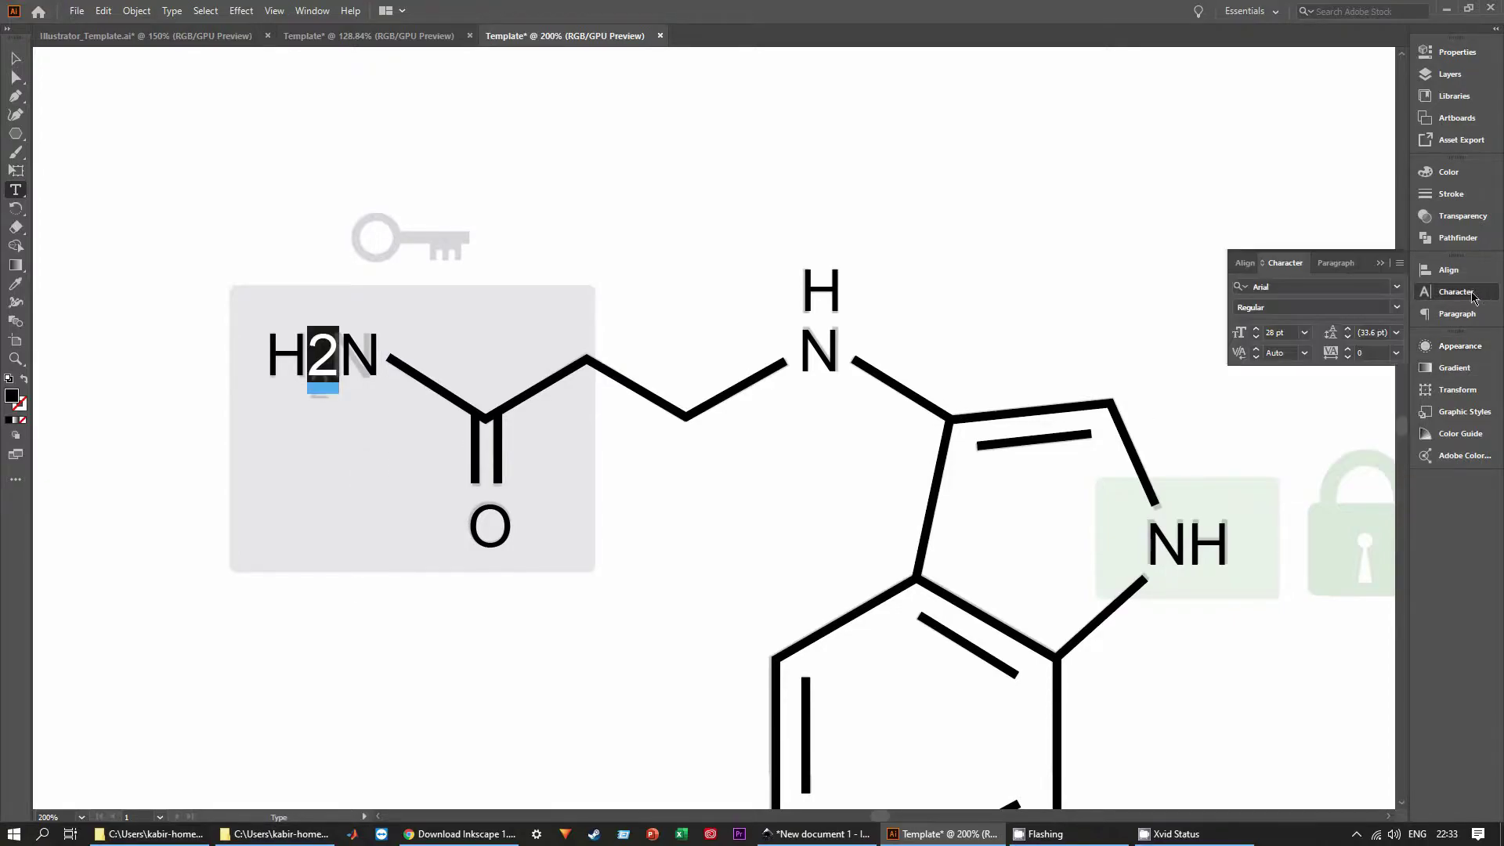
{"action": "left_click", "coordinate": [1400, 265]}
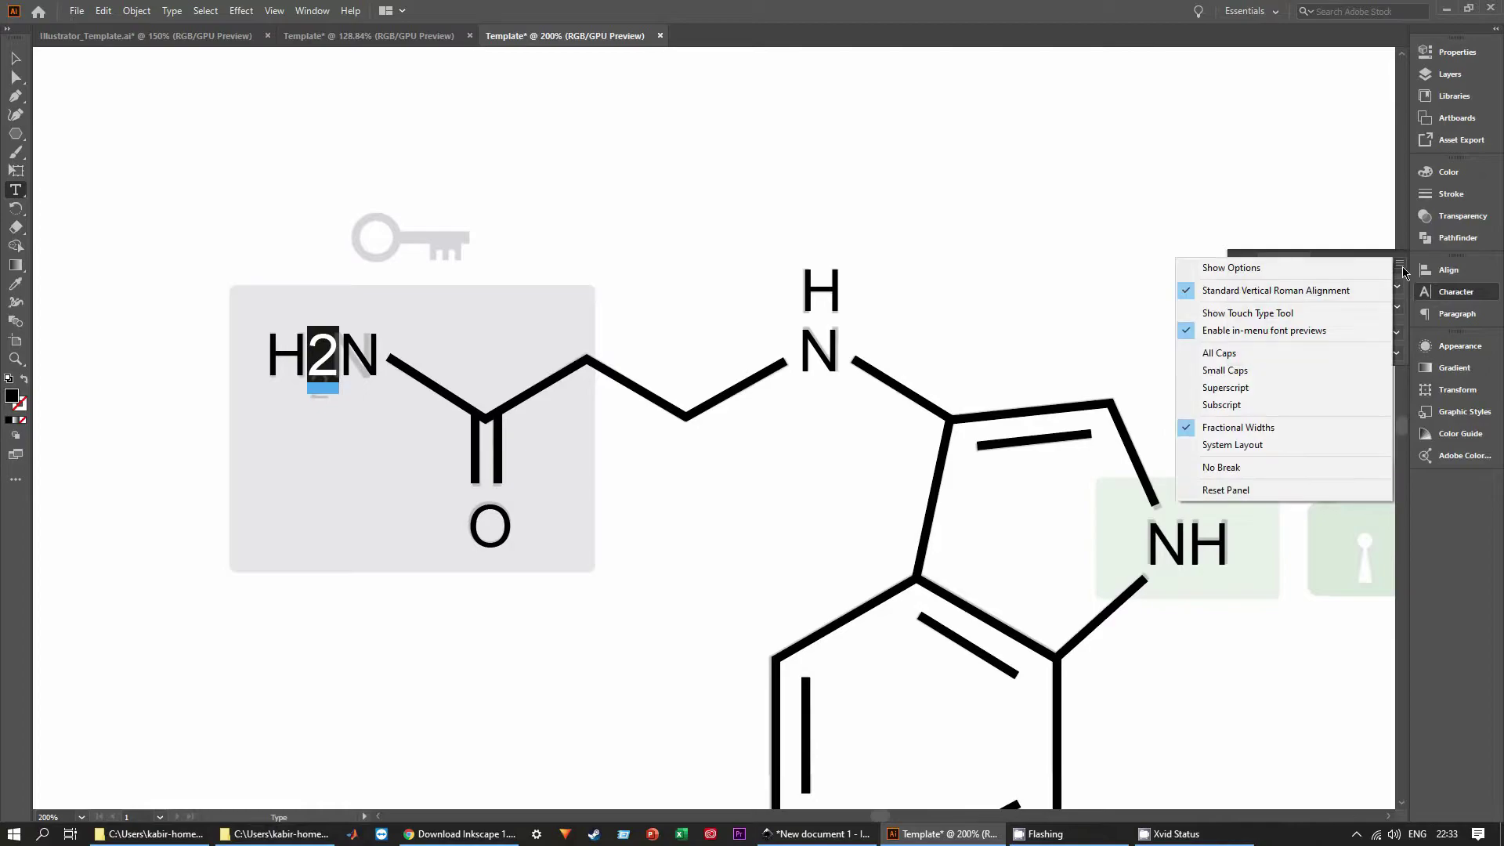
{"action": "left_click", "coordinate": [1205, 402]}
{"action": "key", "text": "Escape"}
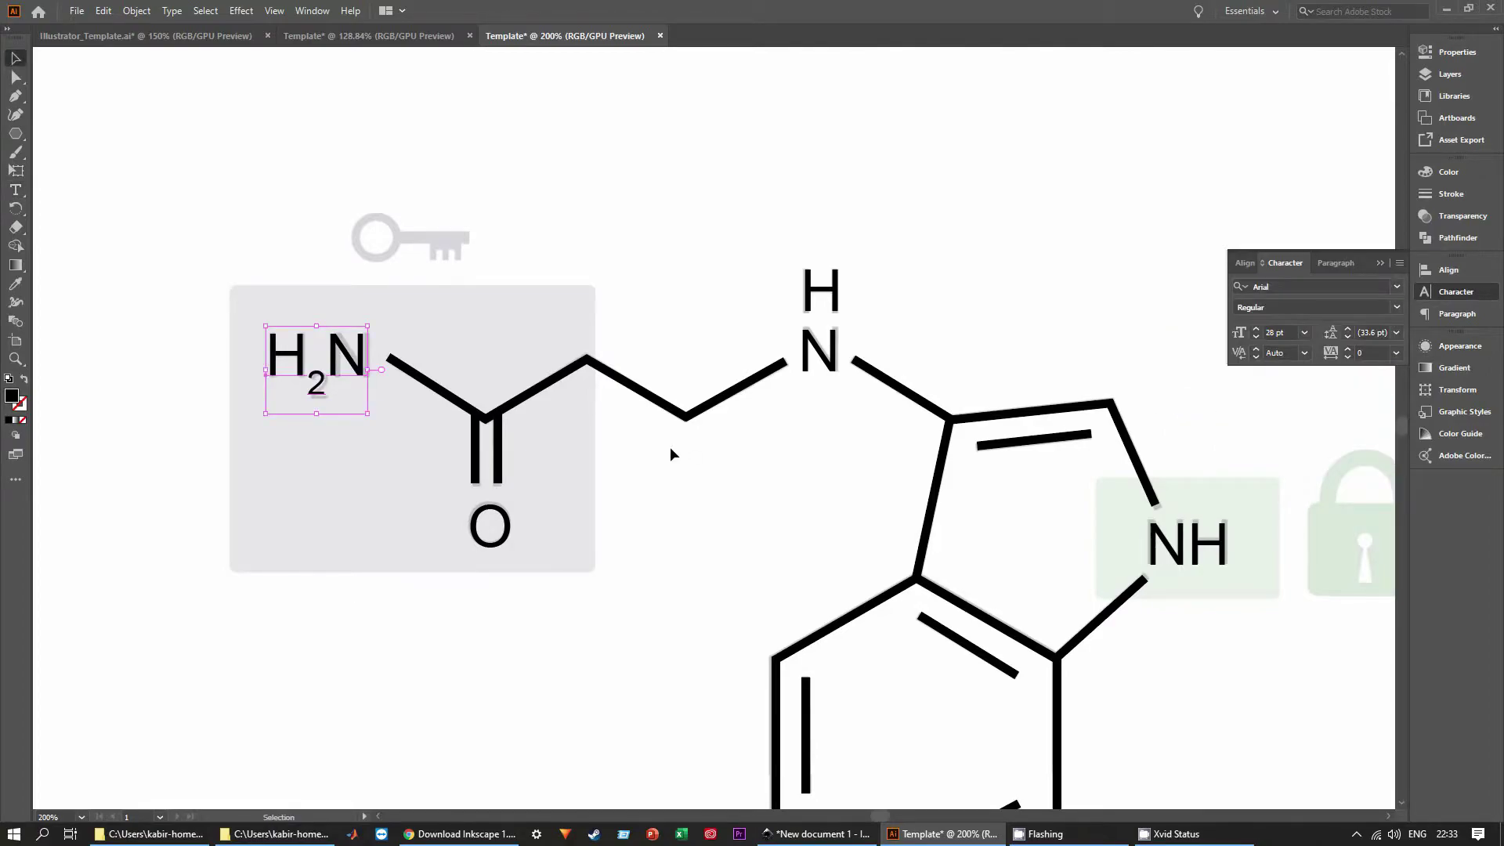
{"action": "key", "text": "Right"}
{"action": "key", "text": "Right"}
{"action": "key", "text": "Right"}
{"action": "left_click", "coordinate": [703, 244]}
Rename Layer 3 as Lock and Key, and lock the Molecule layer.
{"action": "scroll", "coordinate": [883, 457], "scroll_direction": "down", "scroll_amount": 3}
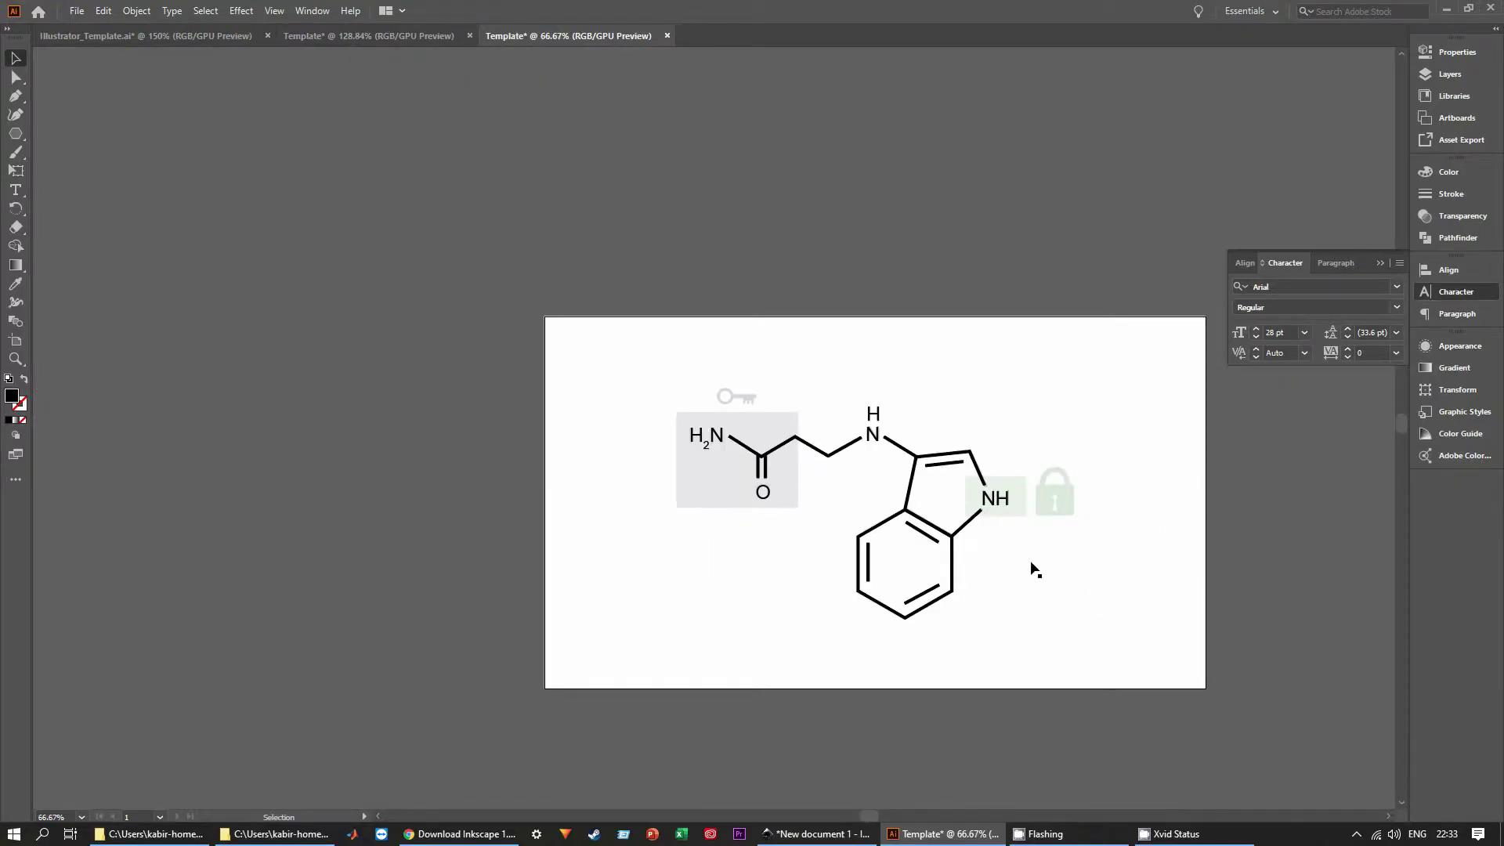
{"action": "scroll", "coordinate": [1033, 570], "scroll_direction": "up", "scroll_amount": 2}
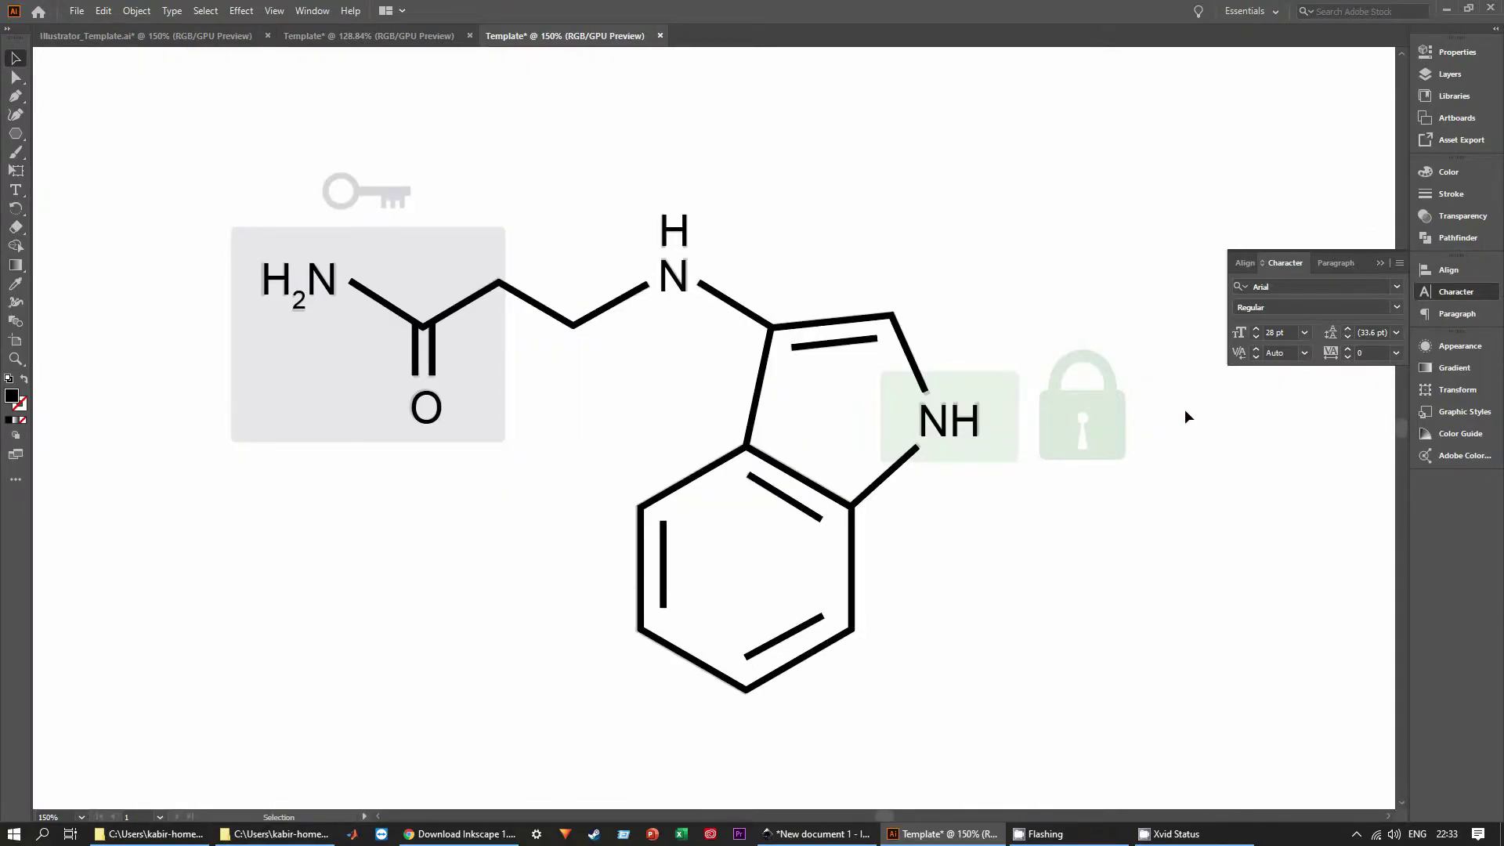
{"action": "left_click", "coordinate": [1448, 74]}
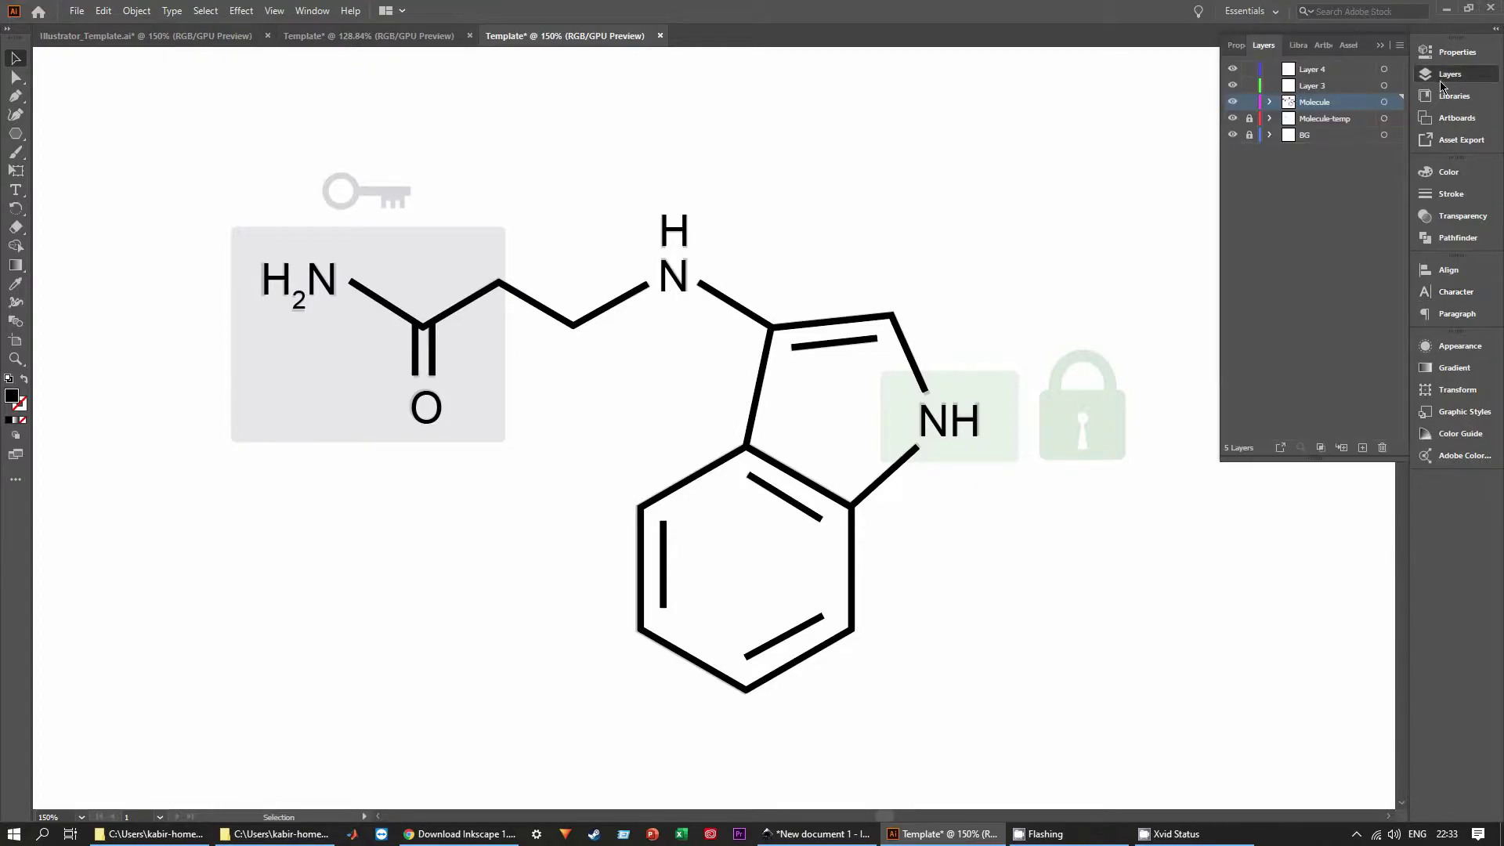
{"action": "left_click", "coordinate": [1338, 87]}
{"action": "double_click", "coordinate": [1324, 86]}
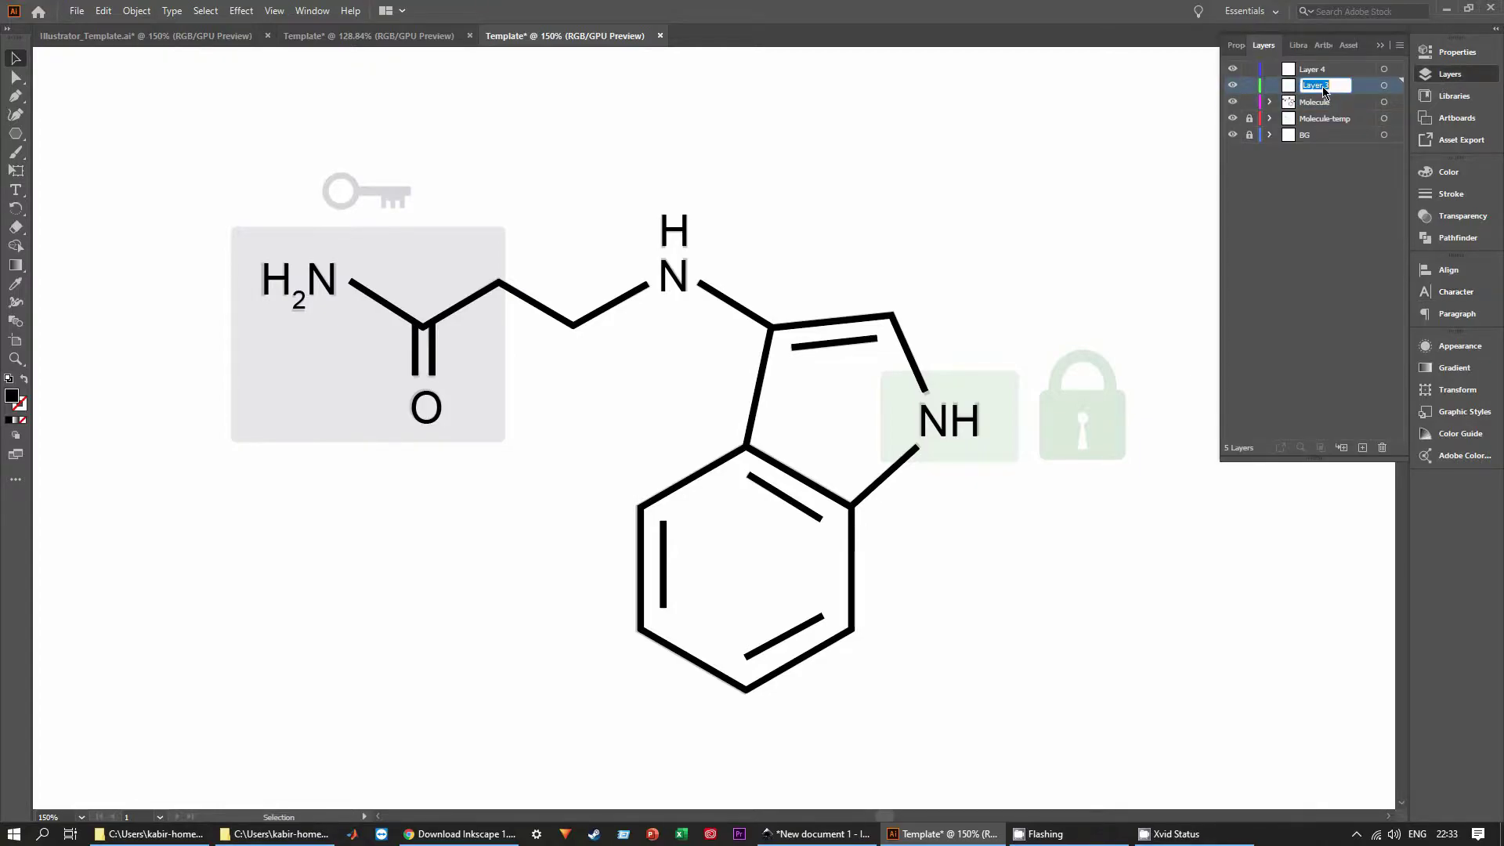
{"action": "type", "text": "Lock and Key"}
{"action": "key", "text": "Return"}
{"action": "left_click", "coordinate": [1249, 103]}
Draw a rectangle over the padlock's body with the Rectangle tool and round its corners.
{"action": "scroll", "coordinate": [1185, 444], "scroll_direction": "up", "scroll_amount": 3}
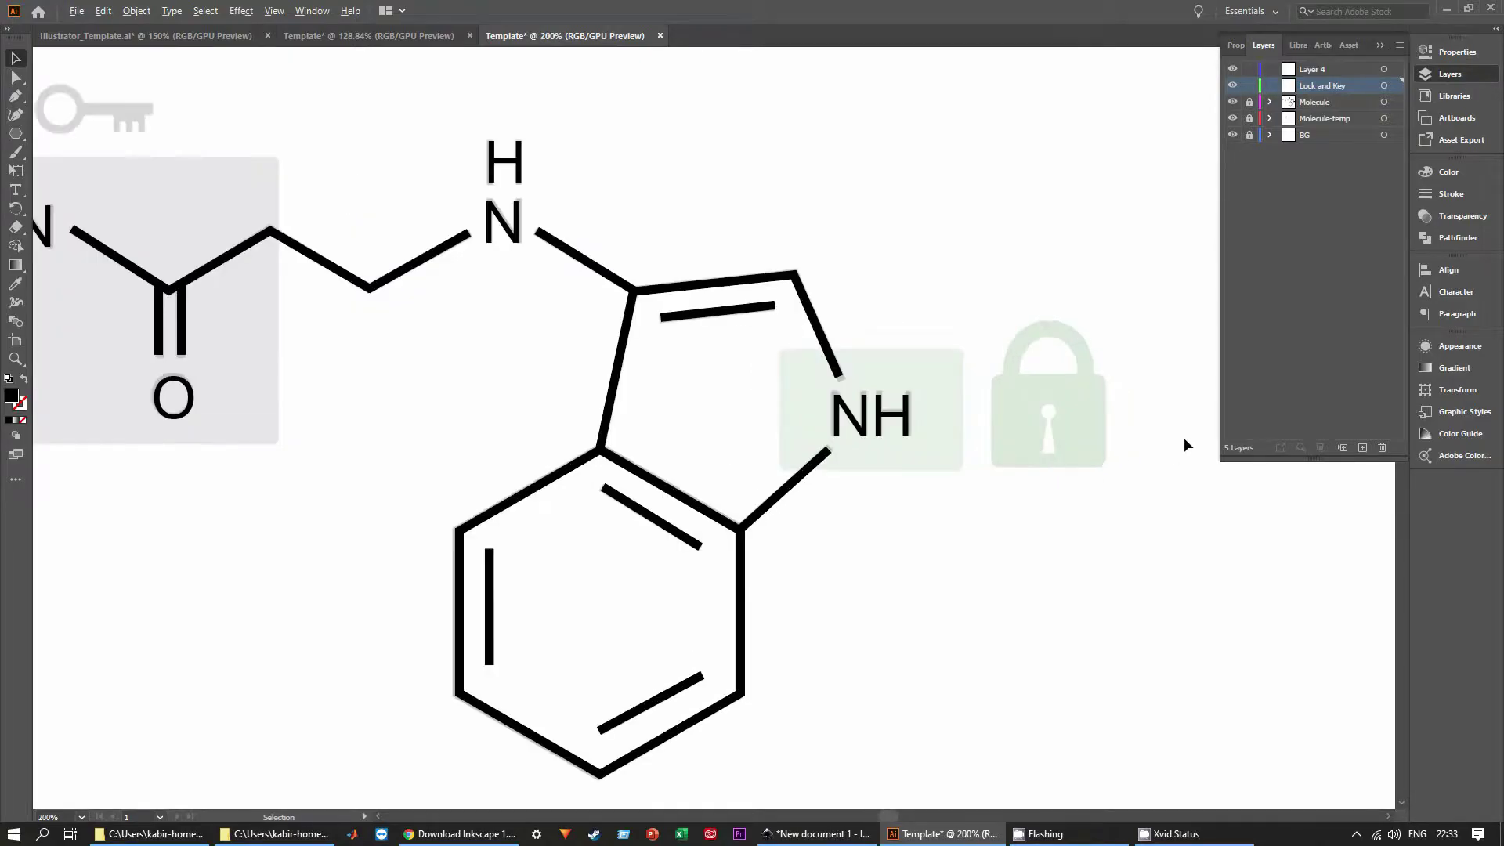
{"action": "left_click", "coordinate": [18, 136]}
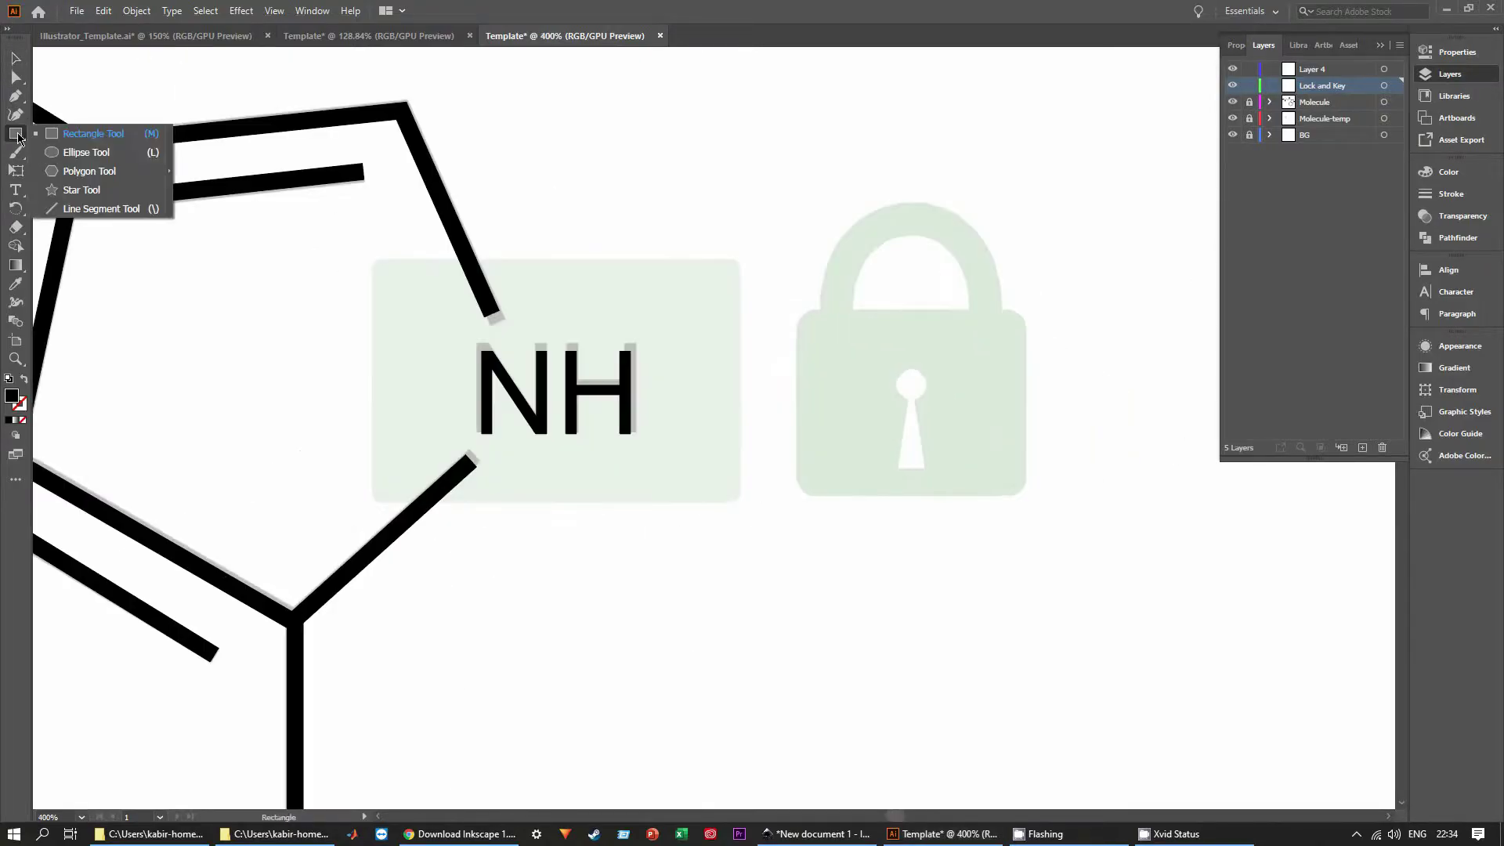
{"action": "left_click", "coordinate": [81, 136]}
{"action": "left_click_drag", "start_coordinate": [805, 317], "coordinate": [1024, 492]}
{"action": "scroll", "coordinate": [830, 329], "scroll_direction": "up", "scroll_amount": 1}
{"action": "scroll", "coordinate": [825, 328], "scroll_direction": "up", "scroll_amount": 2}
{"action": "left_click_drag", "start_coordinate": [766, 302], "coordinate": [783, 322]}
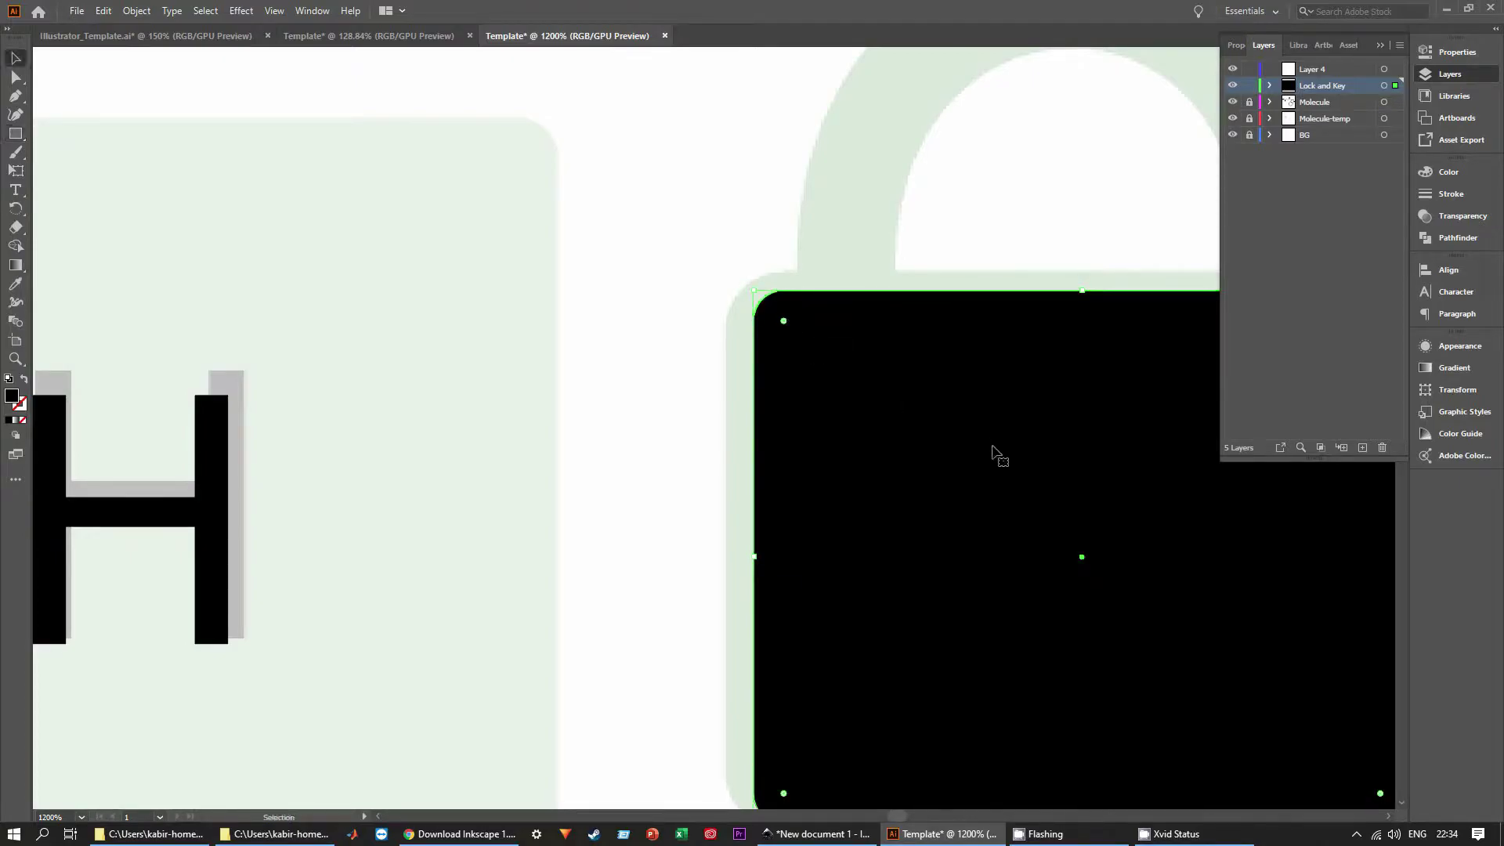
Move and widen the rounded rectangle to match the reference padlock's body.
{"action": "scroll", "coordinate": [993, 451], "scroll_direction": "down", "scroll_amount": 2}
{"action": "key", "text": "v"}
{"action": "left_click_drag", "start_coordinate": [1093, 483], "coordinate": [1085, 479]}
{"action": "left_click_drag", "start_coordinate": [1184, 498], "coordinate": [1196, 497]}
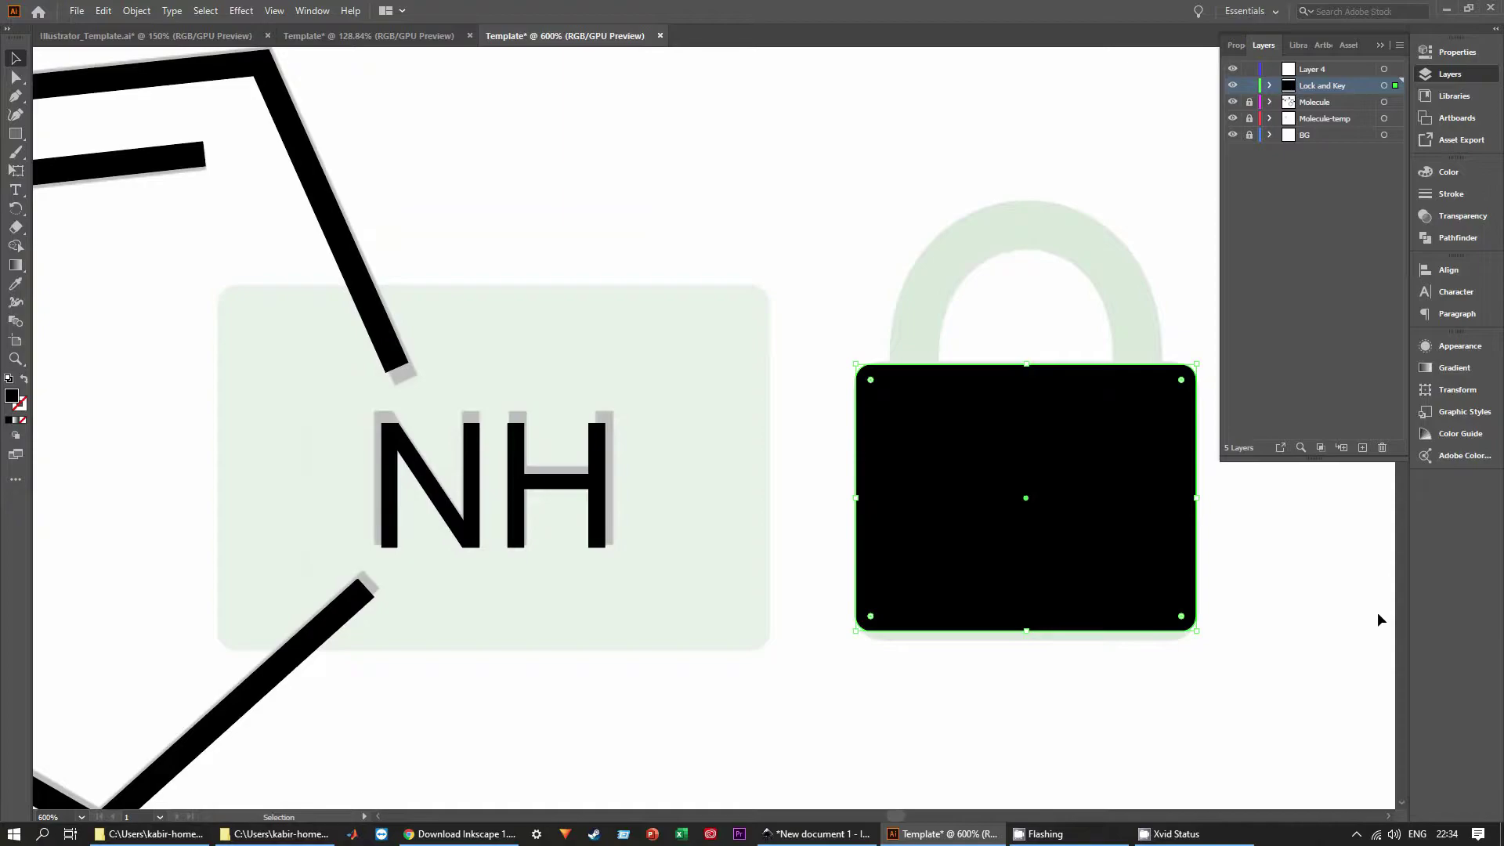
Fill the padlock body with the dark green from the Compound 1 harmony of the Color Guide.
{"action": "left_click", "coordinate": [1453, 438]}
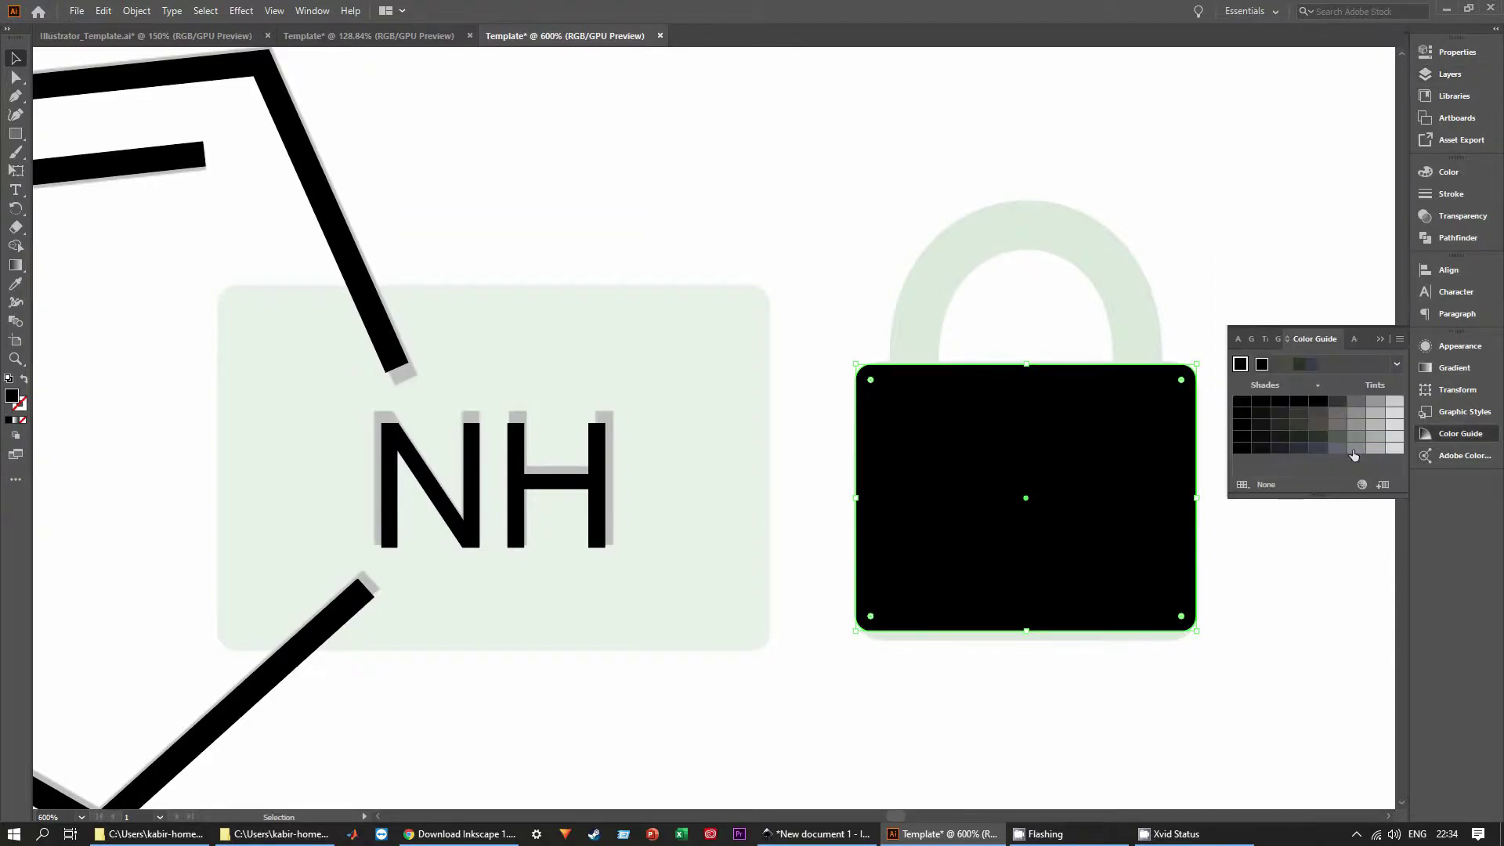
{"action": "left_click", "coordinate": [1393, 366]}
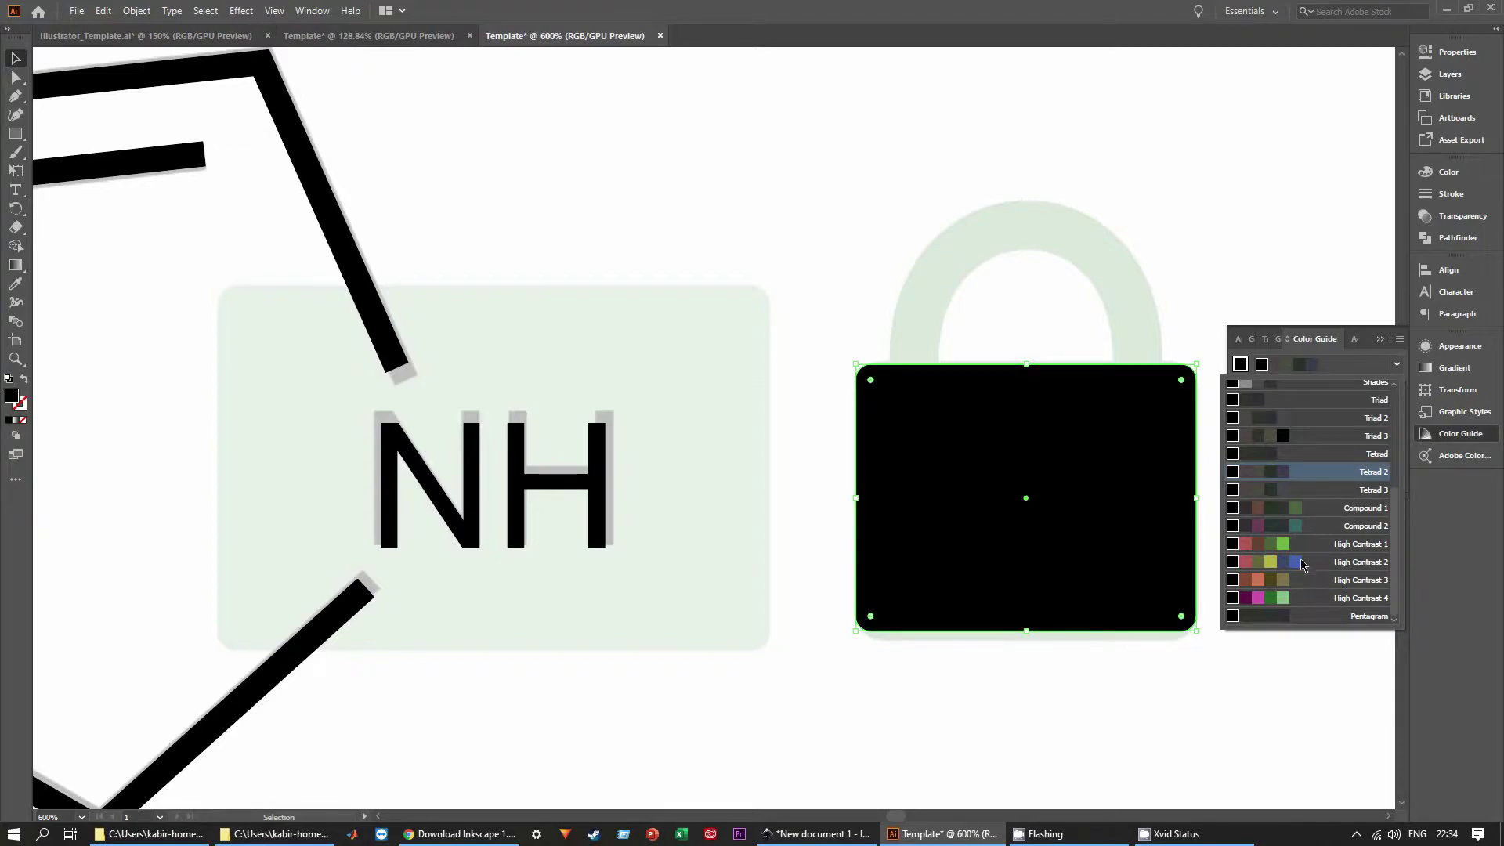
{"action": "scroll", "coordinate": [1321, 542], "scroll_direction": "up", "scroll_amount": 4}
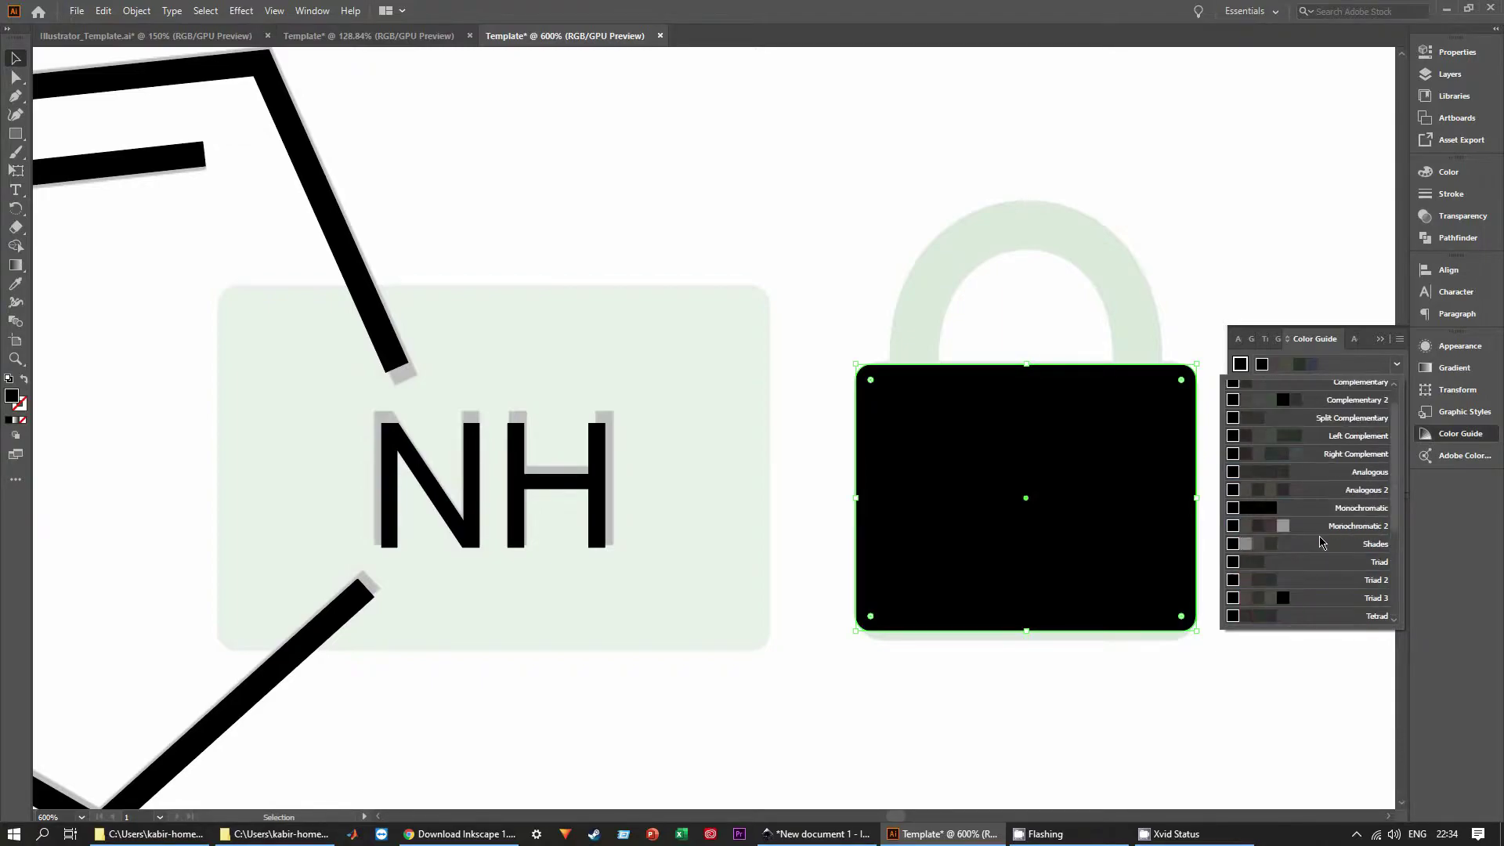
{"action": "scroll", "coordinate": [1321, 541], "scroll_direction": "down", "scroll_amount": 4}
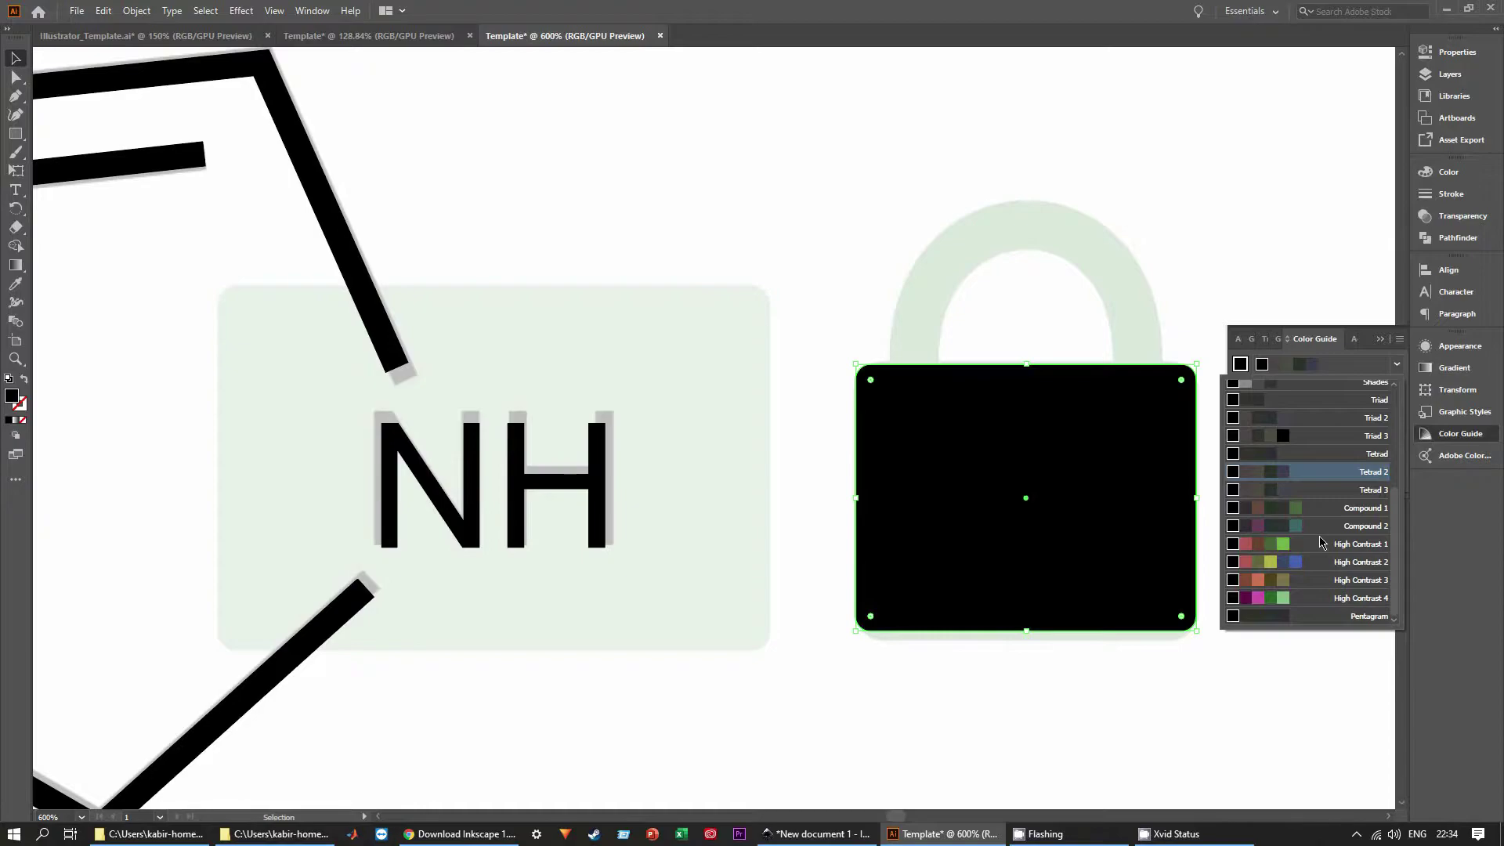
{"action": "left_click", "coordinate": [1321, 508]}
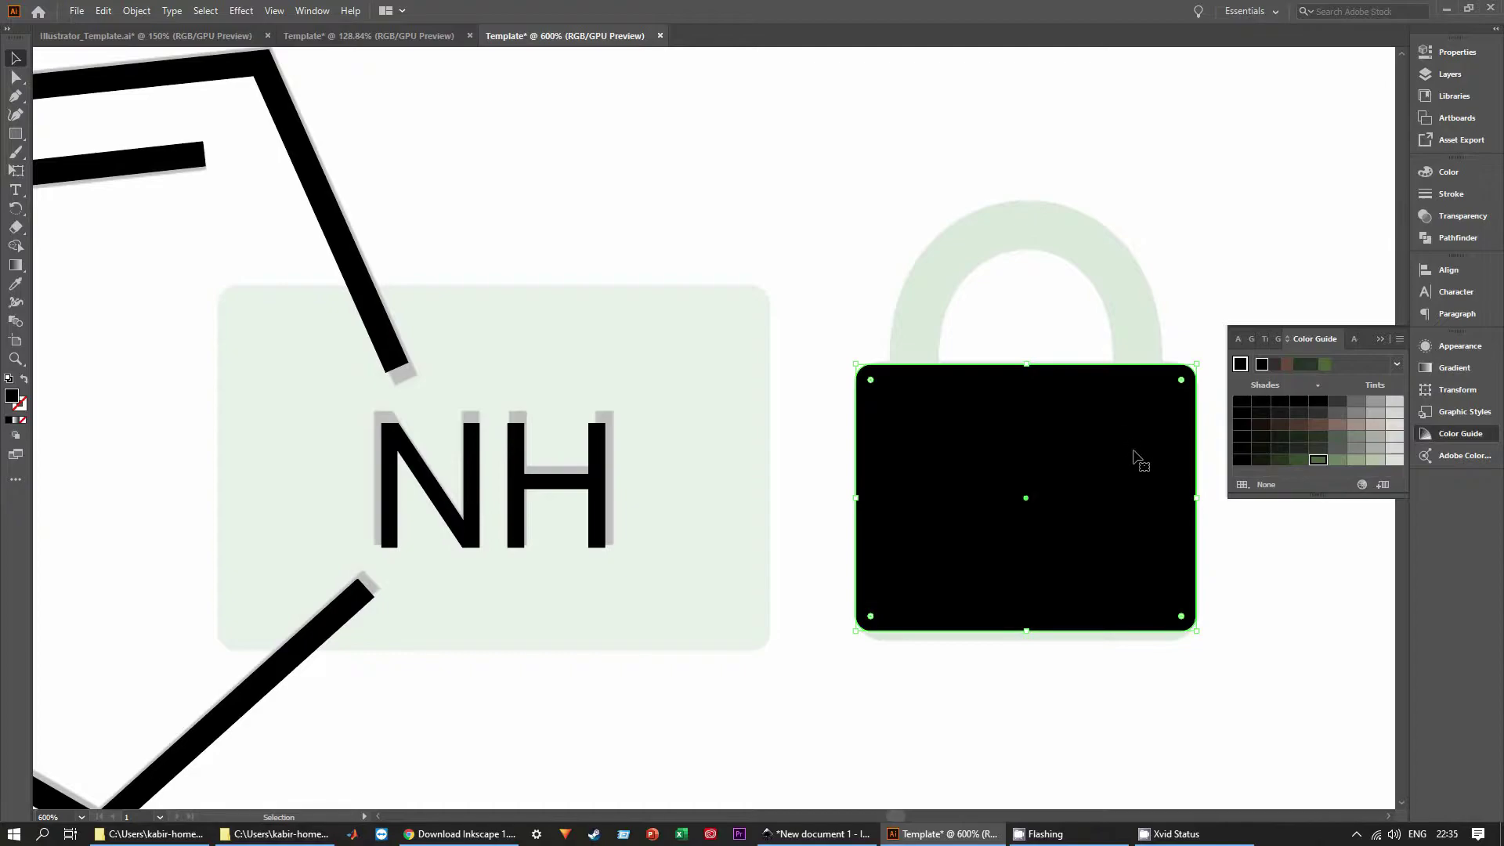
{"action": "left_click", "coordinate": [1316, 461]}
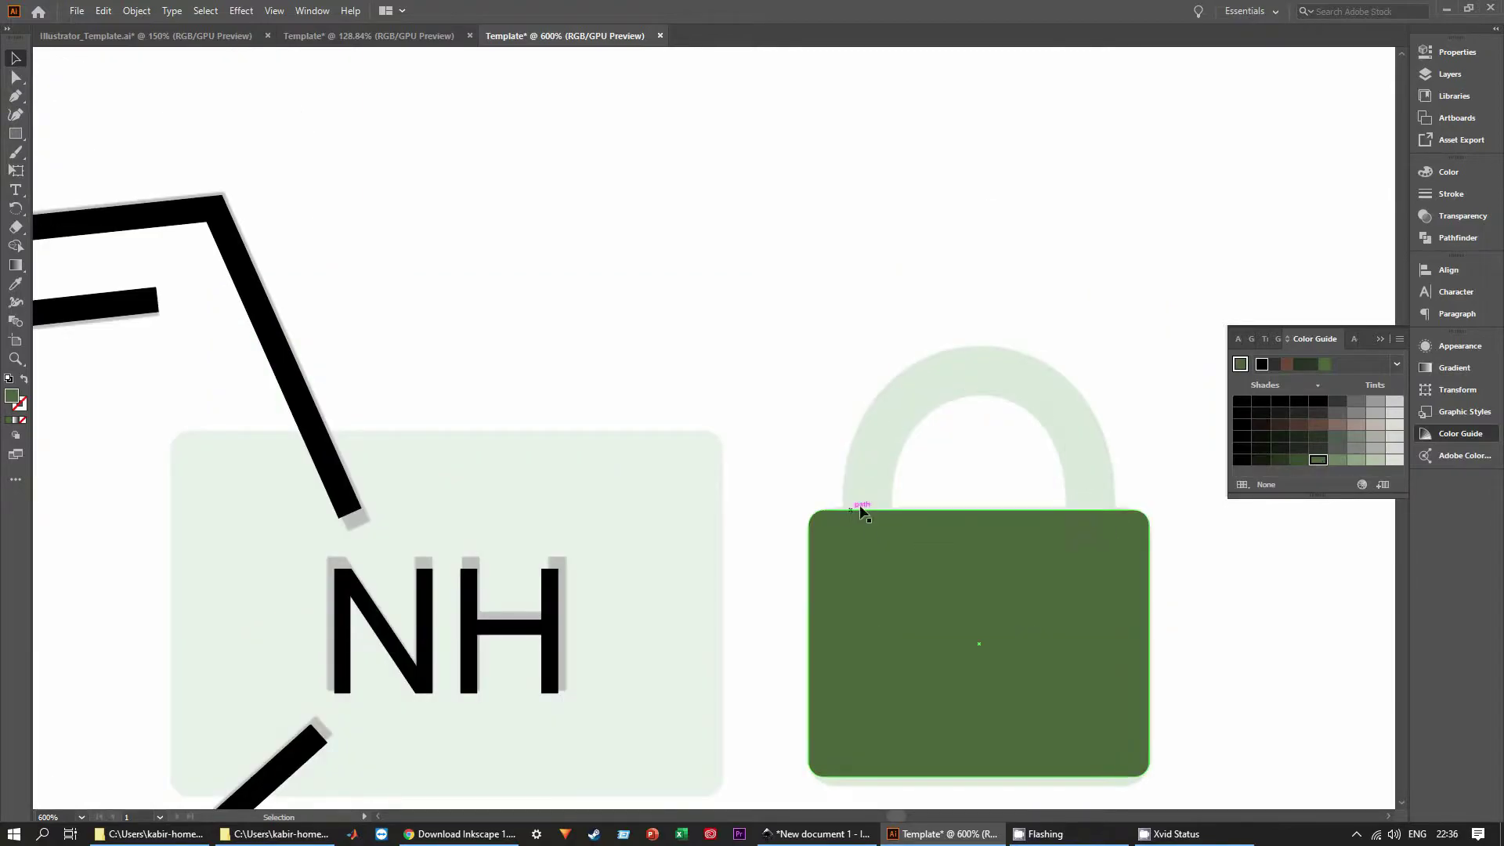
Trace the padlock's shackle with the Pen tool as an open arch about 36 px wide, with a short straight vertical segment at each end.
{"action": "scroll", "coordinate": [1075, 461], "scroll_direction": "up", "scroll_amount": 2}
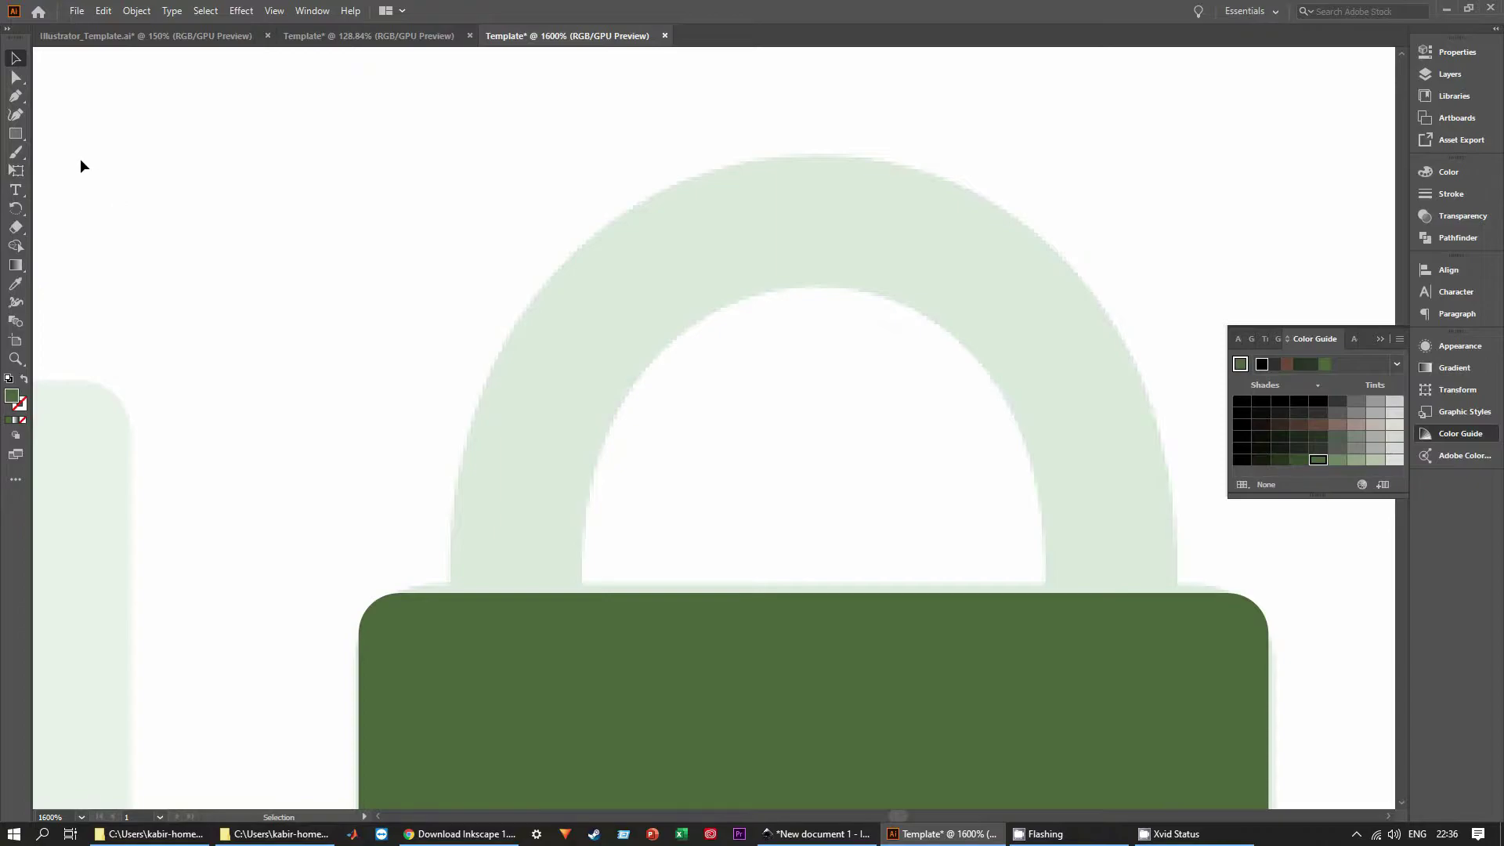
{"action": "left_click", "coordinate": [16, 134]}
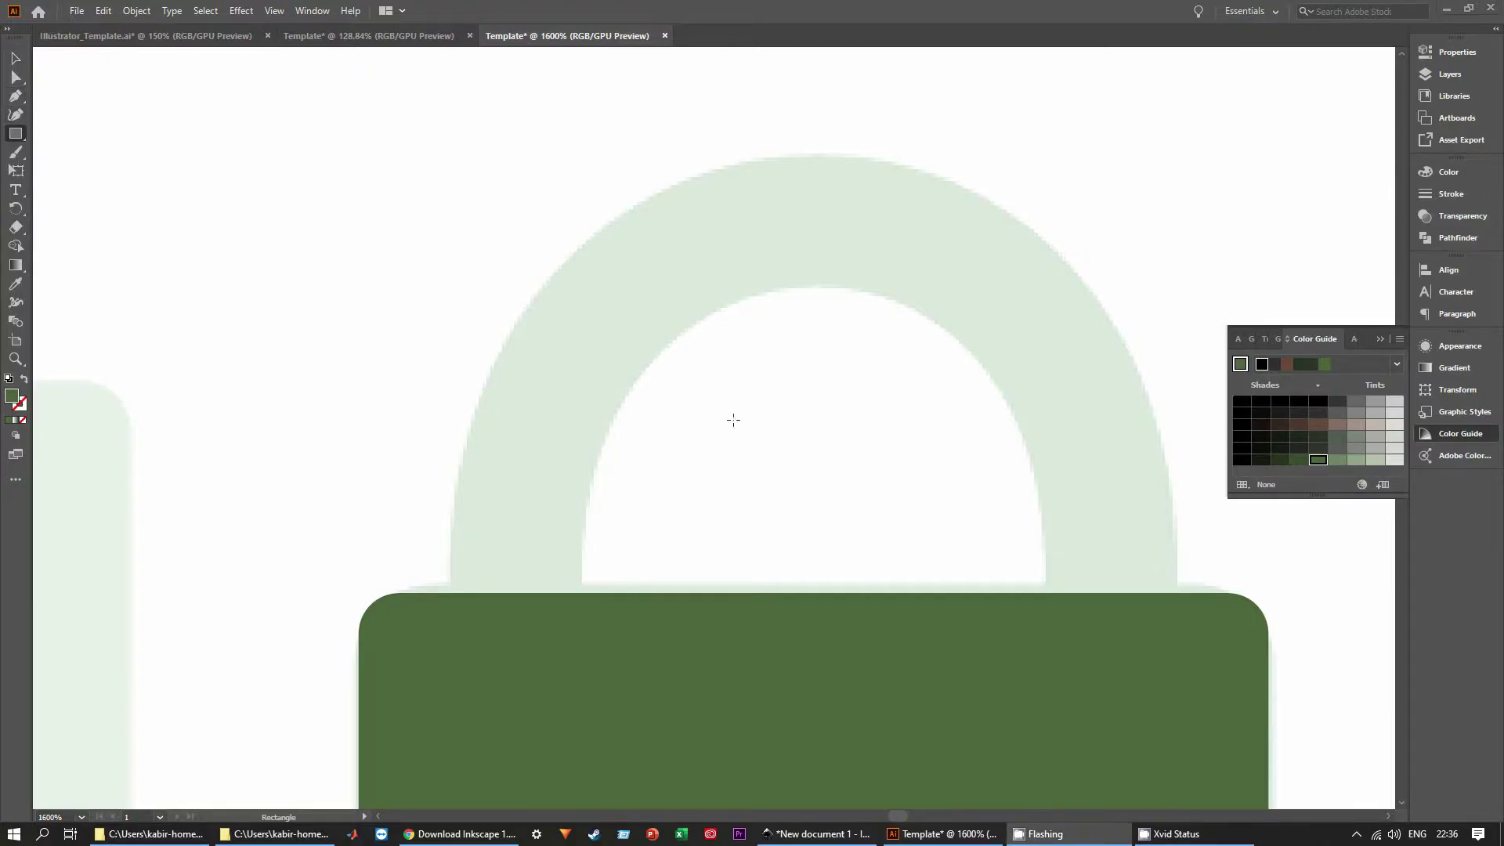
{"action": "left_click", "coordinate": [15, 96]}
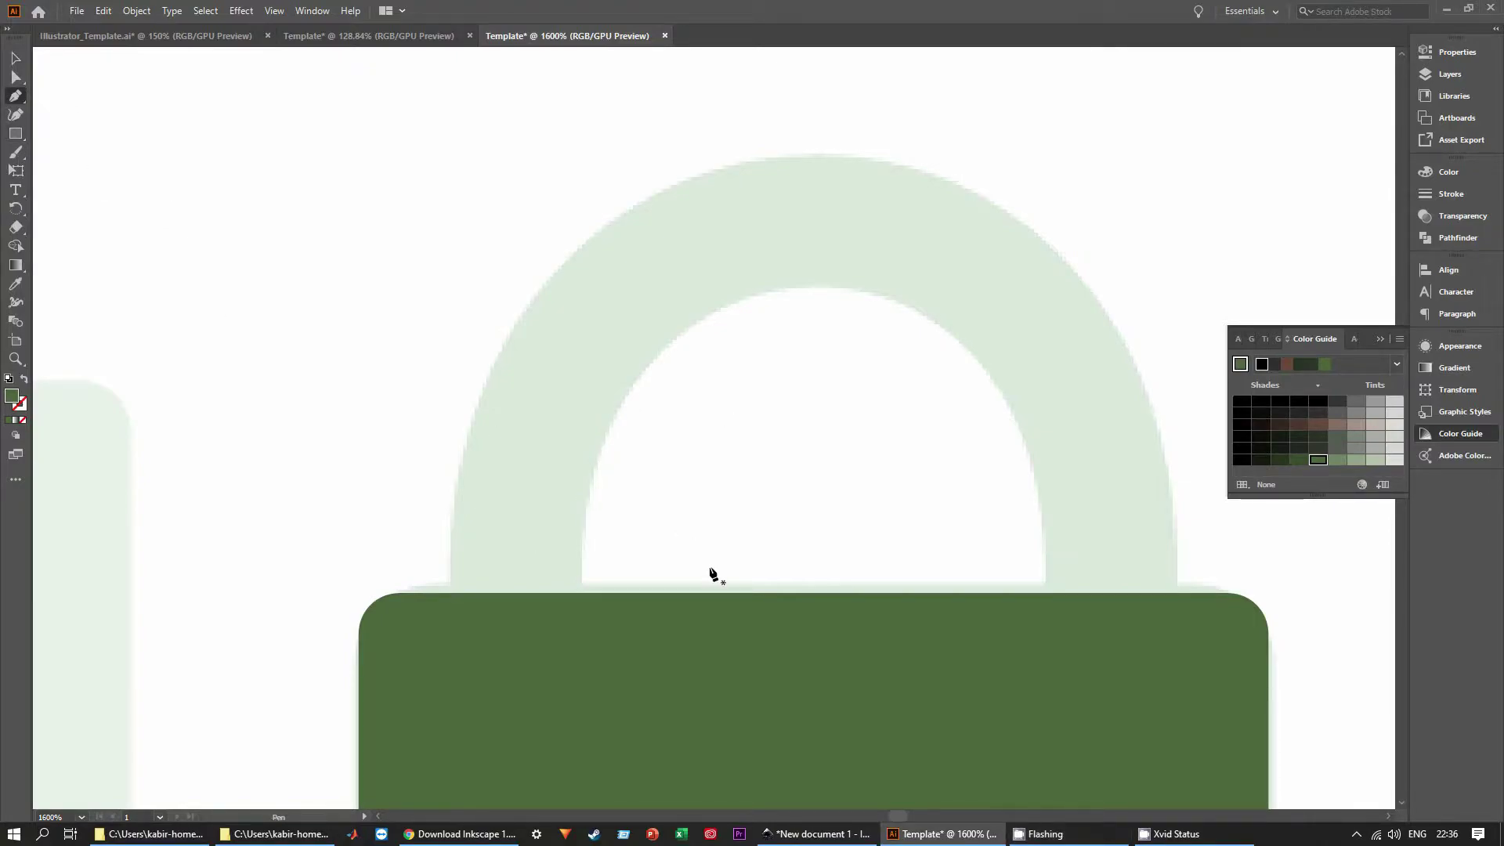
{"action": "left_click", "coordinate": [507, 576]}
{"action": "left_click", "coordinate": [507, 510]}
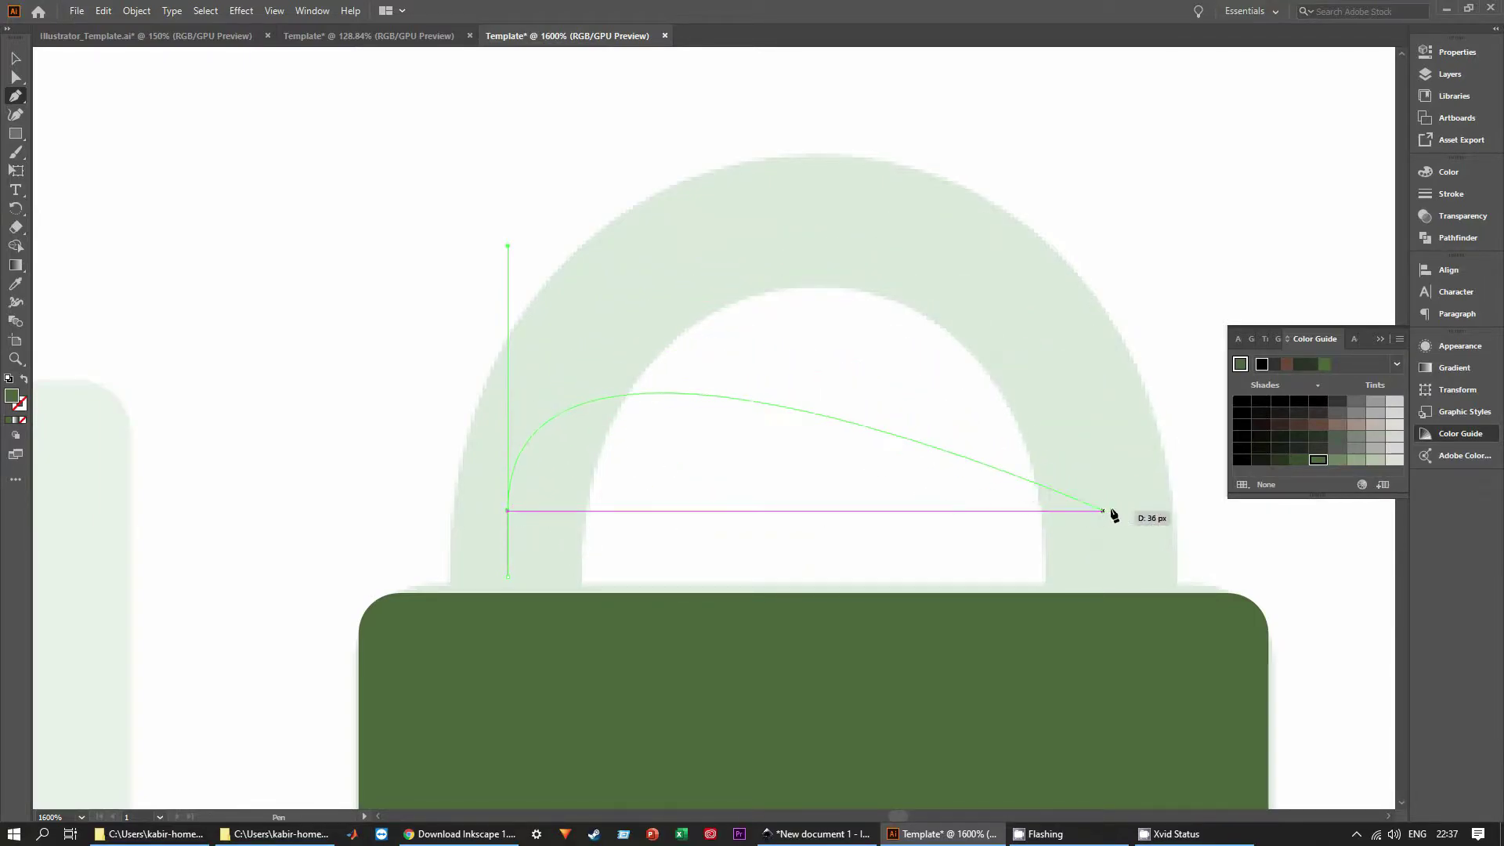
{"action": "left_click_drag", "start_coordinate": [1112, 506], "coordinate": [1123, 639]}
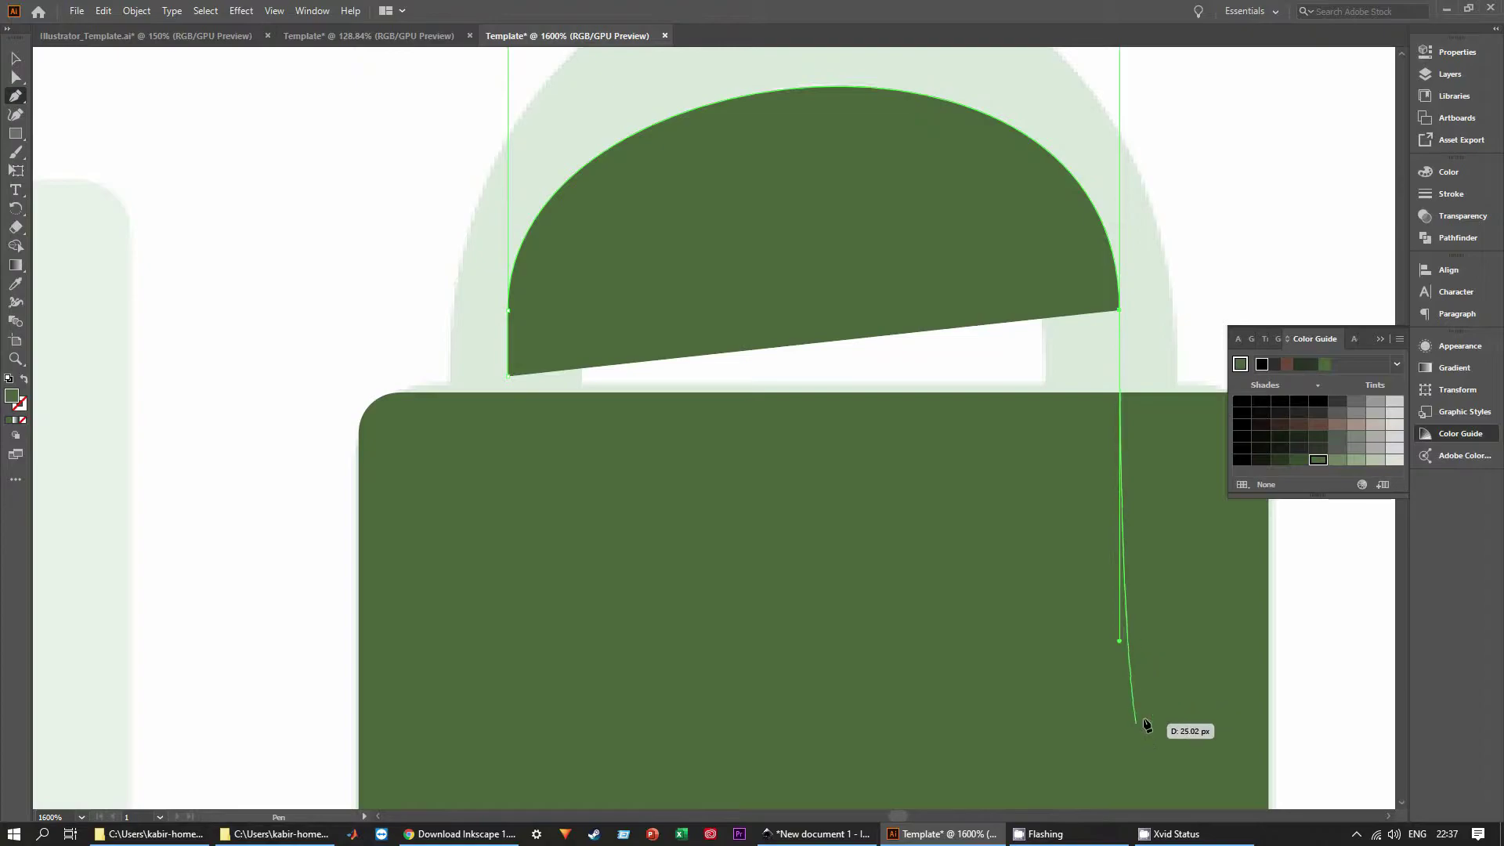
{"action": "scroll", "coordinate": [1145, 722], "scroll_direction": "up", "scroll_amount": 2}
{"action": "scroll", "coordinate": [1145, 722], "scroll_direction": "up", "scroll_amount": 1}
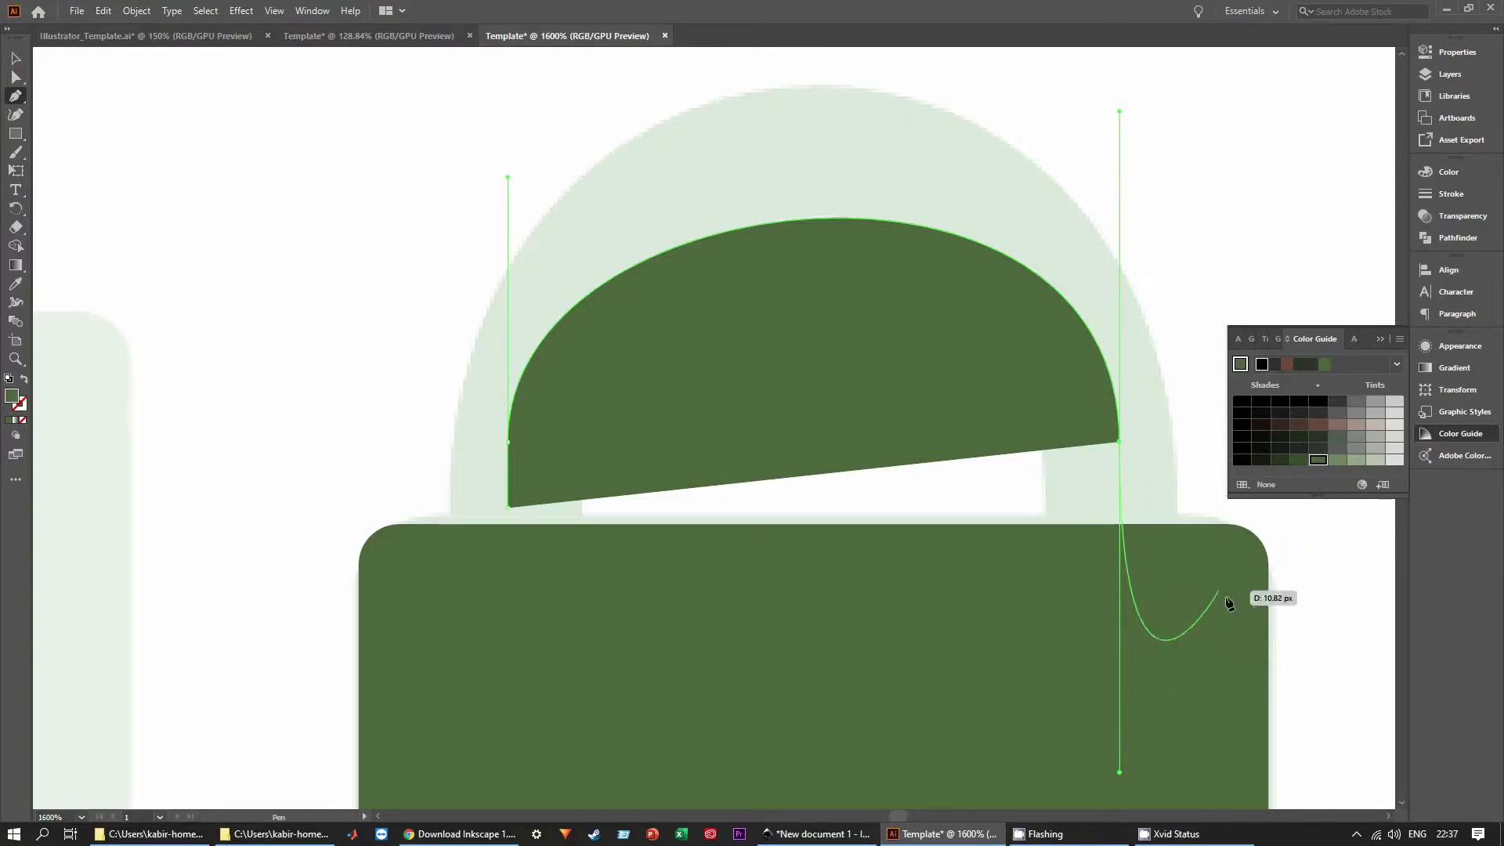
{"action": "left_click_drag", "start_coordinate": [1229, 604], "coordinate": [906, 631]}
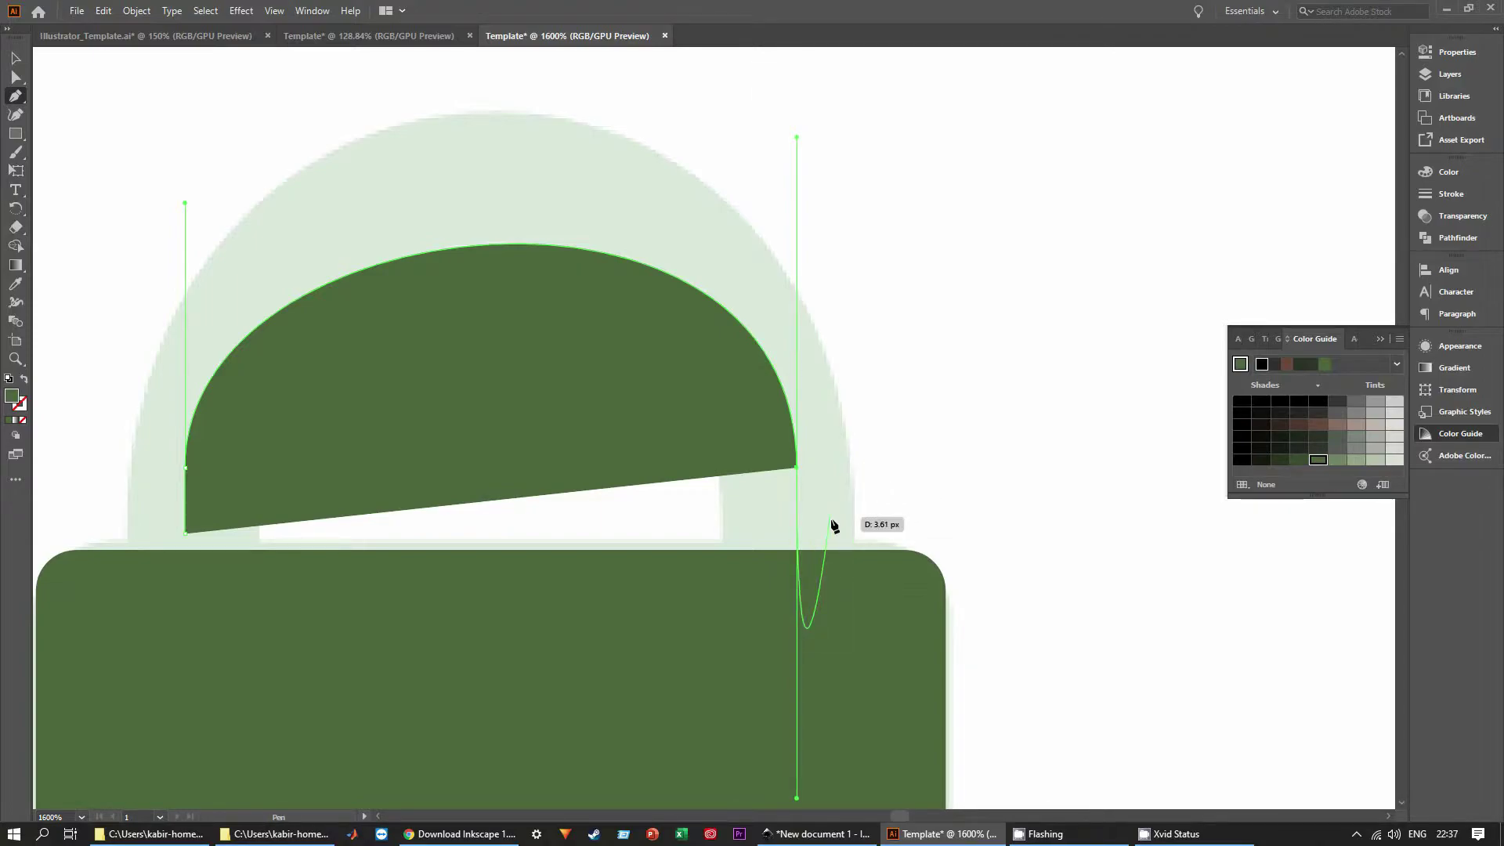
{"action": "left_click", "coordinate": [798, 469]}
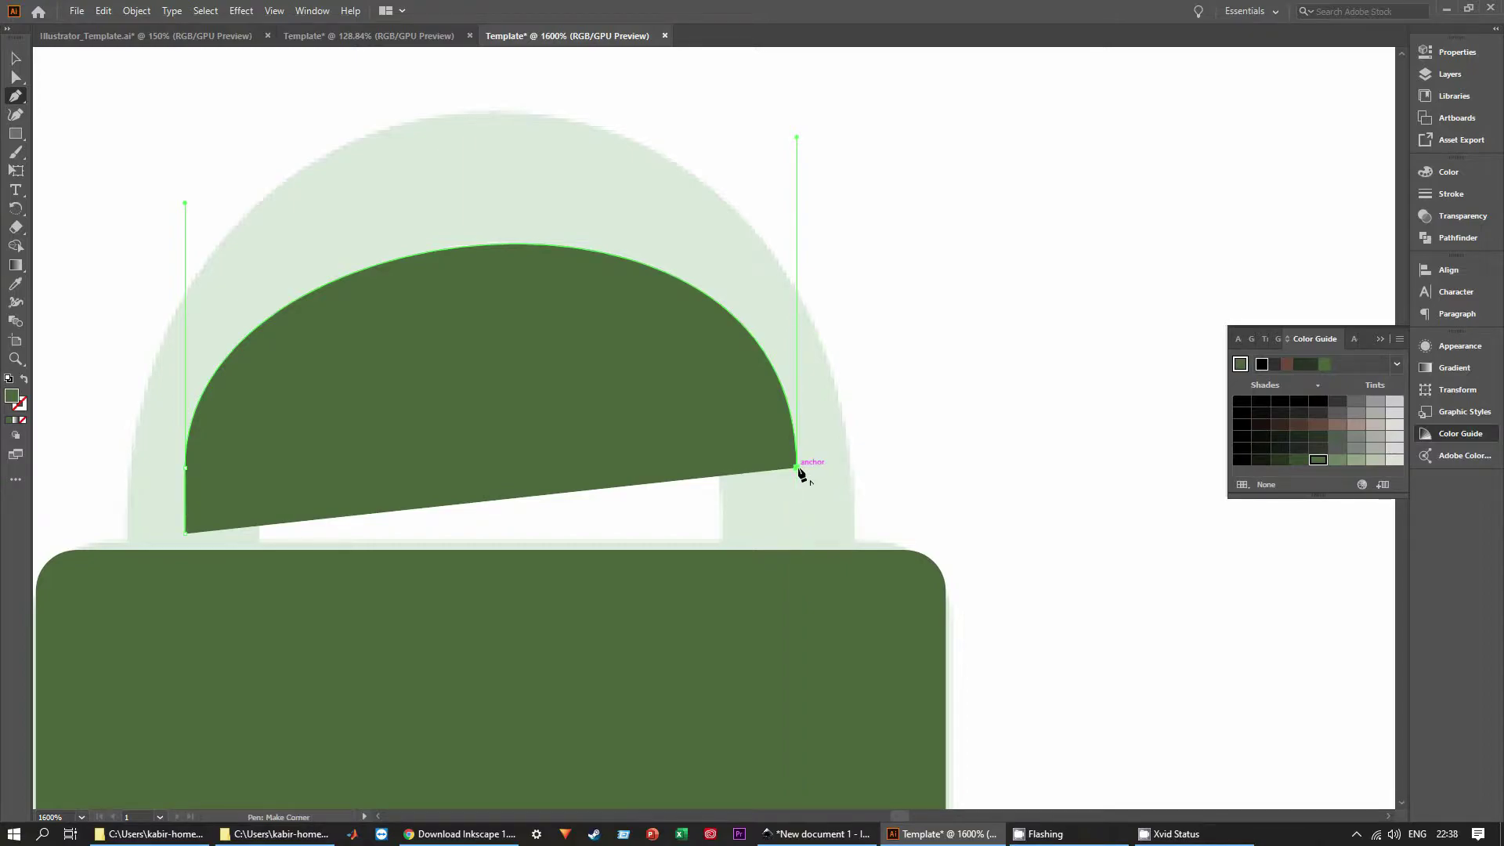
{"action": "left_click", "coordinate": [797, 533]}
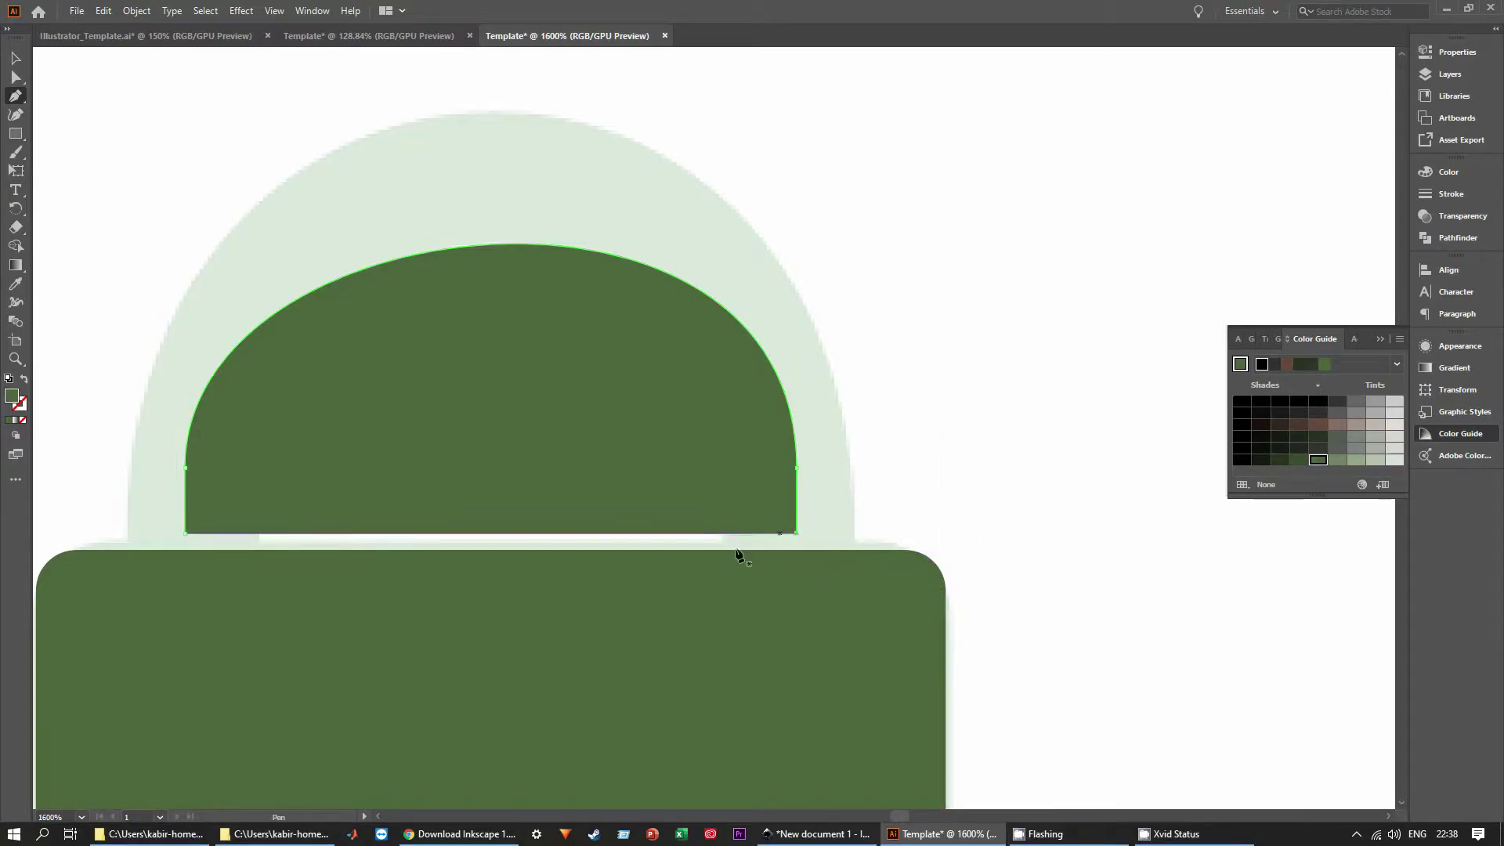
Remove the shackle path's fill and sample the padlock body's green as its stroke with the Eyedropper.
{"action": "key", "text": "v"}
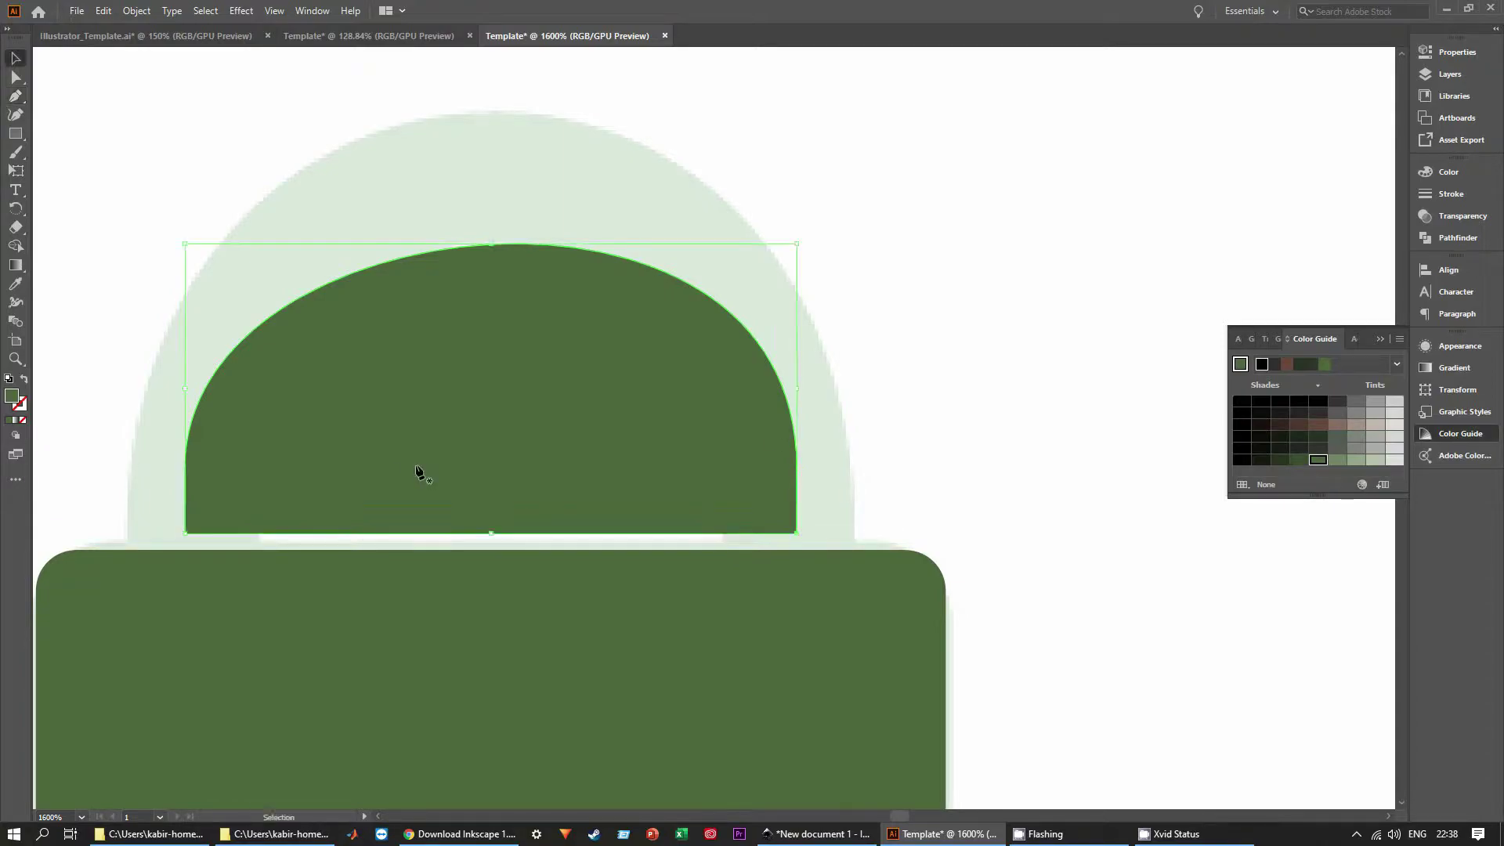
{"action": "left_click", "coordinate": [22, 420]}
{"action": "left_click", "coordinate": [24, 408]}
{"action": "key", "text": "i"}
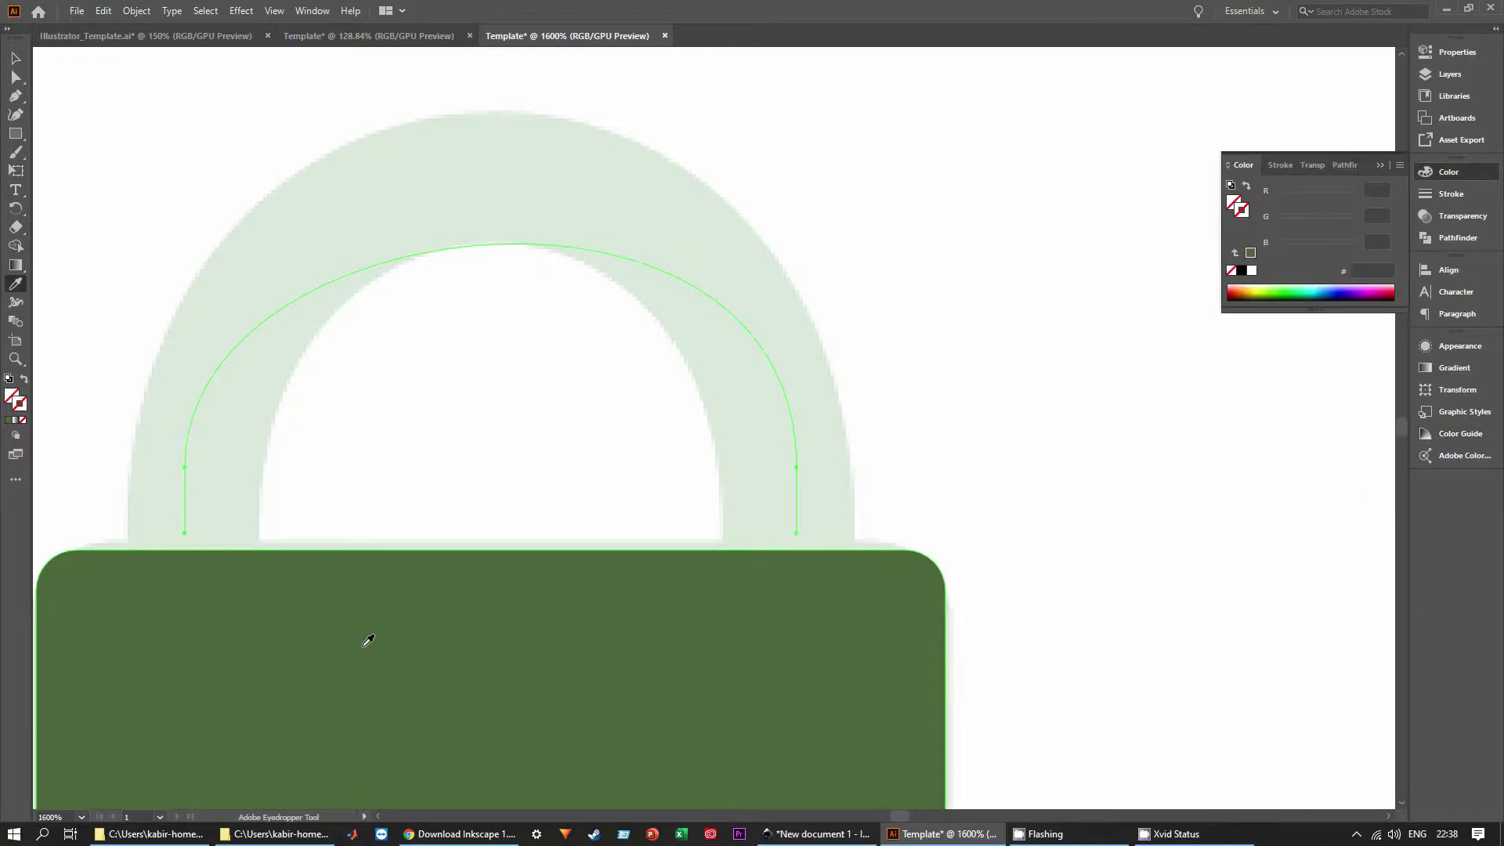
{"action": "left_click", "coordinate": [368, 640]}
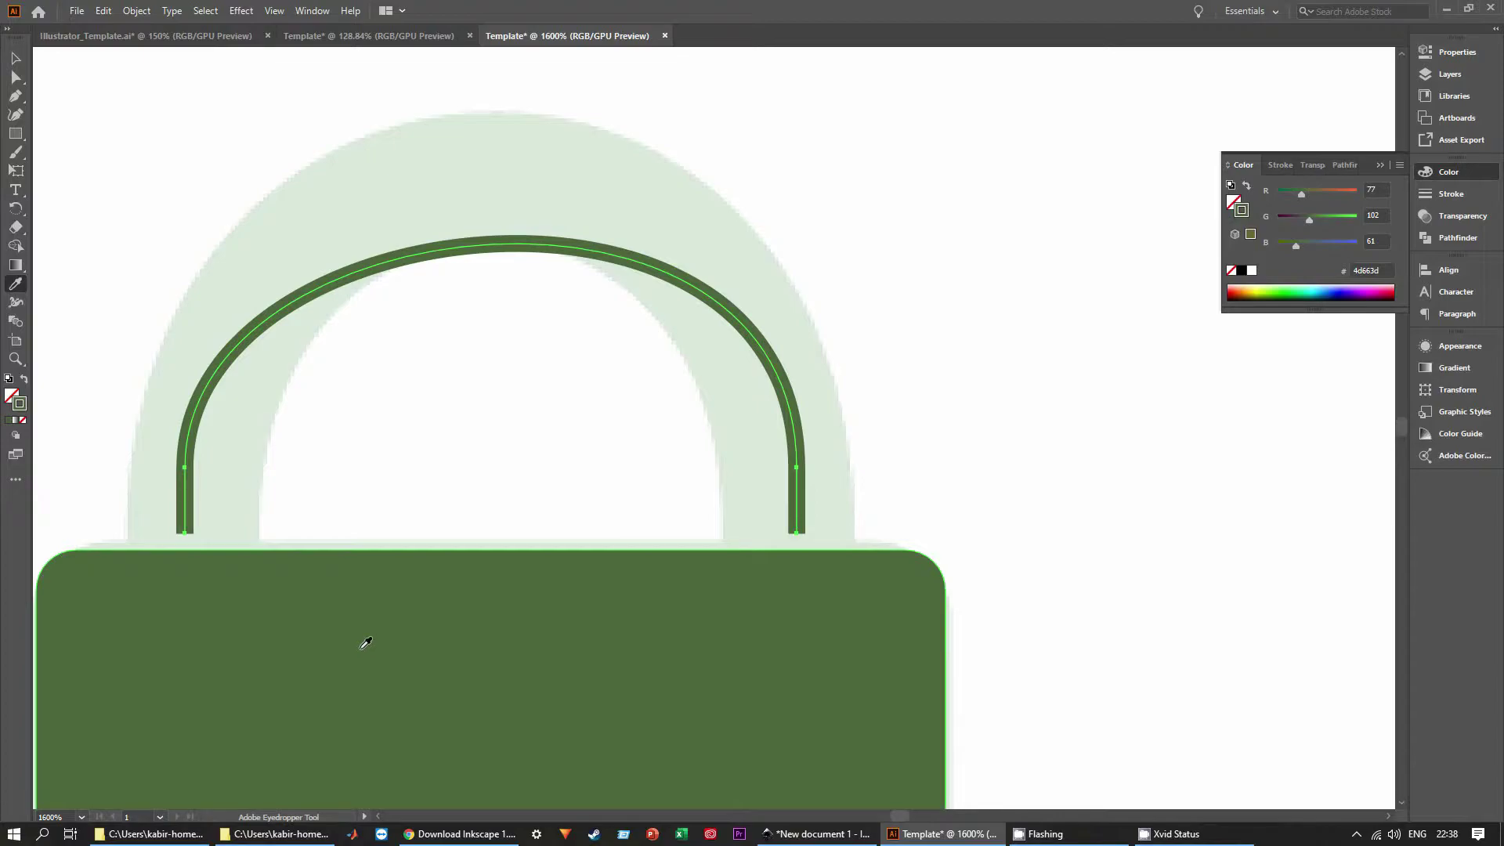
Raise the left curve handle of the shackle path with Direct Selection to make the arch taller and more symmetrical.
{"action": "key", "text": "p"}
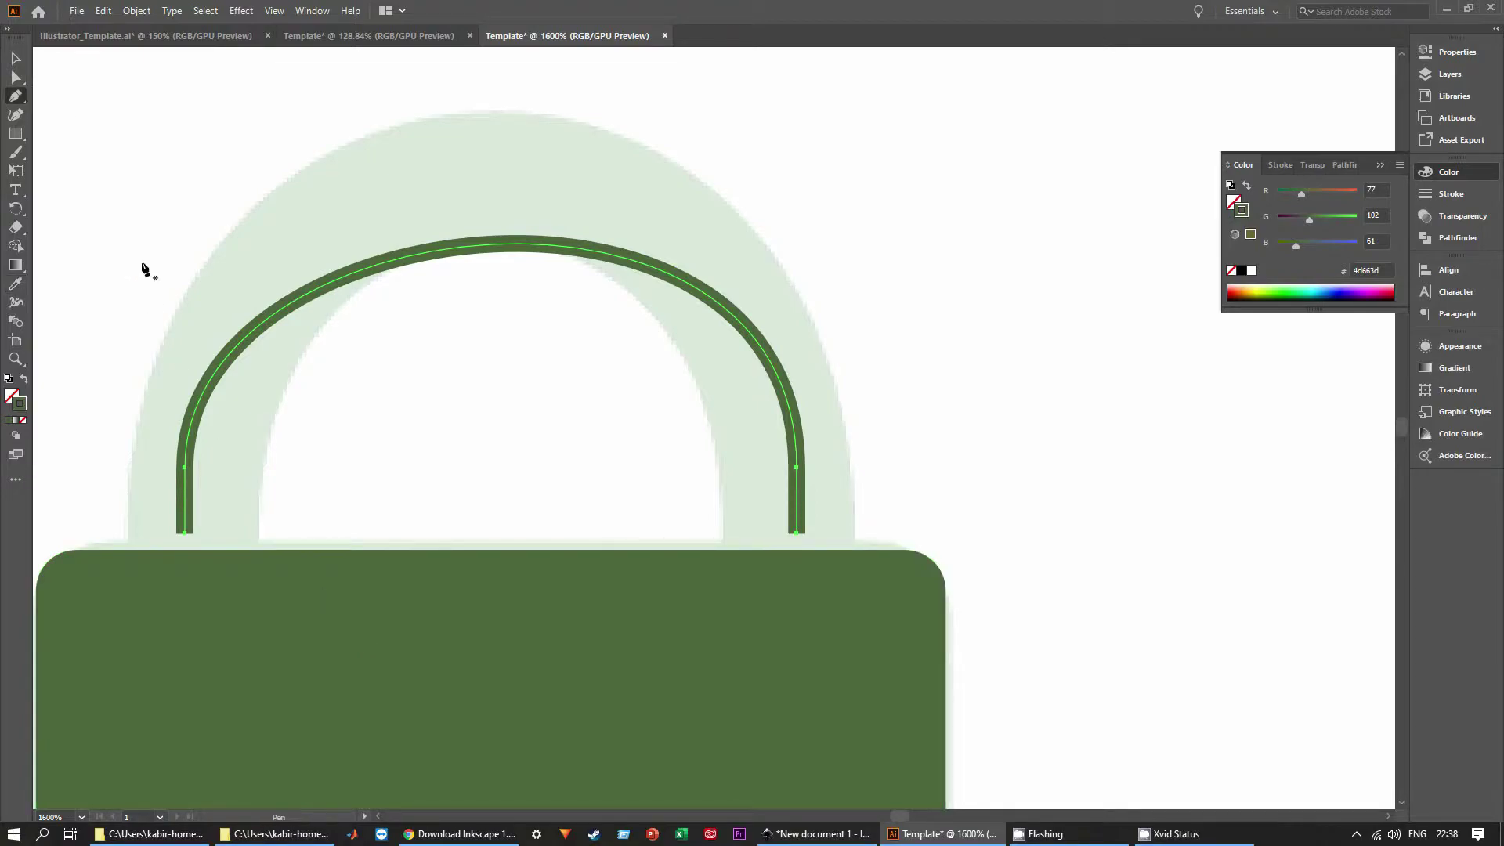
{"action": "left_click", "coordinate": [16, 76]}
{"action": "left_click", "coordinate": [185, 469]}
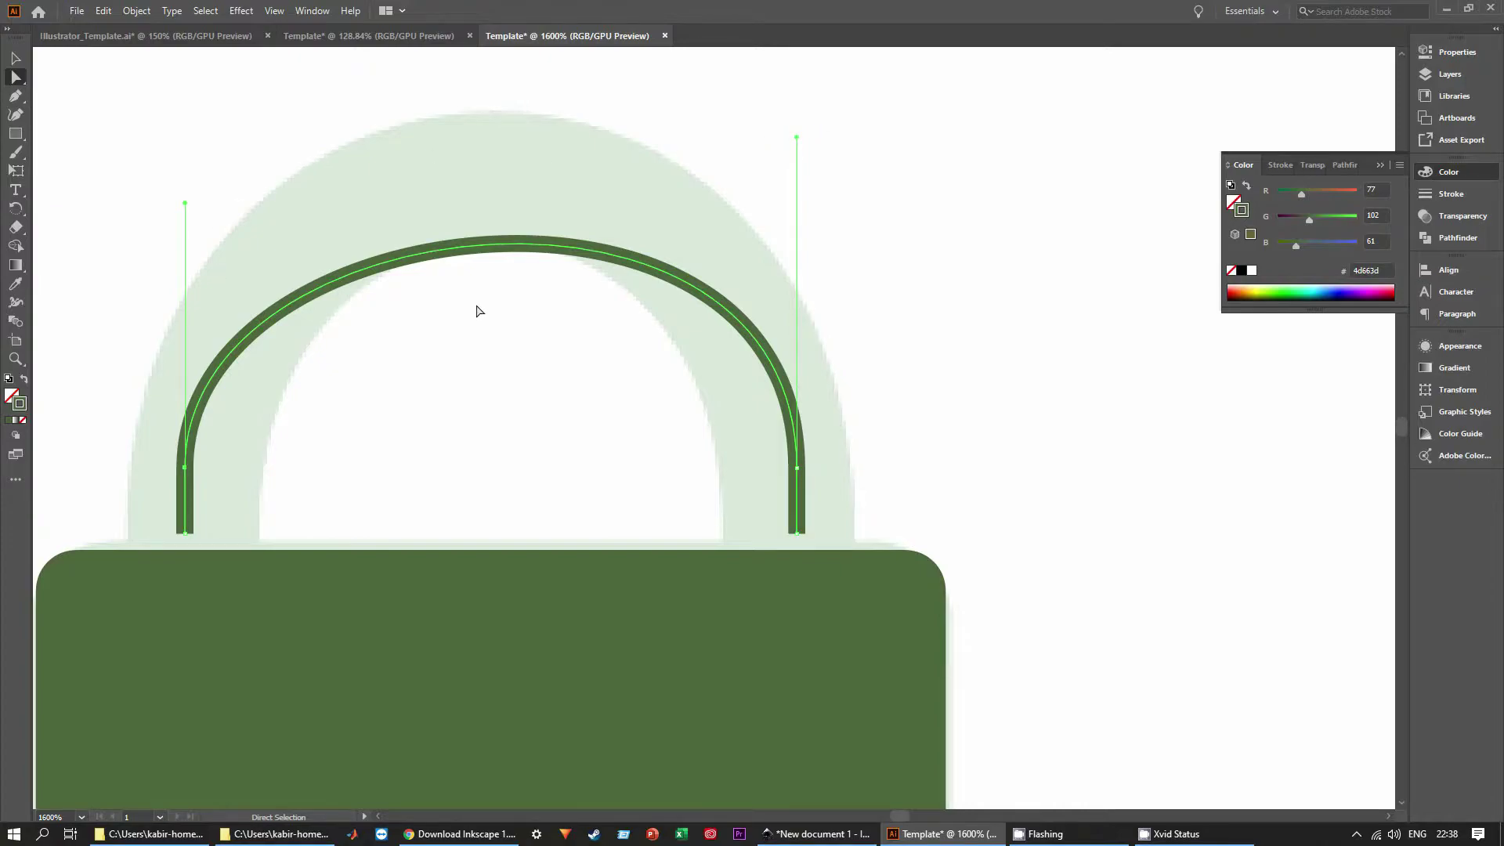
{"action": "left_click_drag", "start_coordinate": [188, 203], "coordinate": [197, 119]}
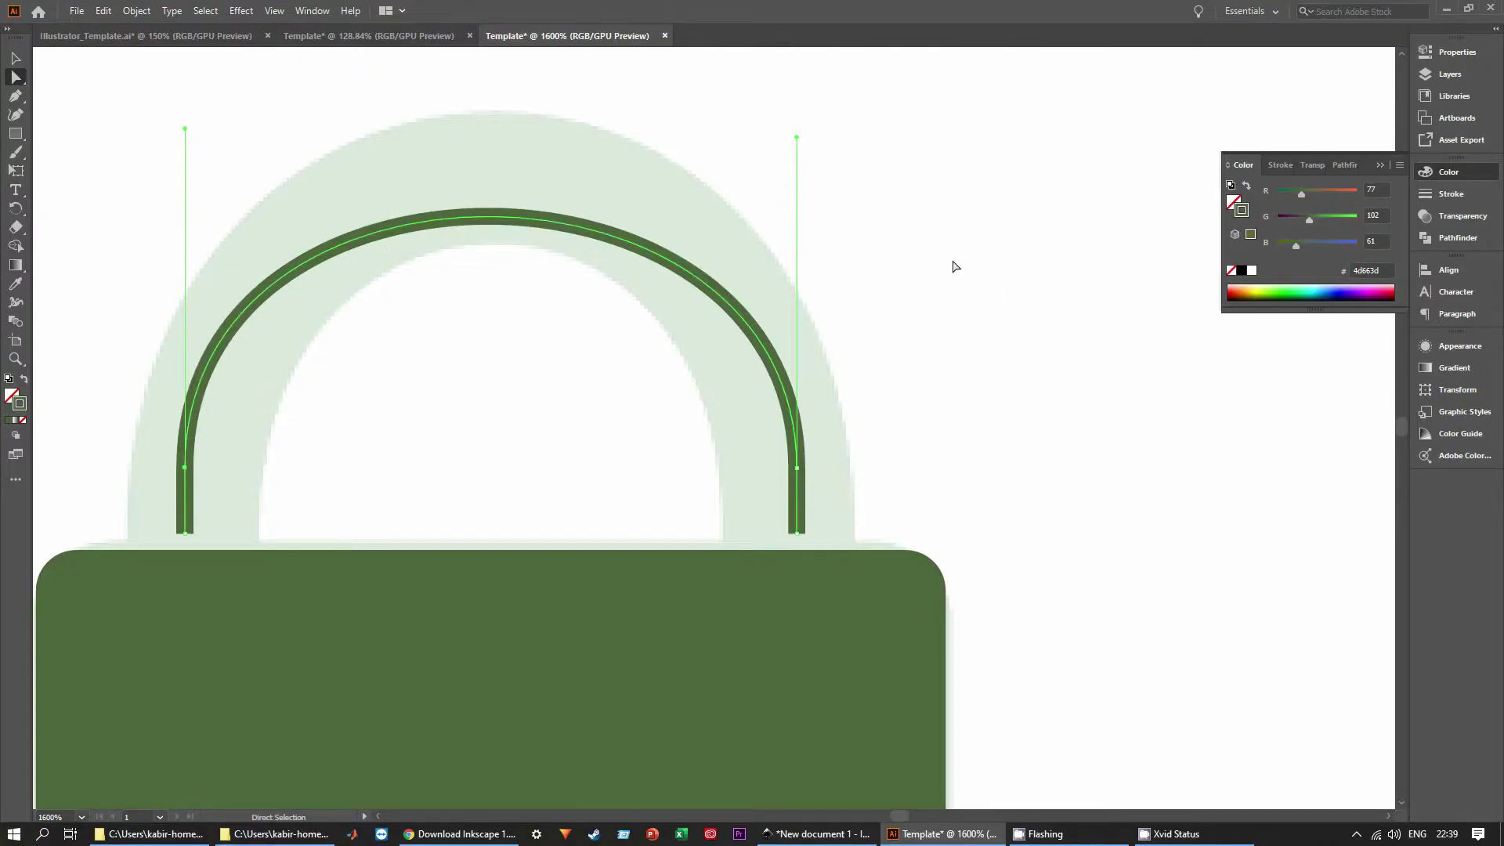
Show the rulers, place a horizontal guide at the tip of the shackle's right curve handle, and lower the left handle close to it.
{"action": "key", "text": "ctrl+r"}
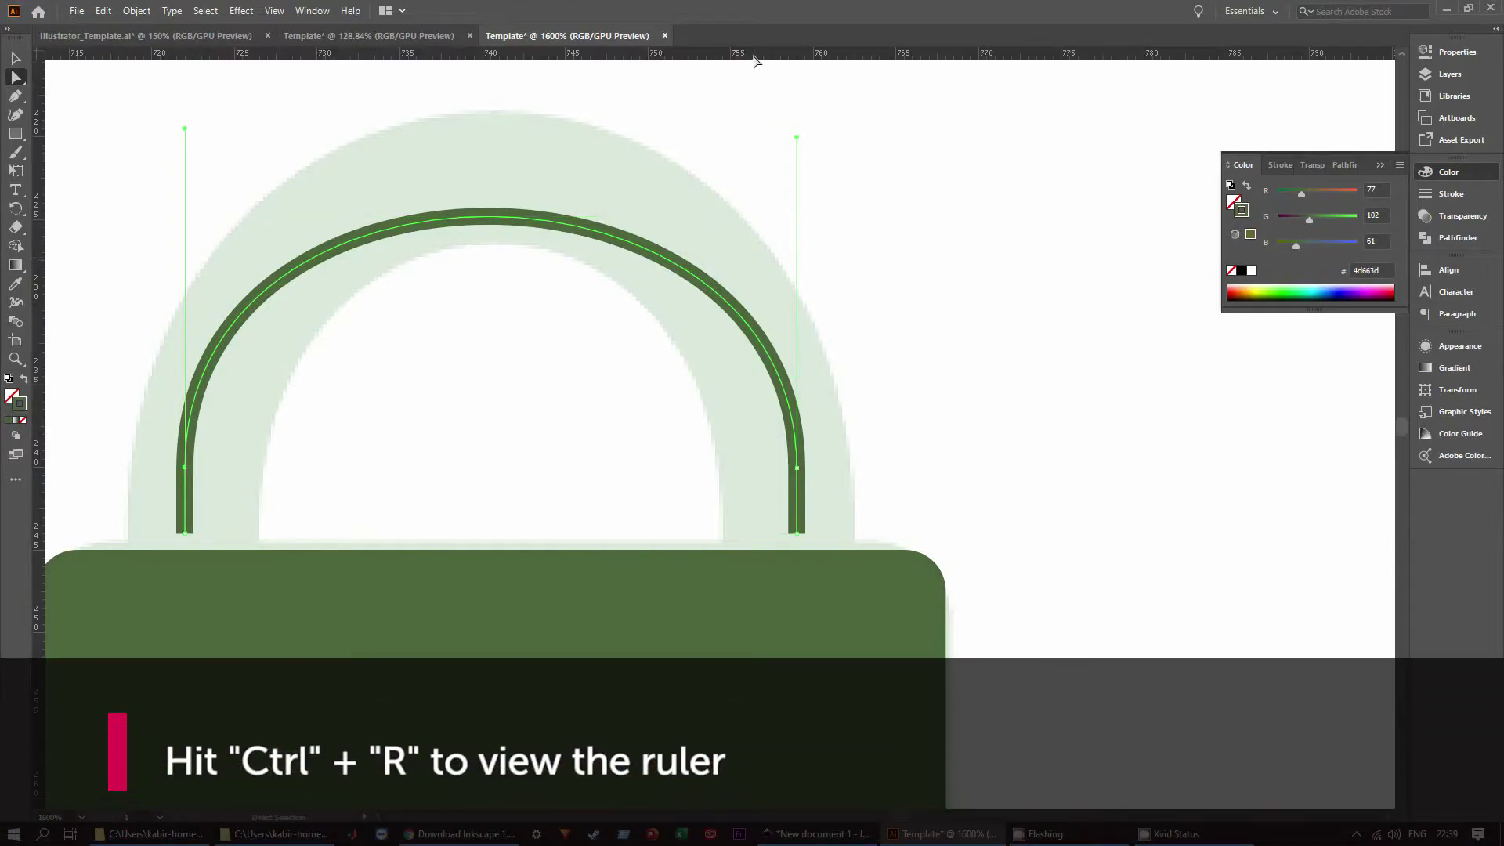
{"action": "left_click_drag", "start_coordinate": [898, 56], "coordinate": [888, 137]}
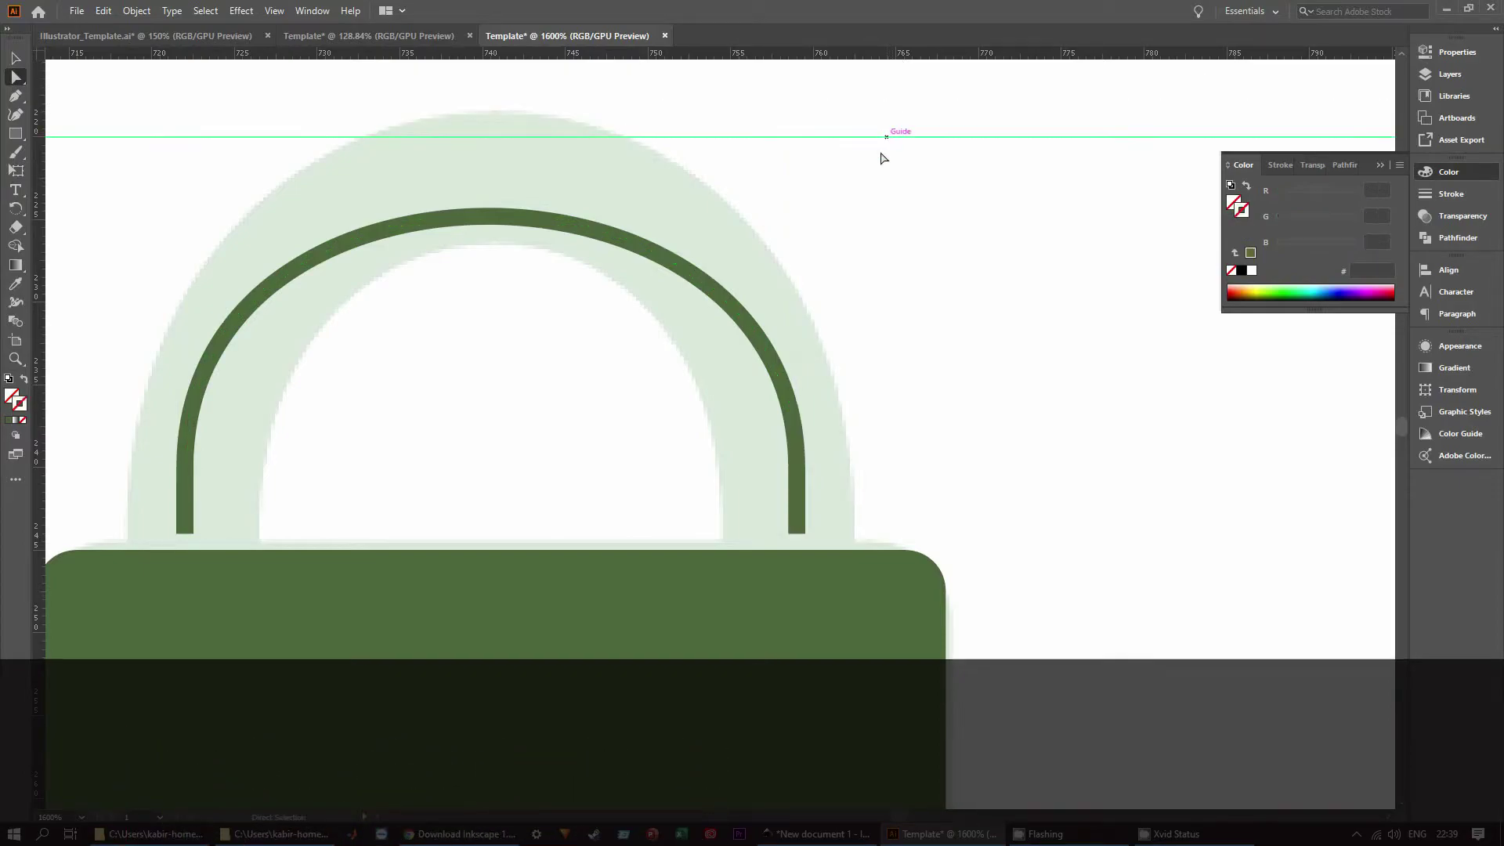
{"action": "left_click", "coordinate": [755, 184]}
{"action": "left_click", "coordinate": [797, 426]}
{"action": "left_click", "coordinate": [797, 470]}
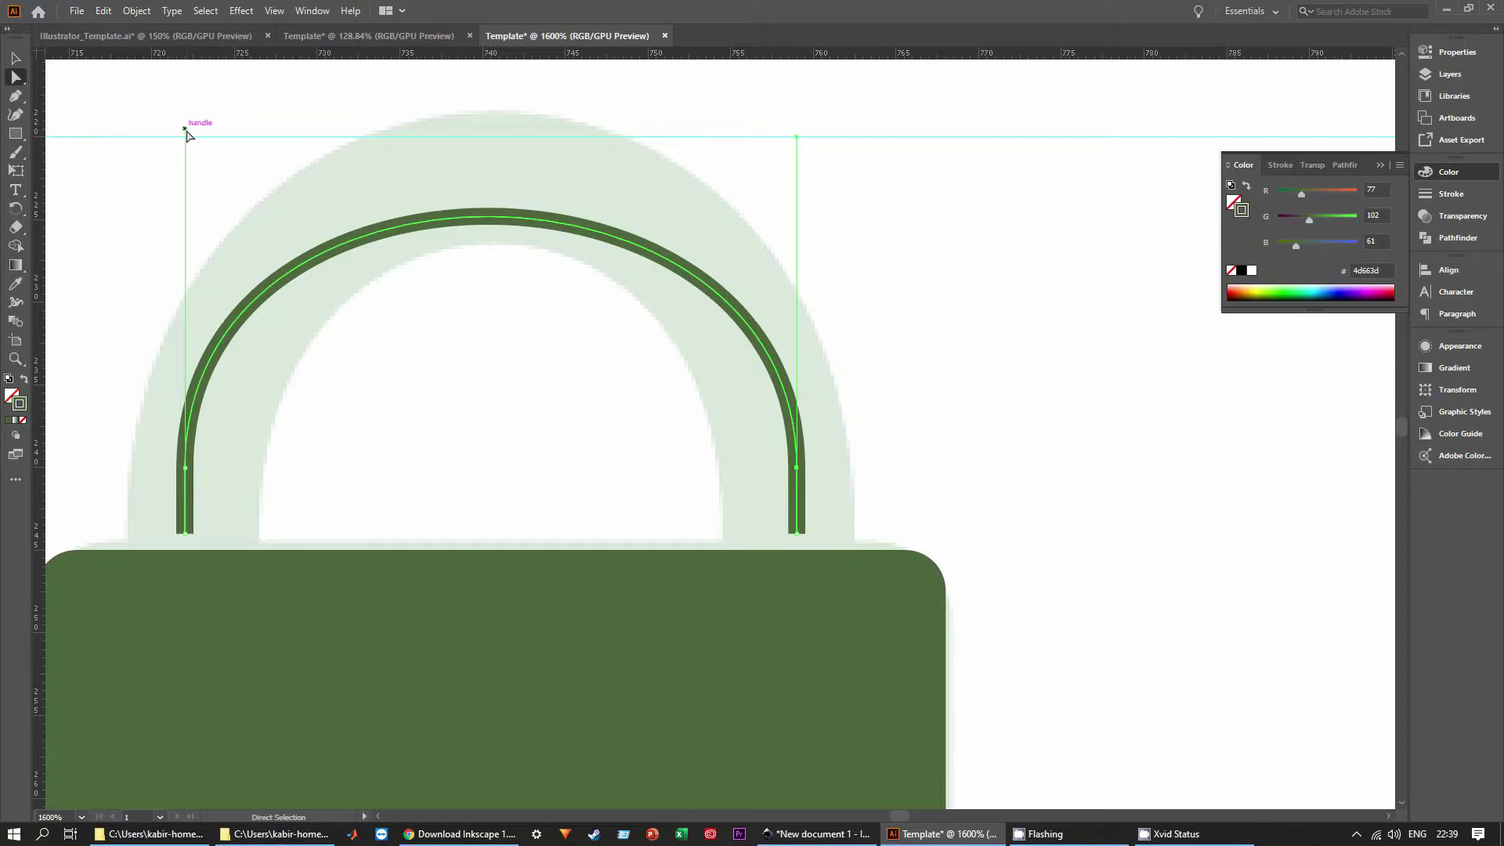
{"action": "left_click_drag", "start_coordinate": [185, 133], "coordinate": [185, 145]}
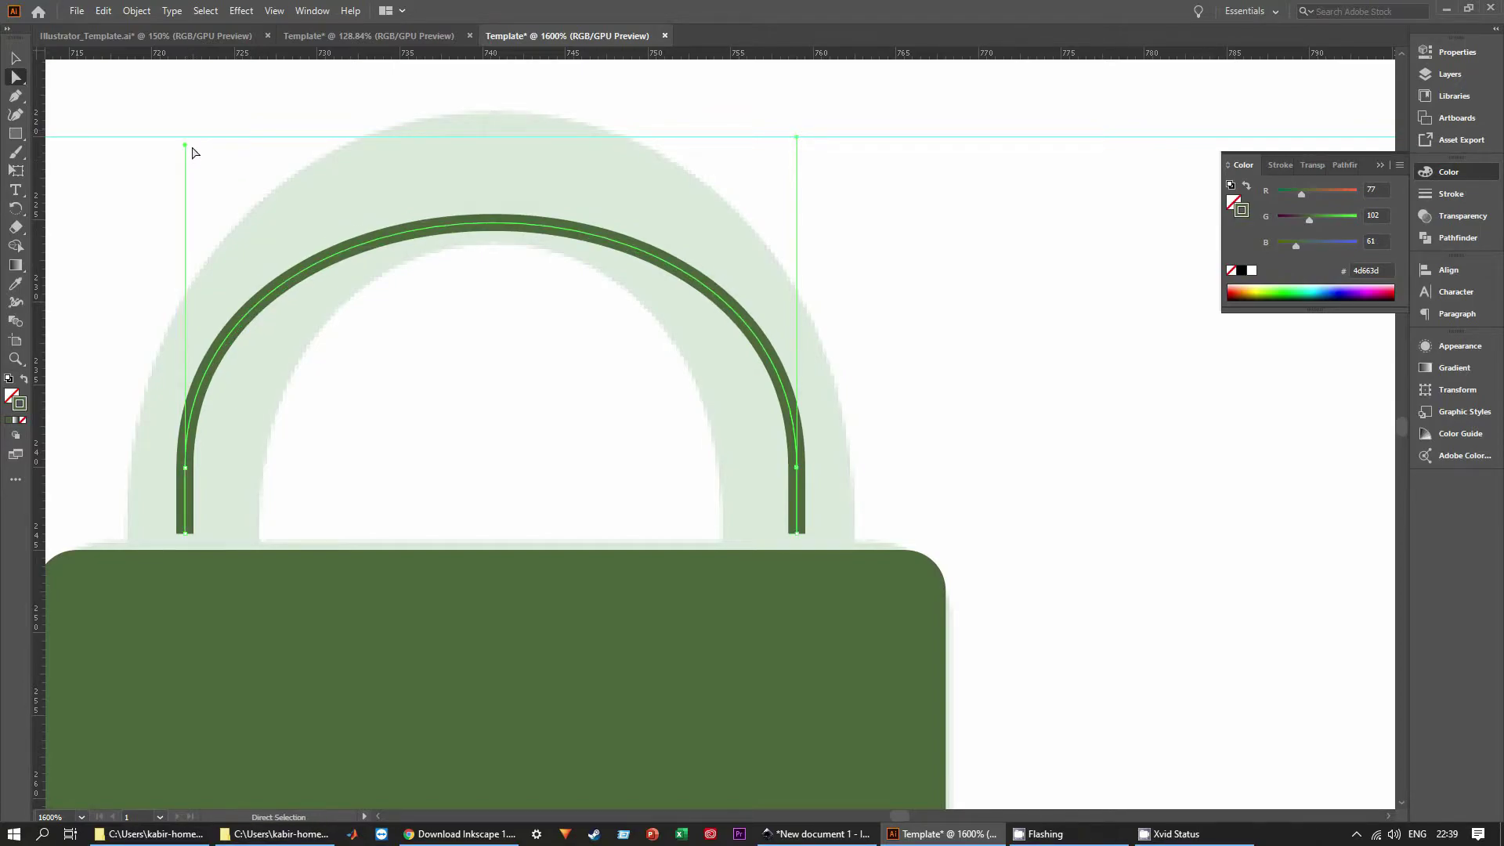
{"action": "scroll", "coordinate": [188, 135], "scroll_direction": "up", "scroll_amount": 4}
{"action": "scroll", "coordinate": [157, 238], "scroll_direction": "up", "scroll_amount": 2}
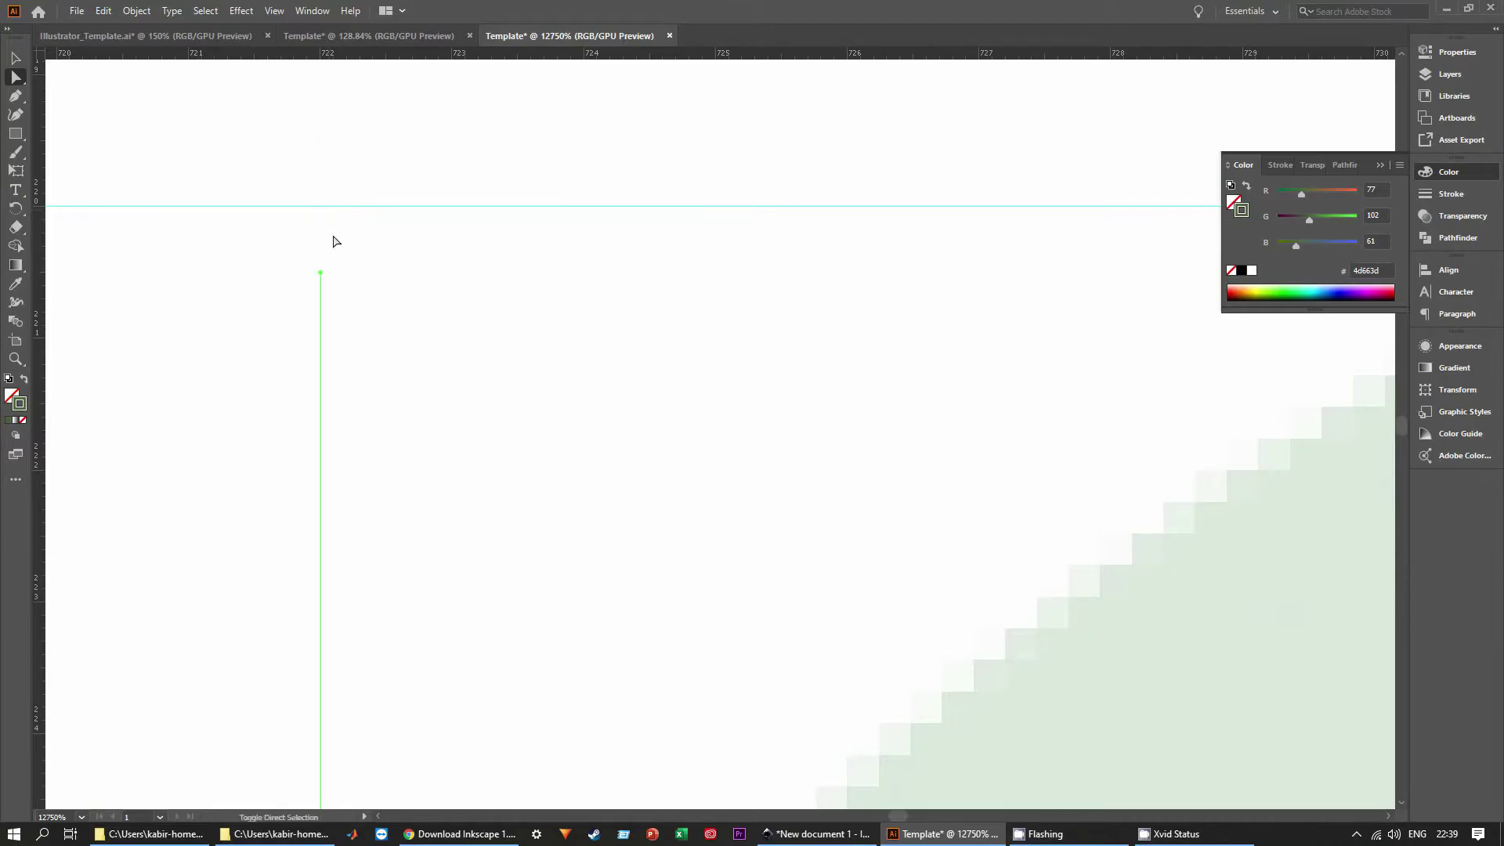
Lower the shackle's right curve handle slightly below the guide to match the height of the left handle.
{"action": "scroll", "coordinate": [720, 437], "scroll_direction": "down", "scroll_amount": 5}
{"action": "scroll", "coordinate": [775, 485], "scroll_direction": "down", "scroll_amount": 2}
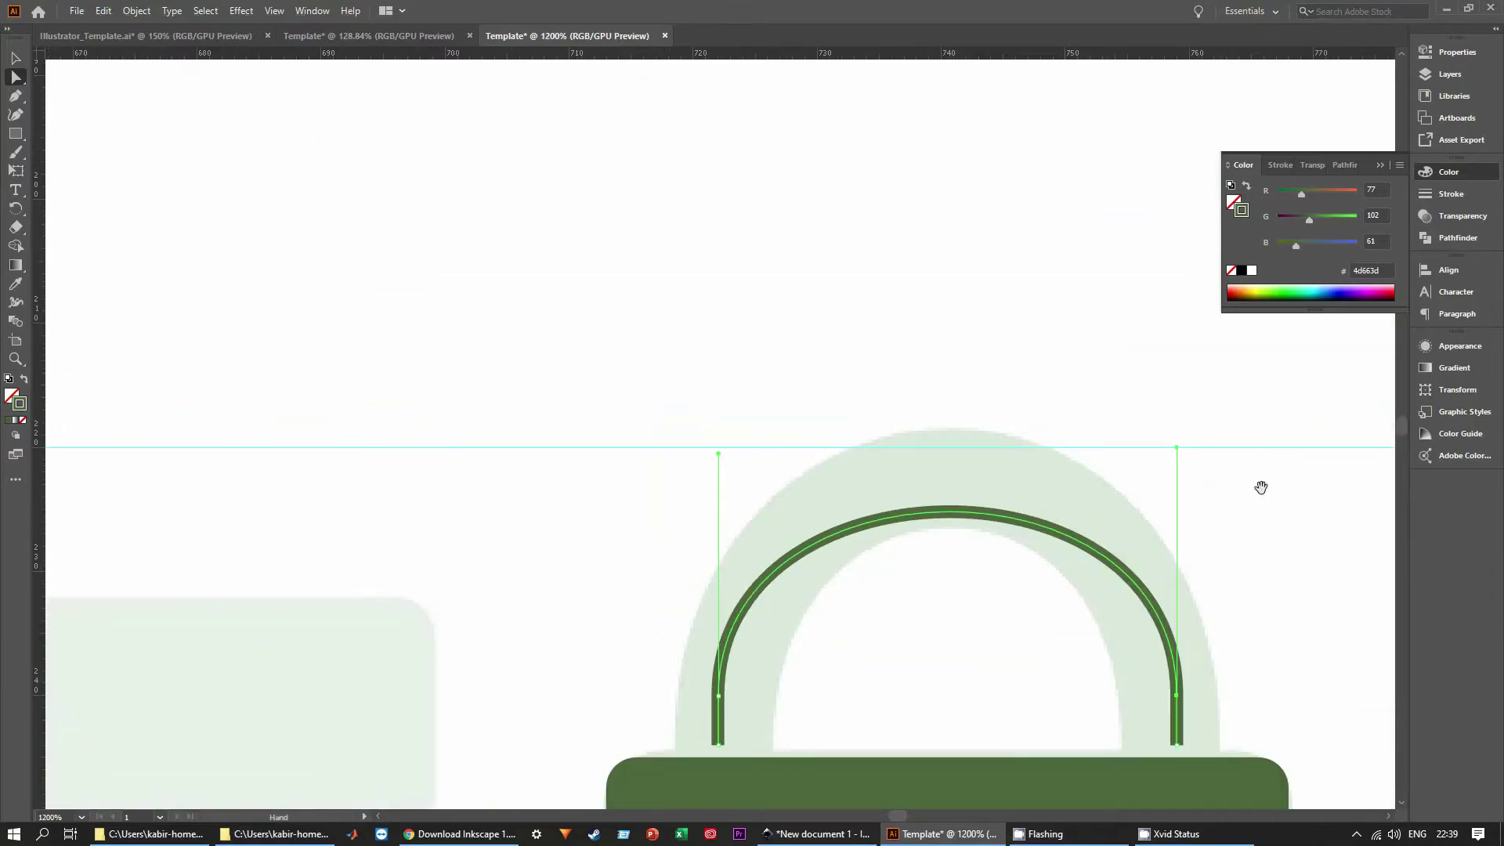
{"action": "left_click_drag", "start_coordinate": [1259, 487], "coordinate": [1078, 507]}
{"action": "scroll", "coordinate": [942, 493], "scroll_direction": "up", "scroll_amount": 6}
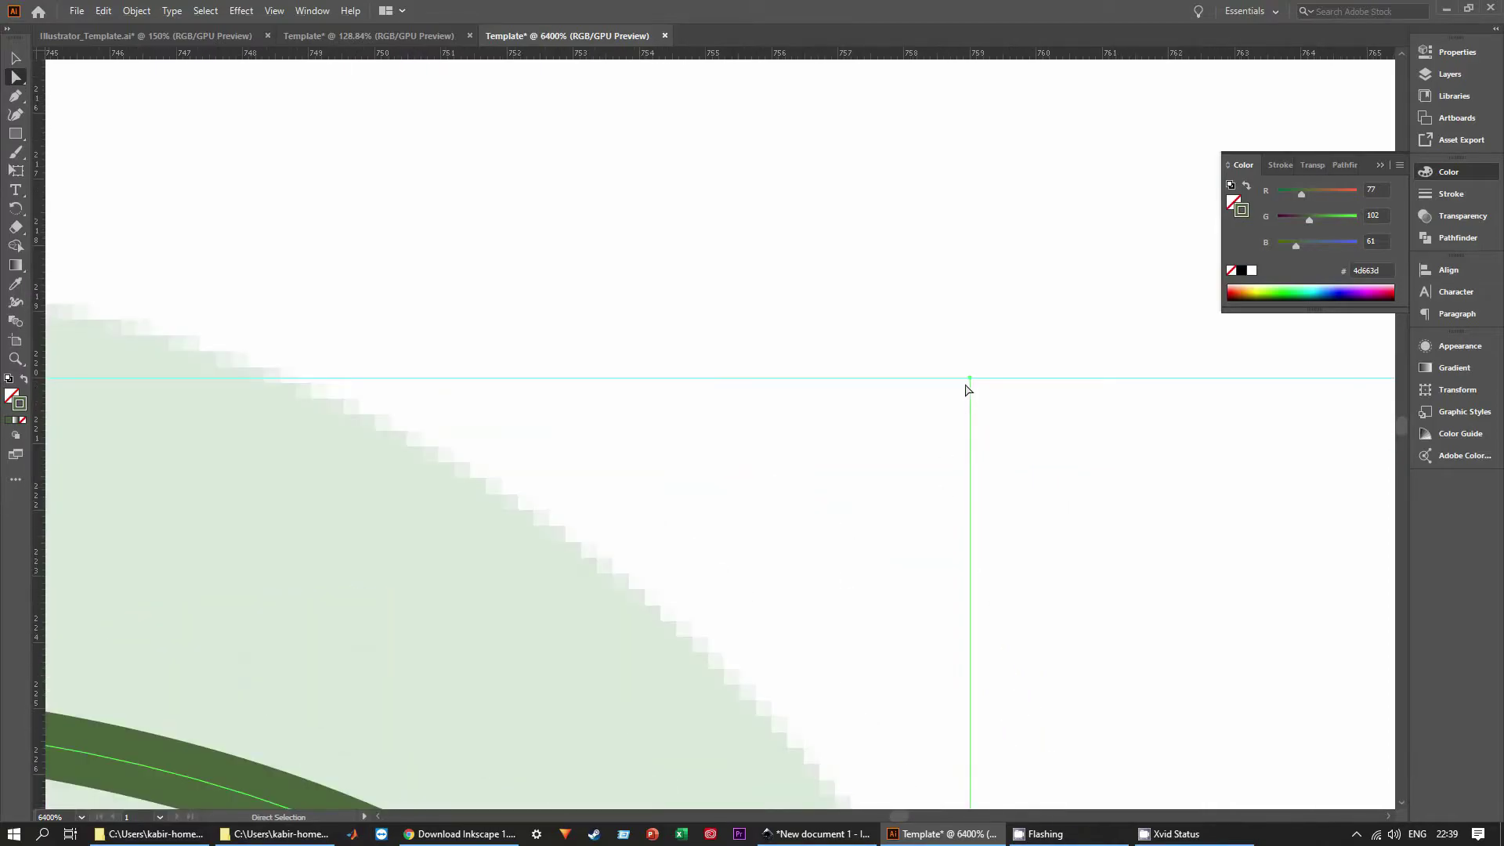
{"action": "mouse_move", "coordinate": [969, 377]}
{"action": "left_mouse_down"}
{"action": "mouse_move", "coordinate": [974, 406]}
{"action": "mouse_move", "coordinate": [956, 419]}
{"action": "mouse_move", "coordinate": [957, 401]}
{"action": "left_mouse_up"}
{"action": "scroll", "coordinate": [717, 517], "scroll_direction": "down", "scroll_amount": 6}
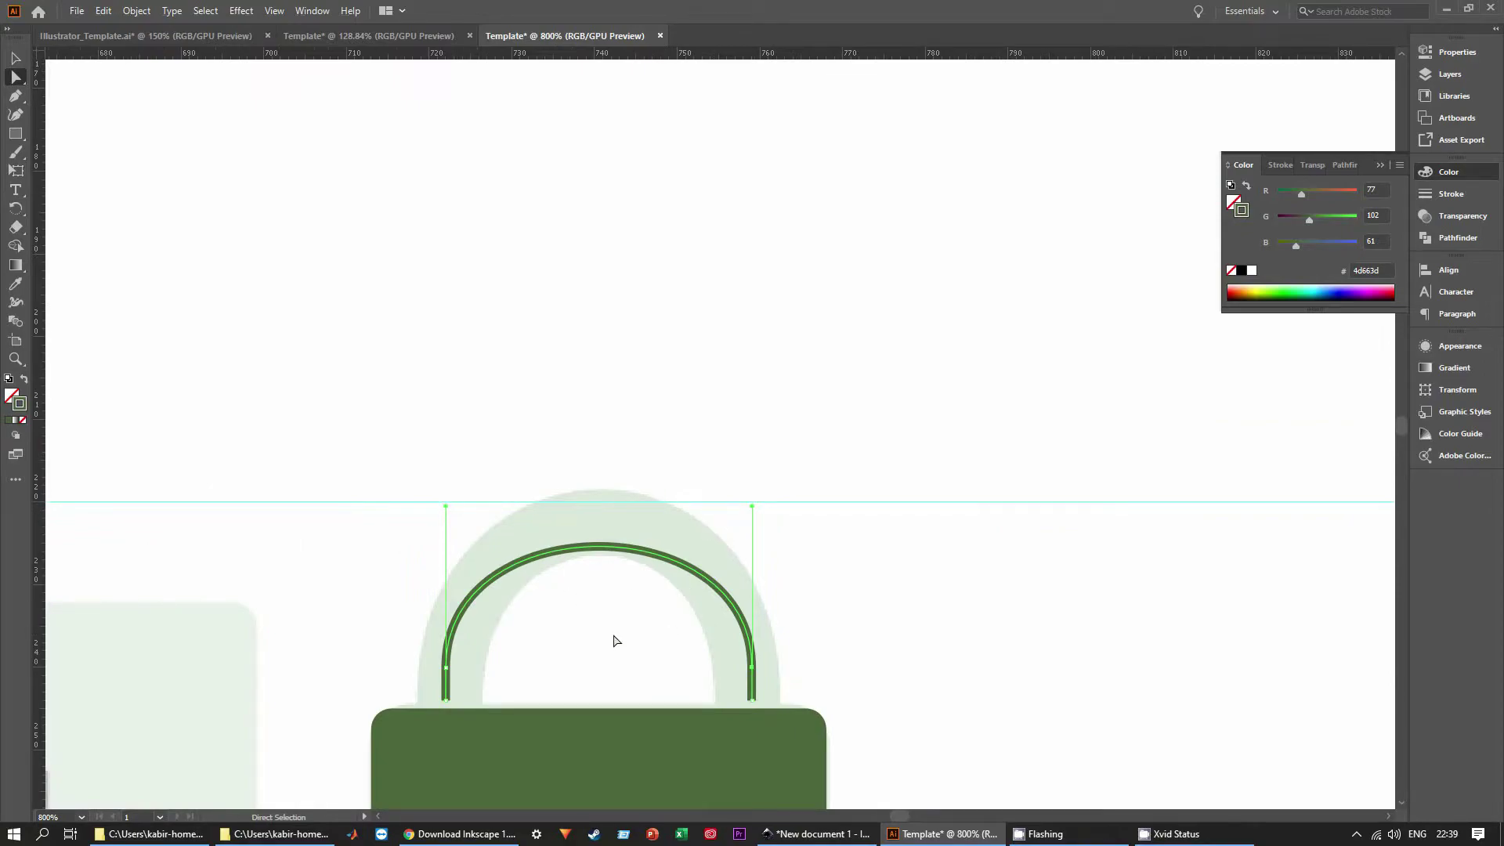
{"action": "scroll", "coordinate": [619, 640], "scroll_direction": "up", "scroll_amount": 3}
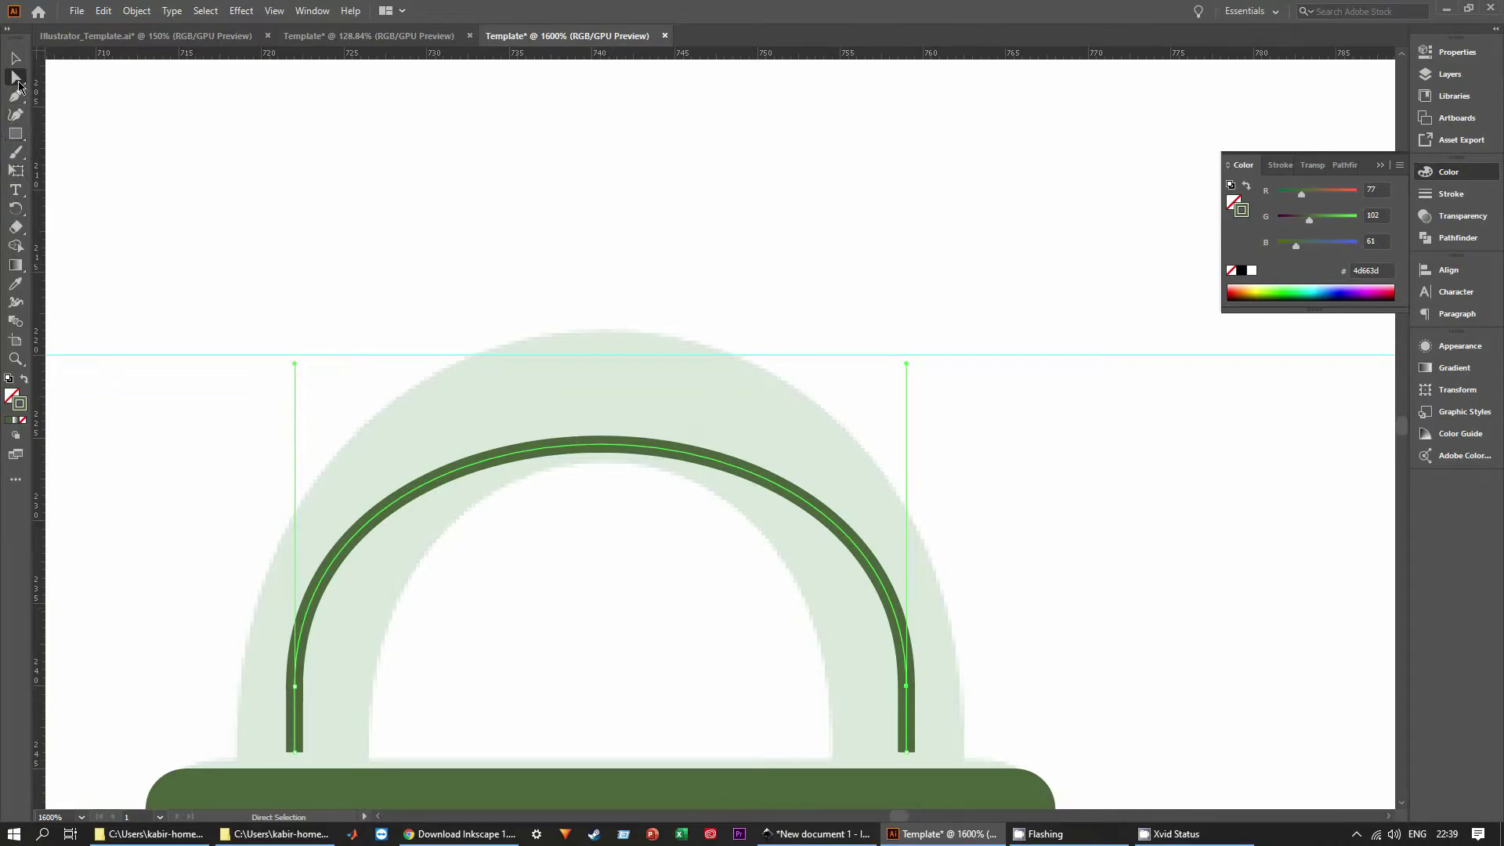
Set the shackle path's stroke weight to 6 pt.
{"action": "left_click", "coordinate": [1459, 345]}
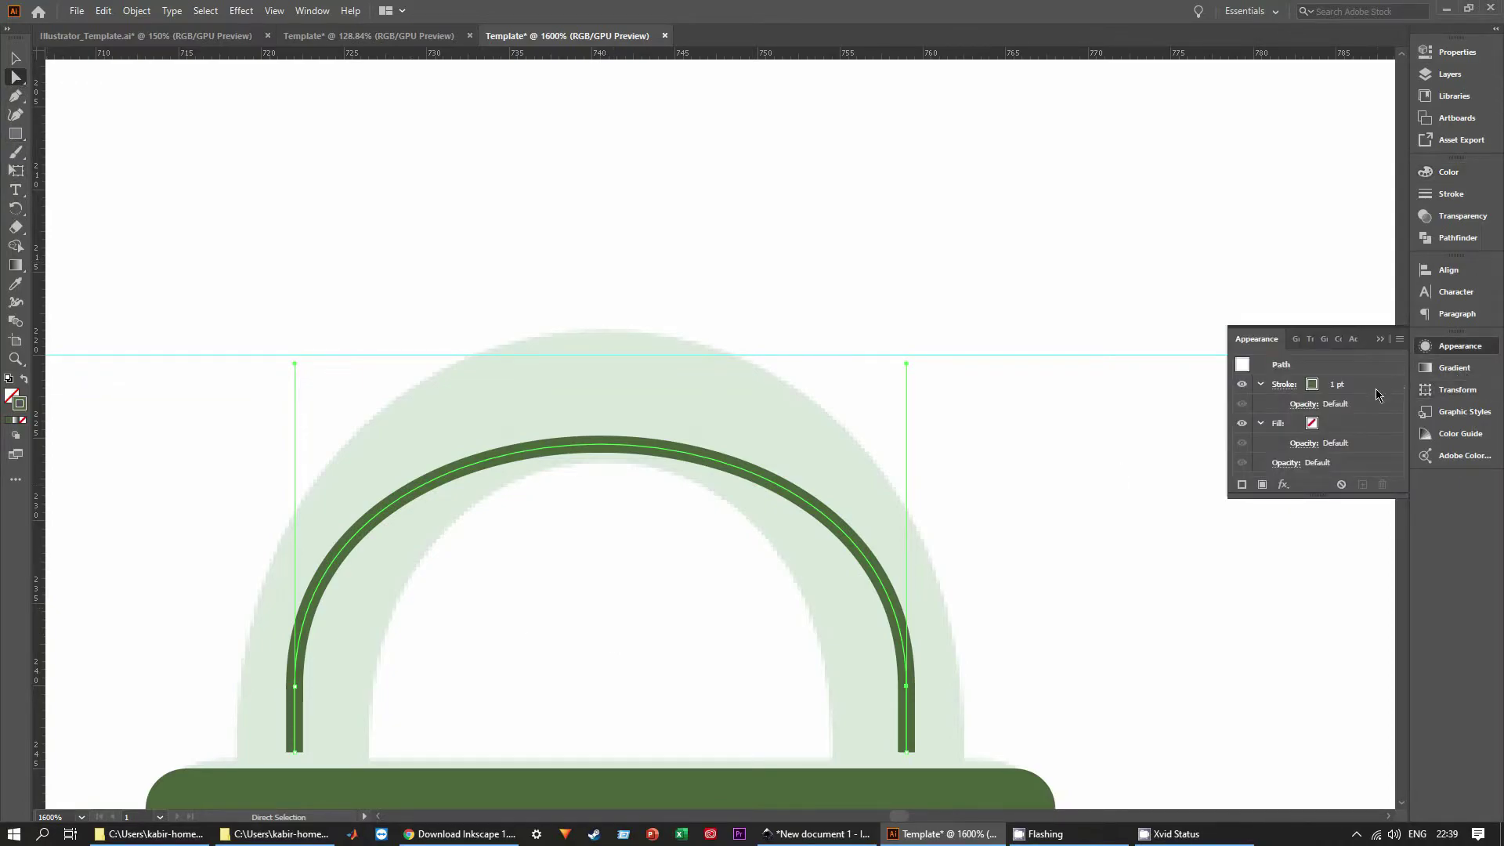
{"action": "left_click", "coordinate": [1338, 391]}
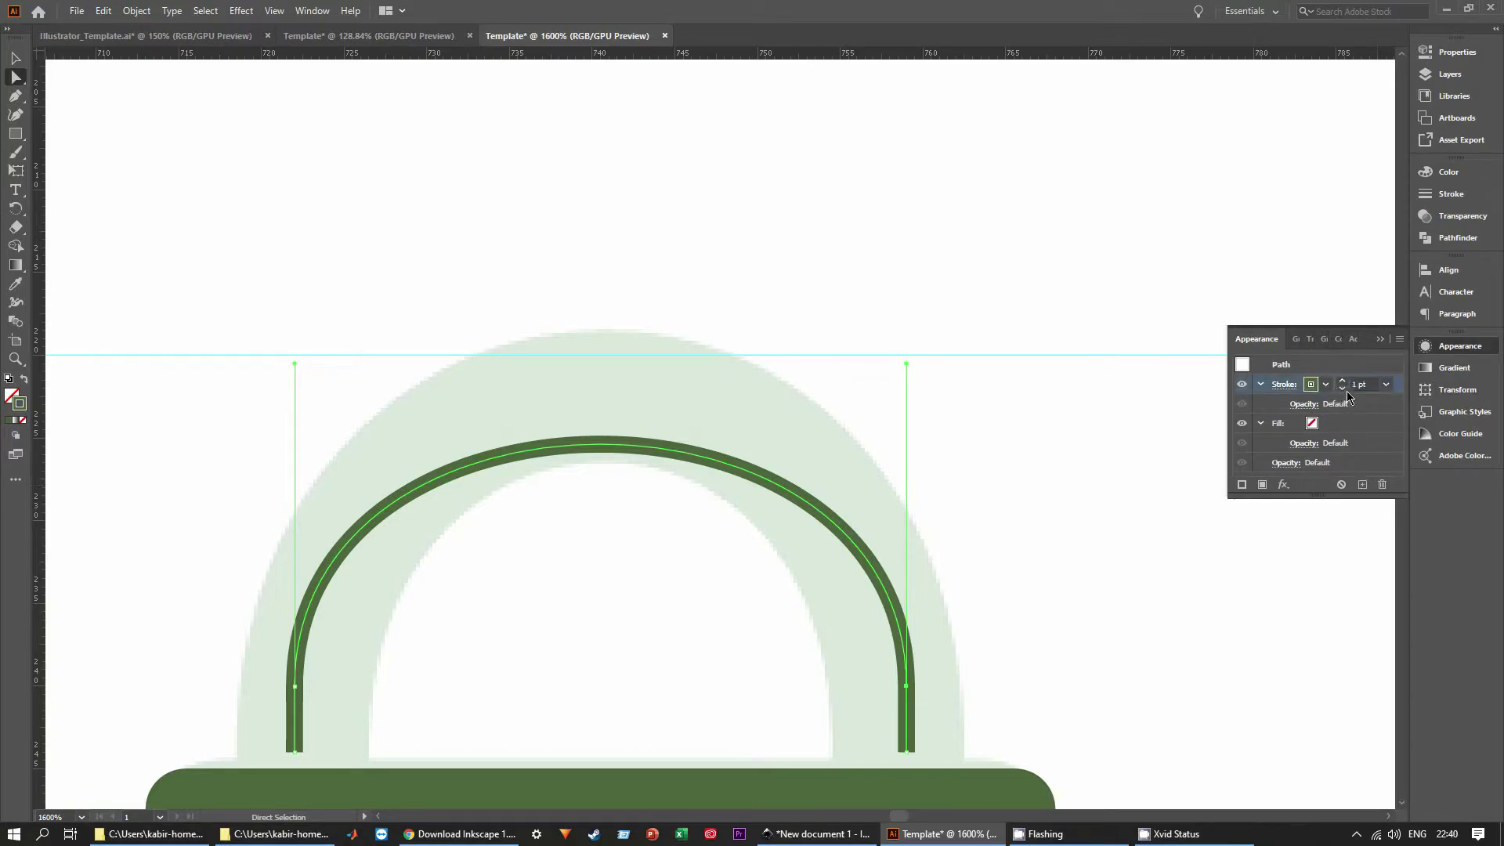
{"action": "left_click", "coordinate": [1357, 384]}
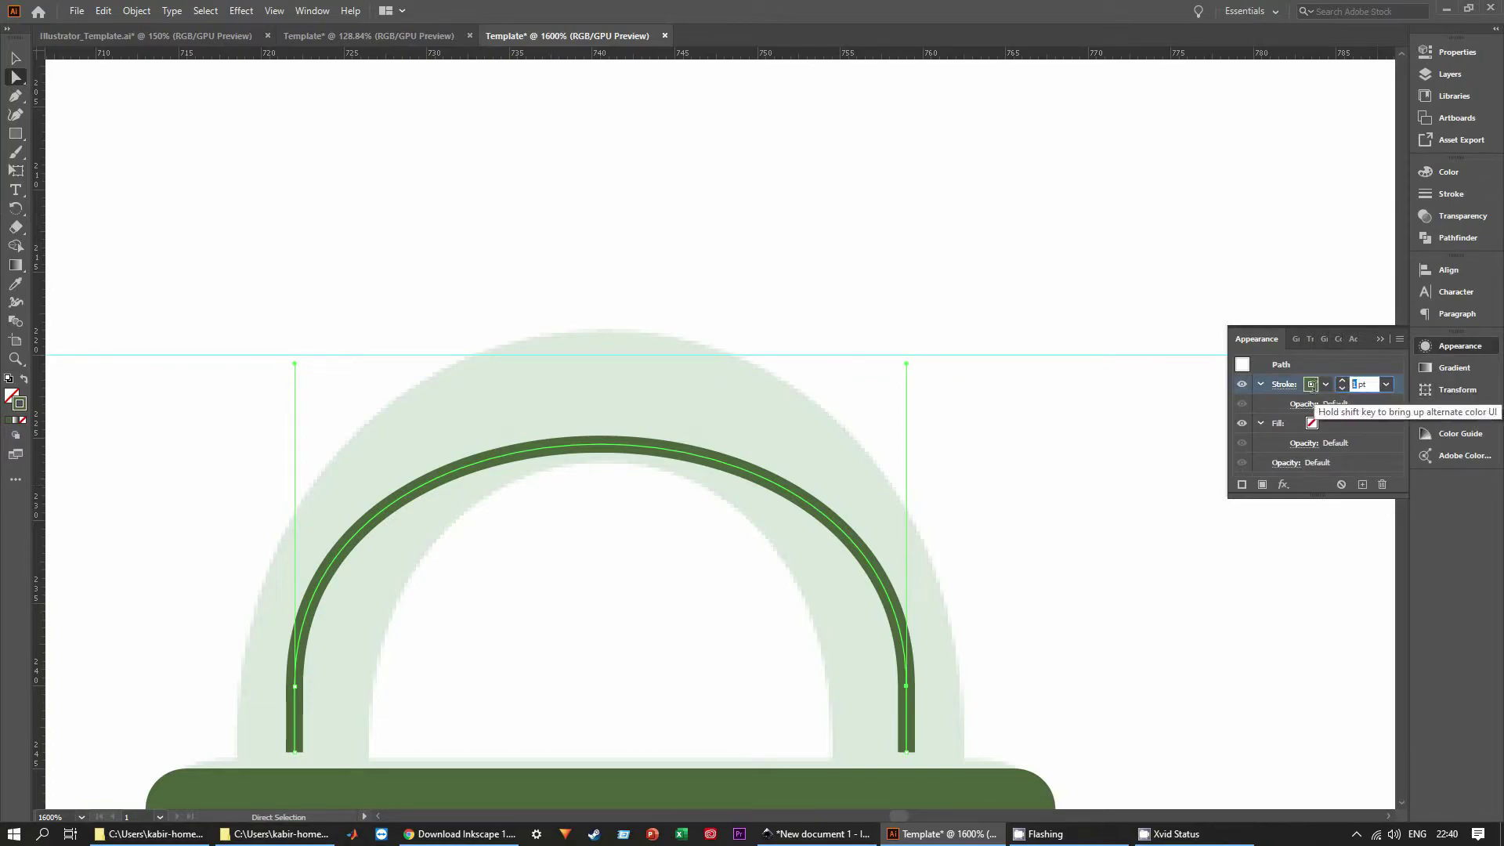
{"action": "key", "text": "Return"}
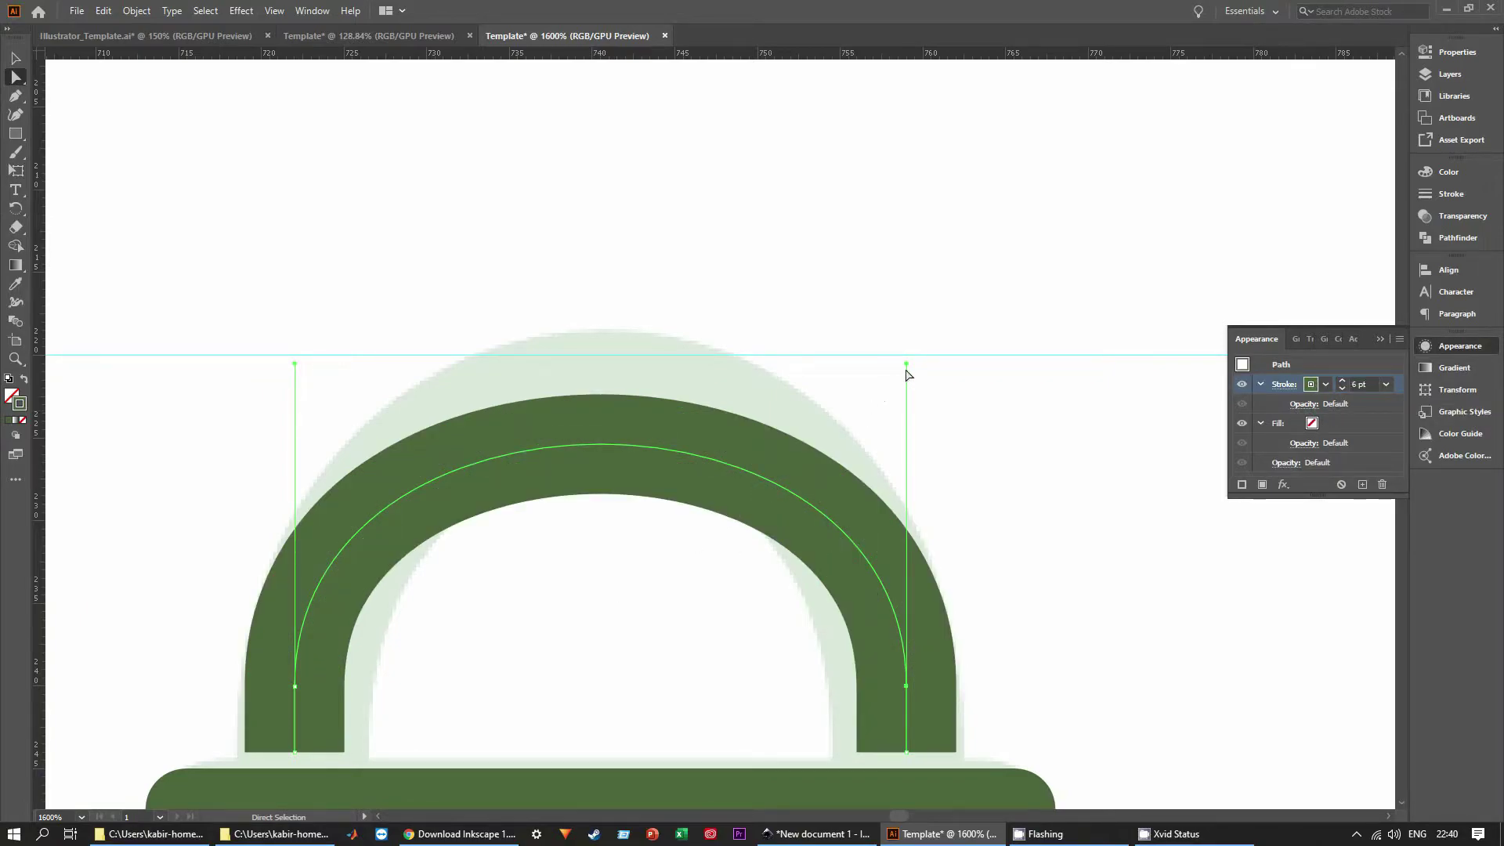
Raise the shackle's right curve handle, move the guide up to its tip, and extend the left handle to the same guide.
{"action": "left_click_drag", "start_coordinate": [906, 365], "coordinate": [906, 305]}
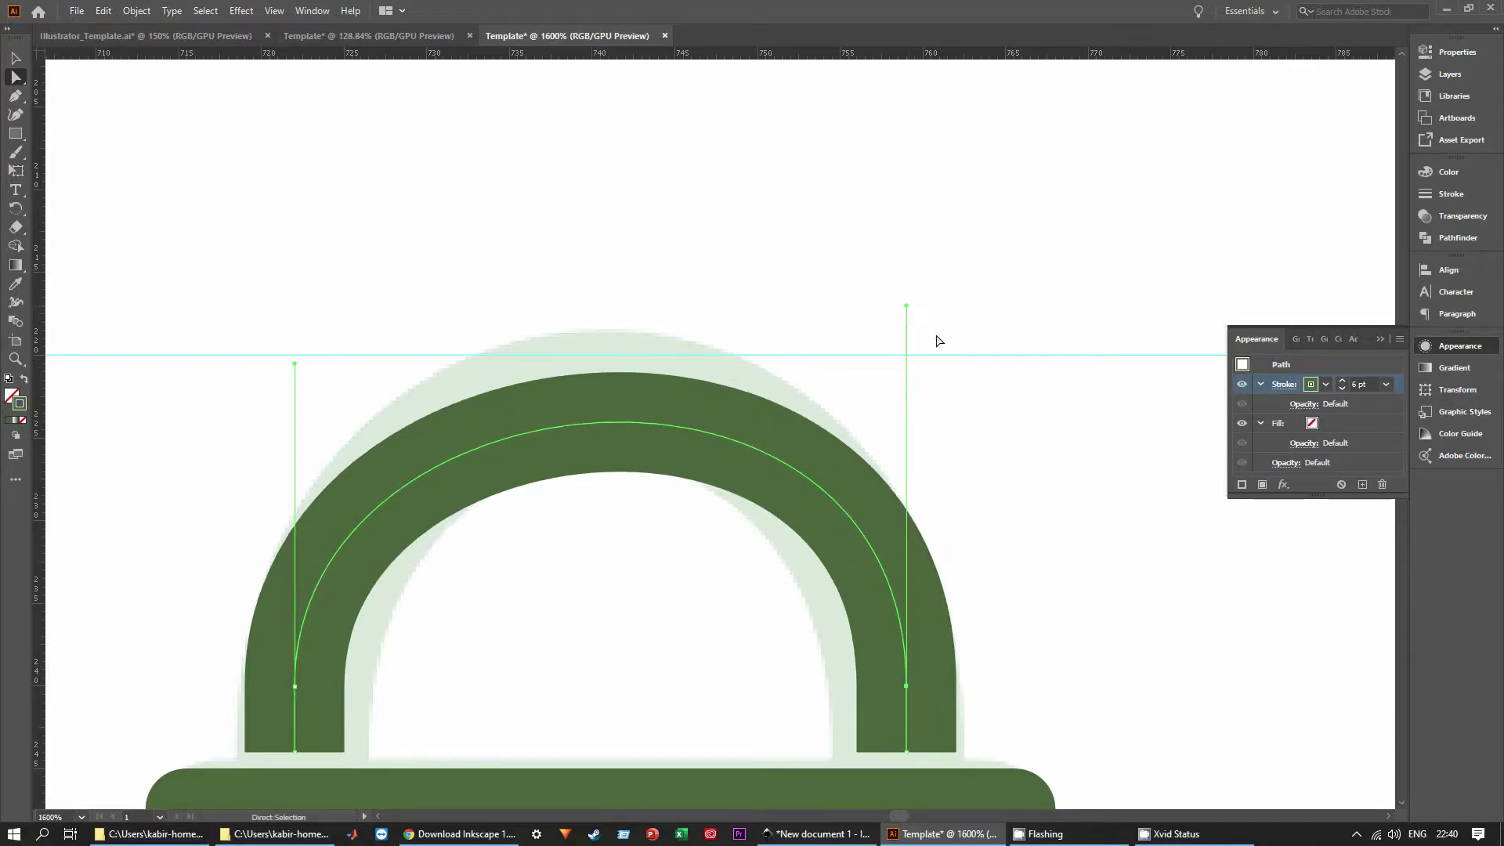
{"action": "left_click_drag", "start_coordinate": [947, 358], "coordinate": [942, 309]}
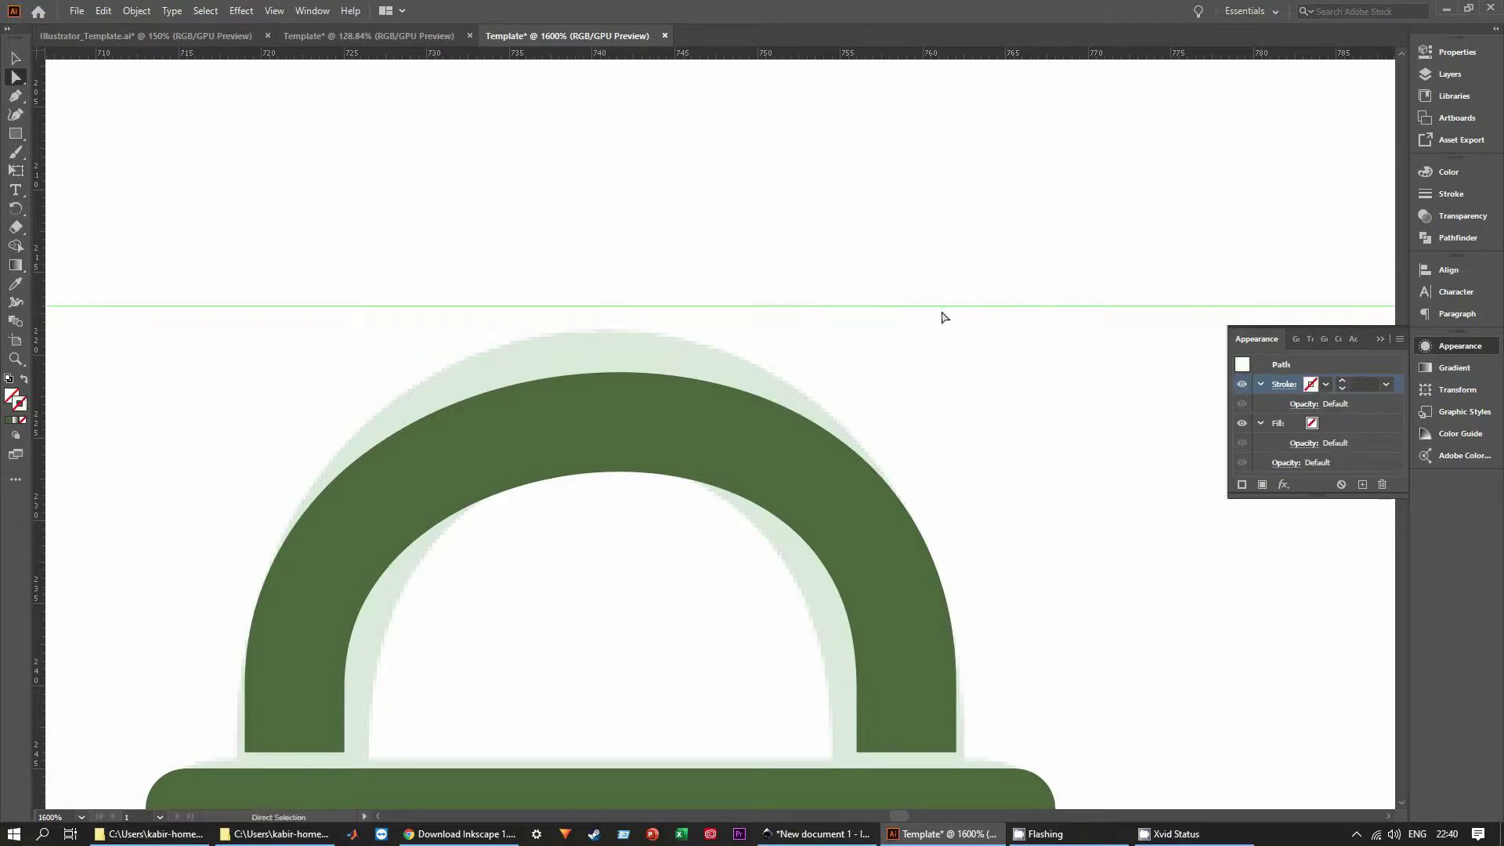
{"action": "left_click", "coordinate": [909, 644]}
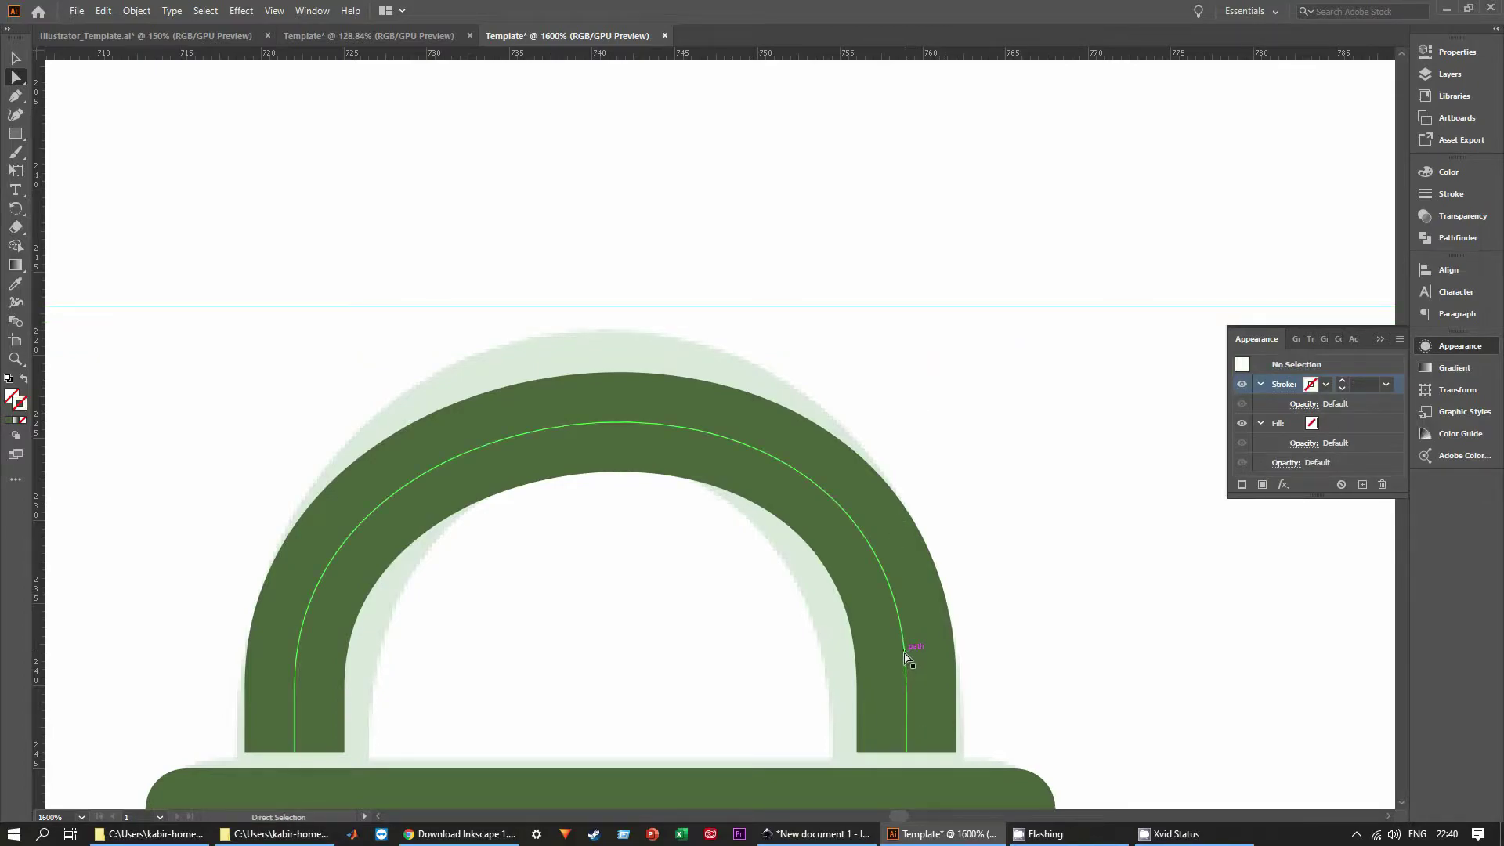
{"action": "left_click", "coordinate": [906, 678]}
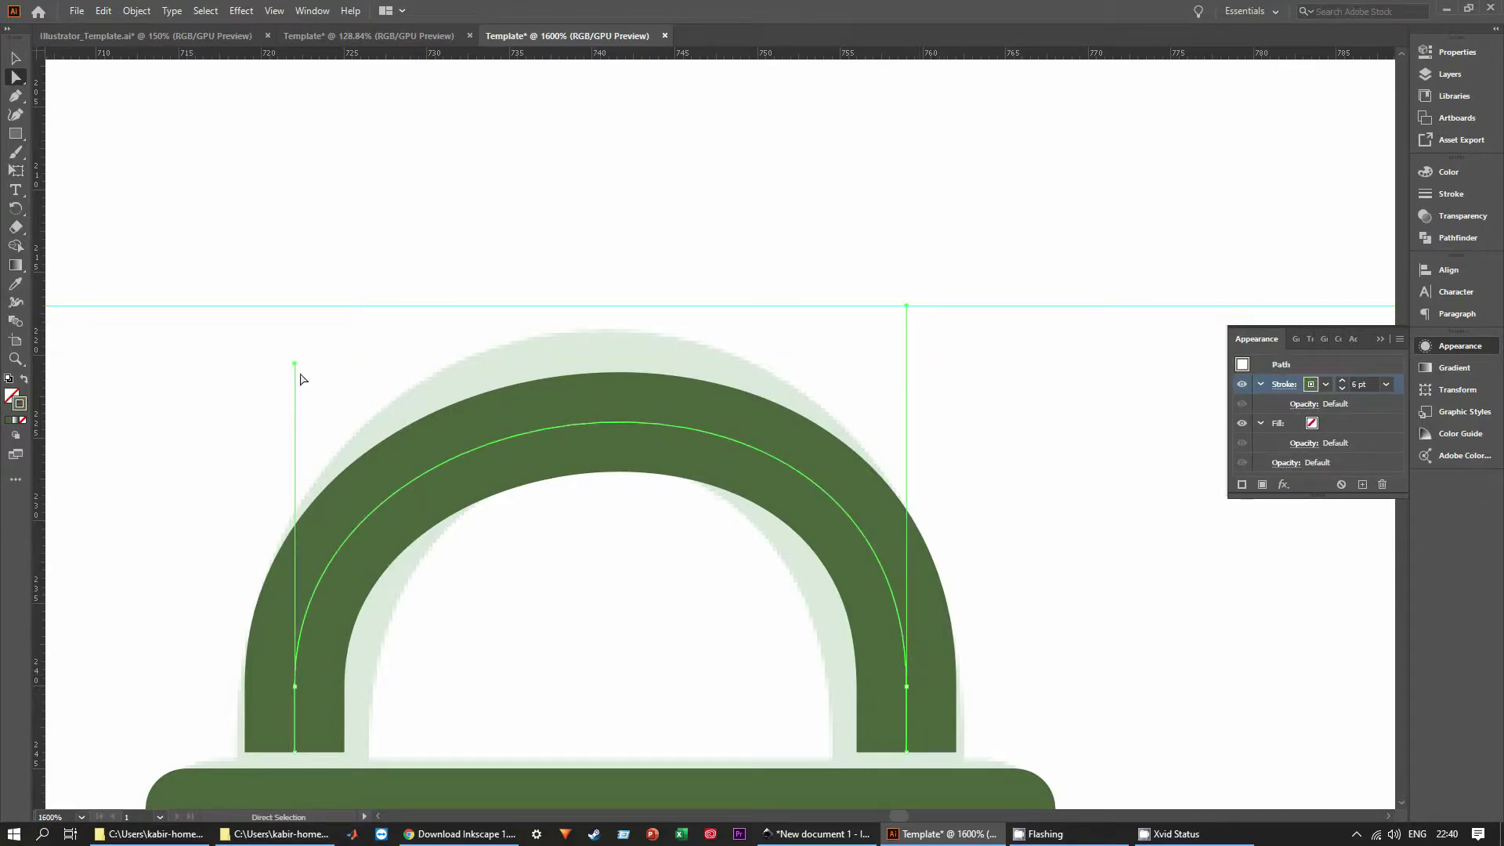
{"action": "left_click_drag", "start_coordinate": [295, 365], "coordinate": [301, 301]}
{"action": "left_click", "coordinate": [376, 237]}
{"action": "scroll", "coordinate": [773, 614], "scroll_direction": "down", "scroll_amount": 2}
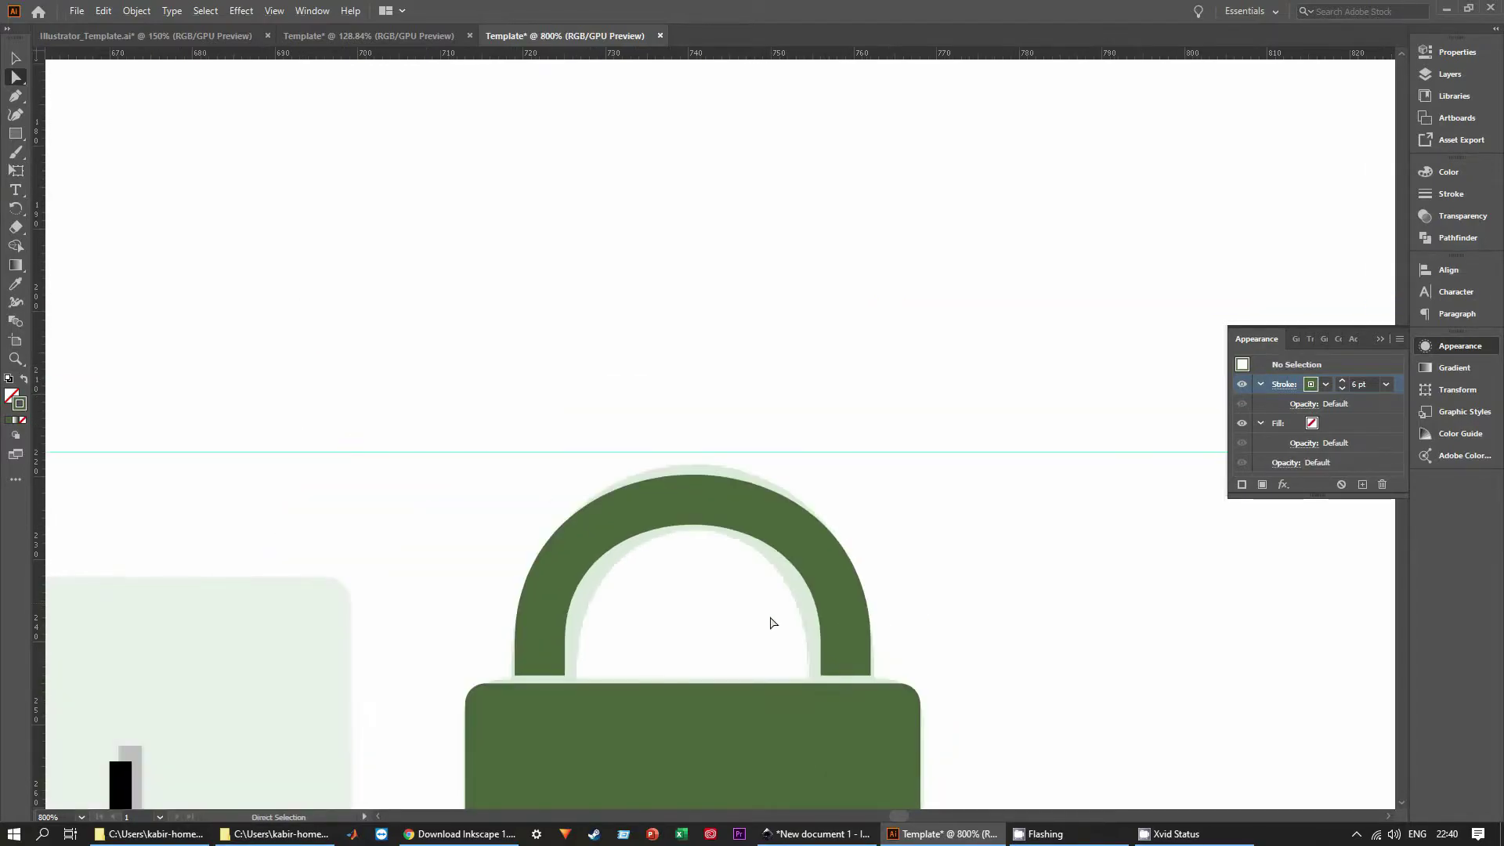
Nudge the shackle down until its ends meet the top edge of the padlock body.
{"action": "key", "text": "v"}
{"action": "left_click", "coordinate": [817, 560]}
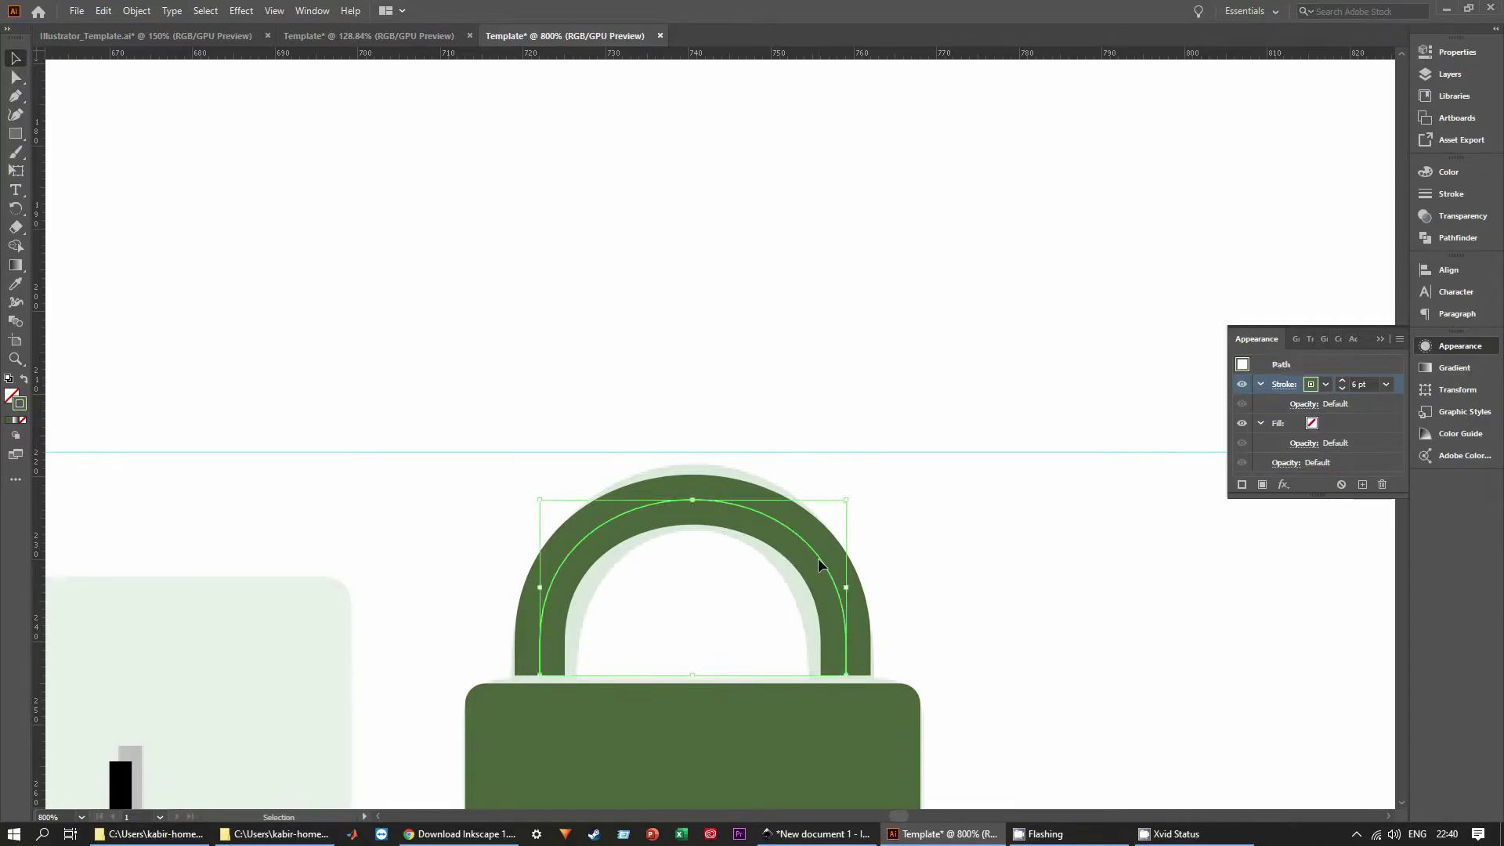
{"action": "key", "text": "Down"}
{"action": "key", "text": "Down"}
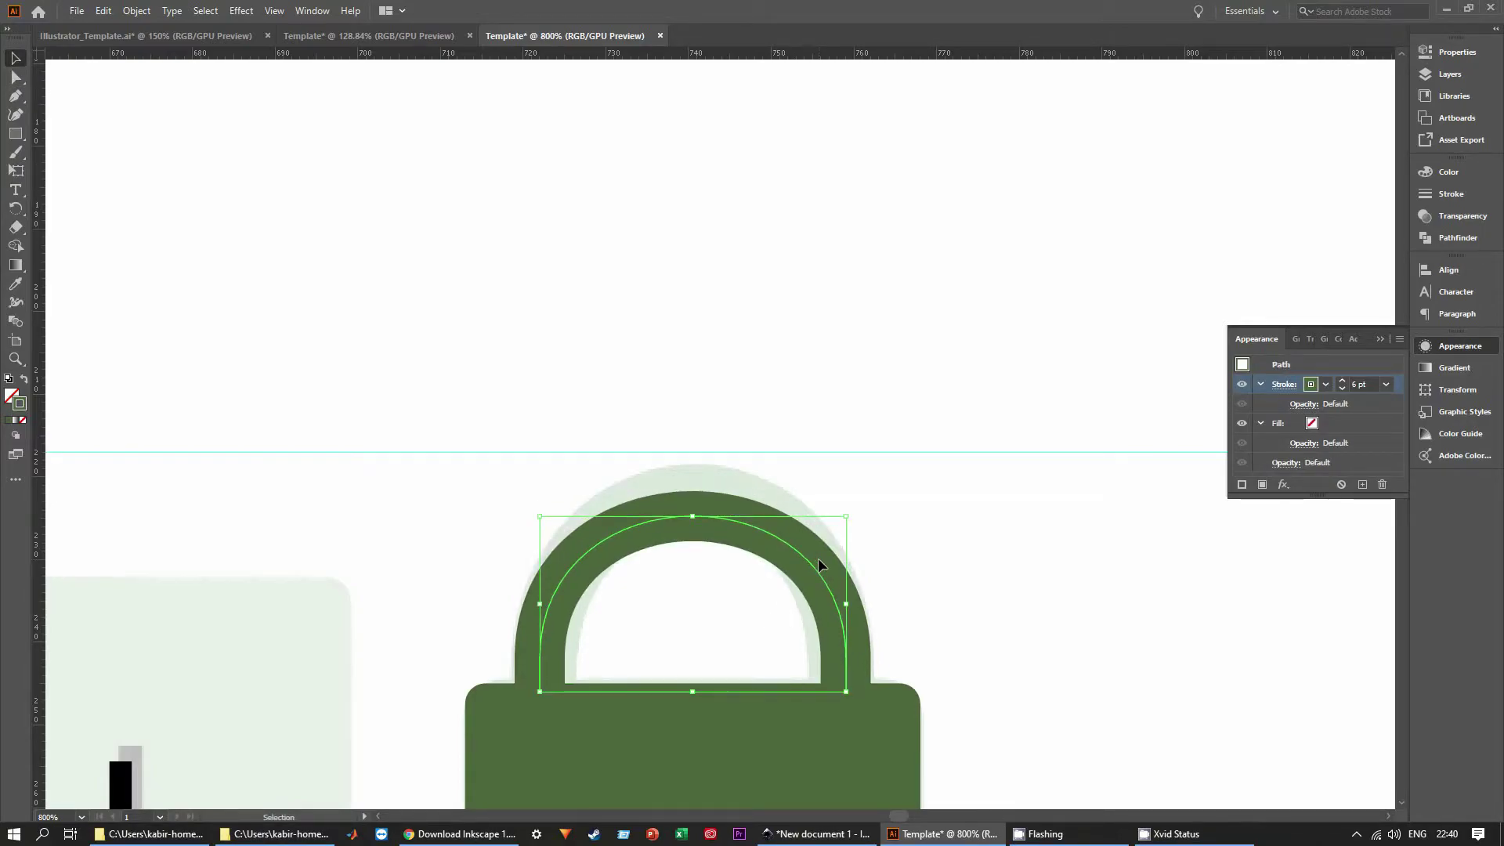
{"action": "scroll", "coordinate": [818, 557], "scroll_direction": "down", "scroll_amount": 2}
{"action": "scroll", "coordinate": [806, 694], "scroll_direction": "down", "scroll_amount": 3}
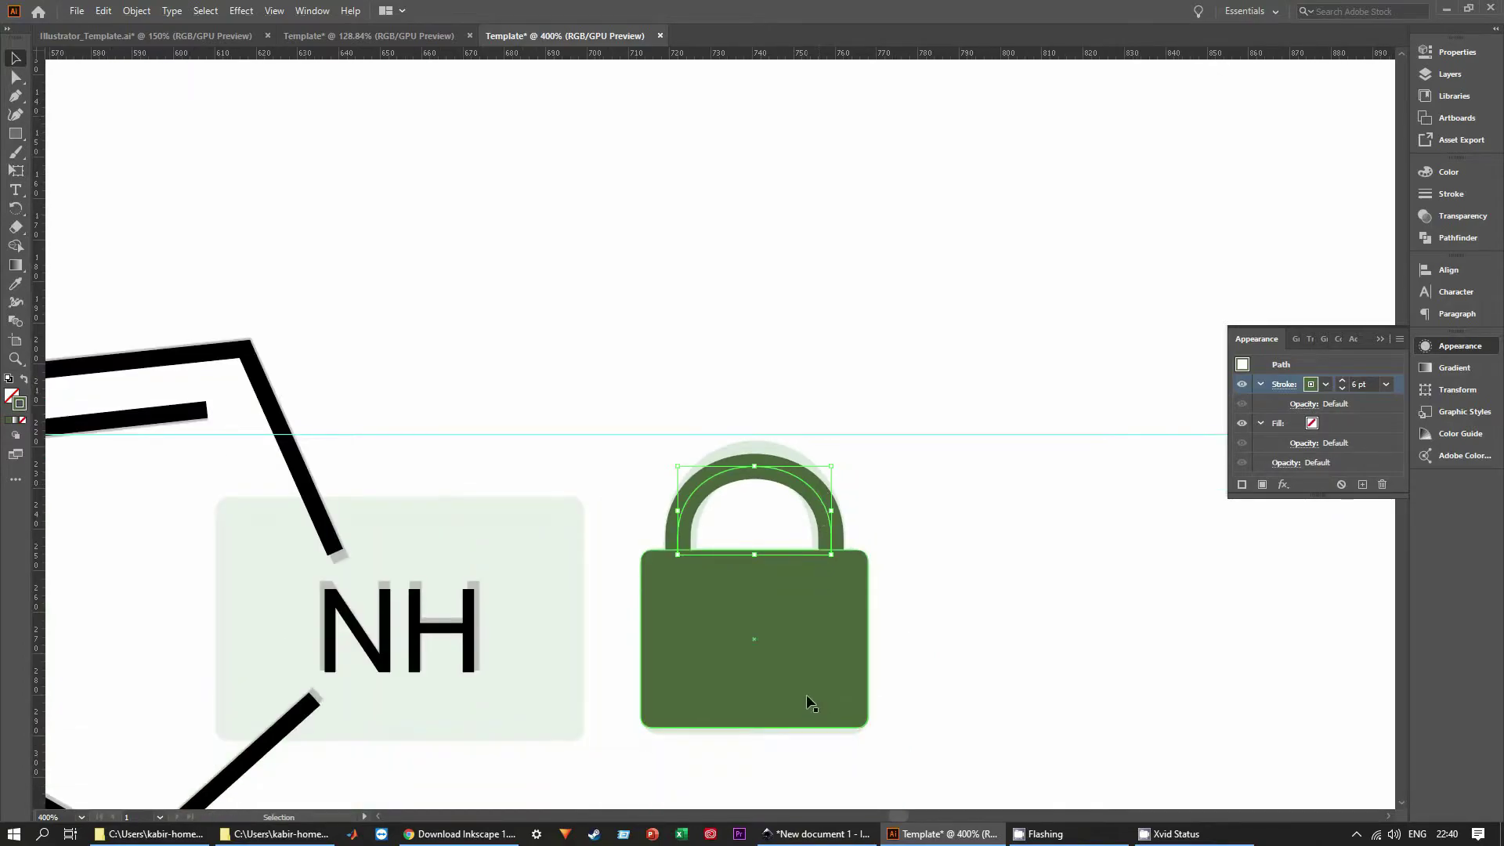
{"action": "left_click", "coordinate": [988, 692]}
Draw a white, strokeless circle about 10 px in diameter with the Ellipse tool near the middle of the padlock body.
{"action": "scroll", "coordinate": [740, 639], "scroll_direction": "up", "scroll_amount": 2}
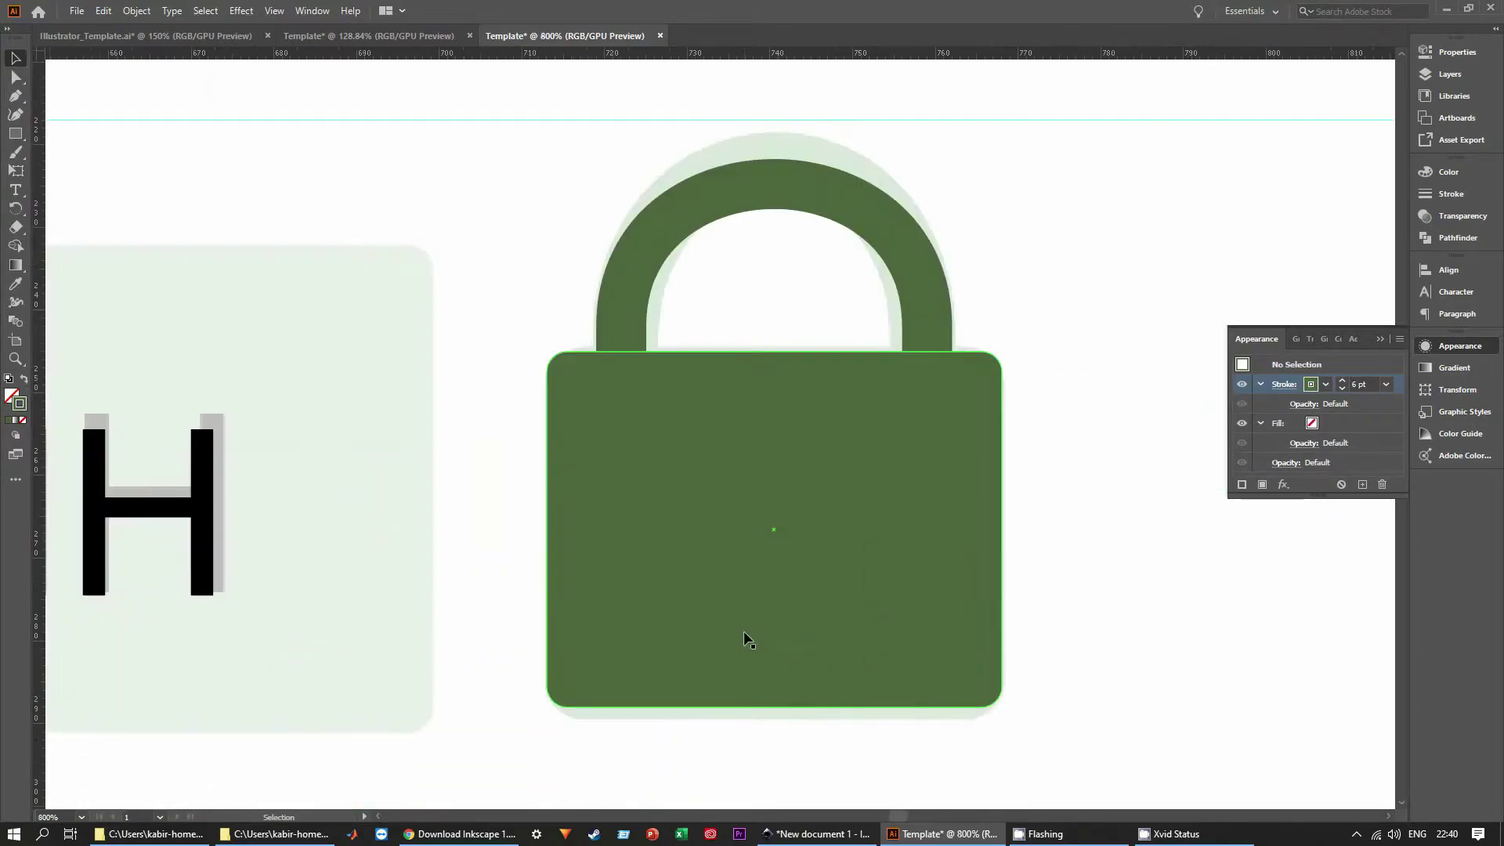
{"action": "scroll", "coordinate": [830, 513], "scroll_direction": "up", "scroll_amount": 1}
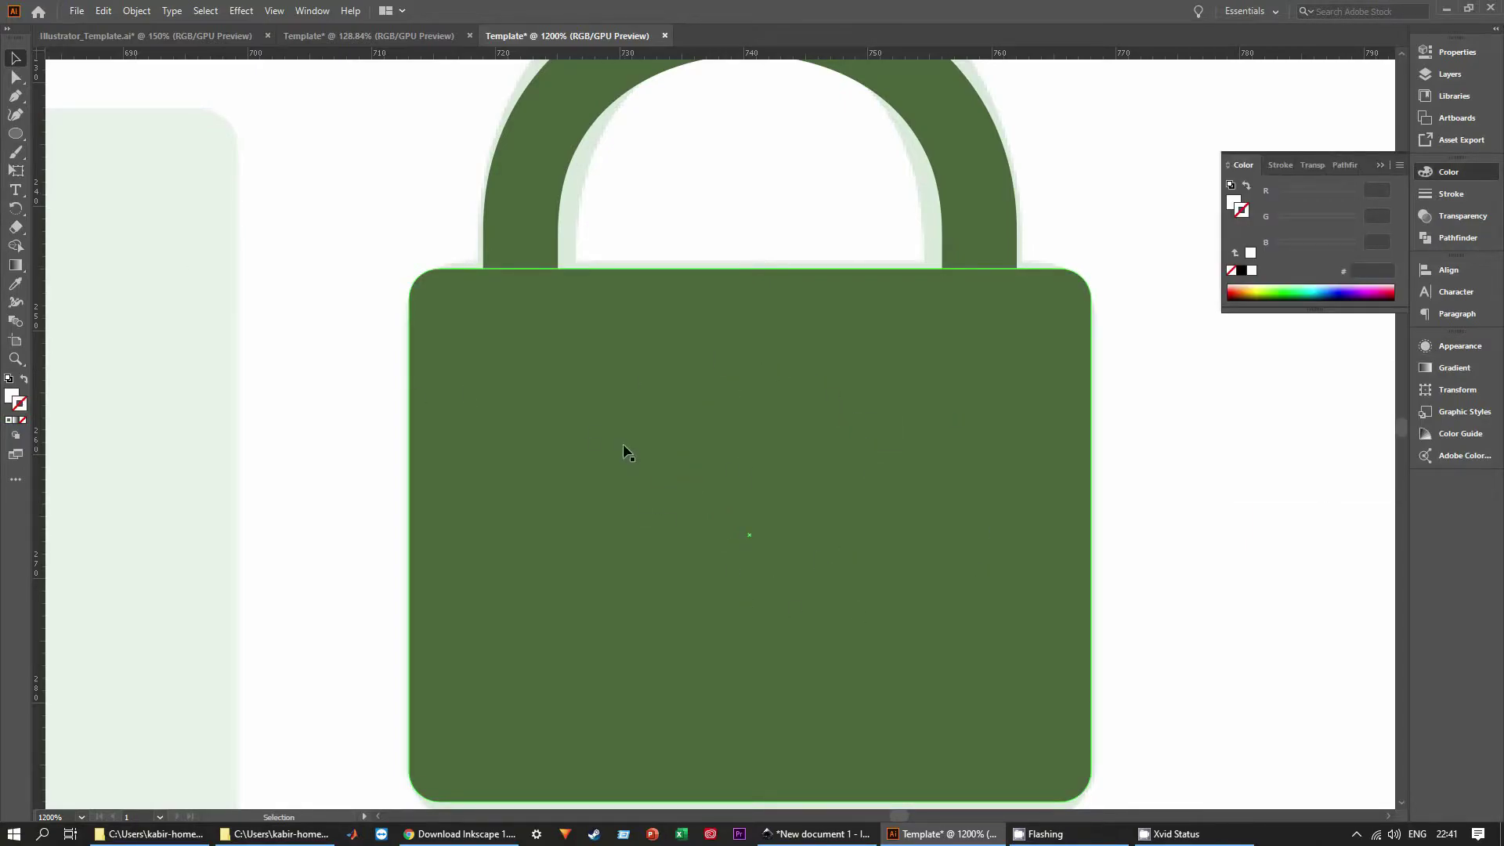
{"action": "left_click", "coordinate": [119, 194]}
{"action": "left_click", "coordinate": [16, 135]}
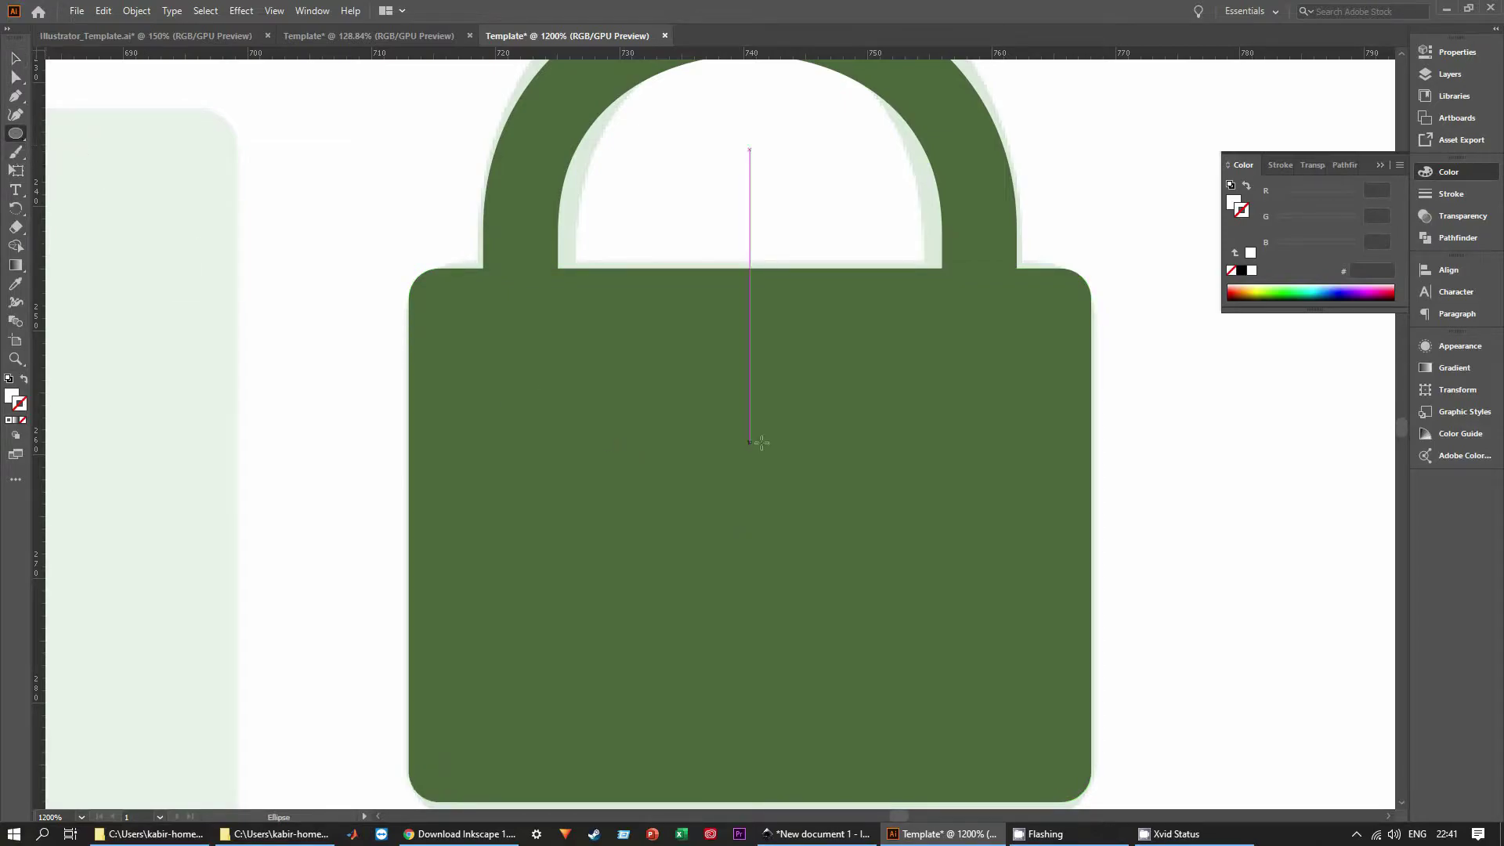
{"action": "left_click_drag", "start_coordinate": [694, 417], "coordinate": [801, 520]}
{"action": "left_click_drag", "start_coordinate": [802, 519], "coordinate": [816, 537]}
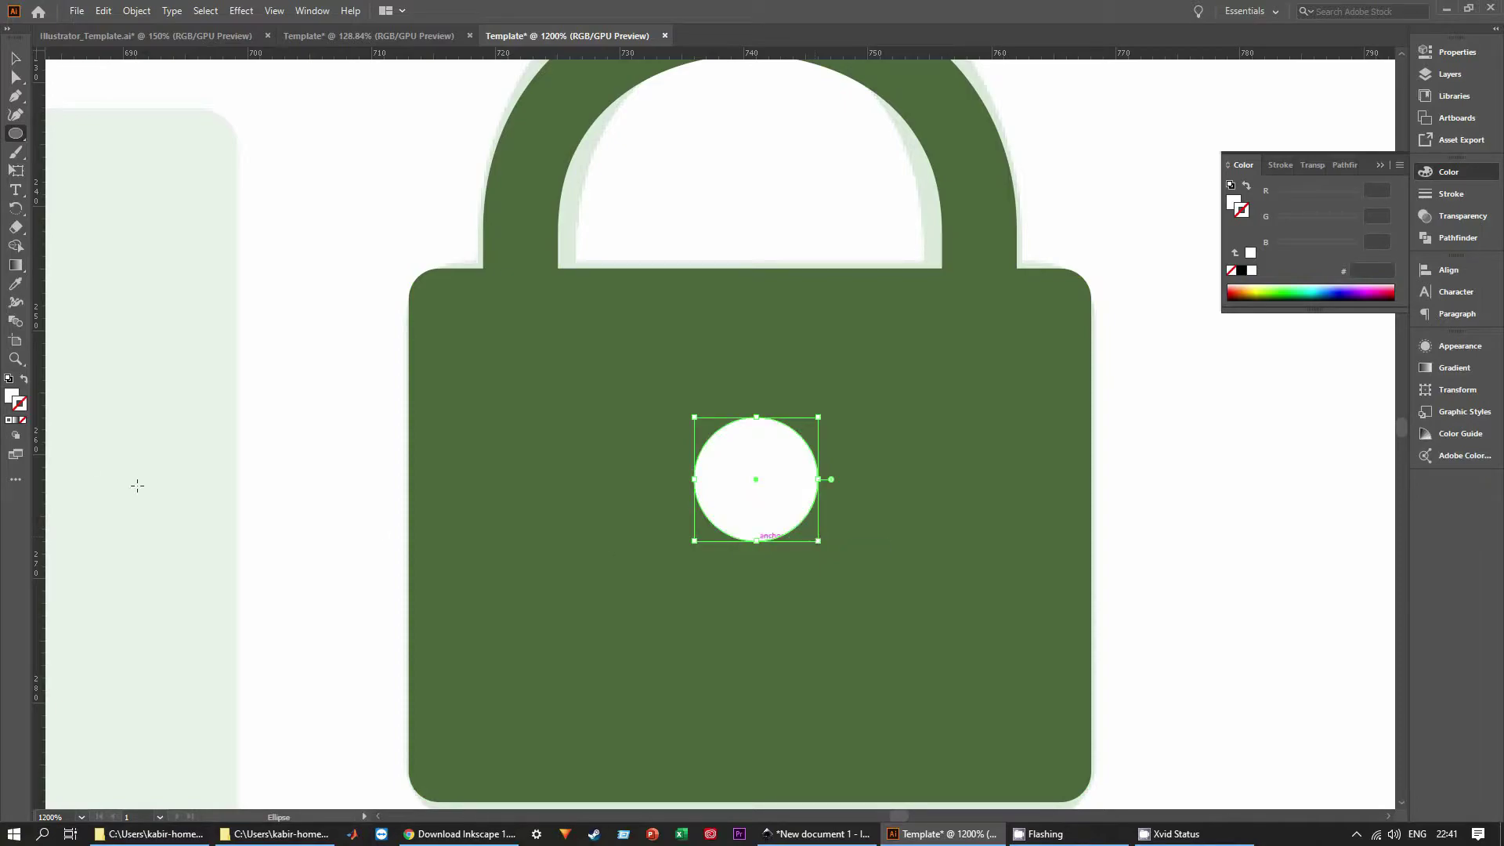
{"action": "left_click", "coordinate": [11, 395]}
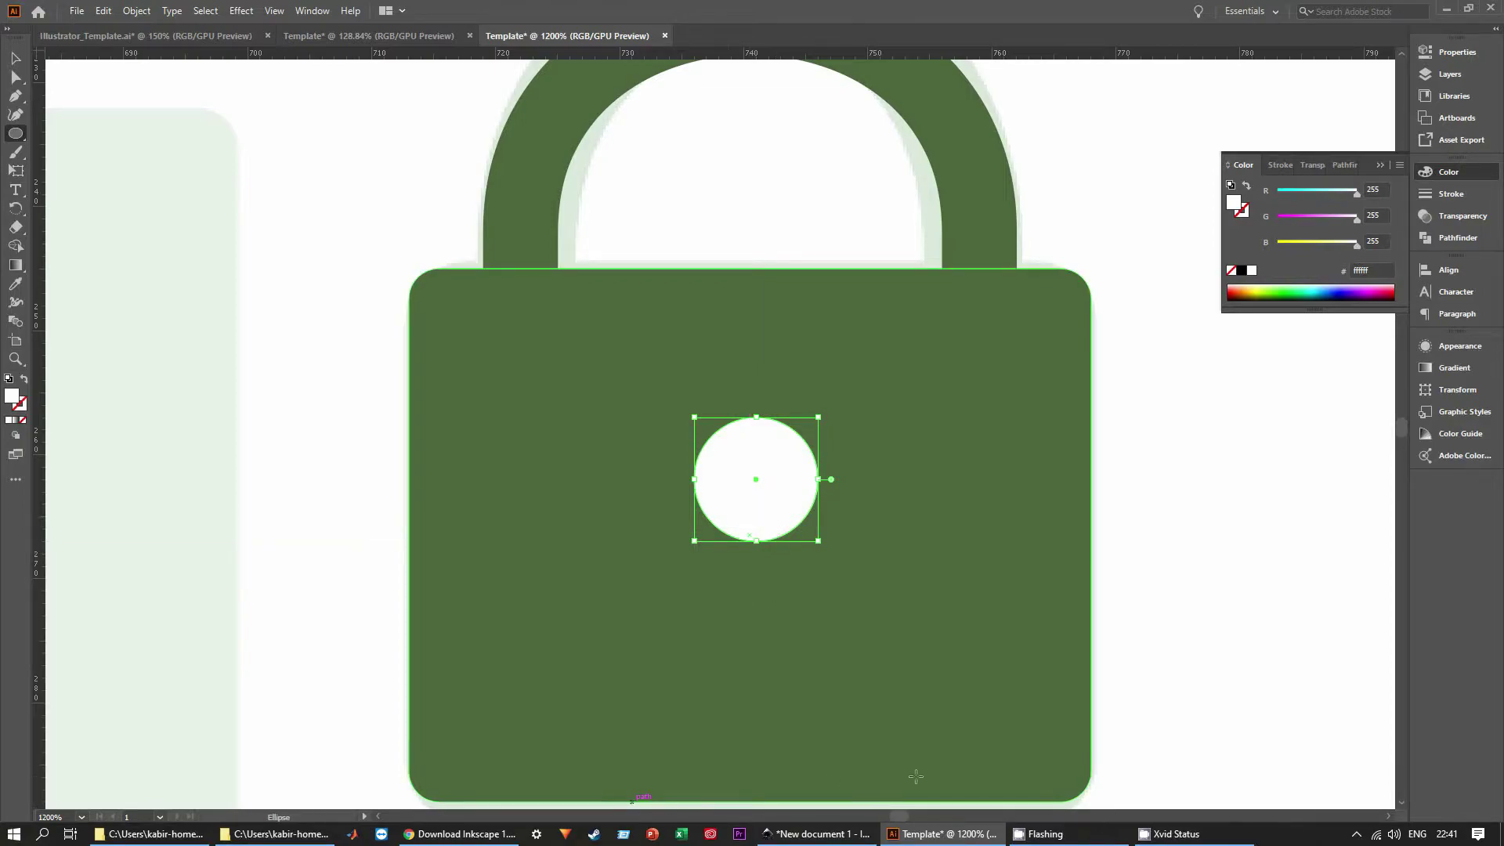
Draw a closed white right triangle with the Pen tool, from near the circle's centre downward, 8 px wide and about 22 px tall.
{"action": "left_click", "coordinate": [17, 96]}
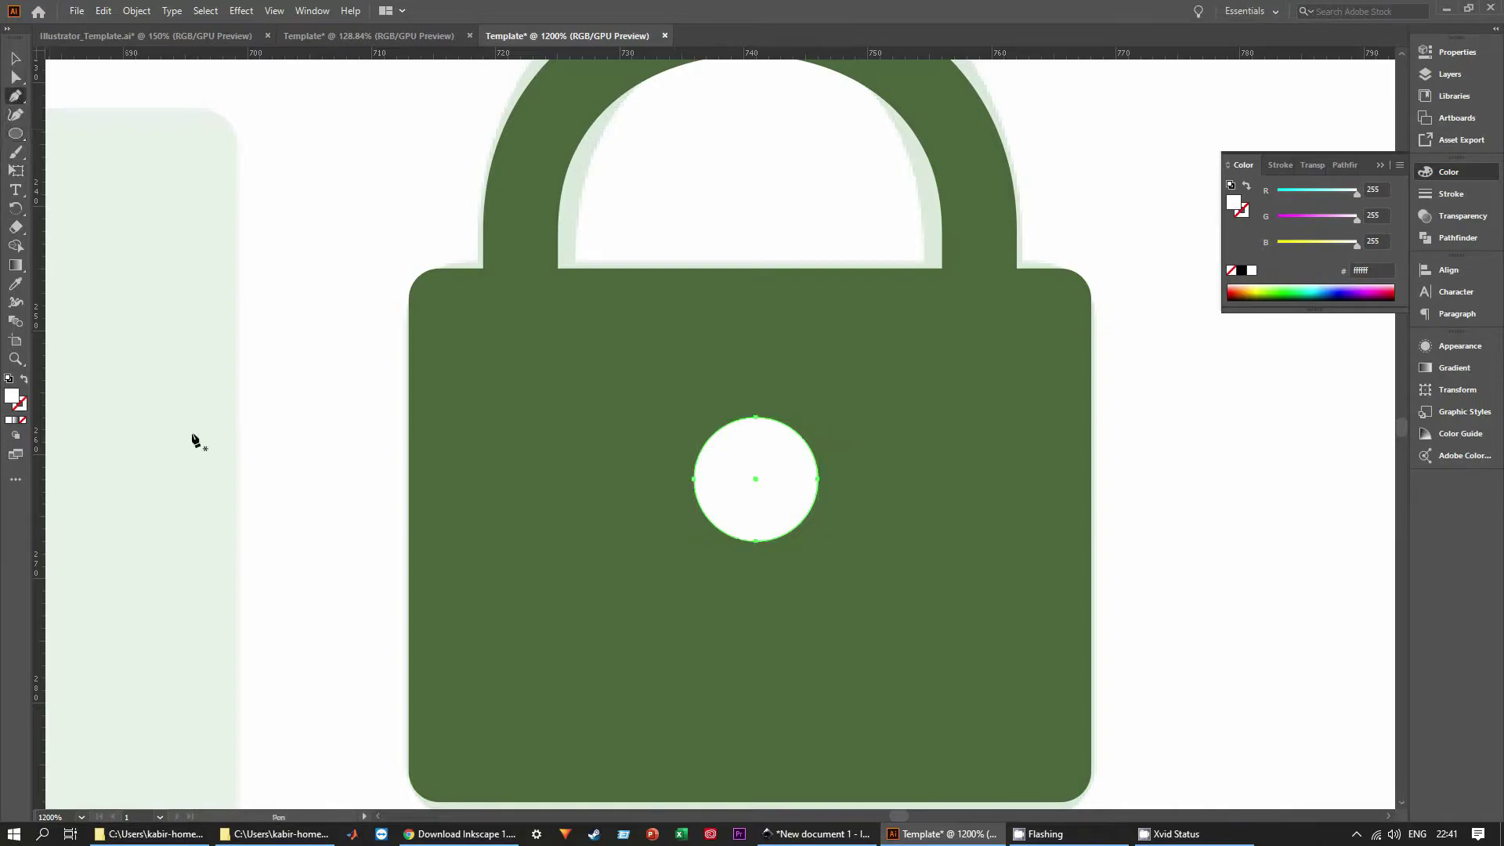
{"action": "left_click", "coordinate": [756, 493]}
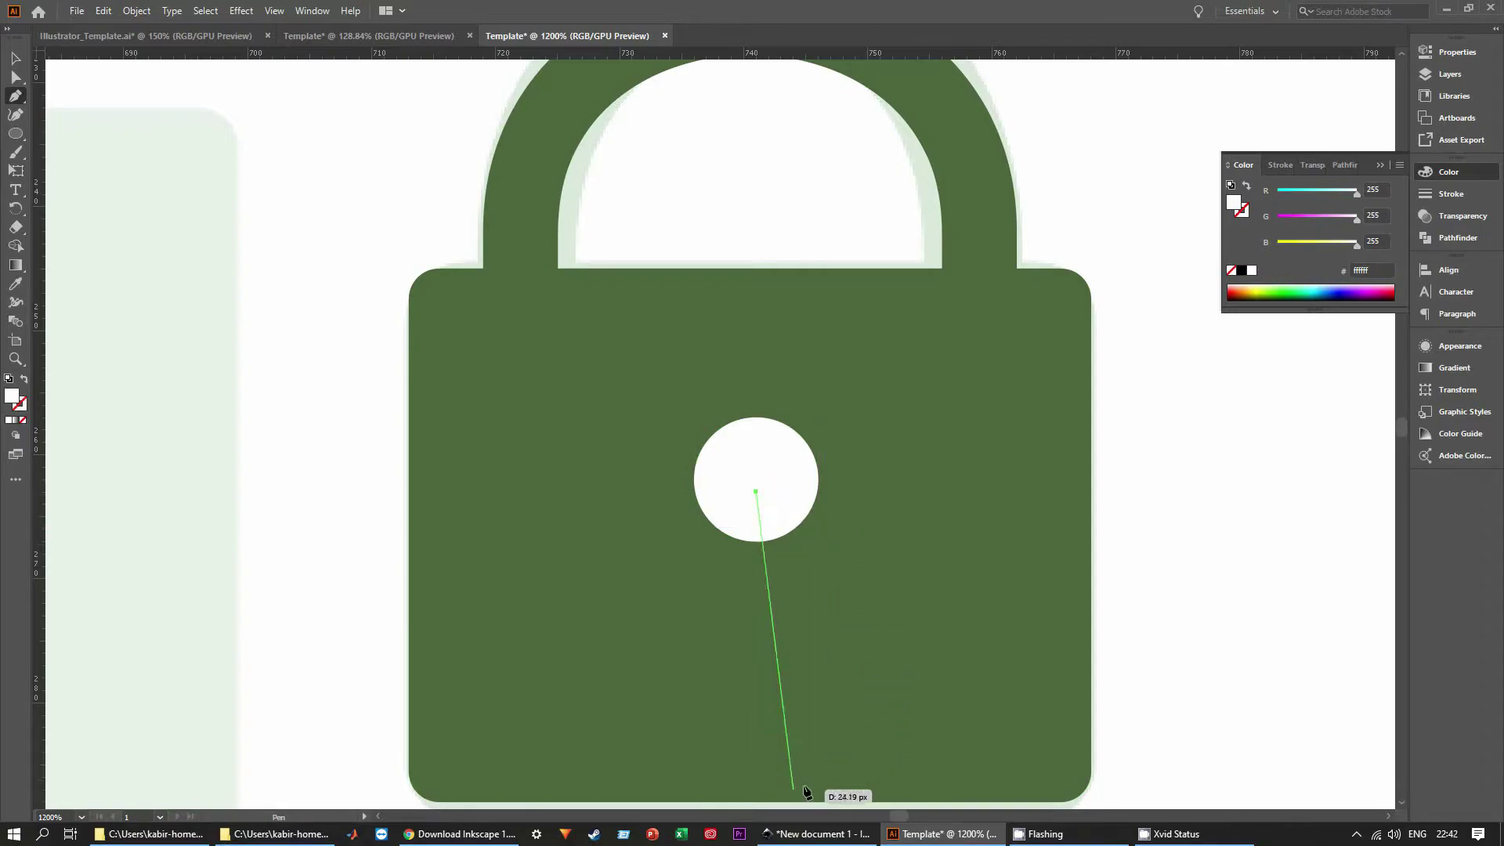
{"action": "left_click", "coordinate": [855, 765]}
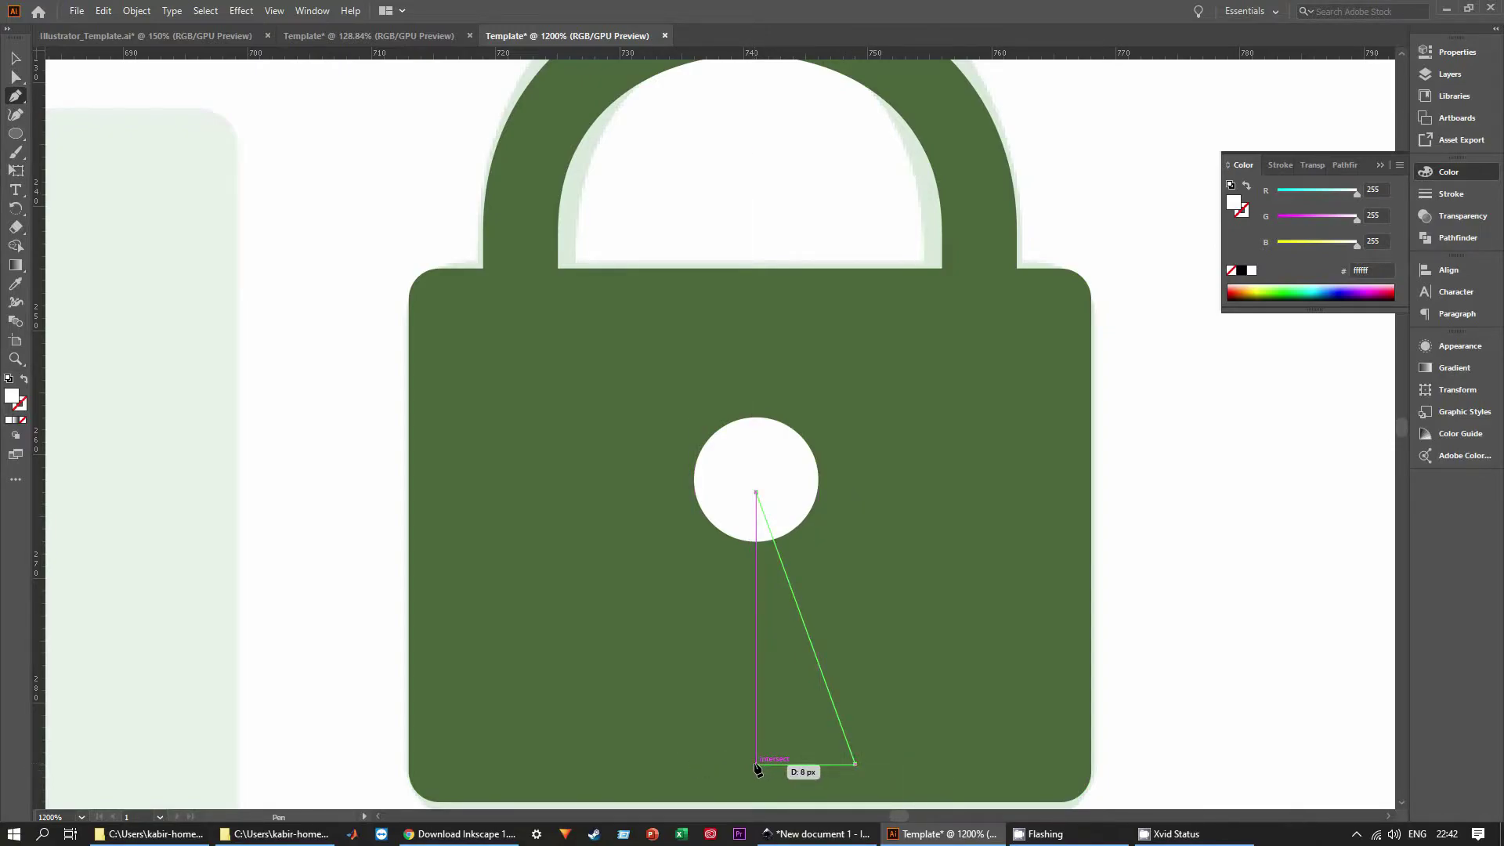
{"action": "left_click", "coordinate": [757, 764]}
{"action": "left_click", "coordinate": [757, 493]}
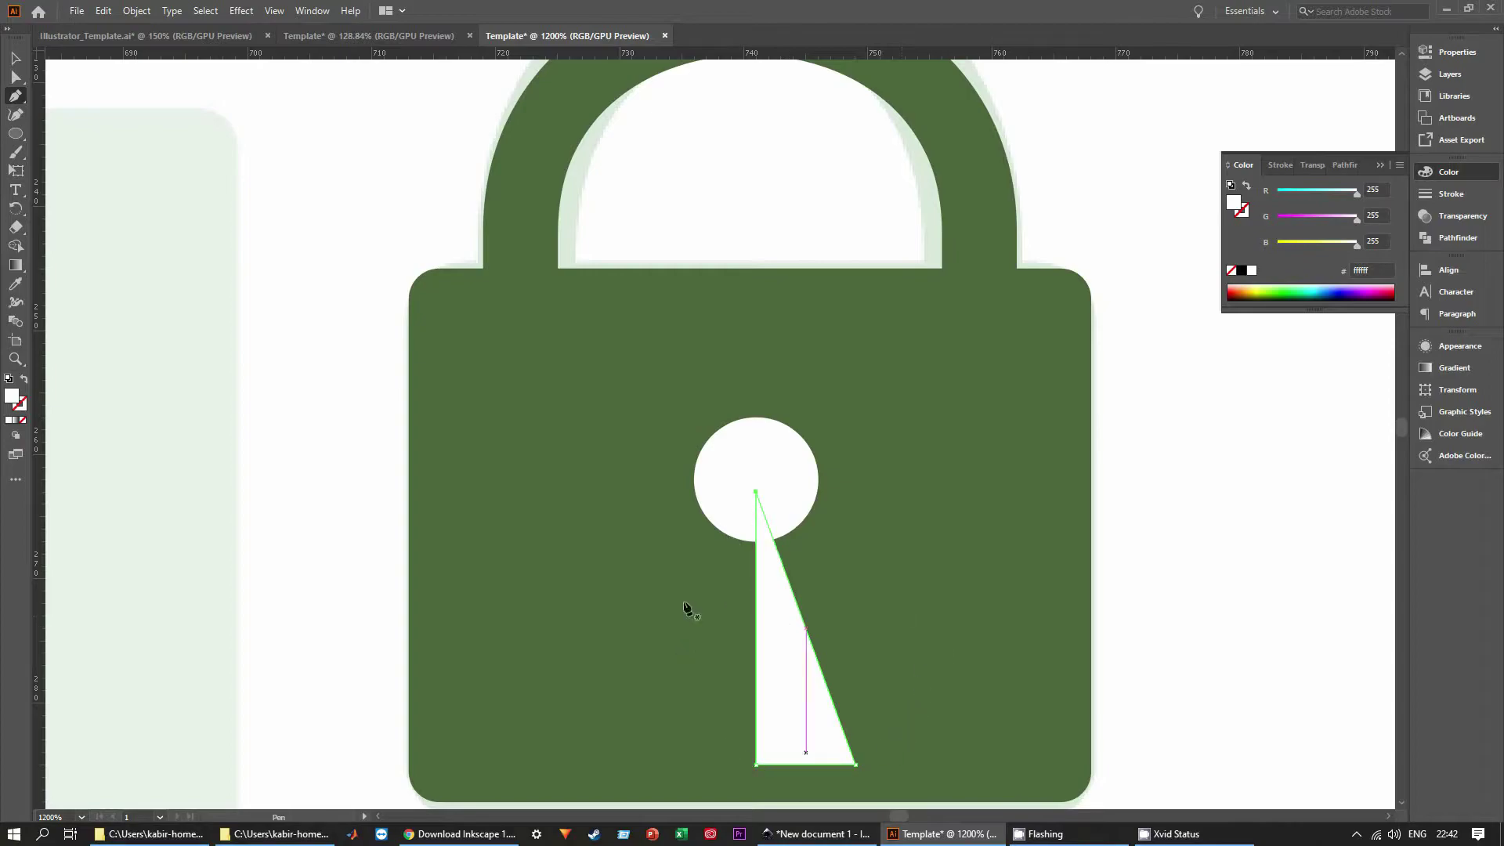
Duplicate the keyhole triangle in front and move the copy left of the original at the same height.
{"action": "key", "text": "v"}
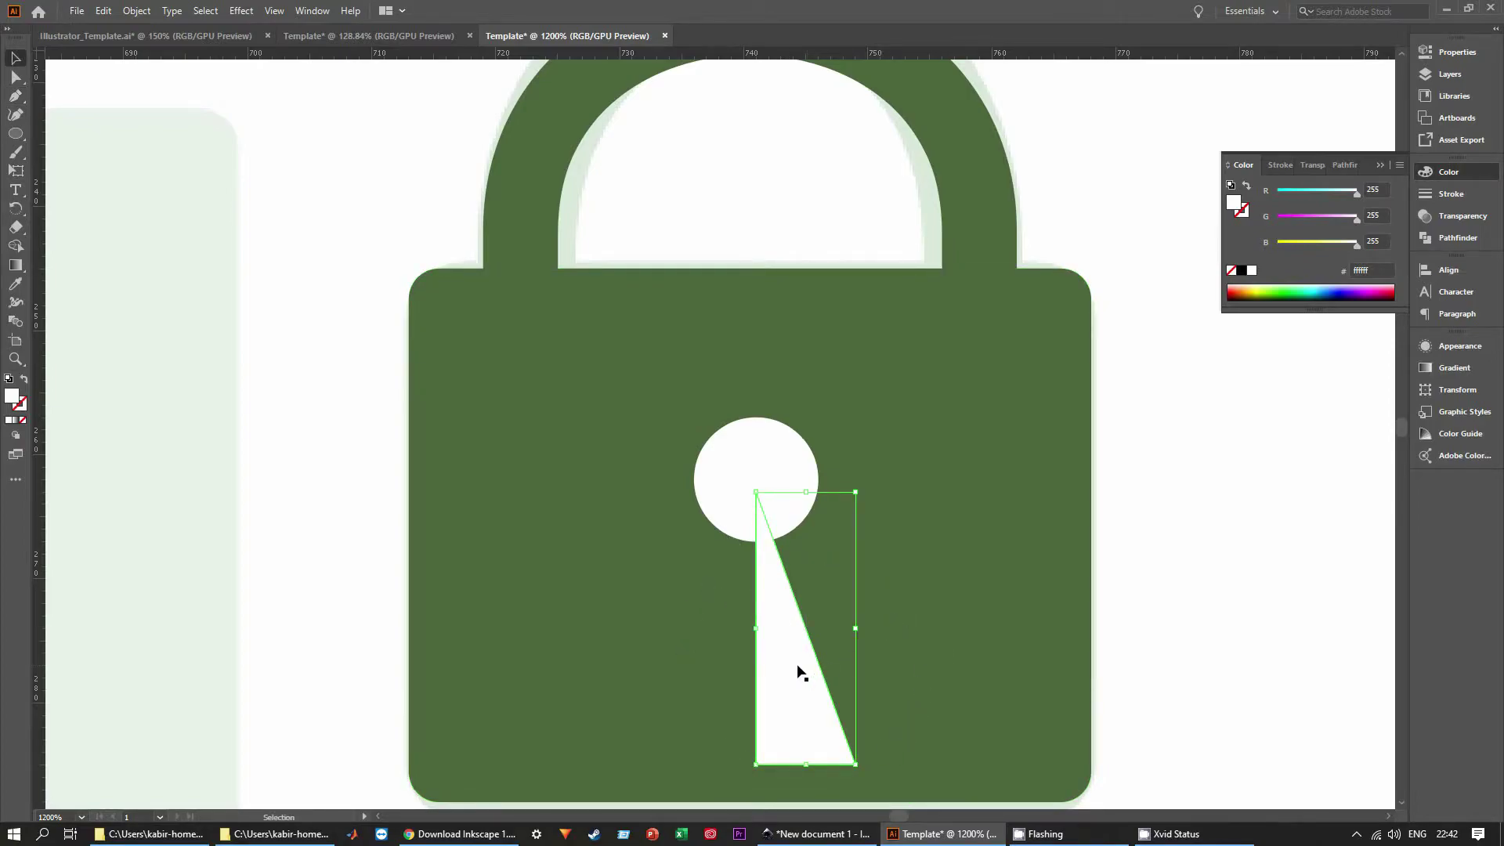
{"action": "key", "text": "a"}
{"action": "key", "text": "ctrl+f"}
{"action": "left_click_drag", "start_coordinate": [785, 660], "coordinate": [703, 662]}
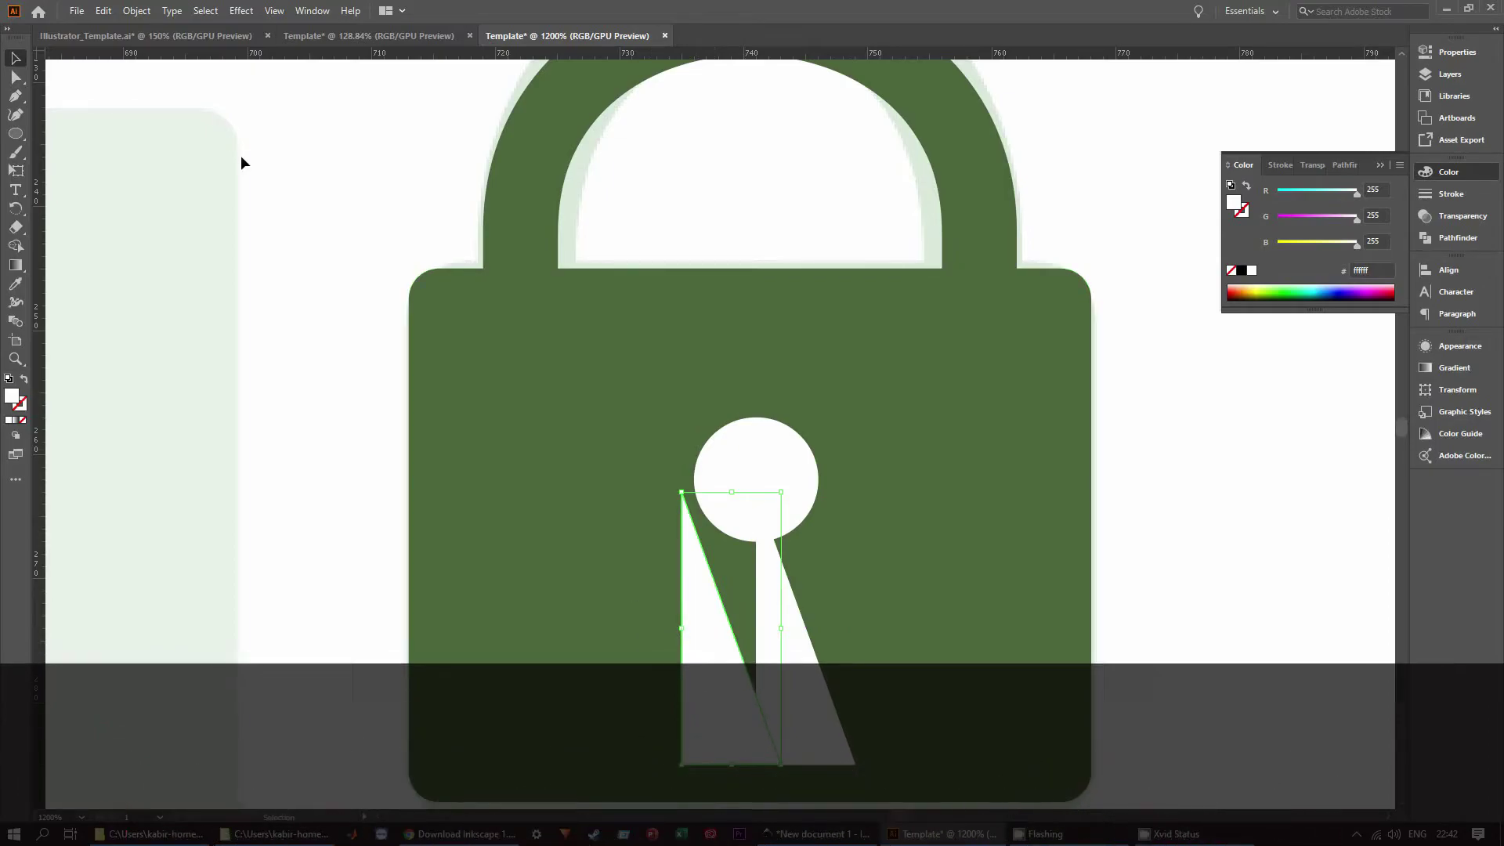
Reflect the left keyhole triangle across the vertical axis and move it left until its straight edge meets the other triangle.
{"action": "left_click", "coordinate": [136, 10]}
{"action": "mouse_move", "coordinate": [164, 30]}
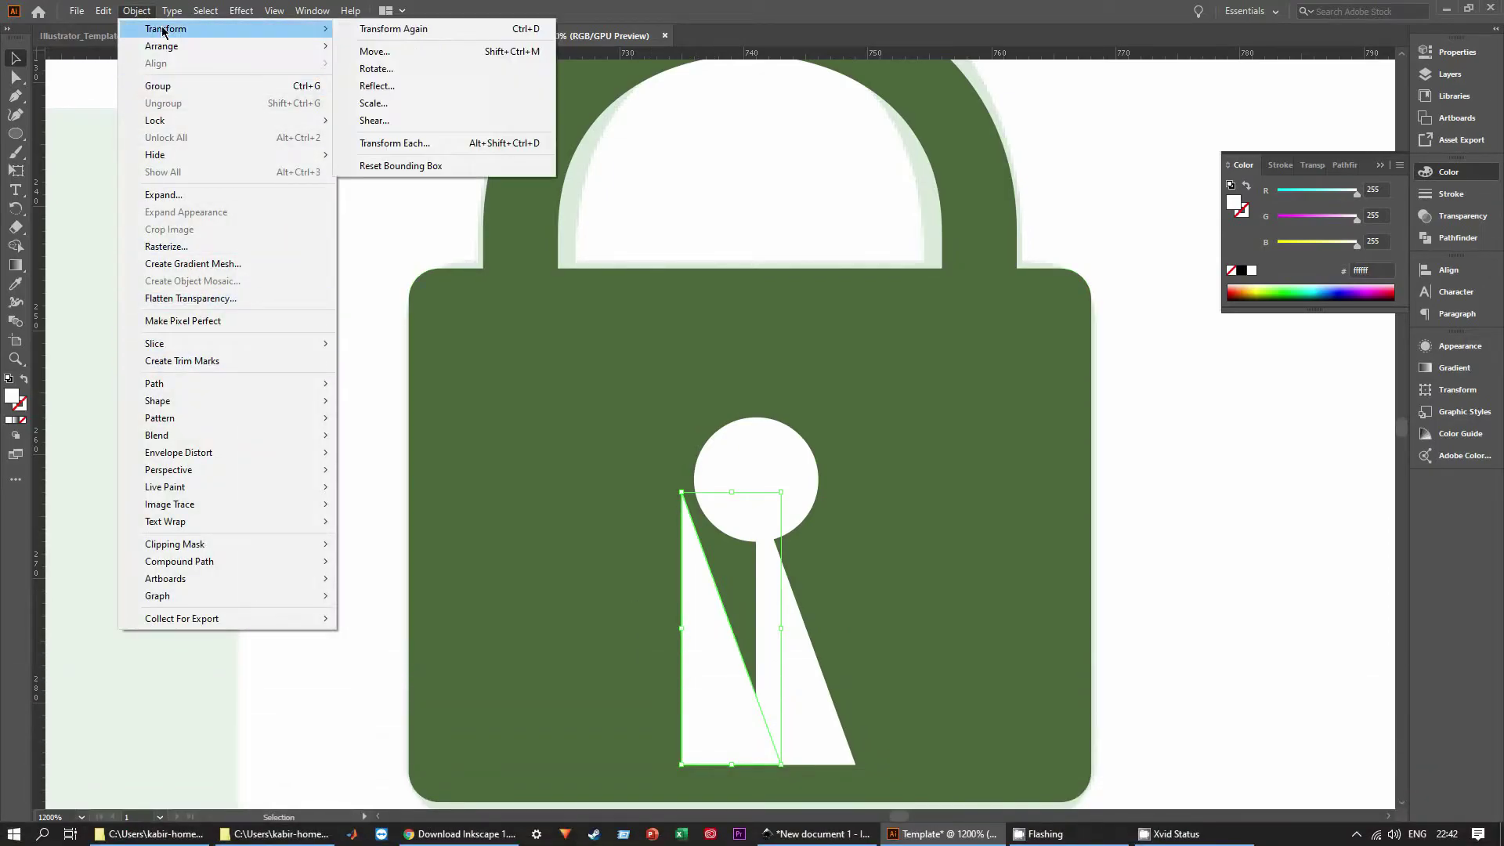
{"action": "left_click", "coordinate": [421, 87]}
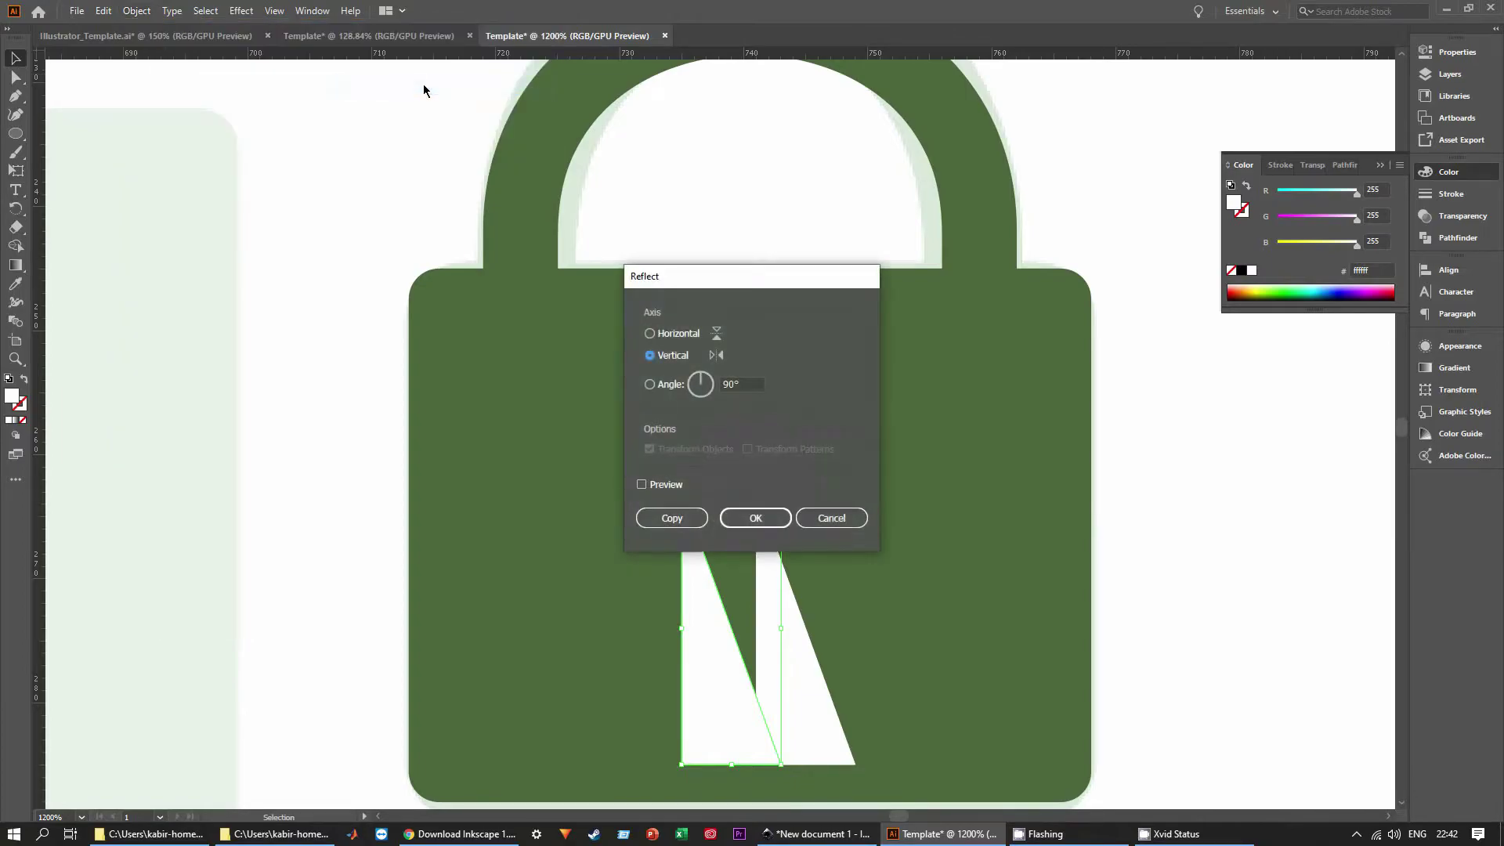
{"action": "left_click_drag", "start_coordinate": [749, 289], "coordinate": [970, 269]}
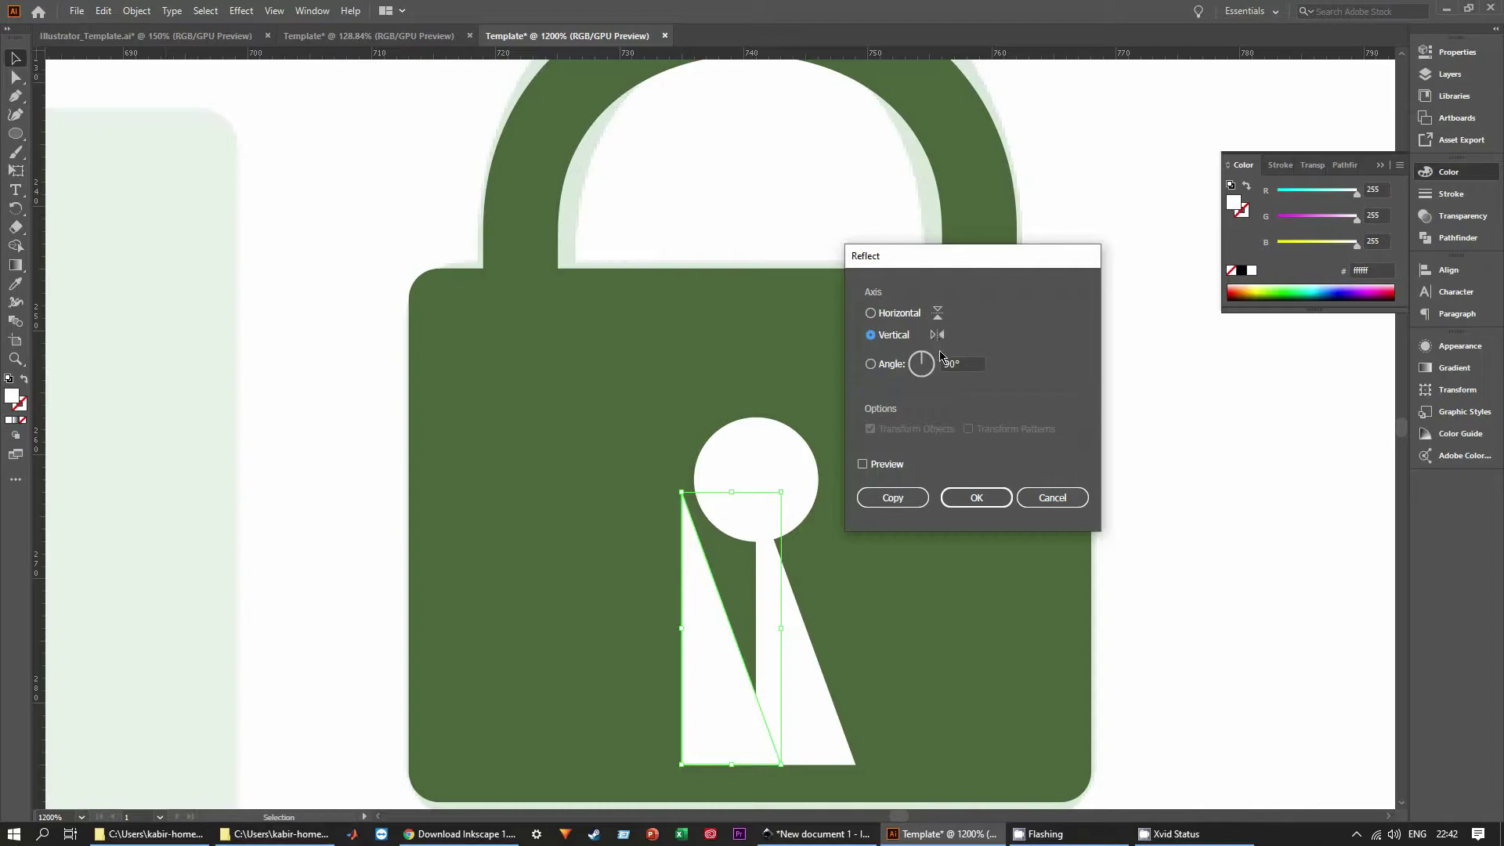
{"action": "left_click", "coordinate": [975, 497]}
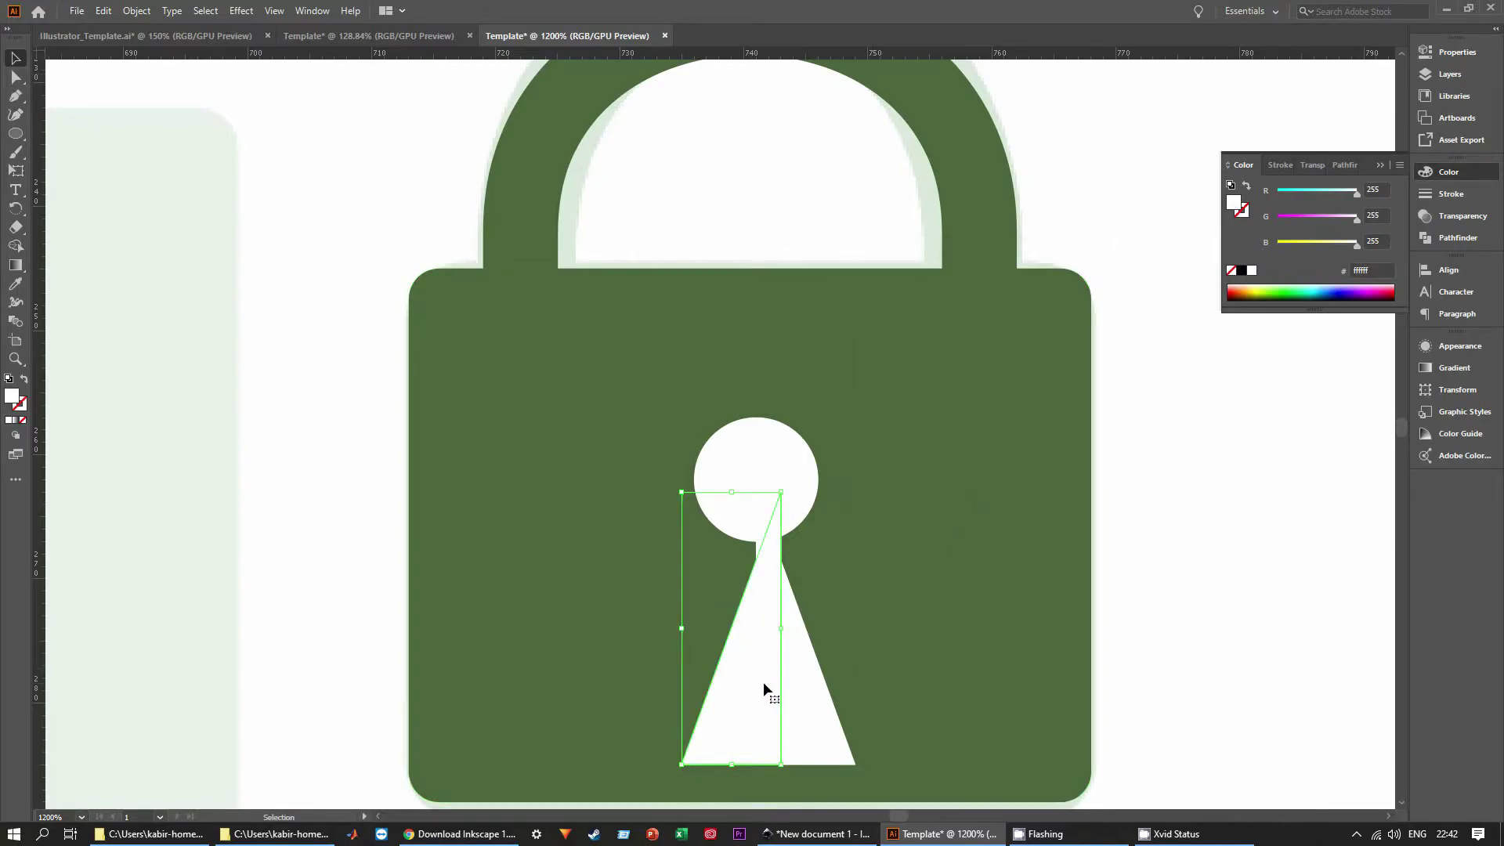
{"action": "left_click_drag", "start_coordinate": [764, 686], "coordinate": [737, 685]}
{"action": "left_click", "coordinate": [932, 621]}
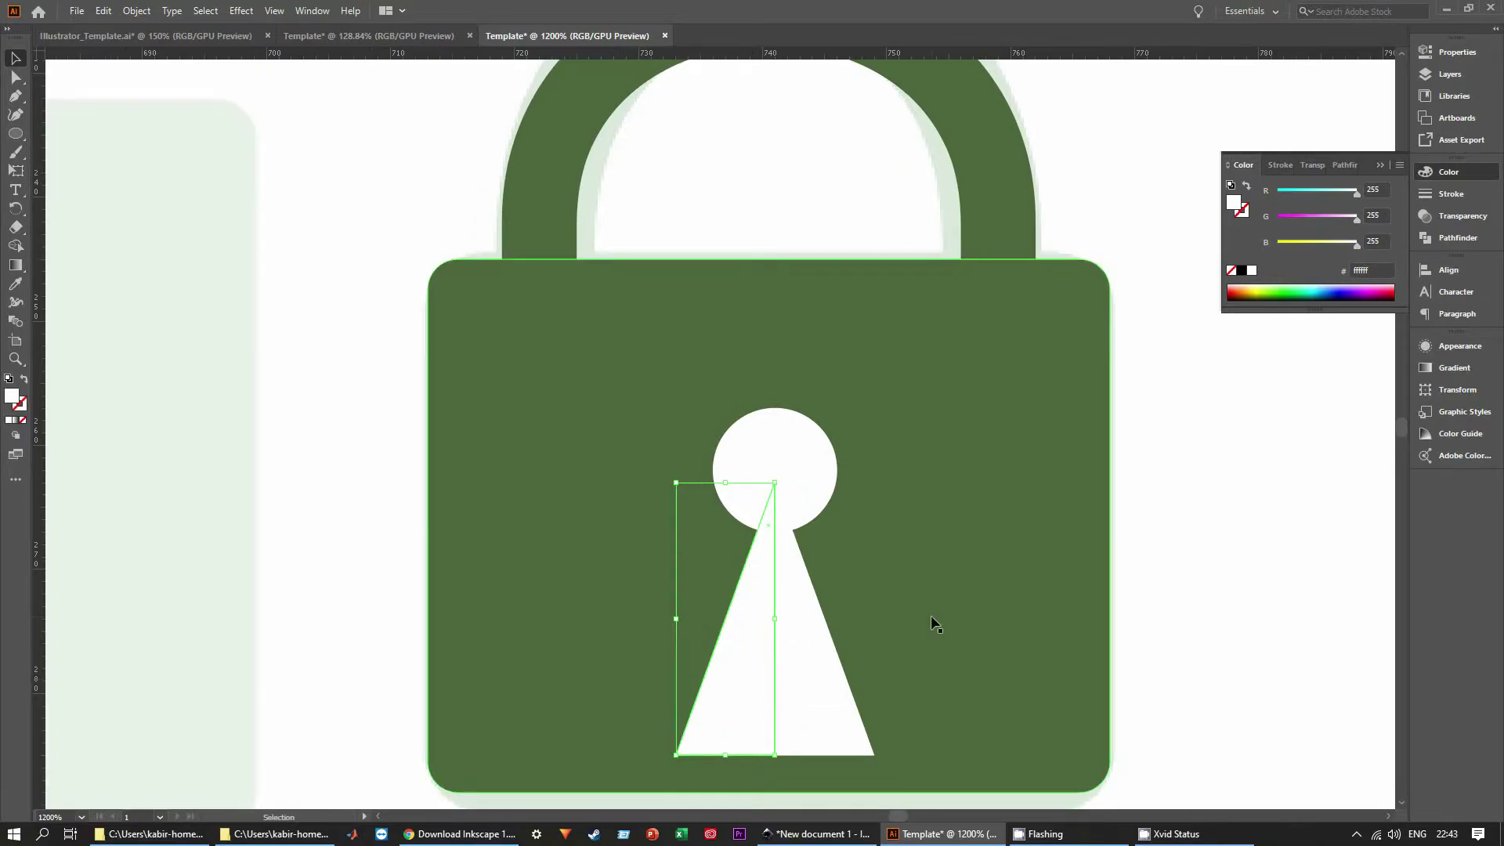
{"action": "left_click", "coordinate": [1234, 642]}
Narrow the two keyhole triangles together to about 11 px wide and recentre them beneath the white circle.
{"action": "scroll", "coordinate": [1234, 642], "scroll_direction": "down", "scroll_amount": 3}
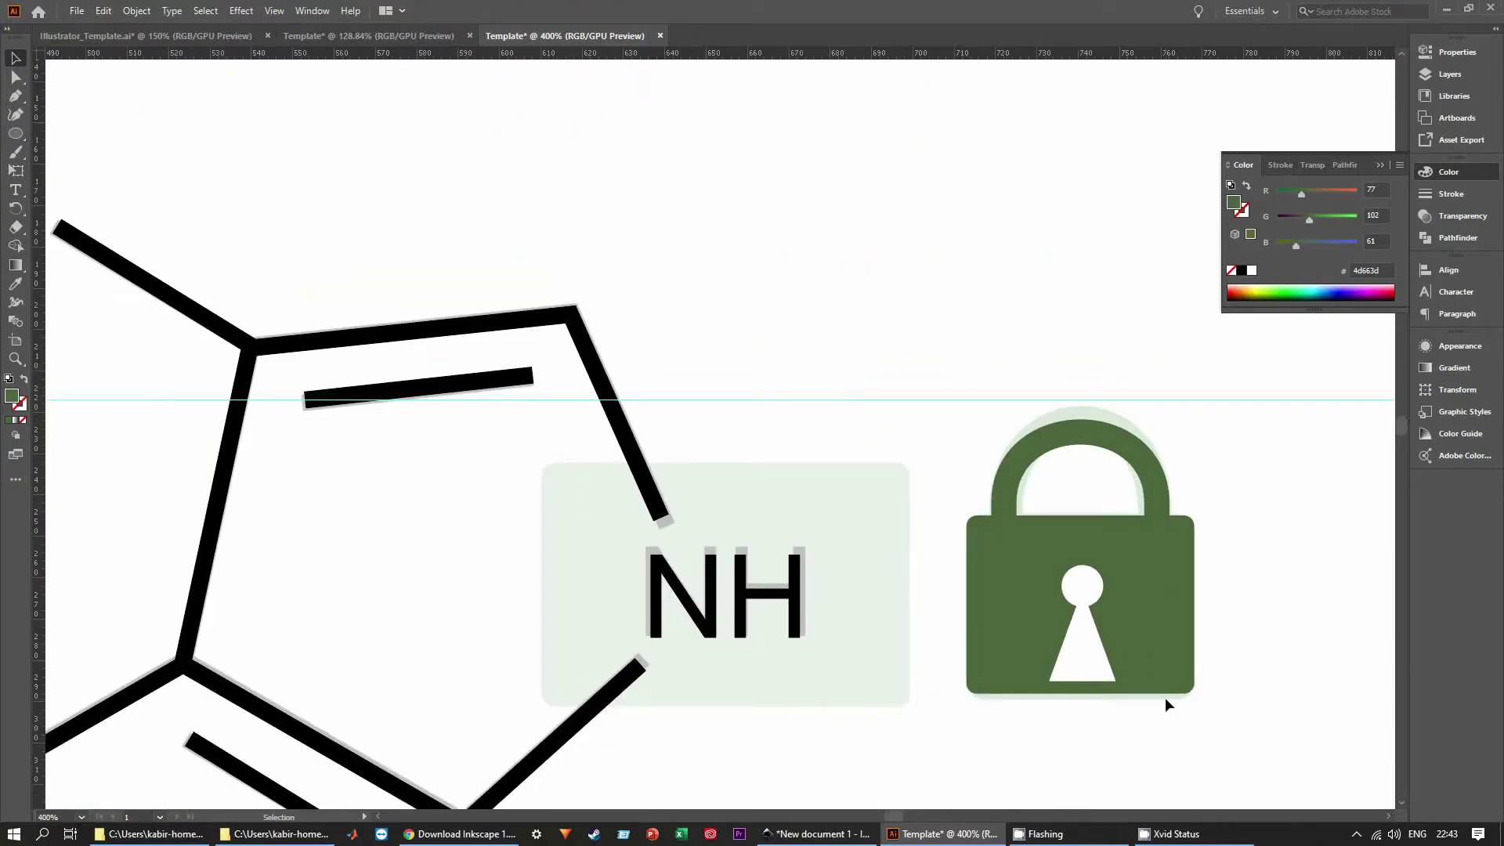
{"action": "scroll", "coordinate": [1162, 703], "scroll_direction": "up", "scroll_amount": 4}
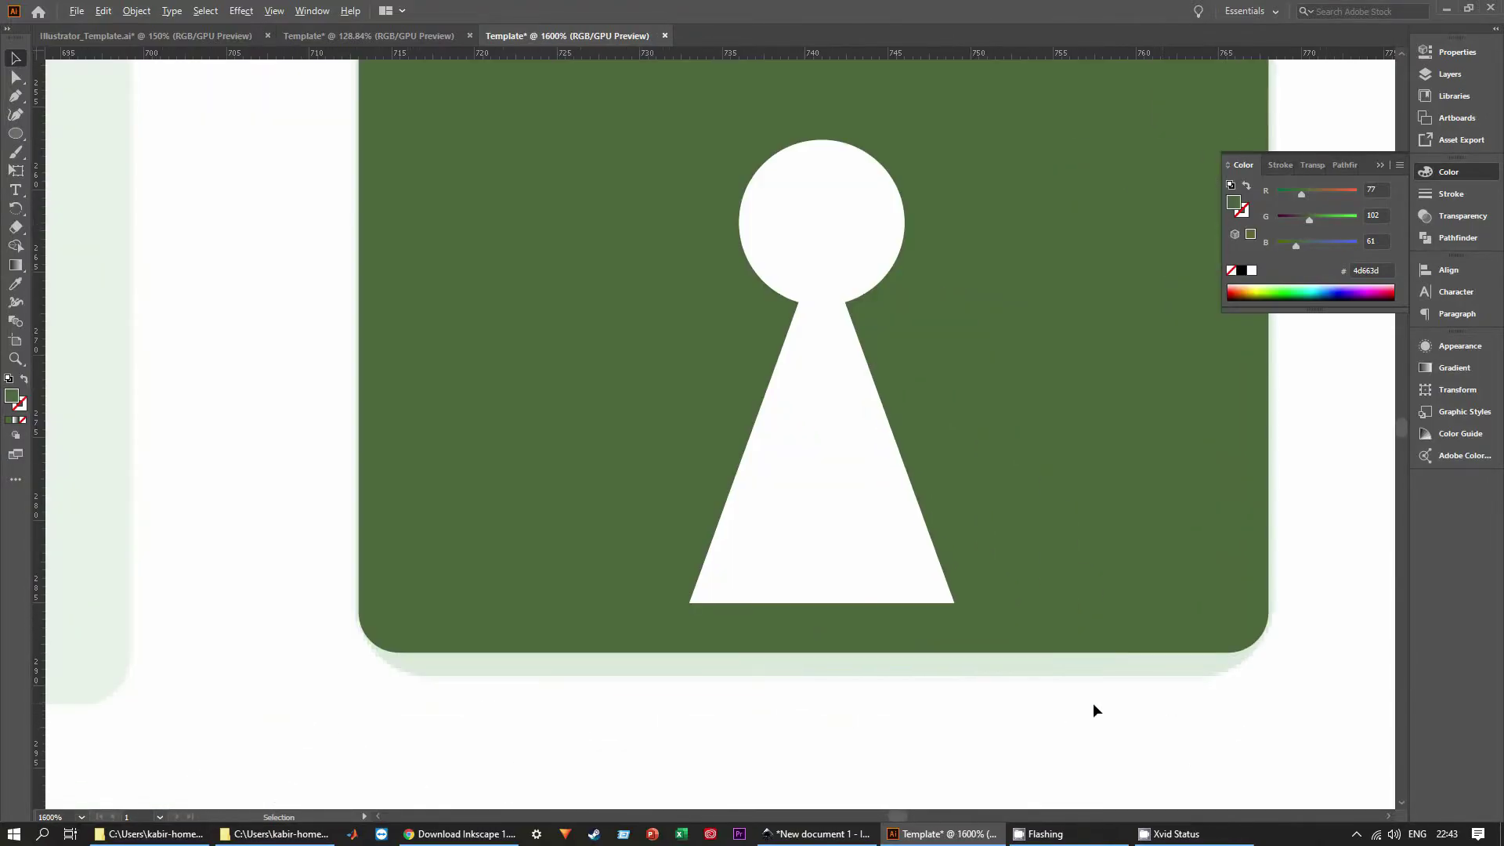
{"action": "left_click", "coordinate": [874, 671]}
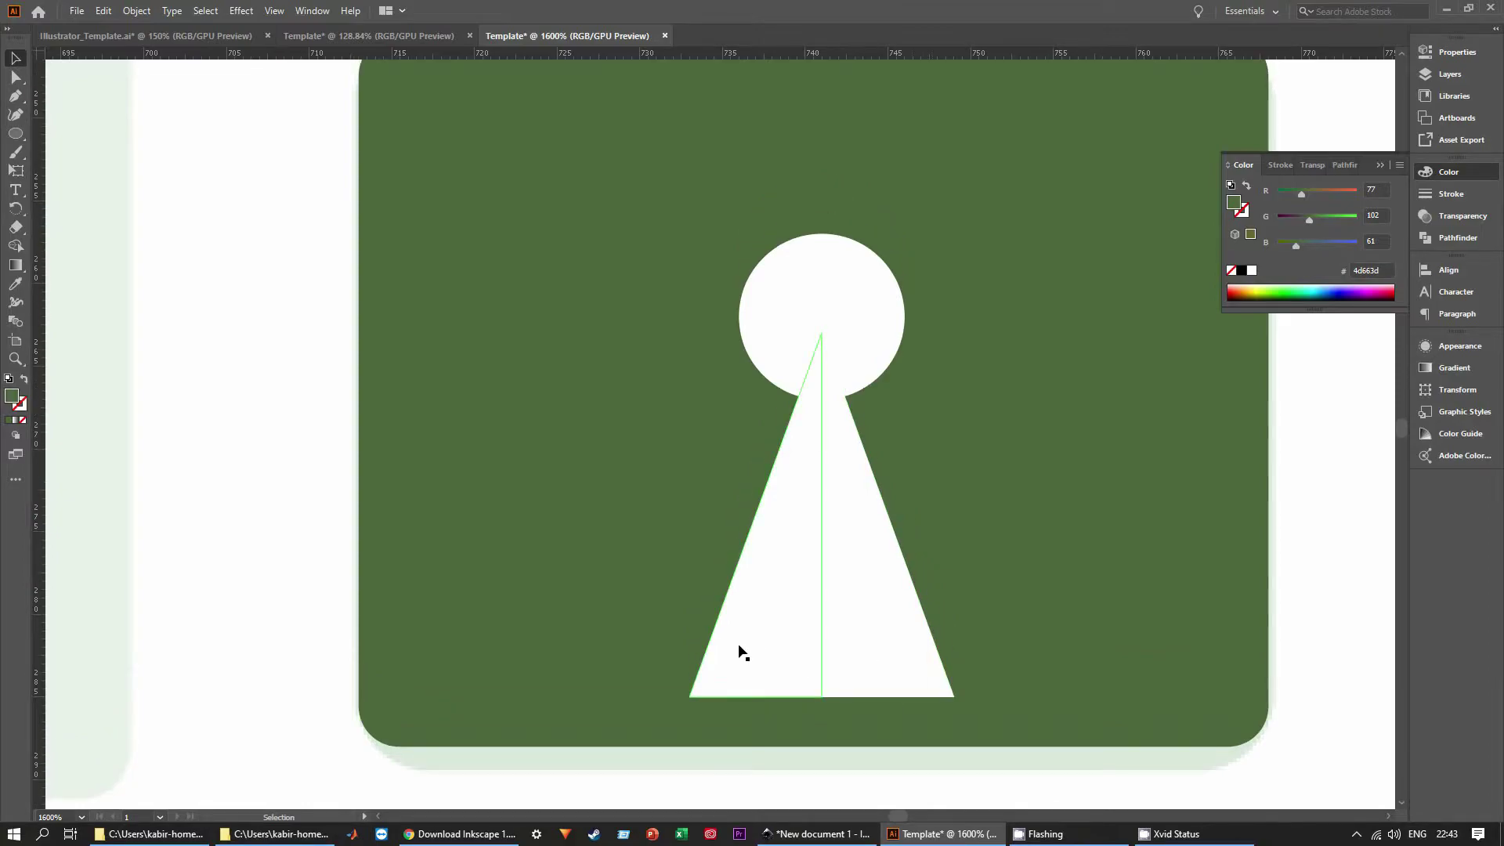
{"action": "left_click", "coordinate": [878, 642]}
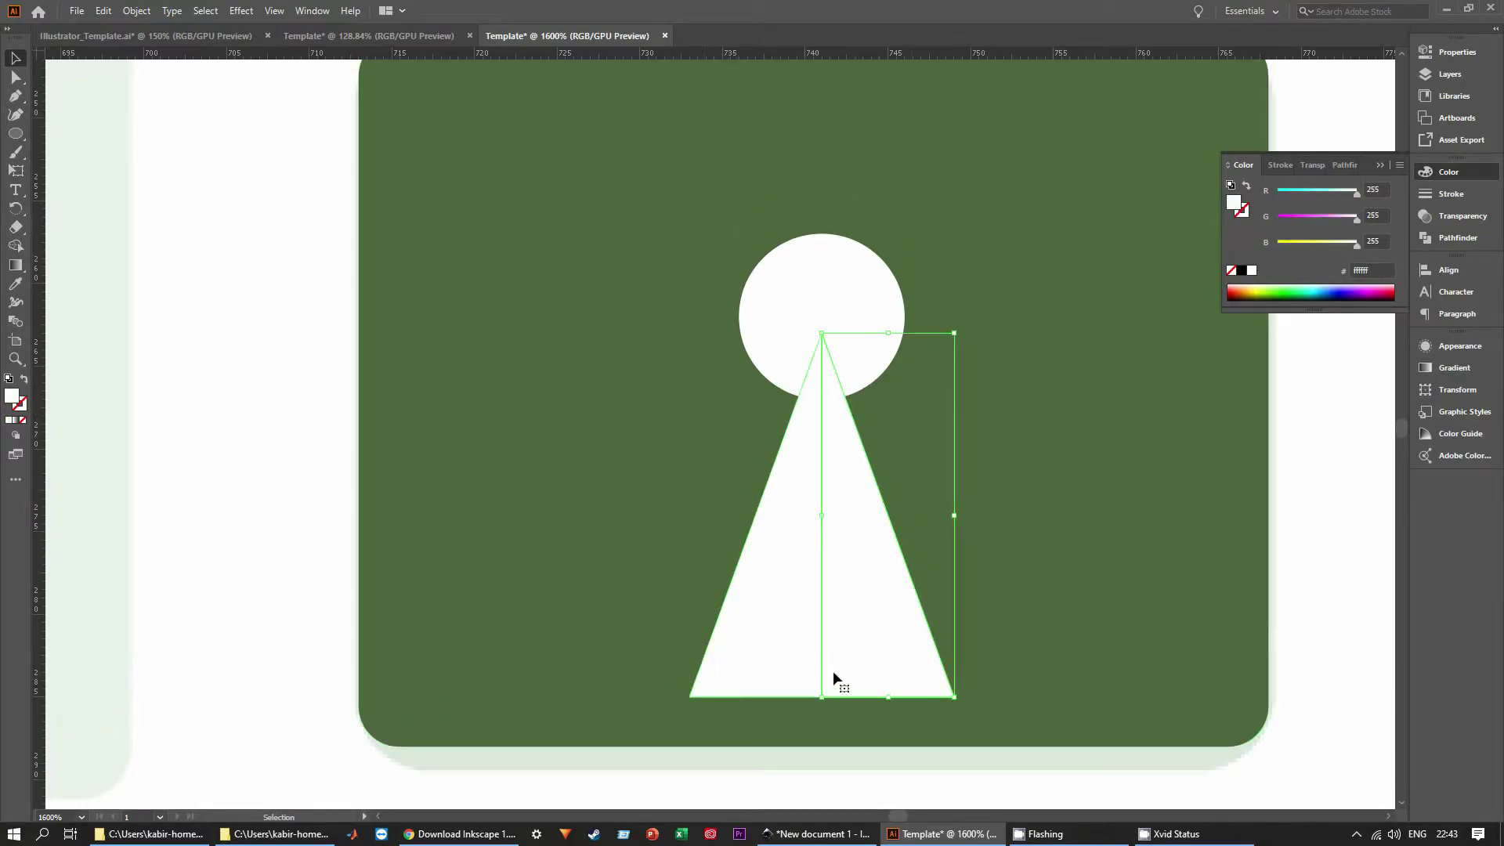
{"action": "left_click", "coordinate": [750, 650]}
{"action": "left_click", "coordinate": [891, 624], "text": "shift"}
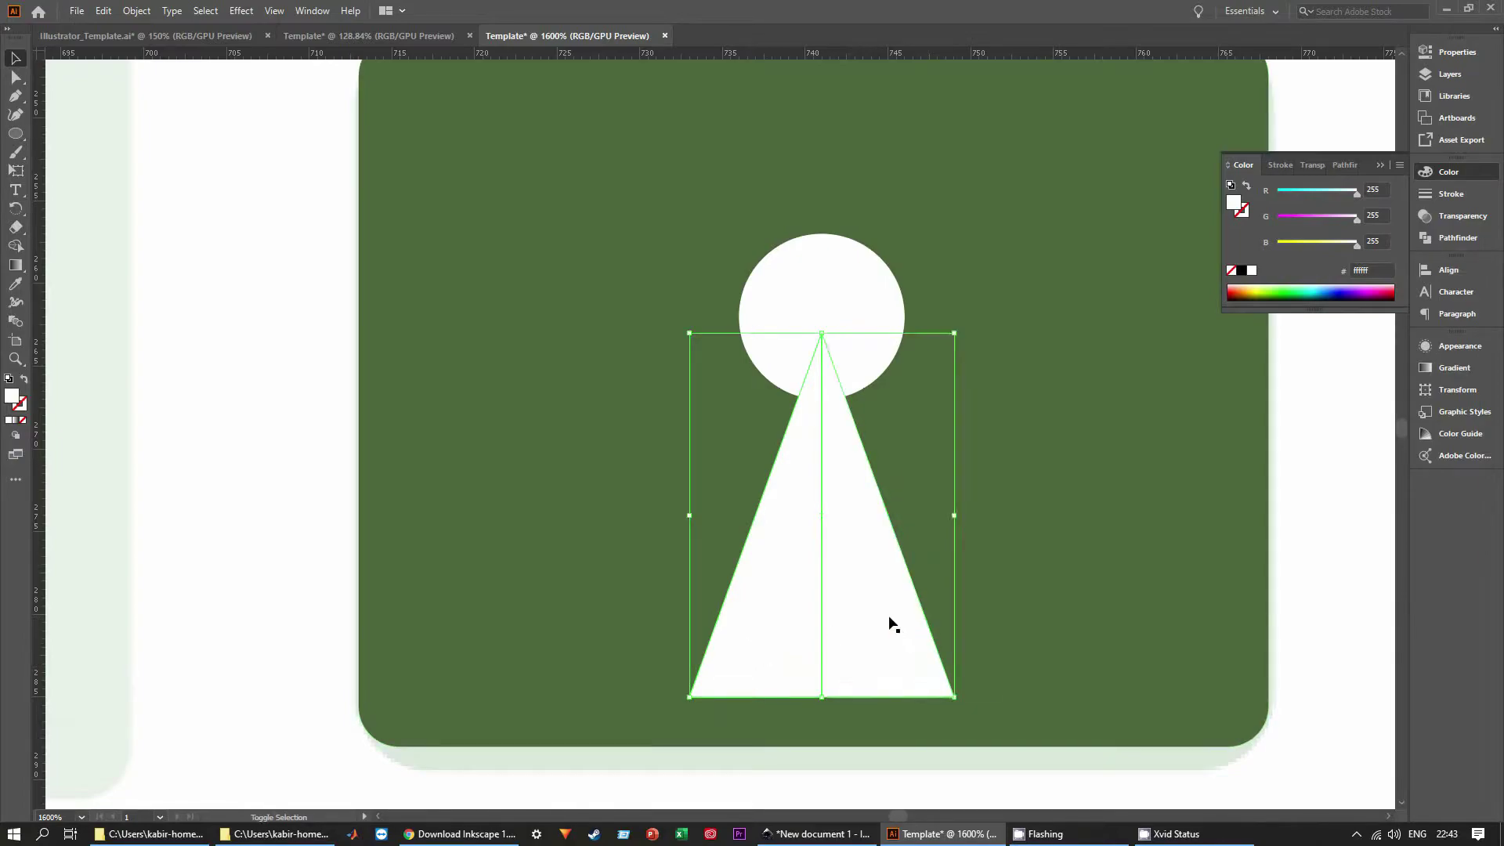
{"action": "left_click_drag", "start_coordinate": [954, 516], "coordinate": [870, 517]}
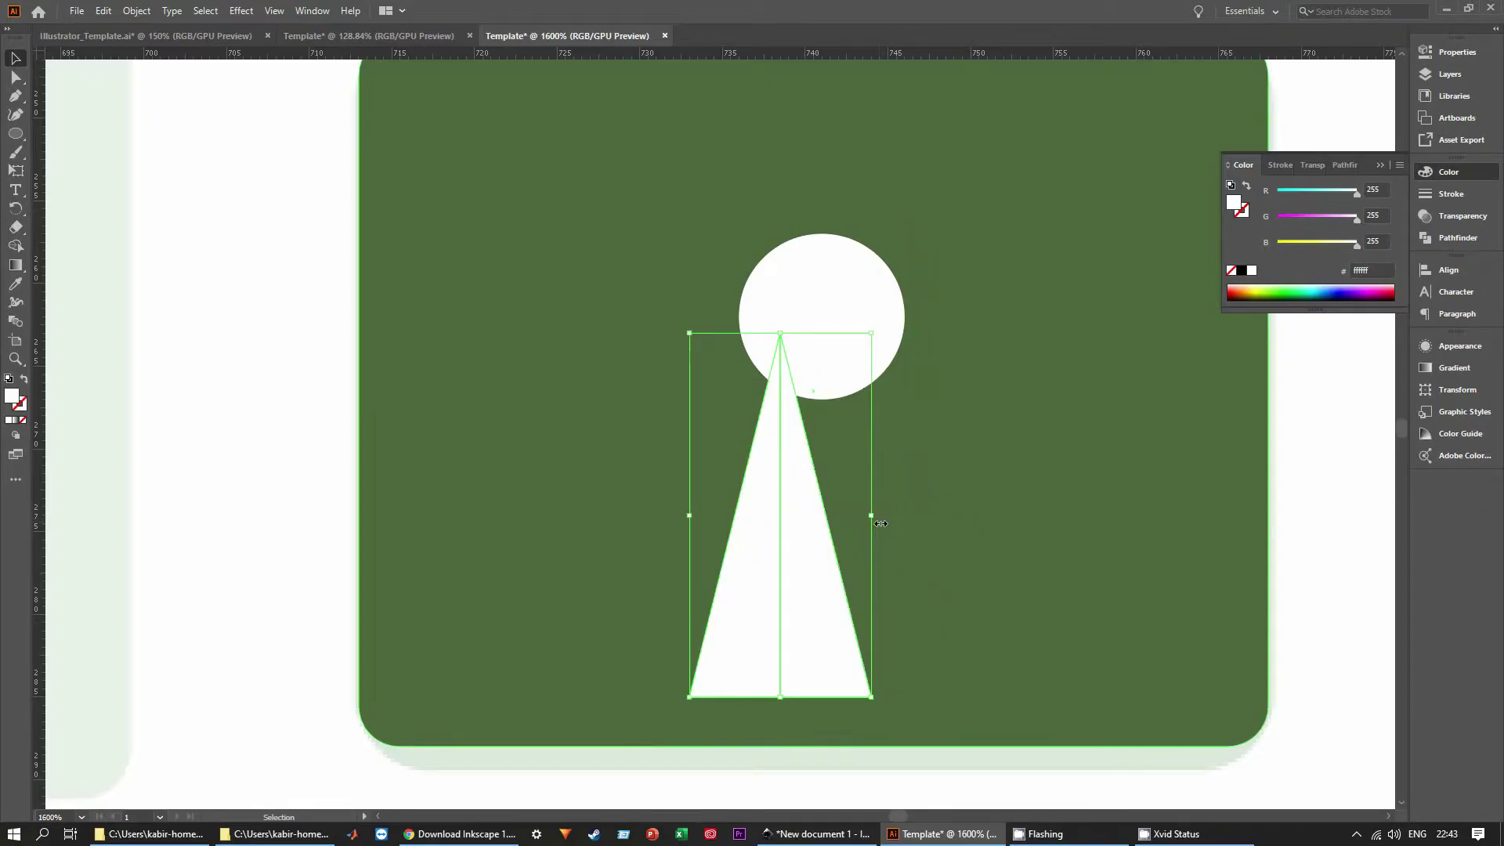
{"action": "left_click_drag", "start_coordinate": [805, 627], "coordinate": [846, 624]}
{"action": "left_click", "coordinate": [999, 562]}
Move both keyhole triangles up about 1 px so their shared apex sits at the circle's centre.
{"action": "scroll", "coordinate": [1042, 634], "scroll_direction": "down", "scroll_amount": 1, "text": "alt"}
{"action": "scroll", "coordinate": [1049, 673], "scroll_direction": "down", "scroll_amount": 3, "text": "alt"}
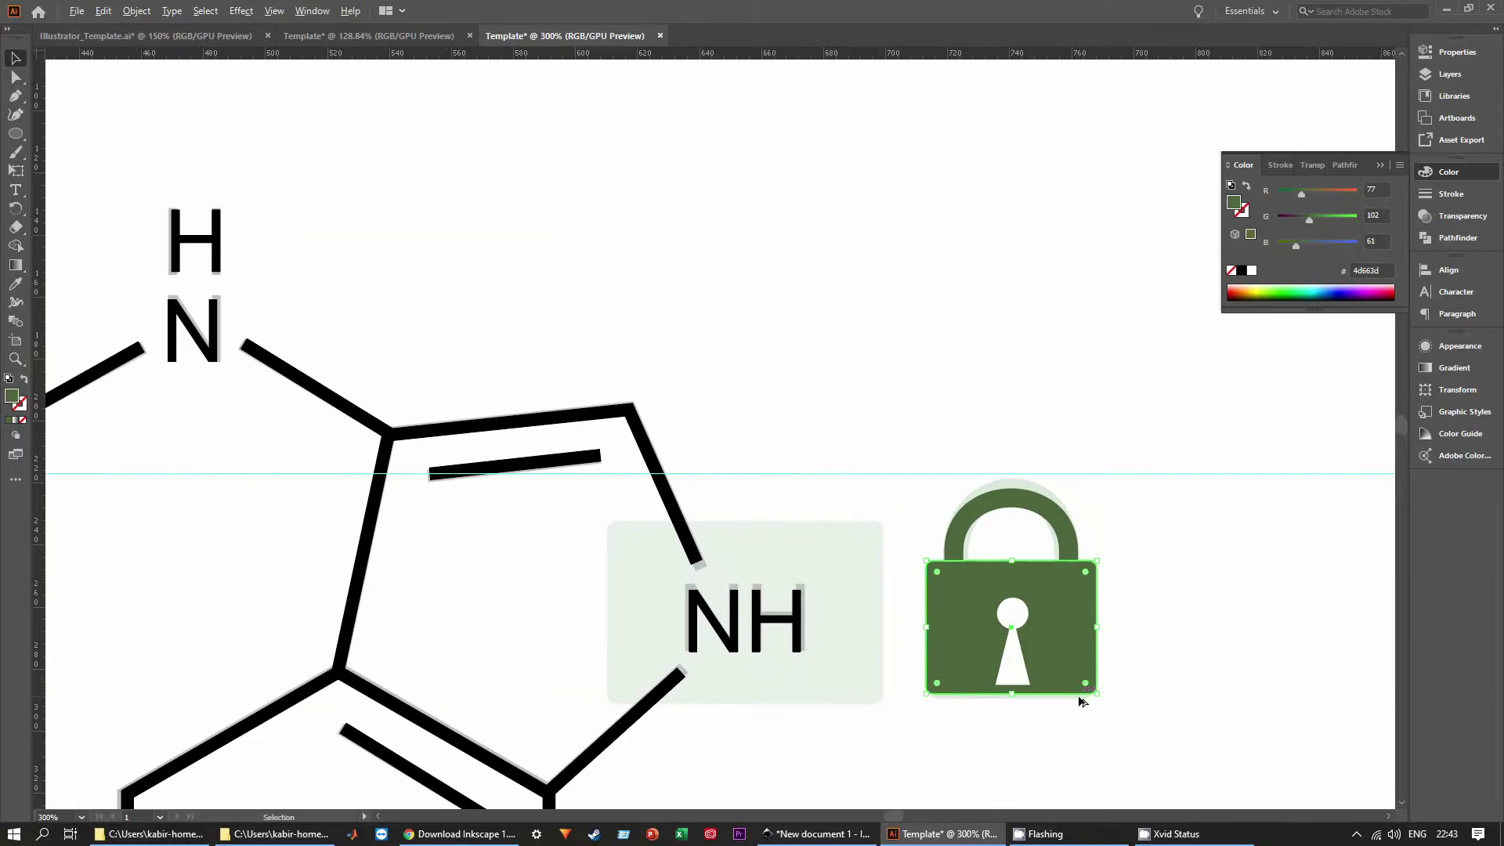
{"action": "scroll", "coordinate": [1076, 695], "scroll_direction": "up", "scroll_amount": 3, "text": "alt"}
{"action": "left_click", "coordinate": [846, 615]}
{"action": "left_click", "coordinate": [806, 605], "text": "shift"}
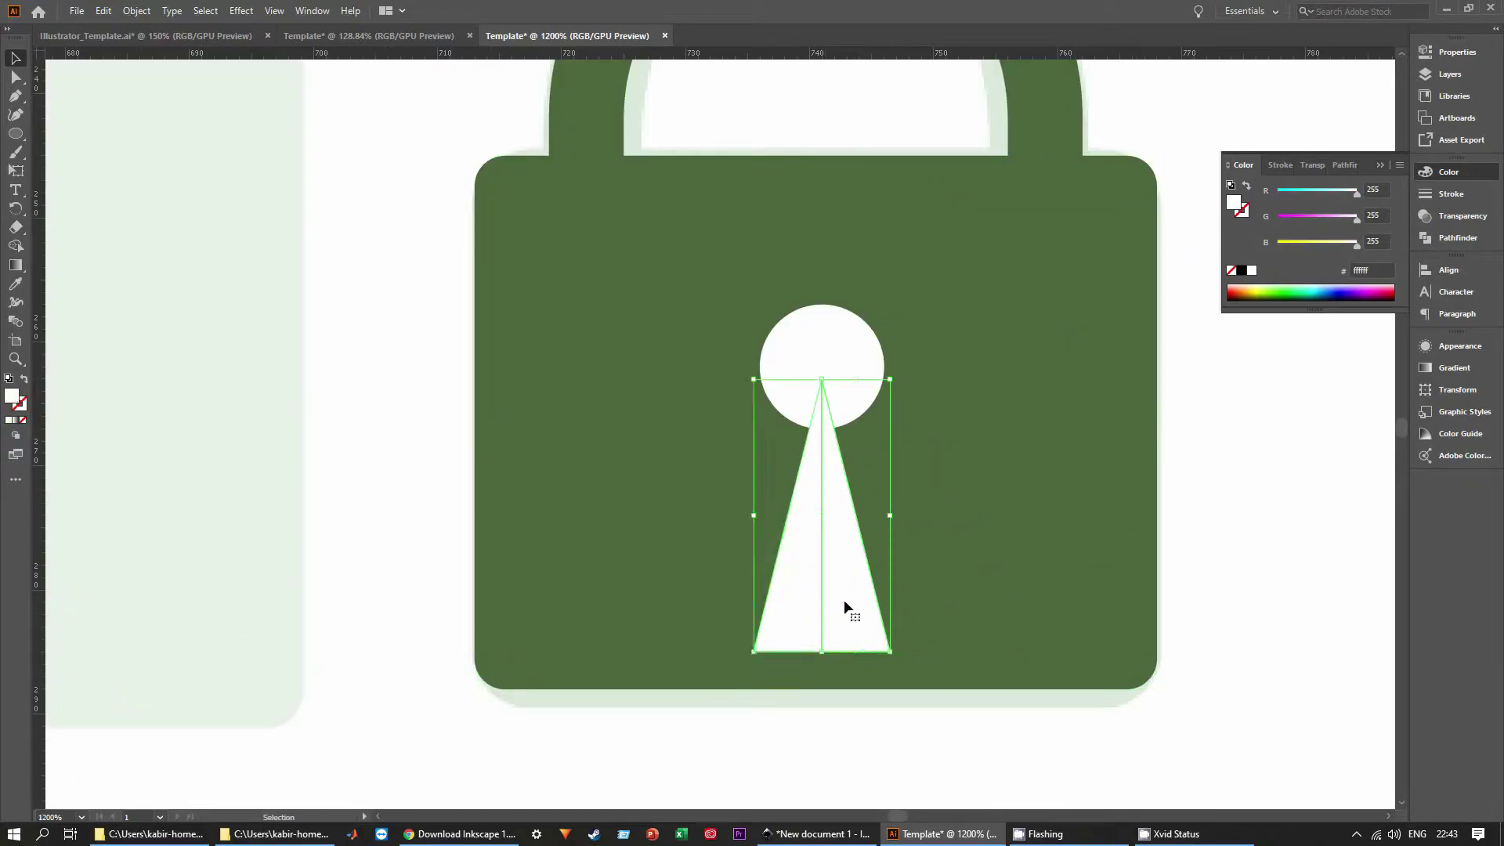
{"action": "left_click_drag", "start_coordinate": [848, 601], "coordinate": [848, 589]}
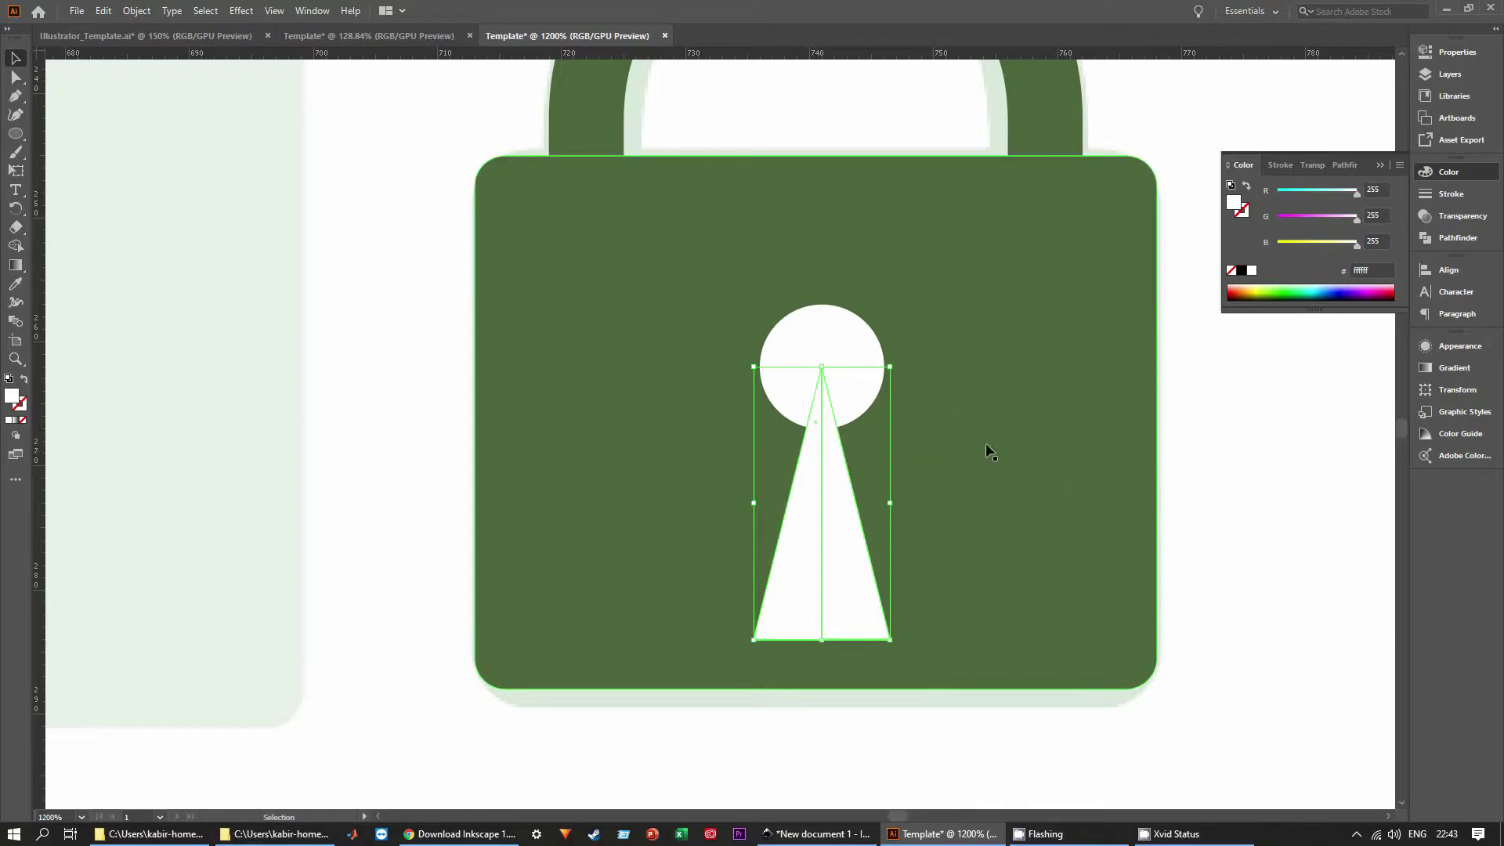
Unite the white circle and both triangles into a single keyhole shape with Pathfinder.
{"action": "left_click", "coordinate": [818, 330], "text": "shift"}
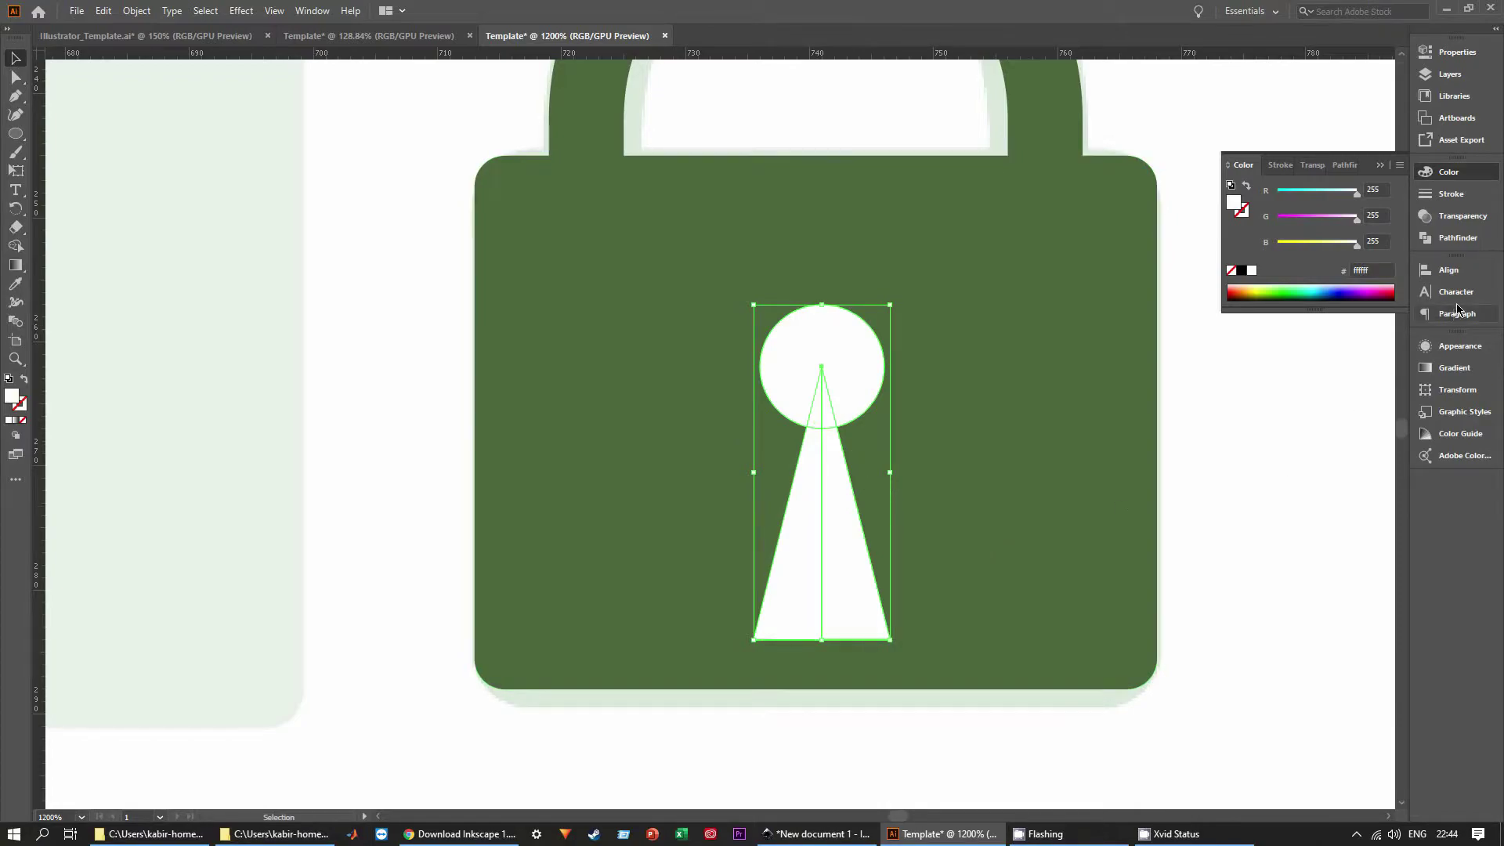
{"action": "left_click", "coordinate": [1461, 239]}
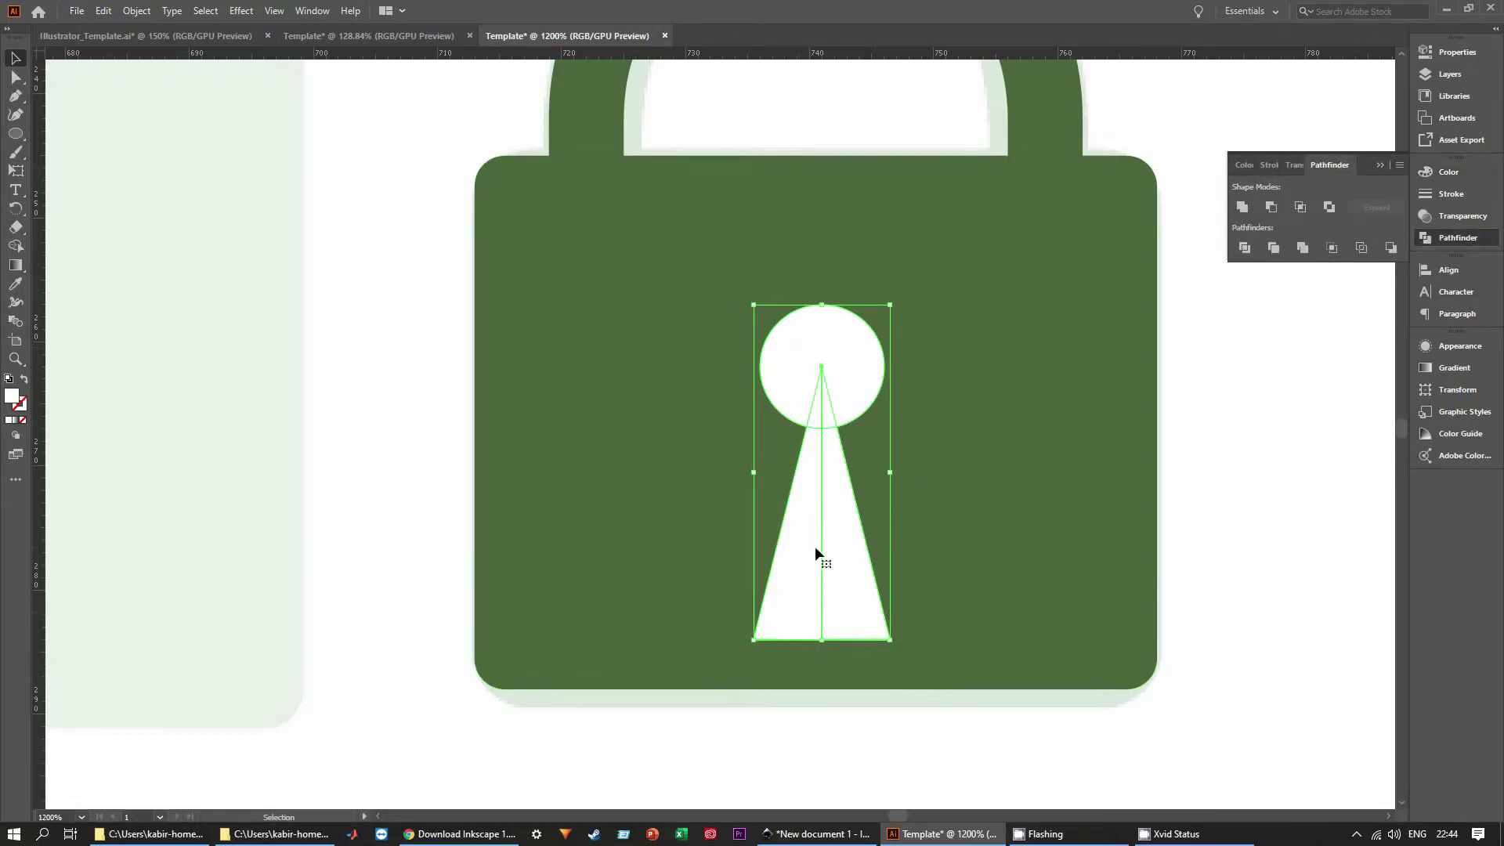
{"action": "left_click", "coordinate": [1243, 208]}
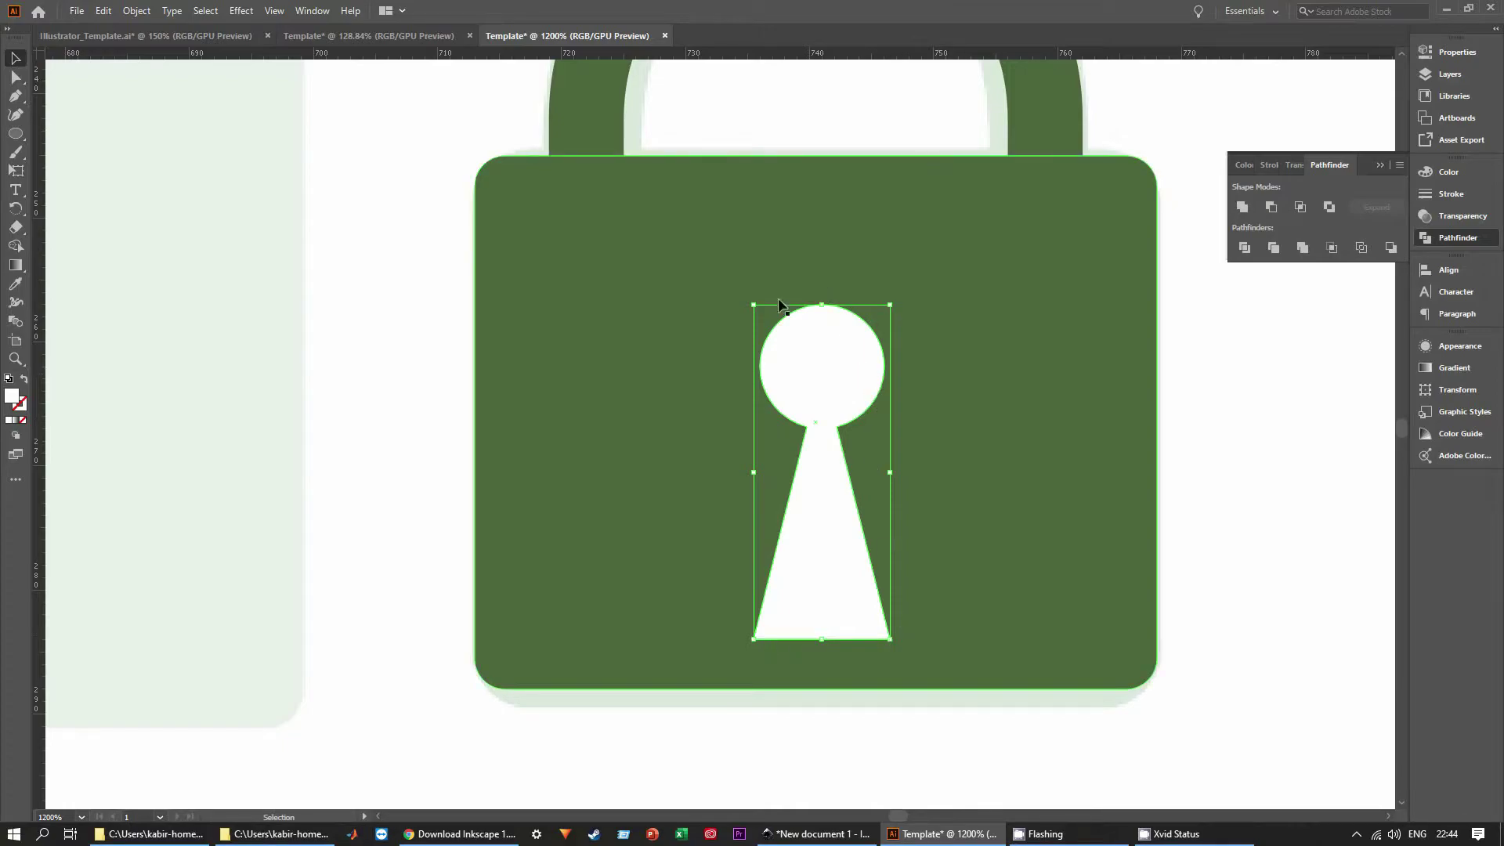
{"action": "left_click", "coordinate": [1306, 533]}
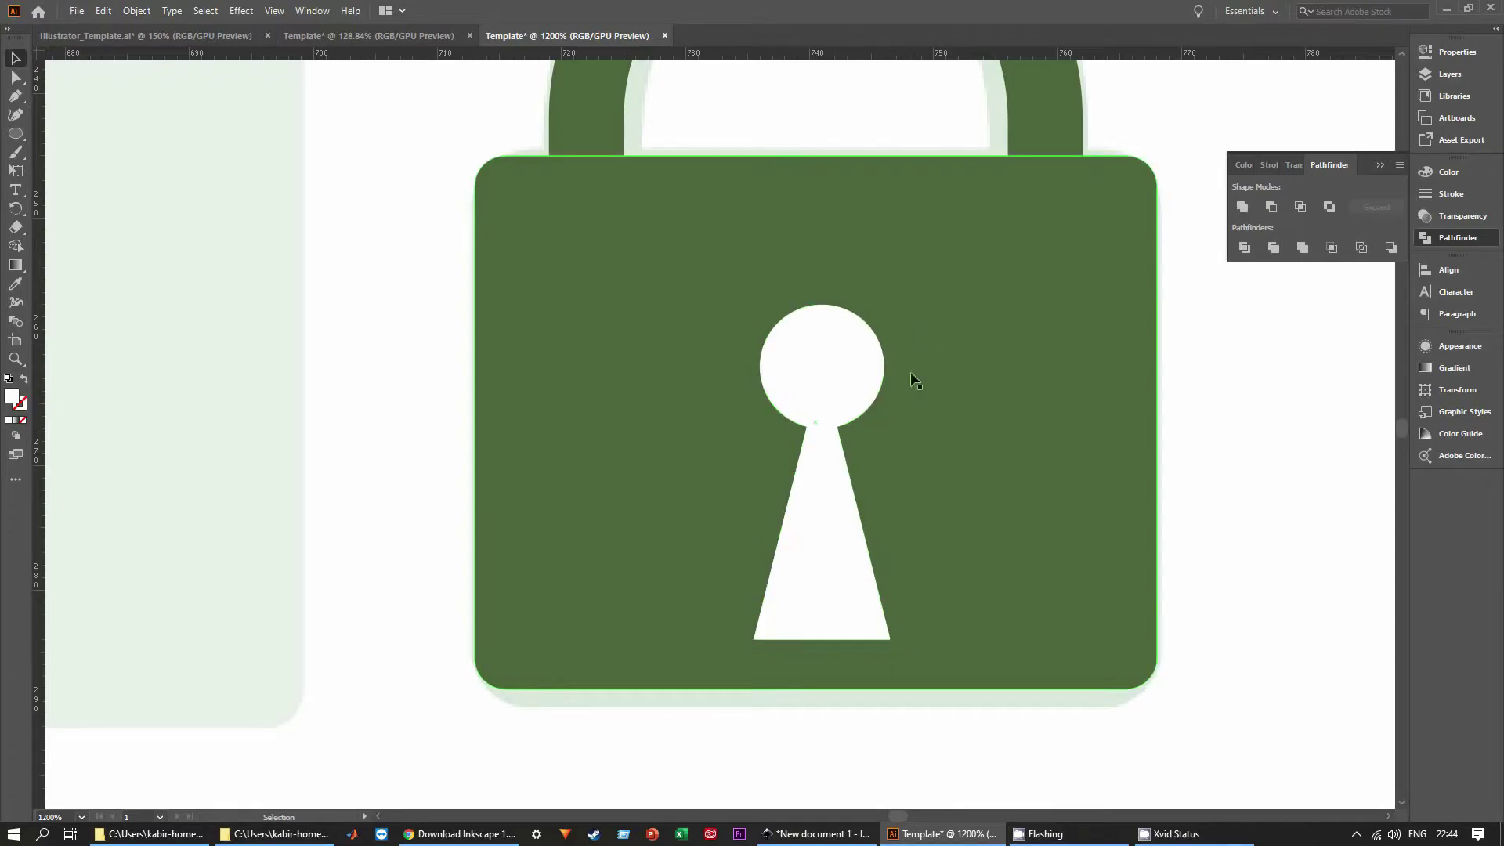
Cut the keyhole shape out of the green padlock body with Pathfinder's Minus Front.
{"action": "left_click", "coordinate": [820, 476]}
{"action": "left_click", "coordinate": [1030, 351], "text": "shift"}
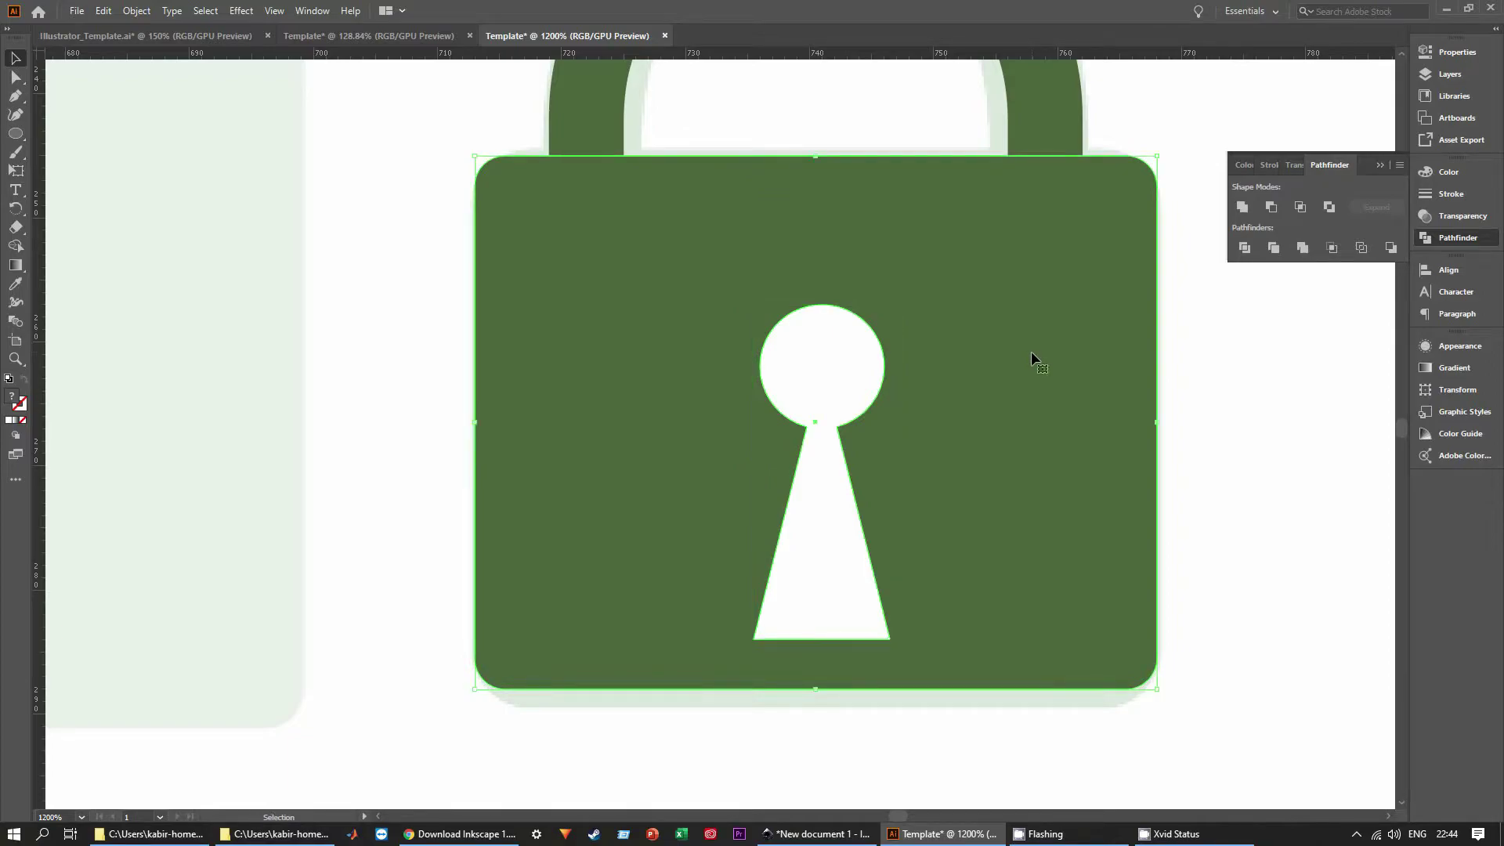
{"action": "left_click", "coordinate": [1270, 208]}
{"action": "left_click", "coordinate": [1270, 206]}
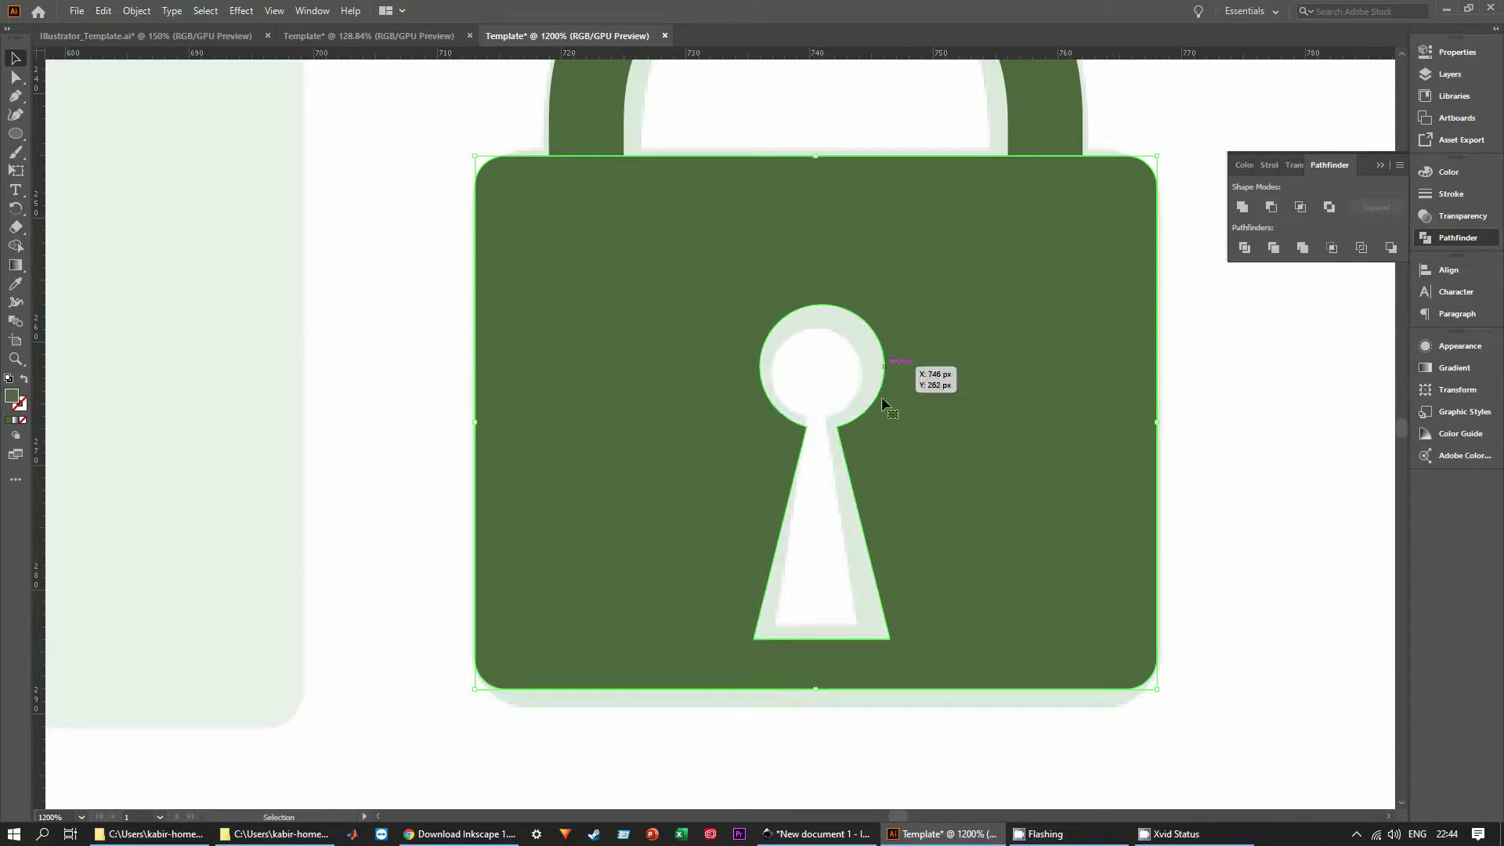
Move the padlock body and shackle together slightly to the right, about 1 px.
{"action": "scroll", "coordinate": [935, 435], "scroll_direction": "down", "scroll_amount": 3}
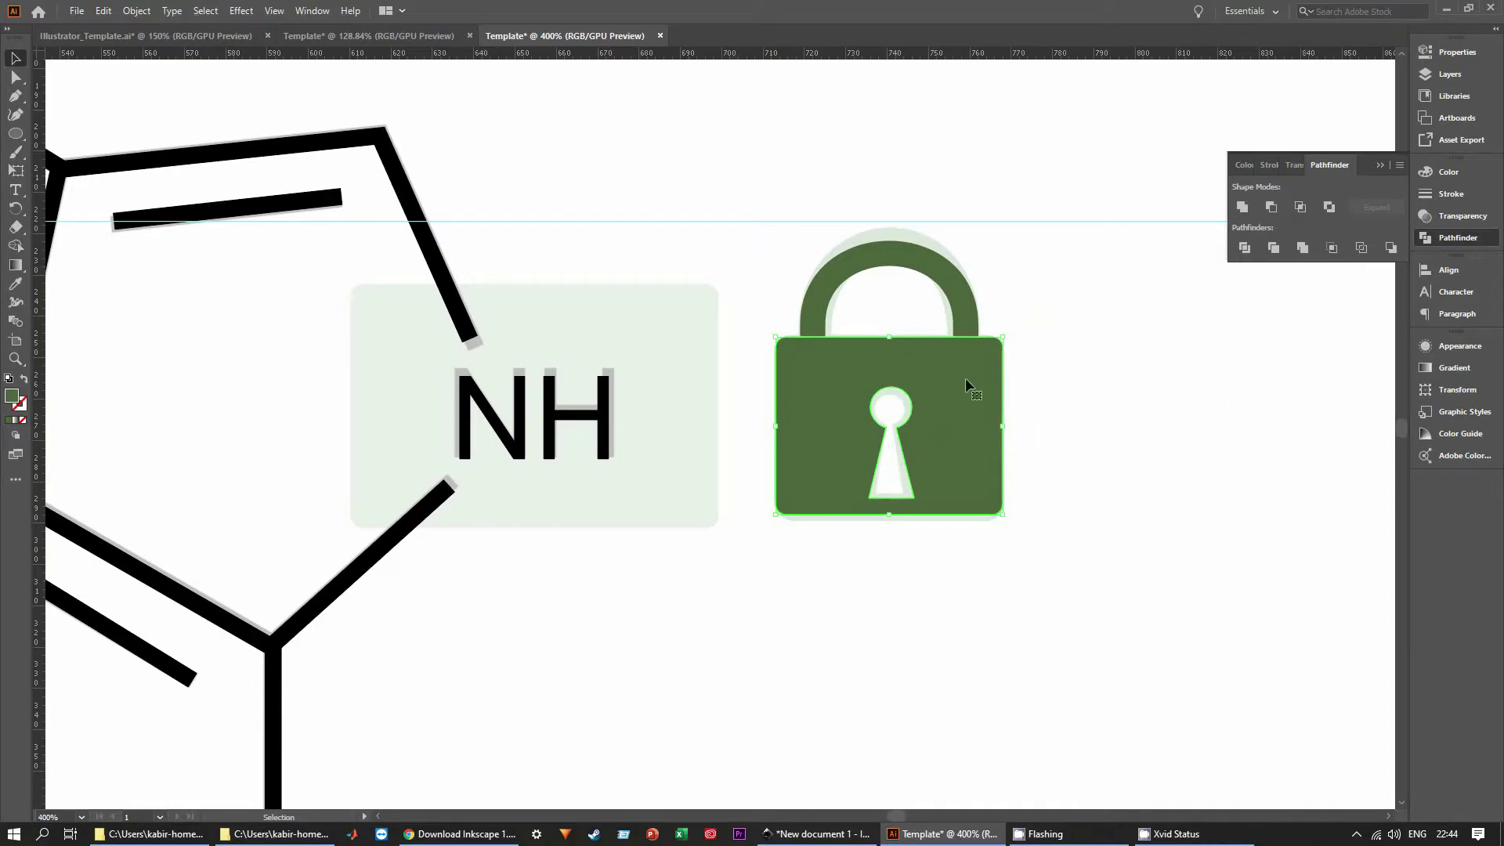
{"action": "left_click", "coordinate": [964, 308], "text": "shift"}
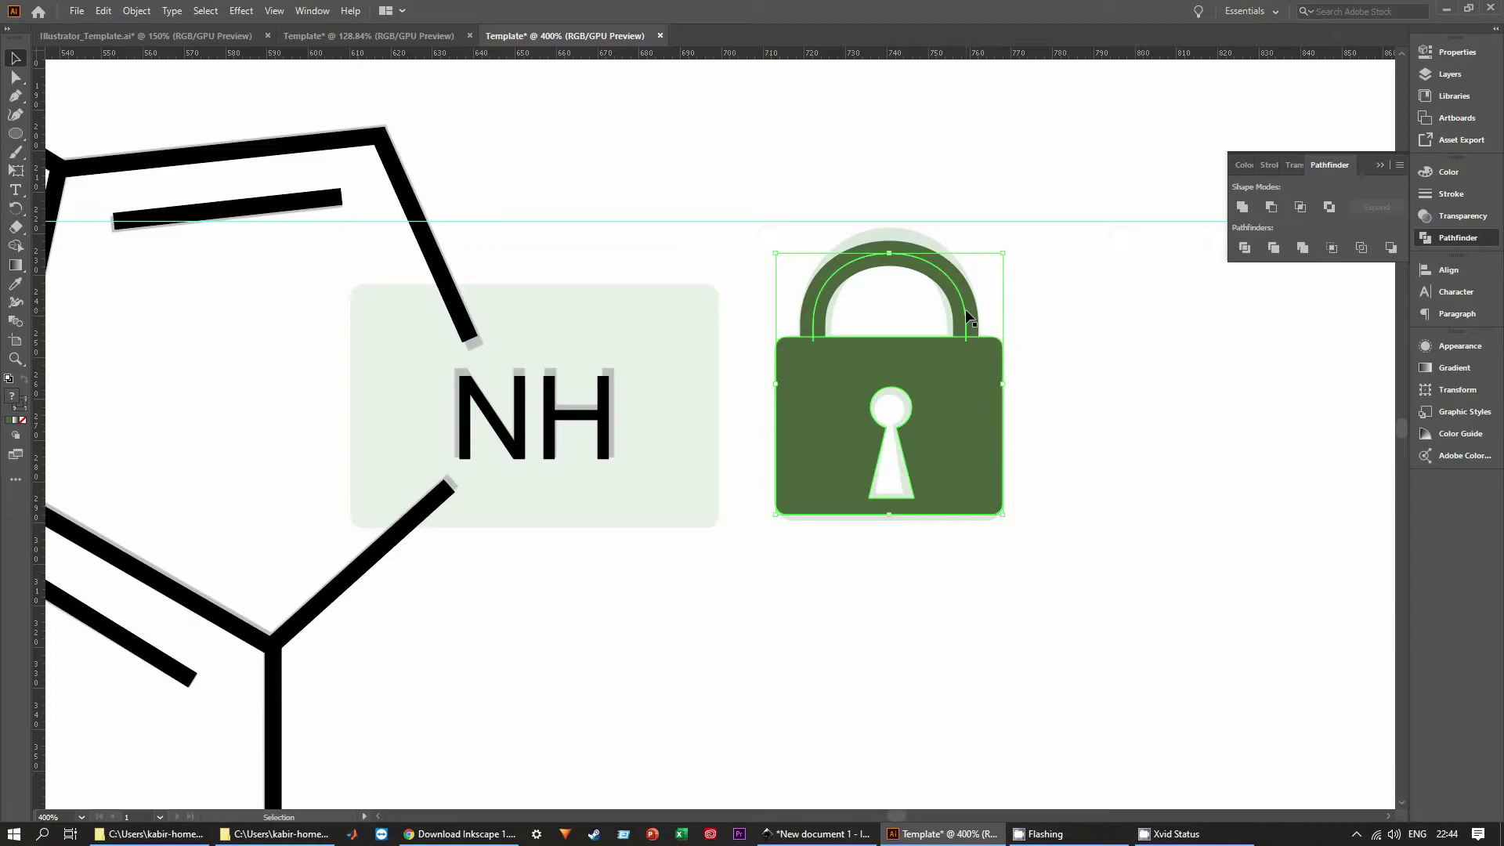
{"action": "key", "text": "a"}
{"action": "key", "text": "v"}
{"action": "mouse_move", "coordinate": [968, 387]}
{"action": "left_mouse_down"}
{"action": "mouse_move", "coordinate": [1014, 445]}
{"action": "mouse_move", "coordinate": [1008, 474]}
{"action": "mouse_move", "coordinate": [979, 439]}
{"action": "mouse_move", "coordinate": [972, 387]}
{"action": "left_mouse_up"}
{"action": "left_click", "coordinate": [1099, 560]}
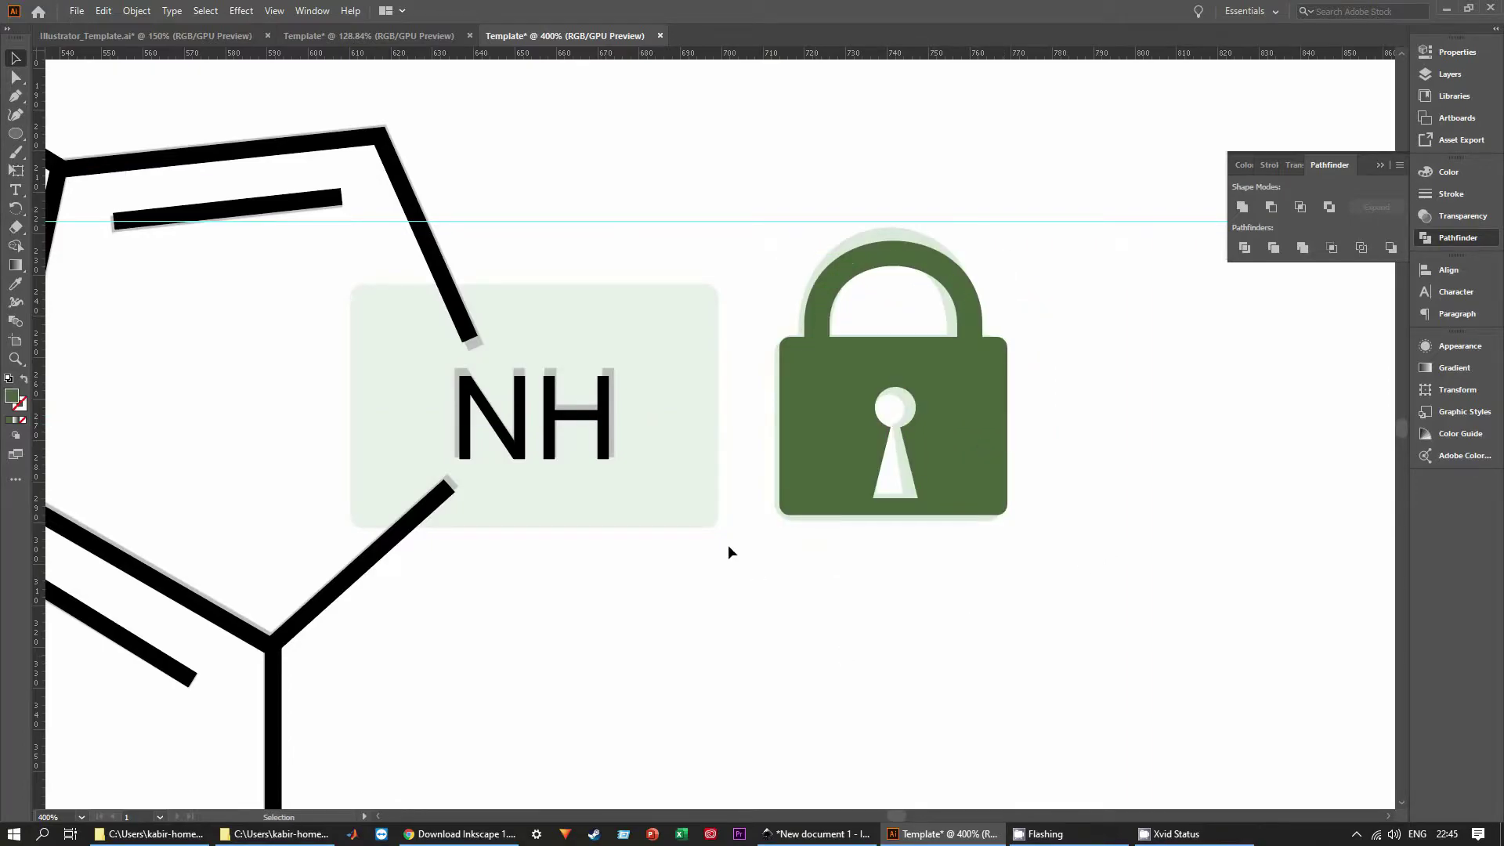
Draw a circle about 19 px in diameter with the Ellipse tool over the round bow of the faded reference key.
{"action": "scroll", "coordinate": [727, 544], "scroll_direction": "down", "scroll_amount": 4}
{"action": "left_click_drag", "start_coordinate": [300, 347], "coordinate": [810, 540]}
{"action": "scroll", "coordinate": [783, 544], "scroll_direction": "up", "scroll_amount": 5}
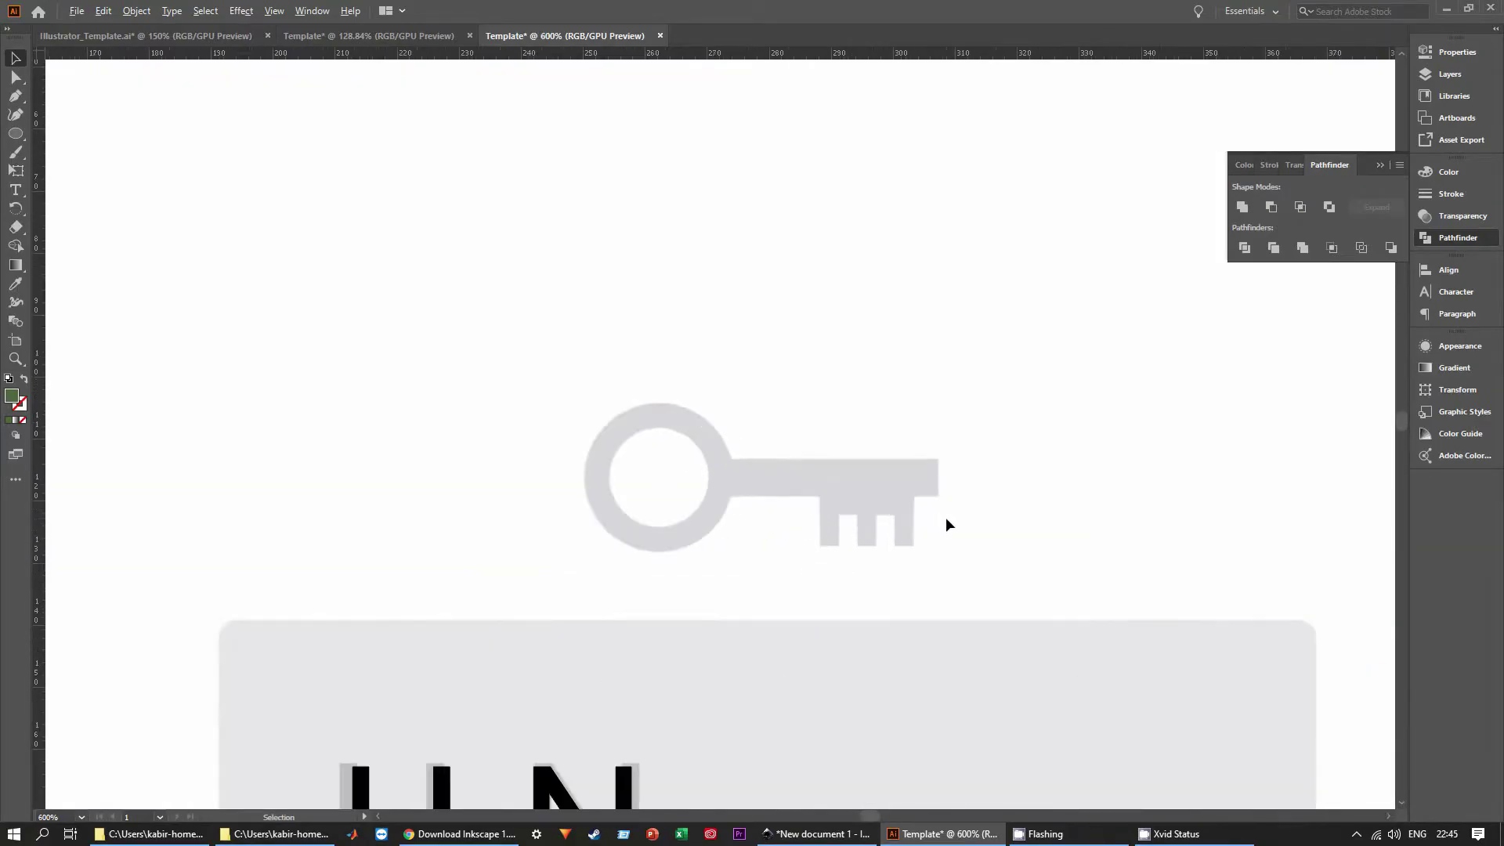
{"action": "left_click", "coordinate": [16, 133]}
{"action": "left_click_drag", "start_coordinate": [608, 430], "coordinate": [687, 496]}
{"action": "key", "text": "v"}
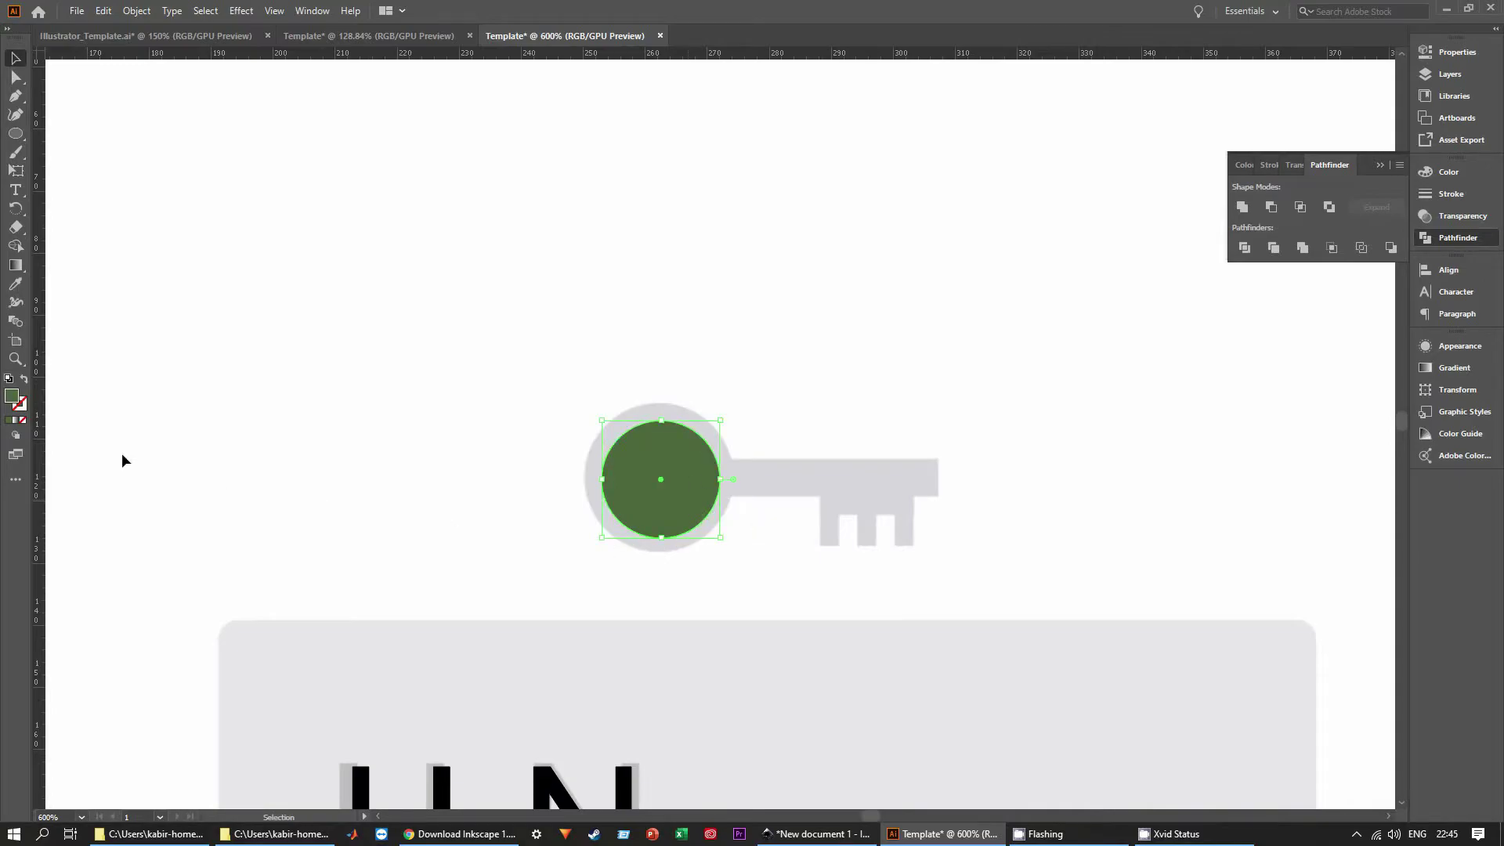
Remove the circle's fill and give it a medium purple stroke from the Color Guide.
{"action": "left_click", "coordinate": [24, 421]}
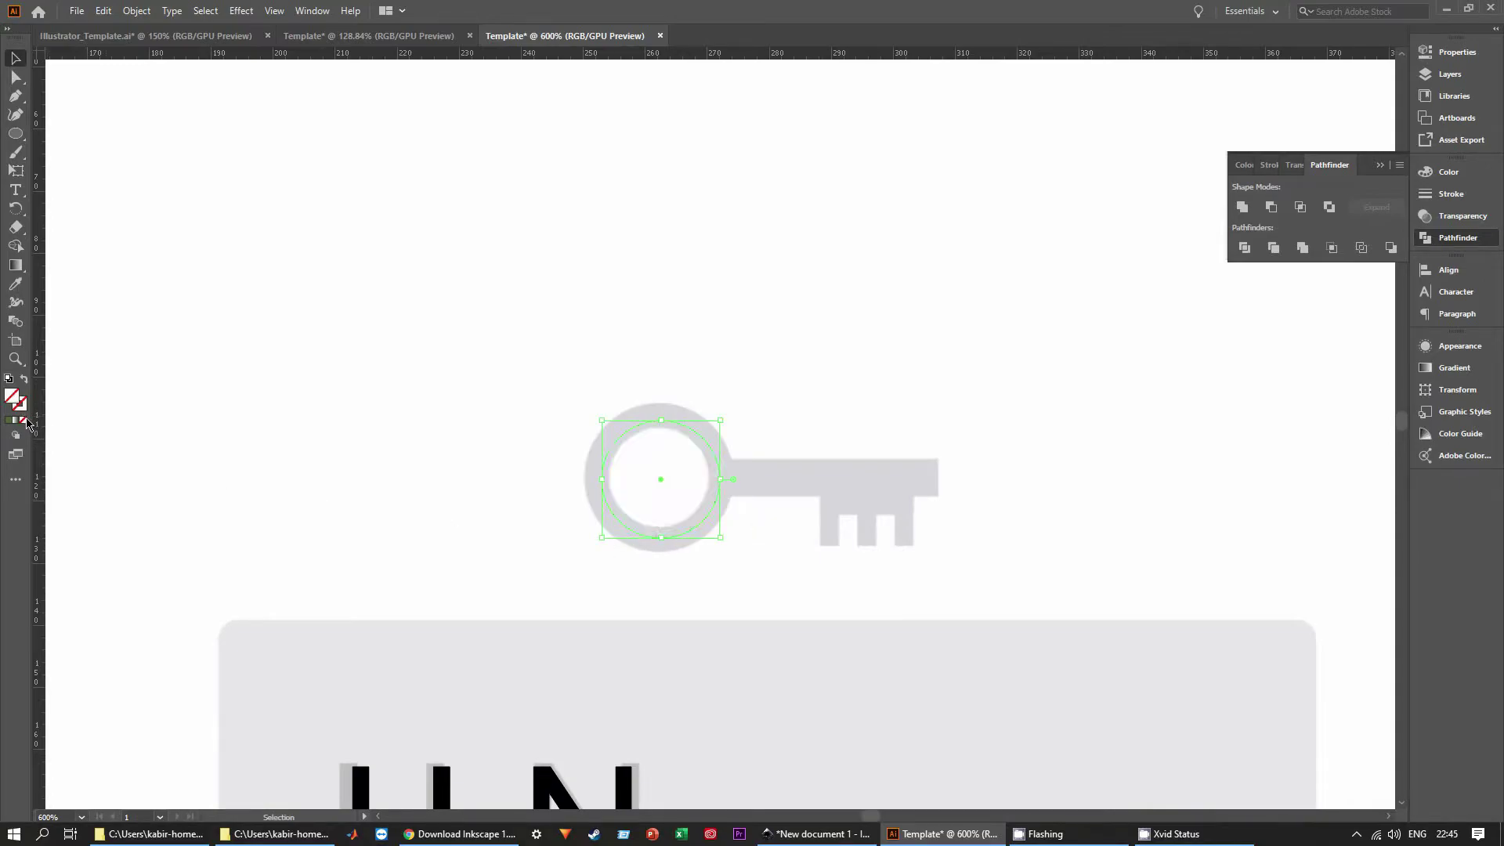
{"action": "left_click", "coordinate": [24, 408]}
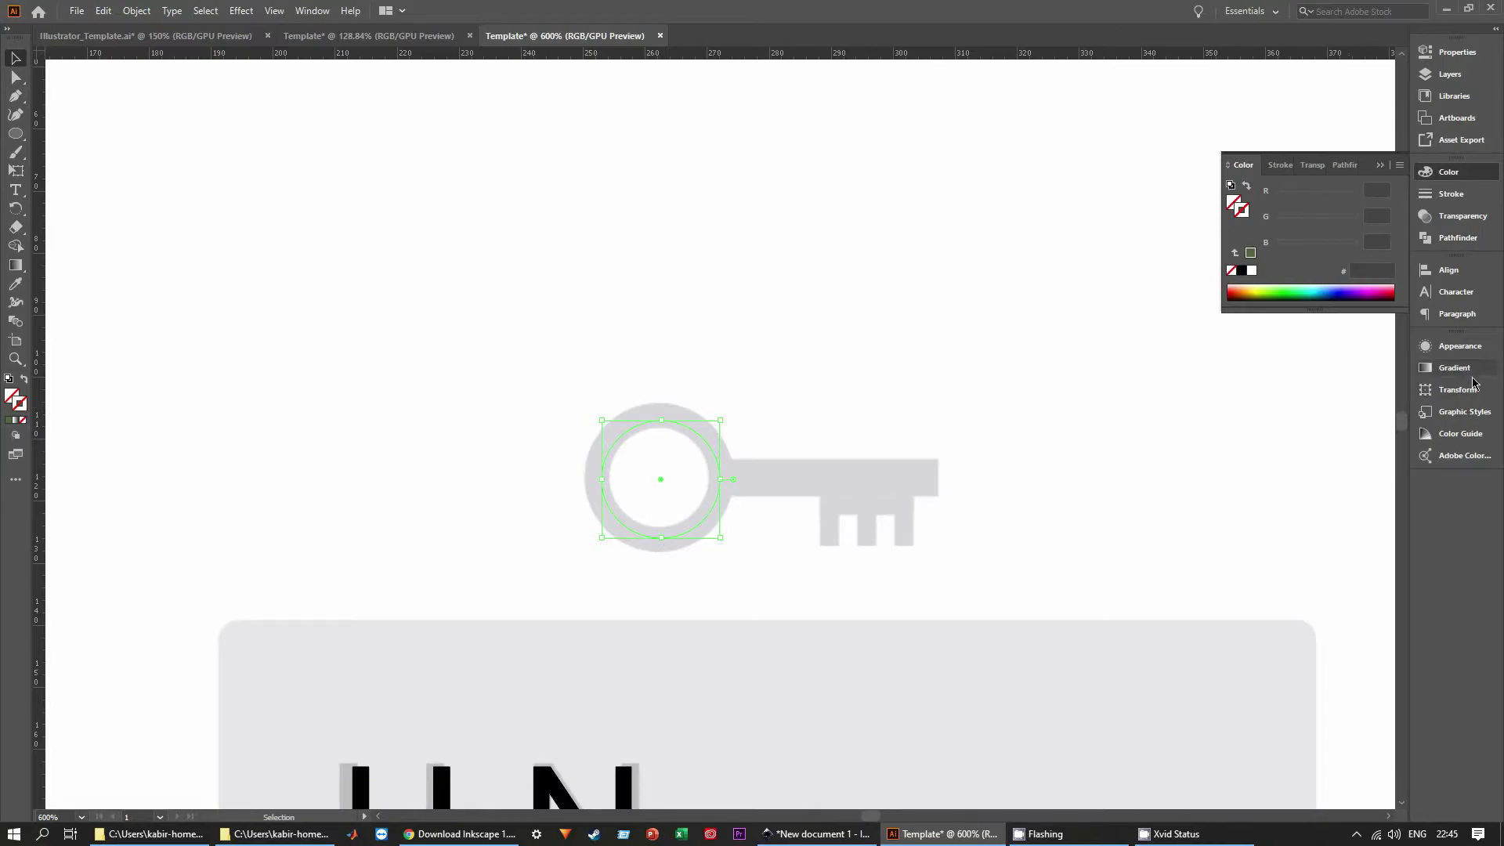
{"action": "left_click", "coordinate": [1462, 434]}
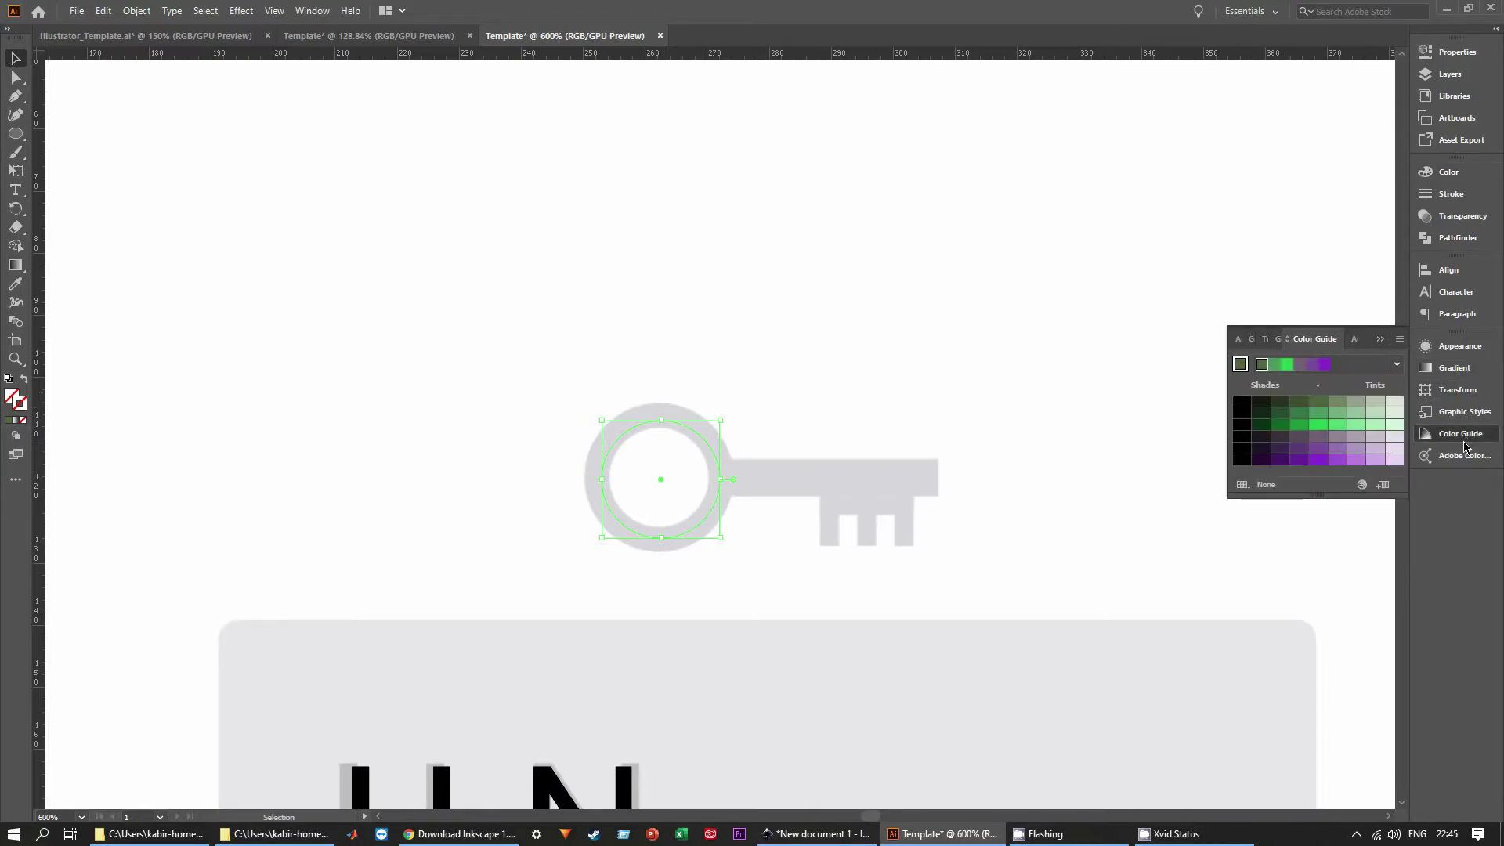
{"action": "left_click", "coordinate": [1321, 453]}
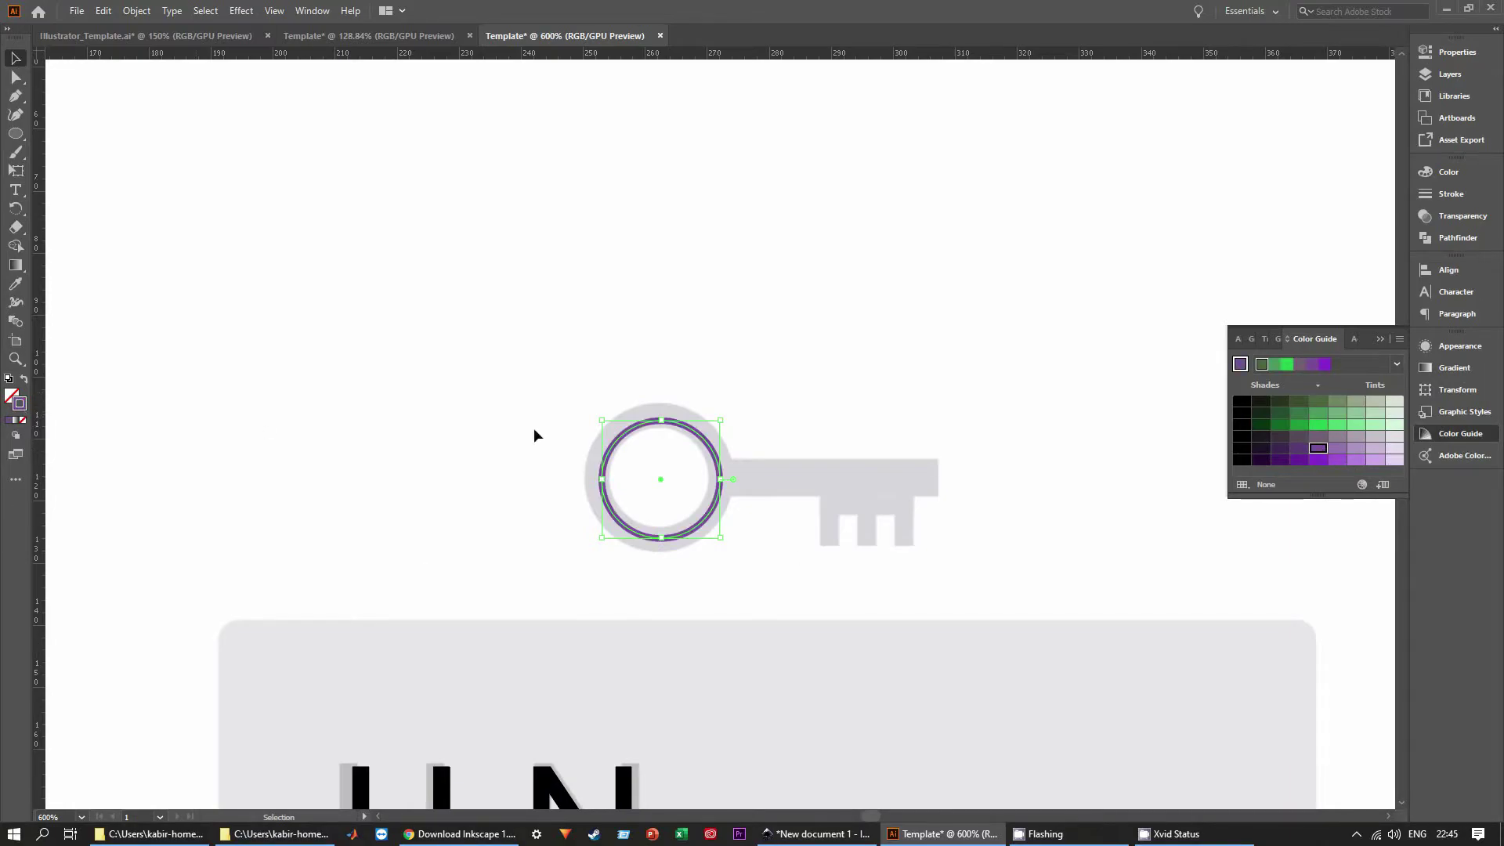
Set the stroke weight of the key's purple ring to 4 pt.
{"action": "left_click", "coordinate": [1460, 346]}
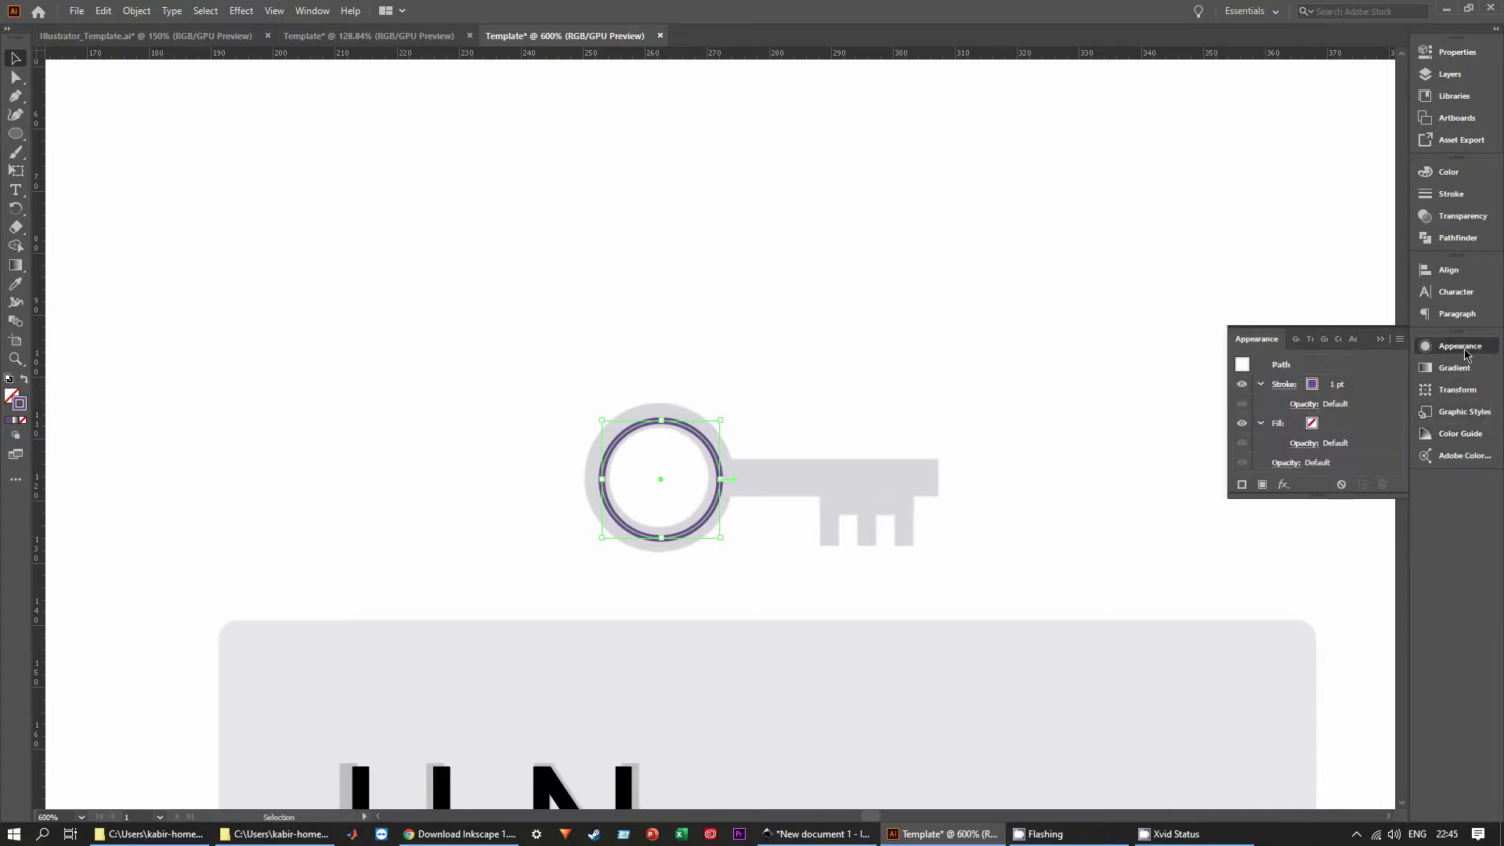
{"action": "left_click", "coordinate": [1336, 388]}
{"action": "left_click_drag", "start_coordinate": [1358, 385], "coordinate": [1333, 387]}
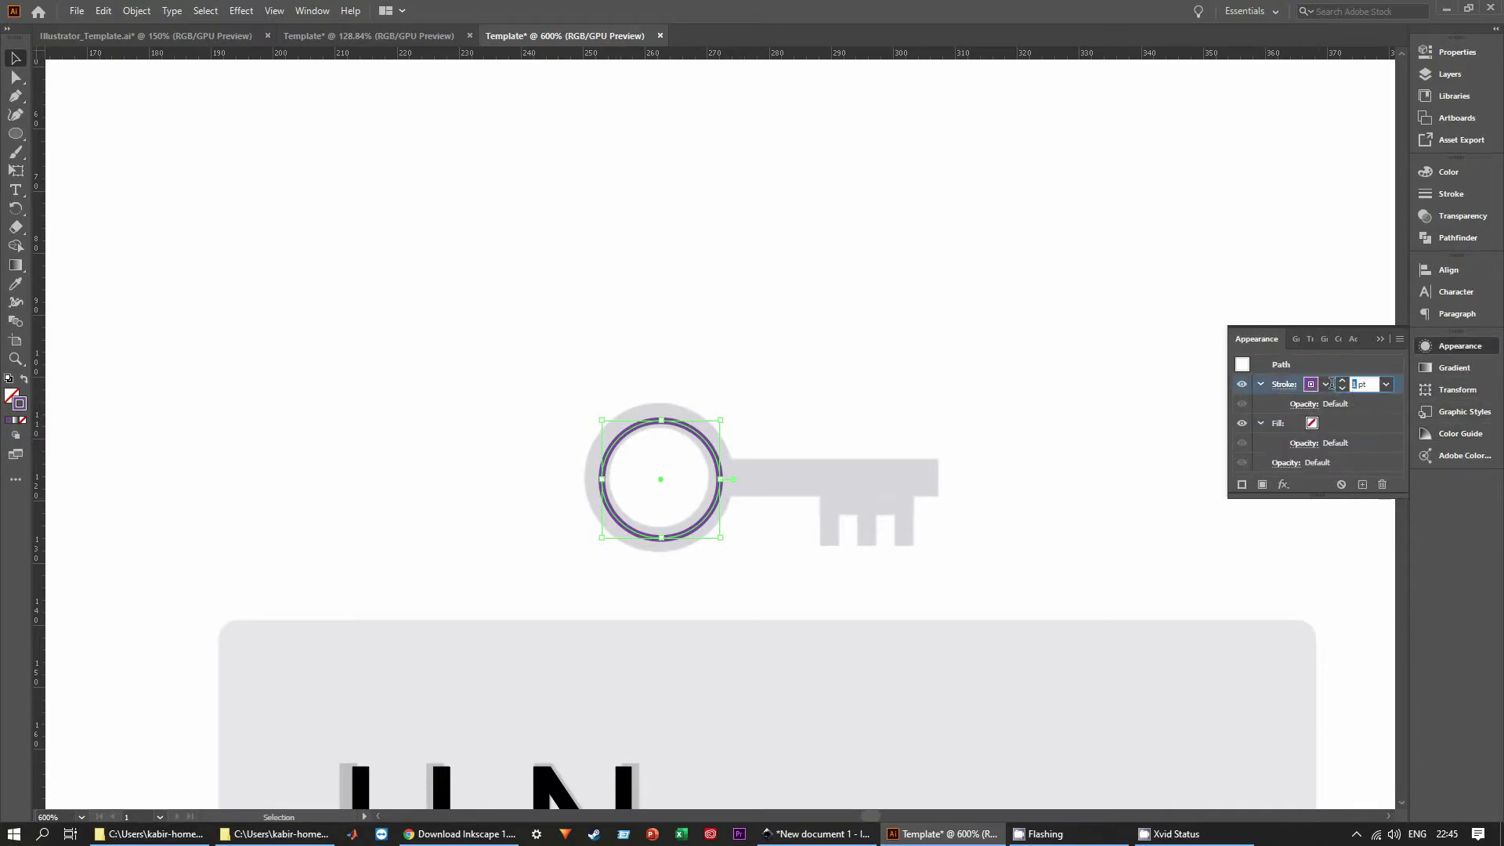
{"action": "type", "text": "4"}
{"action": "key", "text": "Return"}
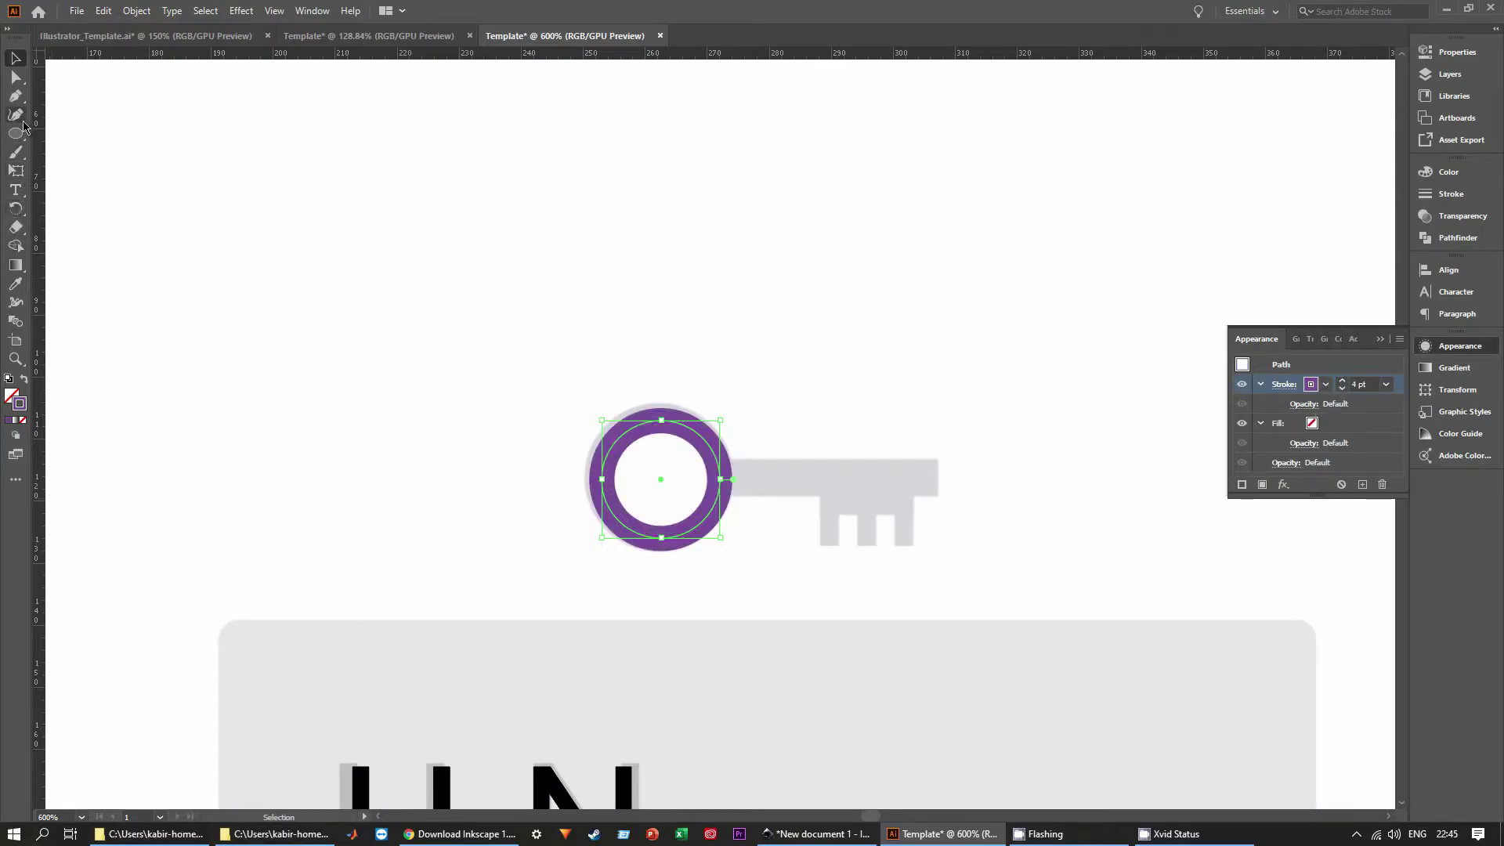
Draw a rectangle about 34 by 6 px over the key's shaft, strokeless and filled with the ring's sampled purple.
{"action": "left_click_drag", "start_coordinate": [16, 133], "coordinate": [70, 135]}
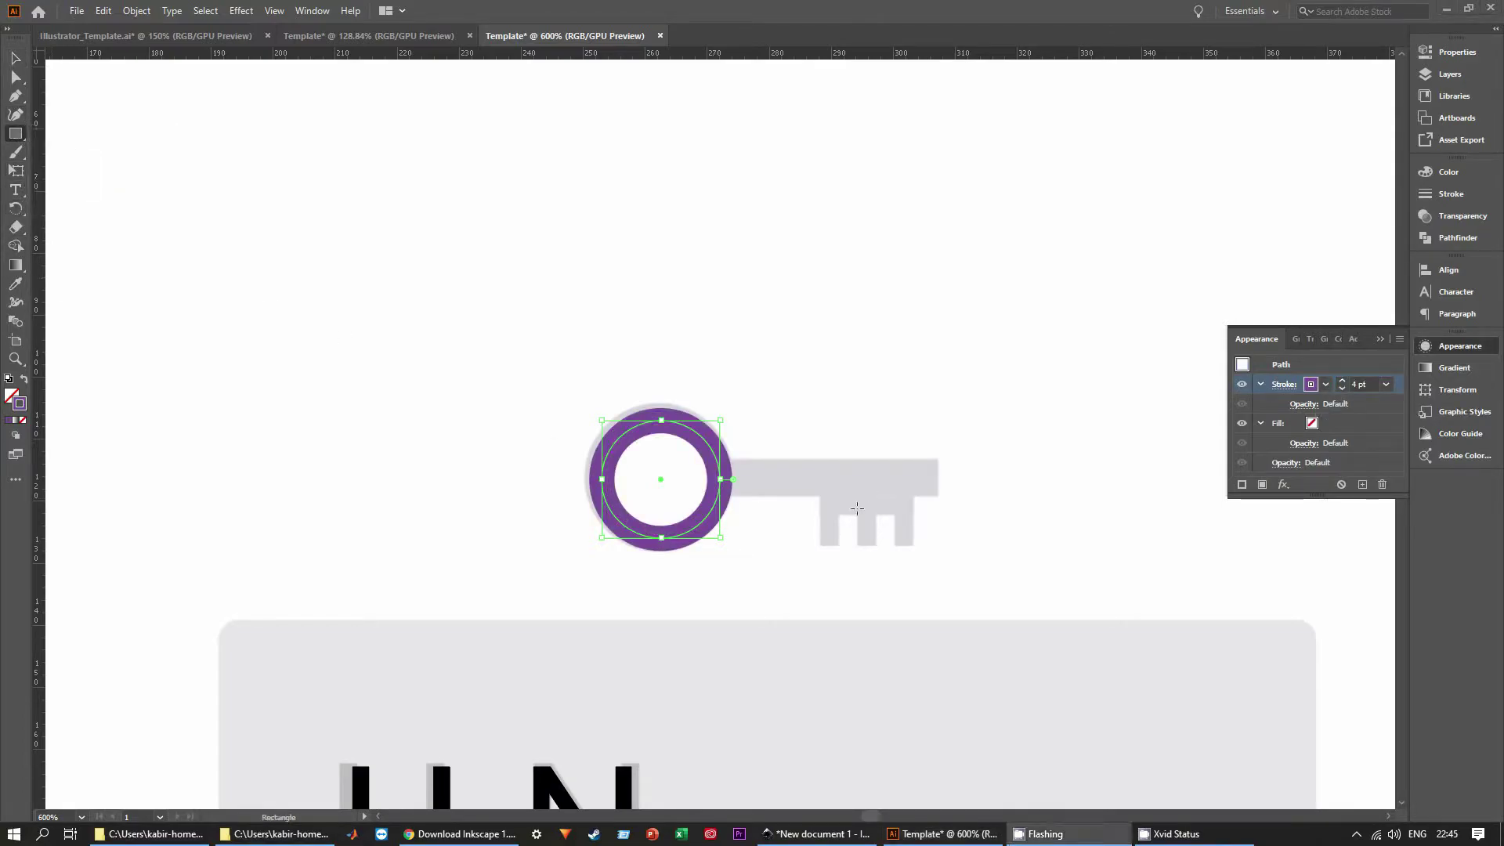
{"action": "scroll", "coordinate": [821, 540], "scroll_direction": "up", "scroll_amount": 2}
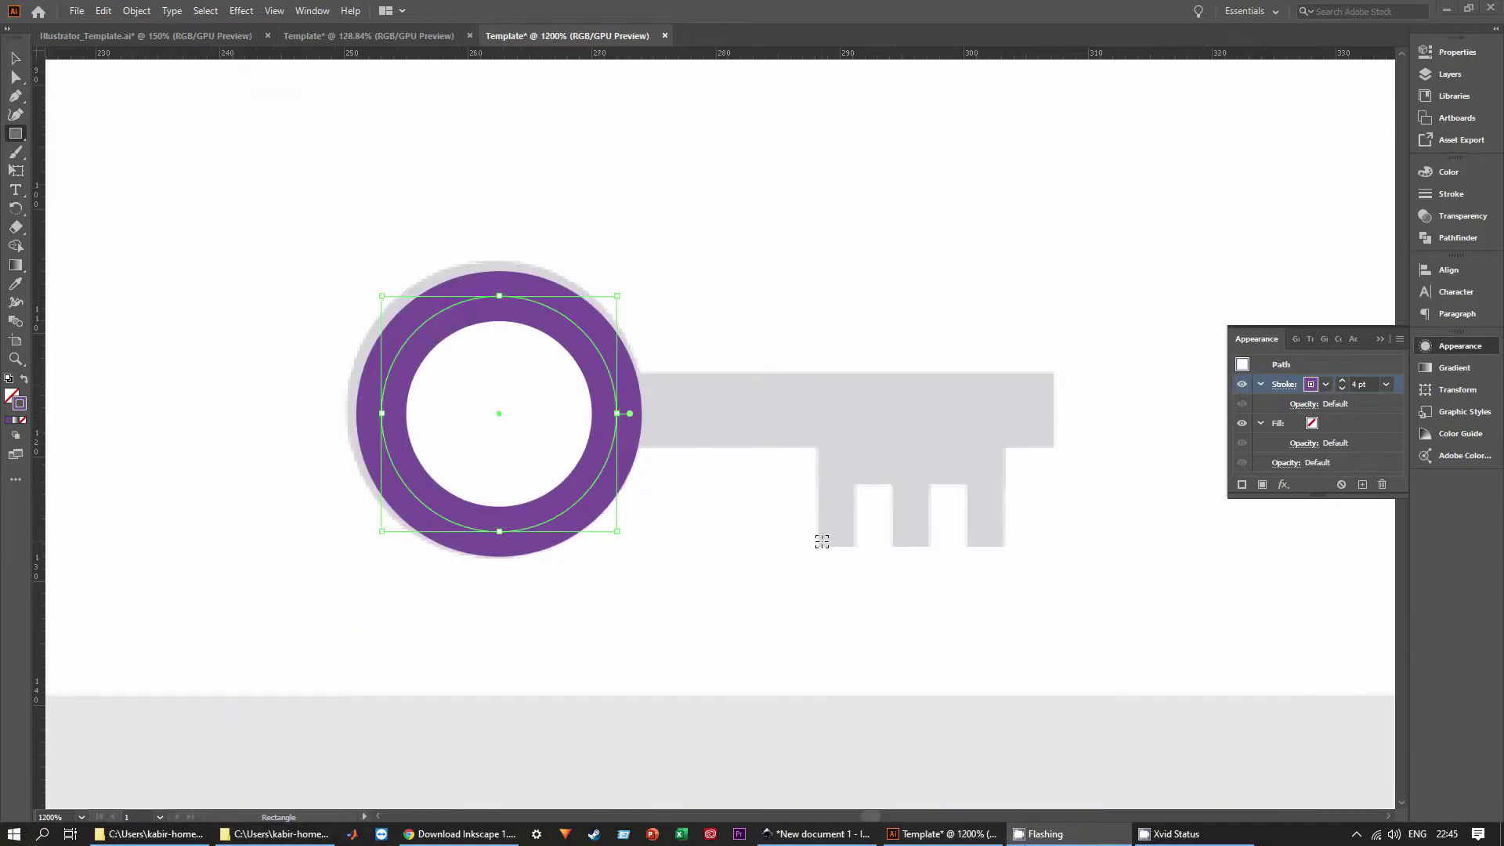
{"action": "left_click", "coordinate": [629, 370]}
{"action": "left_click", "coordinate": [785, 443]}
{"action": "left_click_drag", "start_coordinate": [629, 369], "coordinate": [1051, 444]}
{"action": "left_click", "coordinate": [22, 420]}
{"action": "left_click", "coordinate": [10, 395]}
{"action": "key", "text": "i"}
{"action": "left_click", "coordinate": [606, 336]}
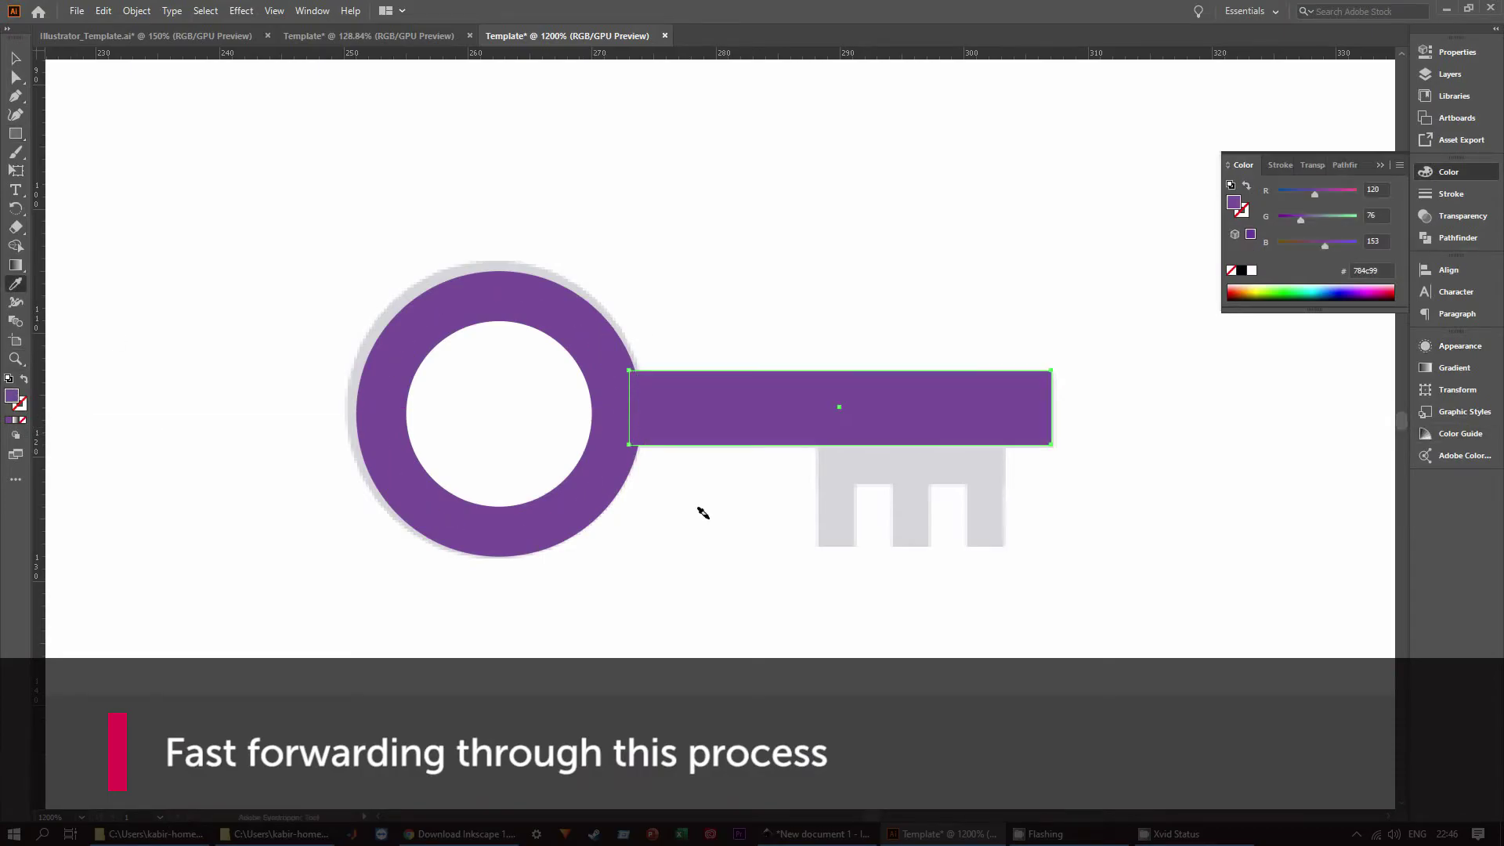
Draw the key's bit below the shaft with the Rectangle tool, adding one tooth and duplicating it twice to make three evenly spaced teeth.
{"action": "key", "text": "m"}
{"action": "scroll", "coordinate": [1028, 496], "scroll_direction": "up", "scroll_amount": 2}
{"action": "mouse_move", "coordinate": [601, 391]}
{"action": "left_mouse_down"}
{"action": "mouse_move", "coordinate": [988, 468]}
{"action": "mouse_move", "coordinate": [973, 467]}
{"action": "left_mouse_up"}
{"action": "left_click_drag", "start_coordinate": [676, 591], "coordinate": [601, 468]}
{"action": "key", "text": "v"}
{"action": "left_click_drag", "start_coordinate": [661, 526], "coordinate": [809, 526]}
{"action": "left_click_drag", "start_coordinate": [811, 521], "coordinate": [960, 519]}
{"action": "left_click", "coordinate": [1076, 582]}
{"action": "scroll", "coordinate": [1075, 582], "scroll_direction": "down", "scroll_amount": 3}
Darken the purple stroke colour of the key's ring by adjusting its RGB values.
{"action": "left_click", "coordinate": [771, 545]}
{"action": "left_click", "coordinate": [1244, 212]}
{"action": "left_click", "coordinate": [1291, 223]}
{"action": "left_click_drag", "start_coordinate": [1291, 223], "coordinate": [1310, 247]}
{"action": "left_click_drag", "start_coordinate": [1300, 222], "coordinate": [1295, 222]}
{"action": "left_click_drag", "start_coordinate": [1314, 195], "coordinate": [1306, 195]}
Recolour the key's shaft and bit with the ring's darker purple sampled by the Eyedropper tool.
{"action": "left_click_drag", "start_coordinate": [1097, 619], "coordinate": [885, 501]}
{"action": "left_click", "coordinate": [16, 287]}
{"action": "left_click", "coordinate": [765, 445]}
{"action": "key", "text": "v"}
{"action": "left_click", "coordinate": [1141, 593]}
{"action": "scroll", "coordinate": [1140, 593], "scroll_direction": "up", "scroll_amount": 1}
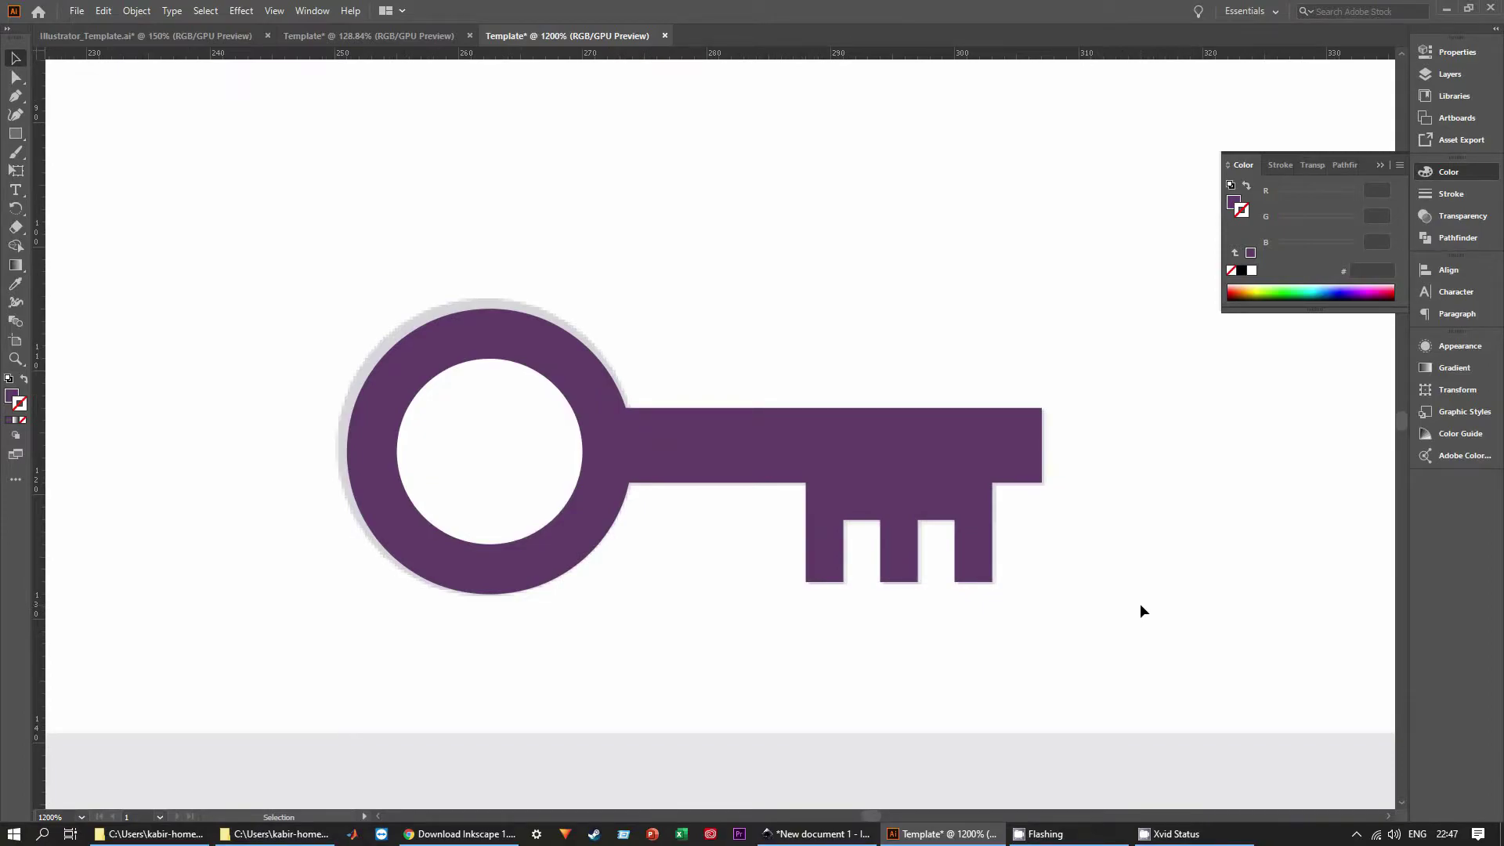
Delete the horizontal guide that crosses the molecule.
{"action": "scroll", "coordinate": [1140, 603], "scroll_direction": "down", "scroll_amount": 4}
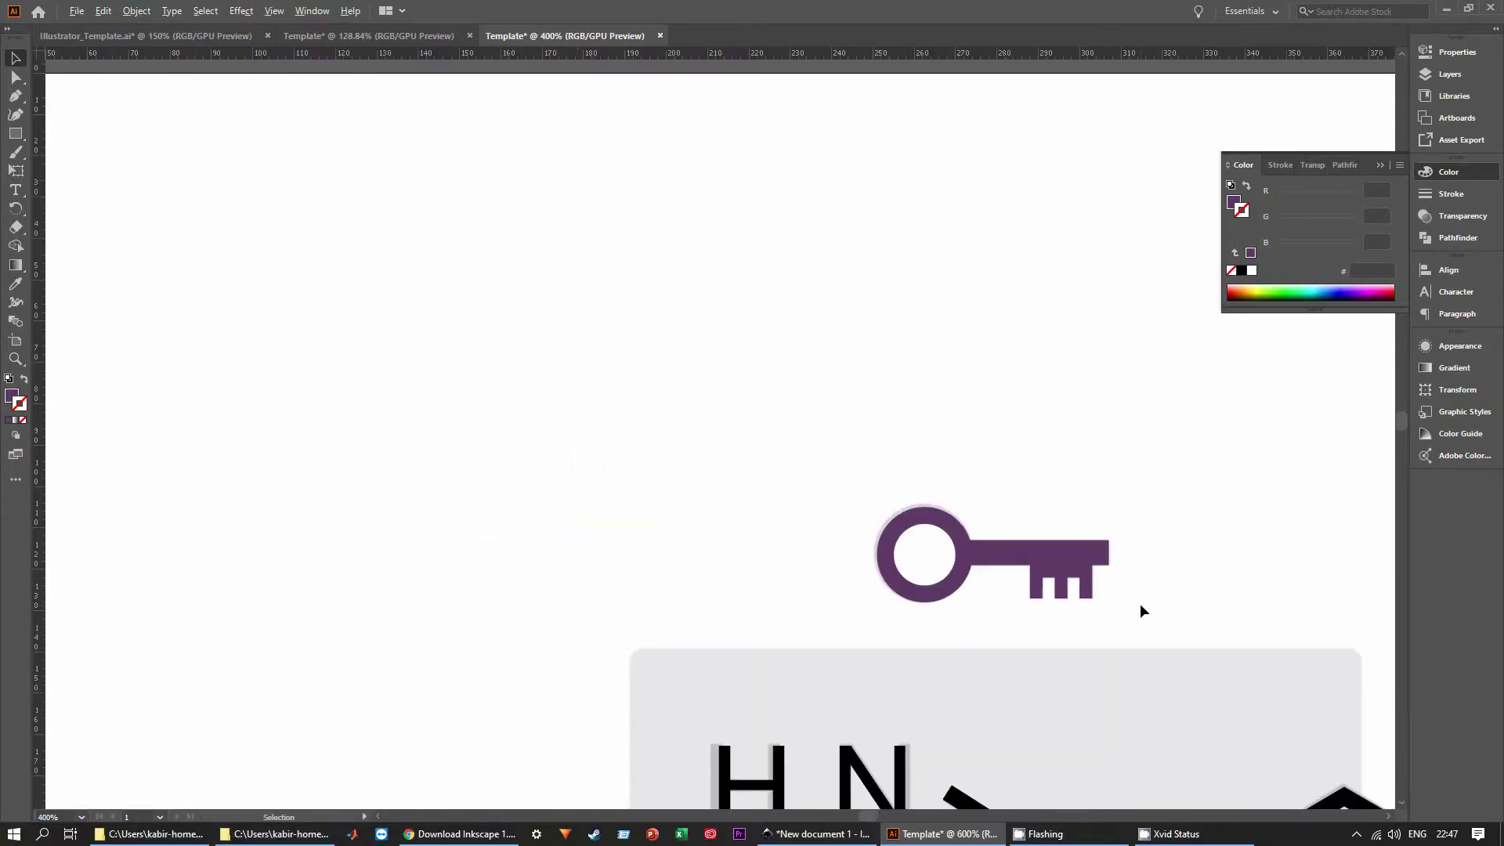
{"action": "left_click_drag", "start_coordinate": [1225, 608], "coordinate": [742, 256]}
{"action": "scroll", "coordinate": [1037, 505], "scroll_direction": "down", "scroll_amount": 3}
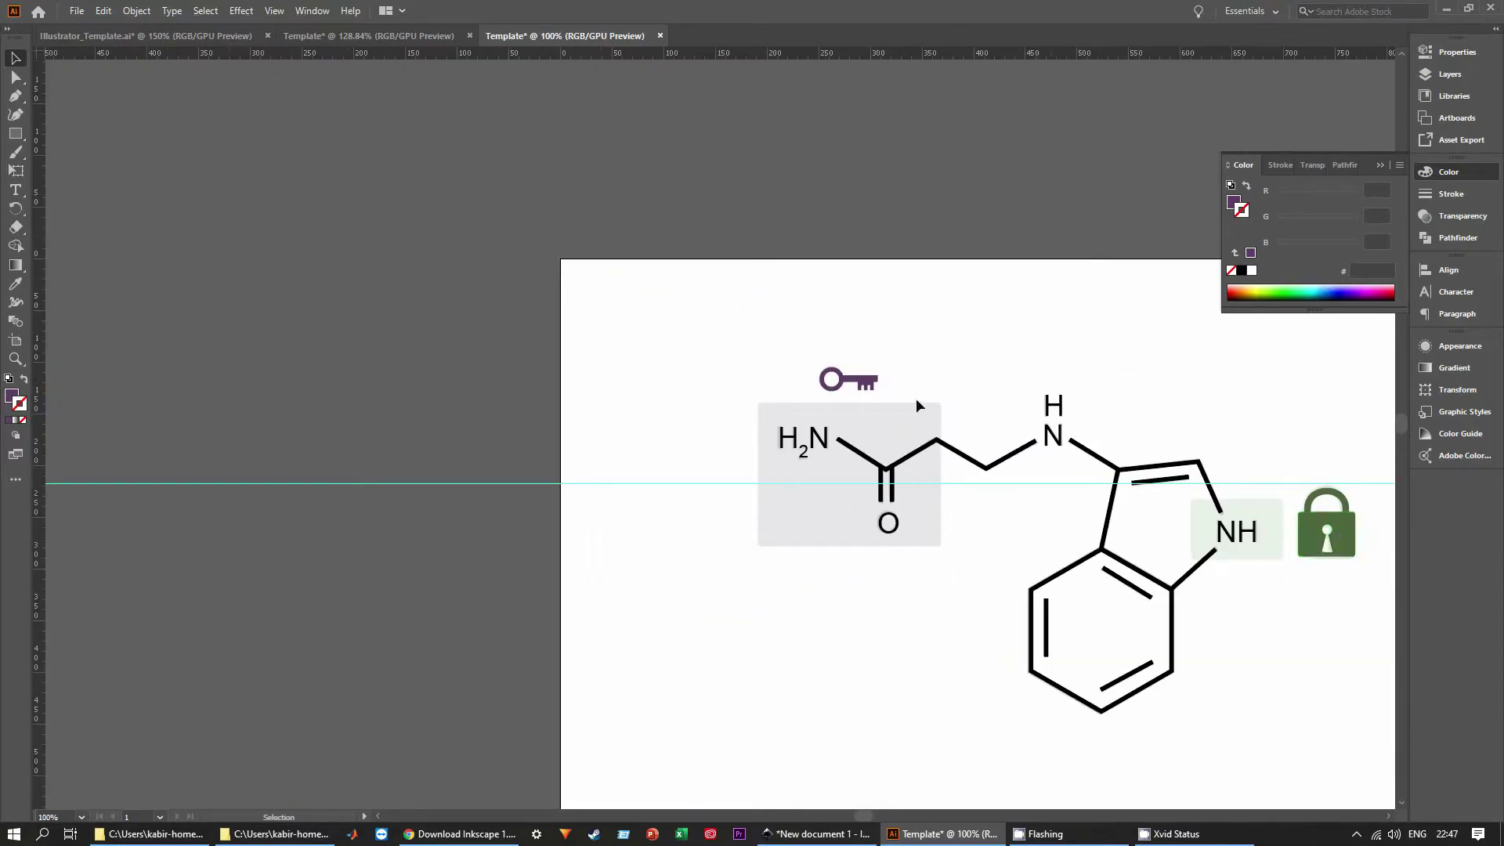
{"action": "scroll", "coordinate": [850, 387], "scroll_direction": "up", "scroll_amount": 2}
{"action": "left_click_drag", "start_coordinate": [357, 492], "coordinate": [450, 644]}
{"action": "key", "text": "Delete"}
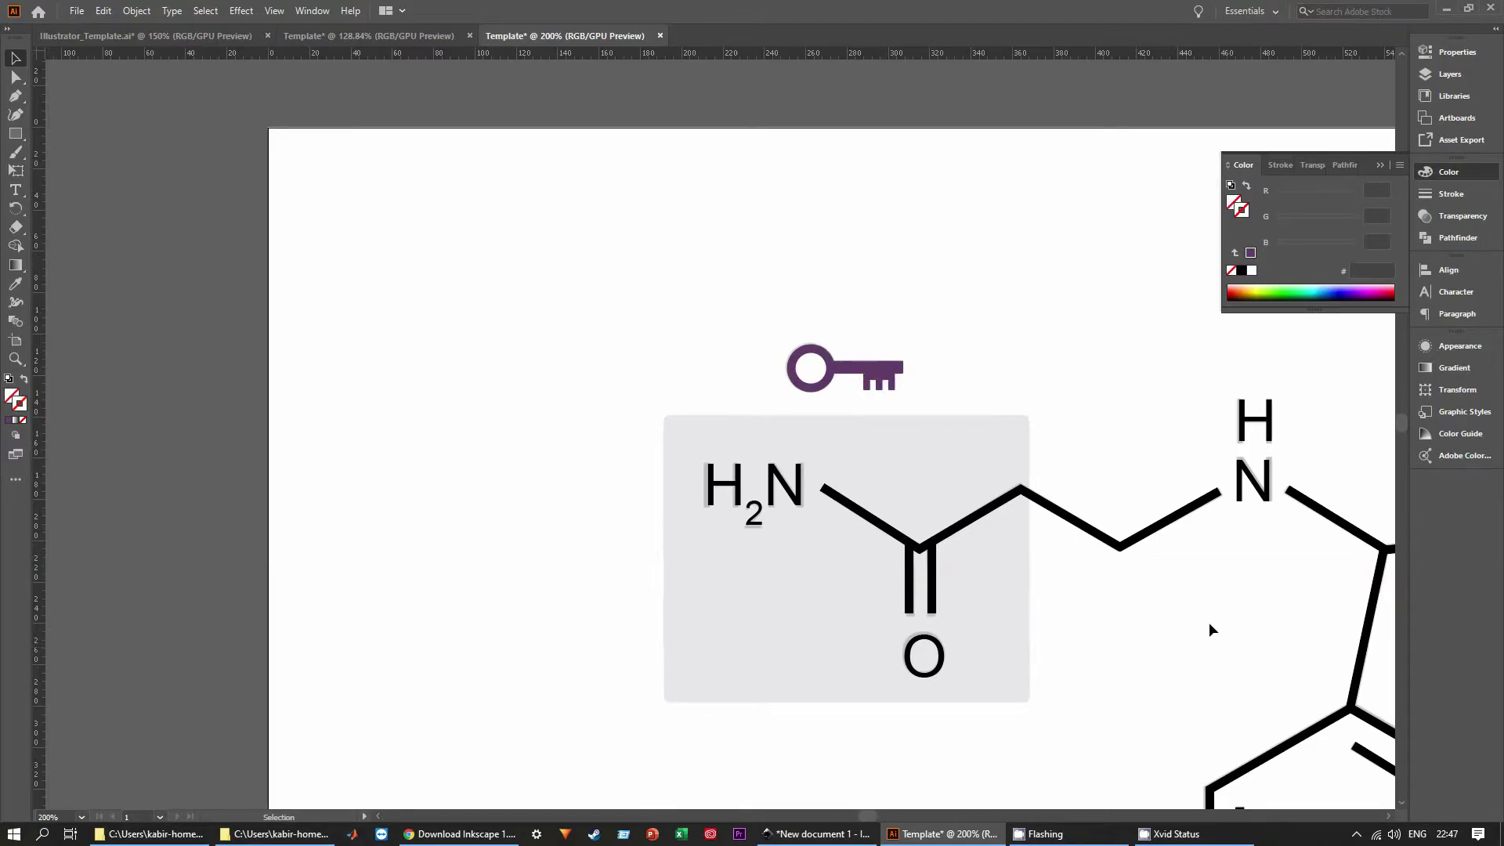
{"action": "scroll", "coordinate": [1209, 629], "scroll_direction": "down", "scroll_amount": 2}
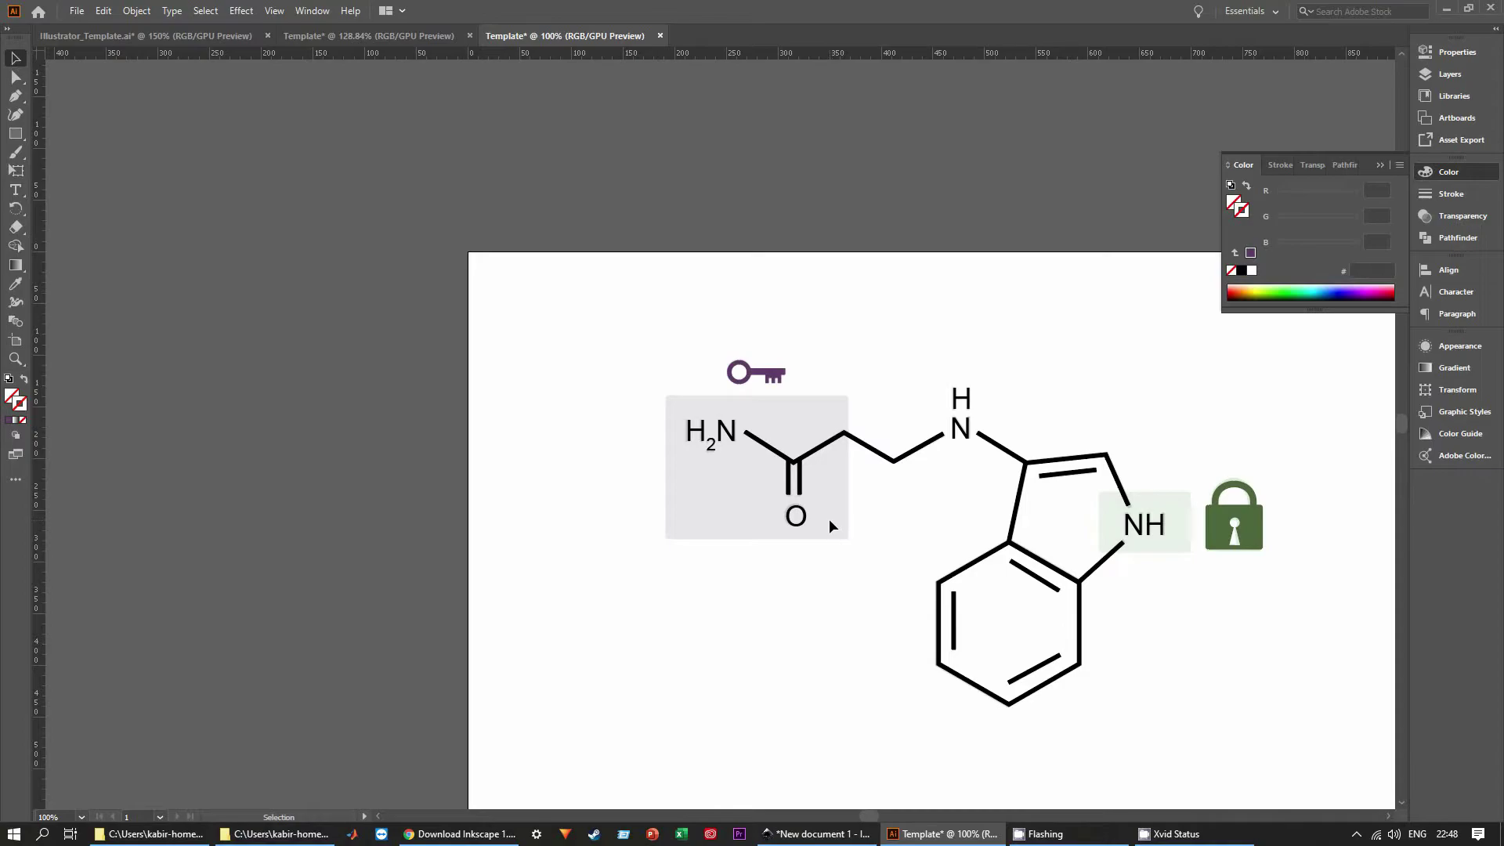
Add a new layer above Lock and Key and name it Marker.
{"action": "left_click", "coordinate": [1443, 79]}
{"action": "double_click", "coordinate": [1322, 67]}
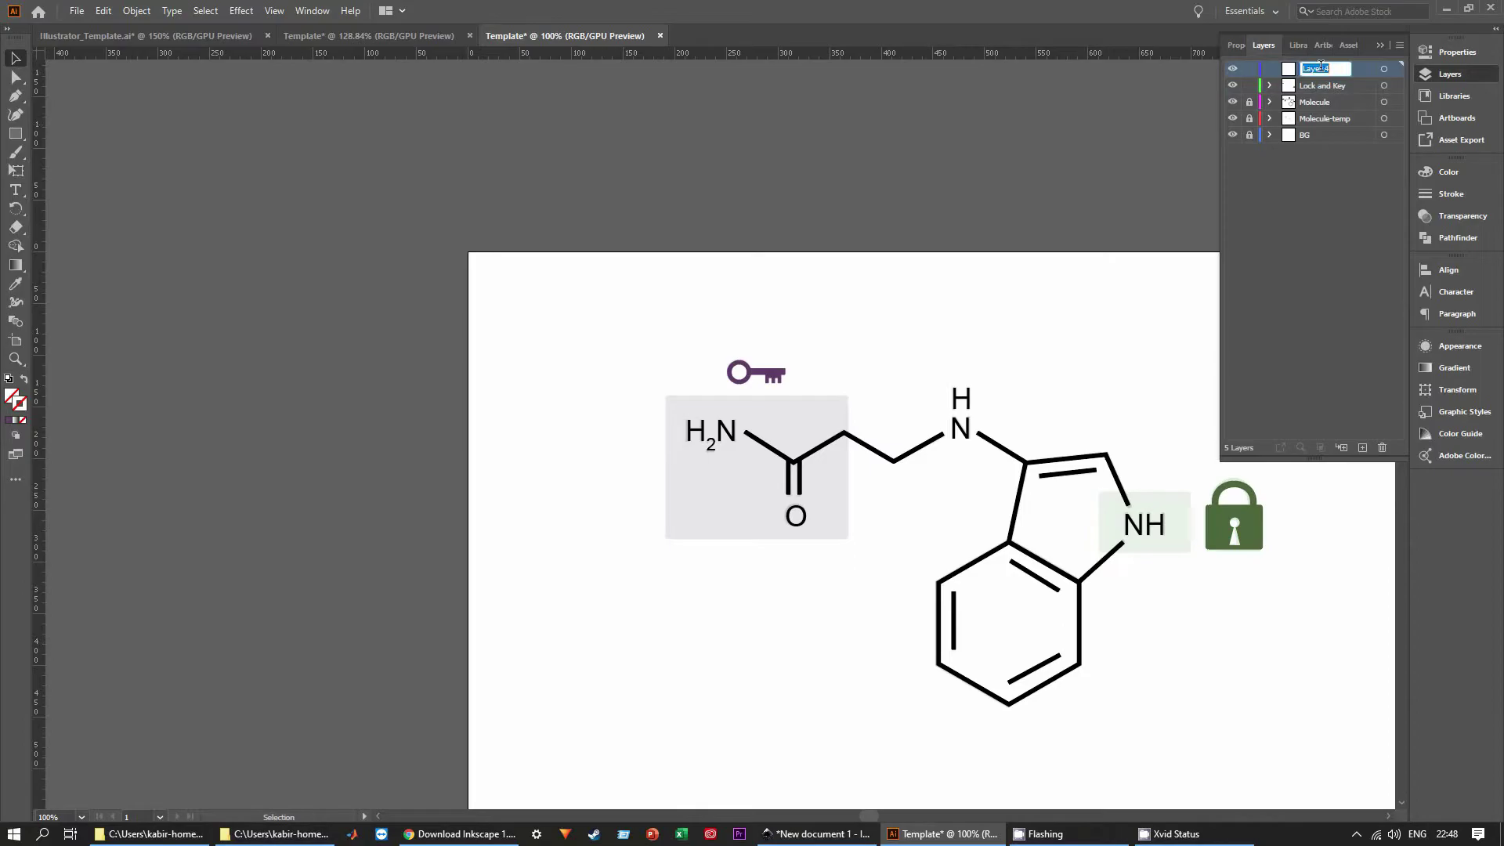
{"action": "type", "text": "Marker"}
{"action": "key", "text": "Return"}
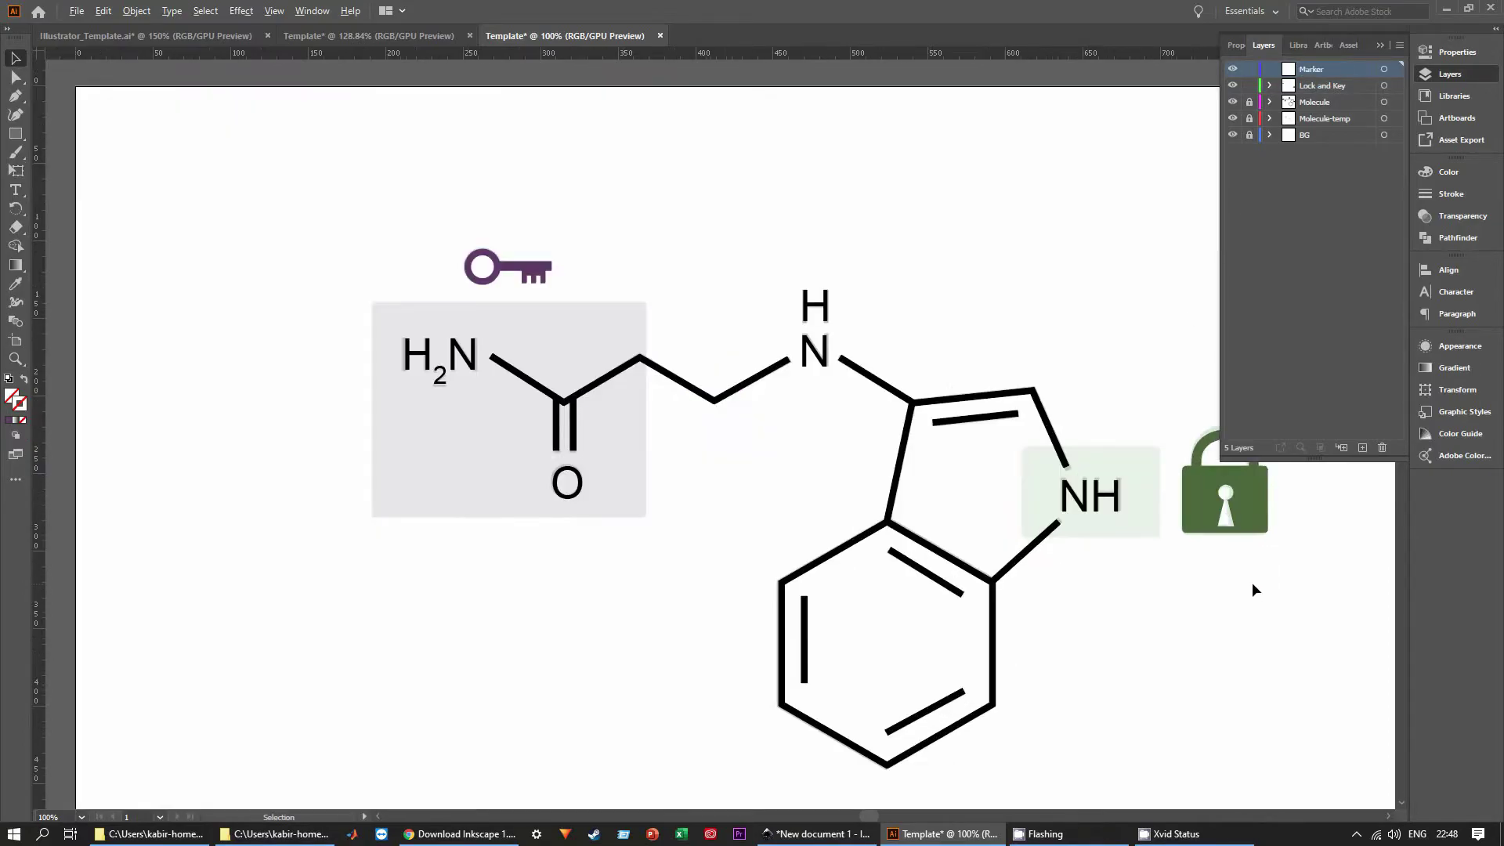
Draw a rectangle about 87 by 57 px over the reference highlight around the NH label and slightly round its corners.
{"action": "scroll", "coordinate": [1252, 581], "scroll_direction": "up", "scroll_amount": 3}
{"action": "left_click", "coordinate": [18, 134]}
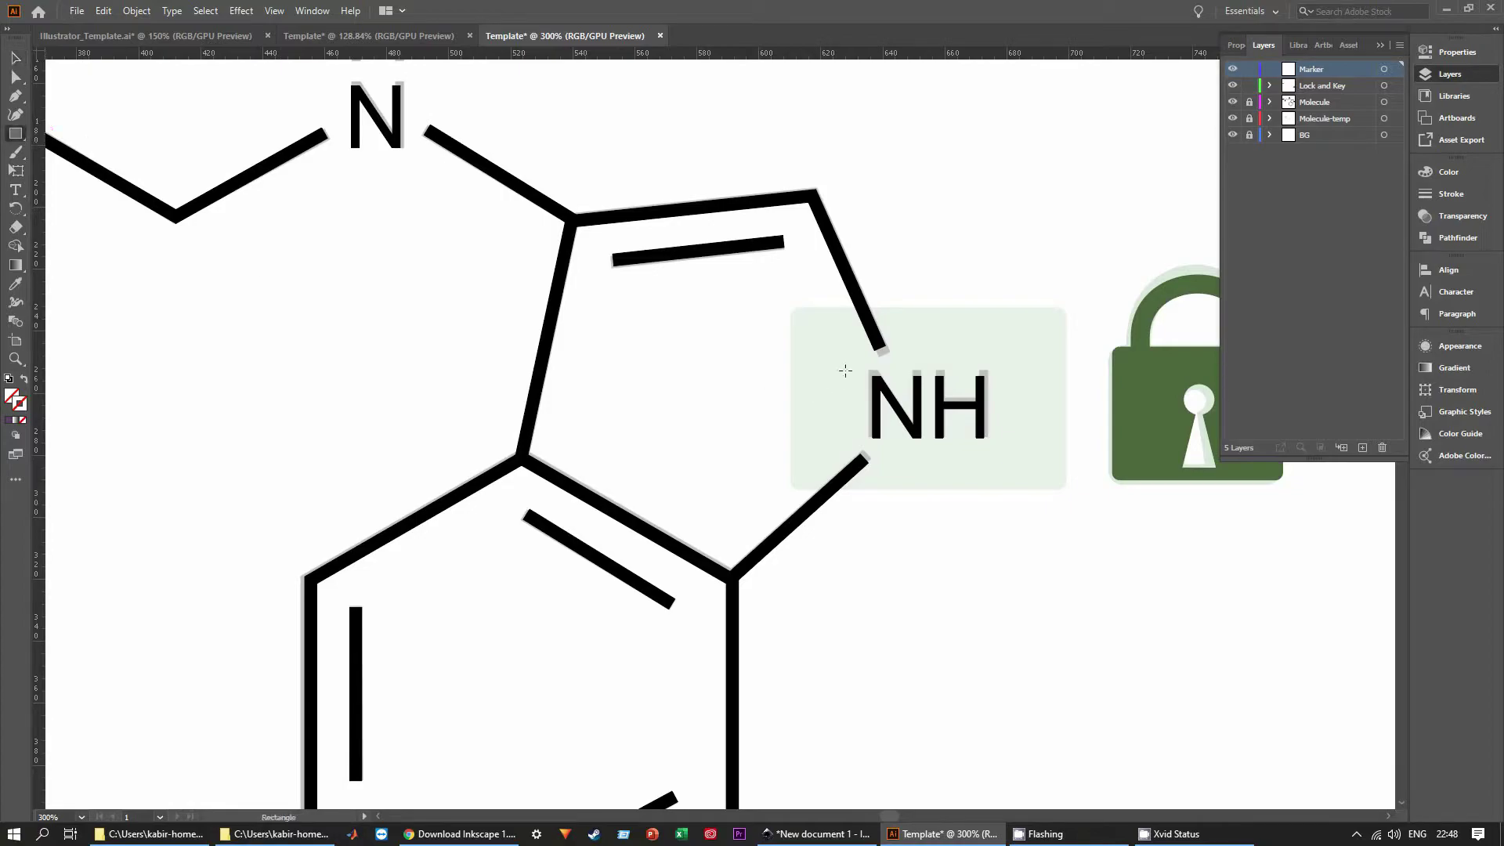
{"action": "left_click_drag", "start_coordinate": [794, 310], "coordinate": [1063, 485]}
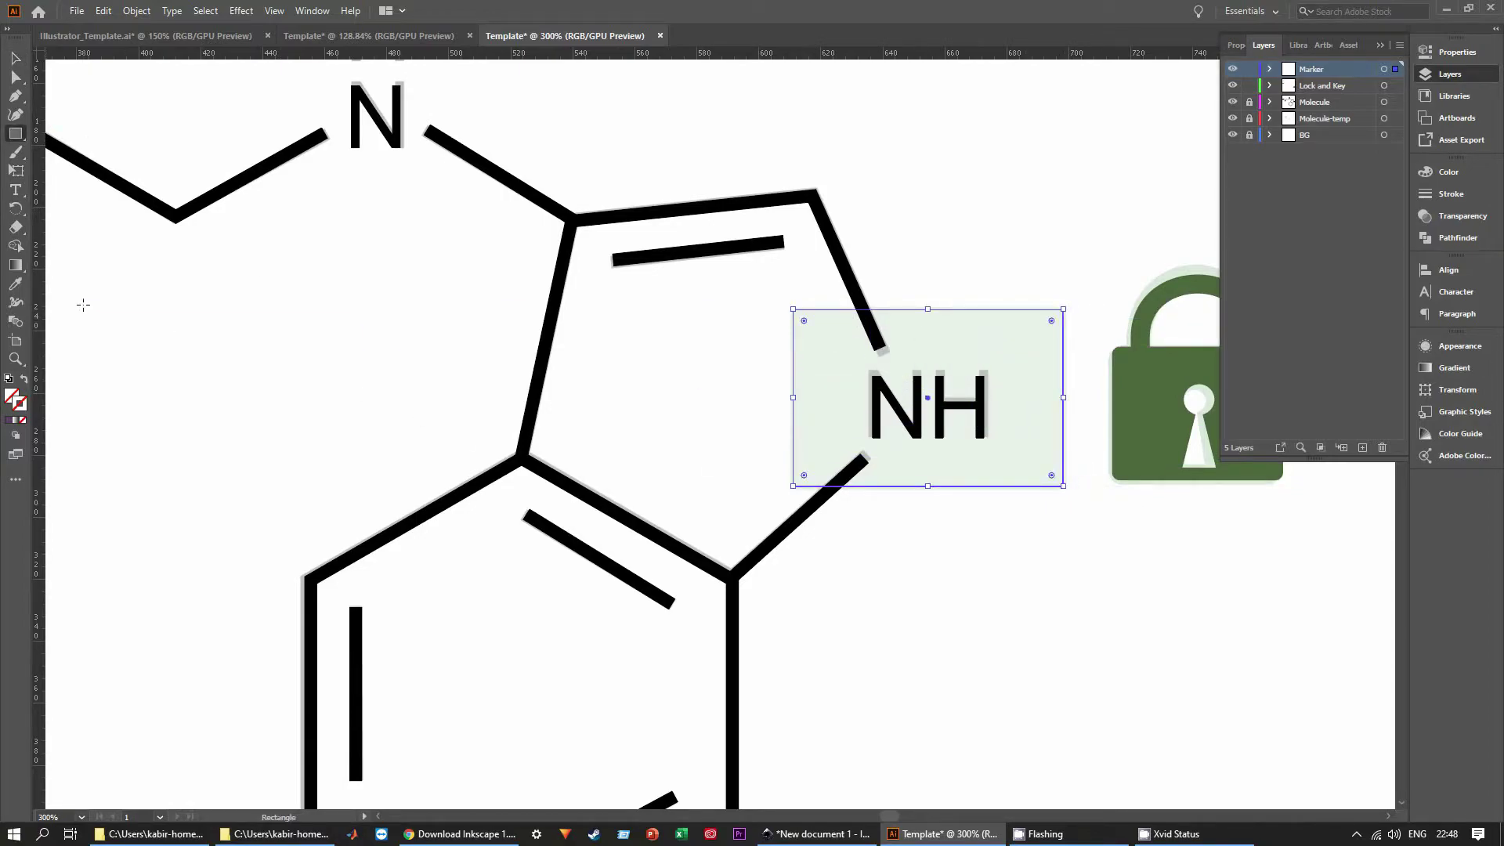
{"action": "scroll", "coordinate": [861, 318], "scroll_direction": "up", "scroll_amount": 2}
{"action": "left_click_drag", "start_coordinate": [736, 310], "coordinate": [743, 313]}
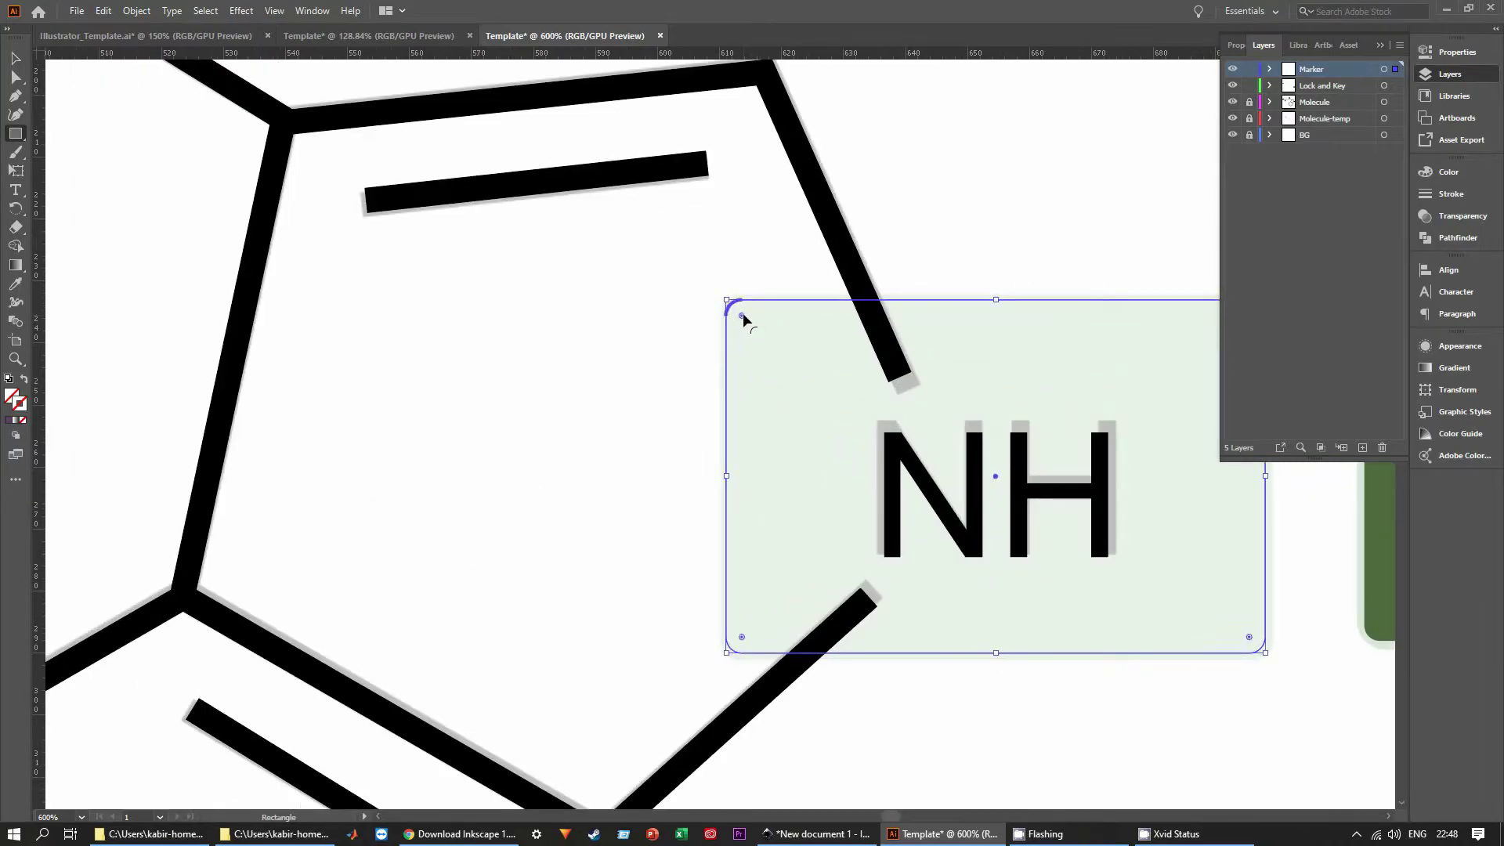
Fill the NH marker rectangle with the padlock's green sampled by the Eyedropper tool.
{"action": "left_click", "coordinate": [13, 397]}
{"action": "key", "text": "space"}
{"action": "left_click_drag", "start_coordinate": [1117, 493], "coordinate": [601, 376]}
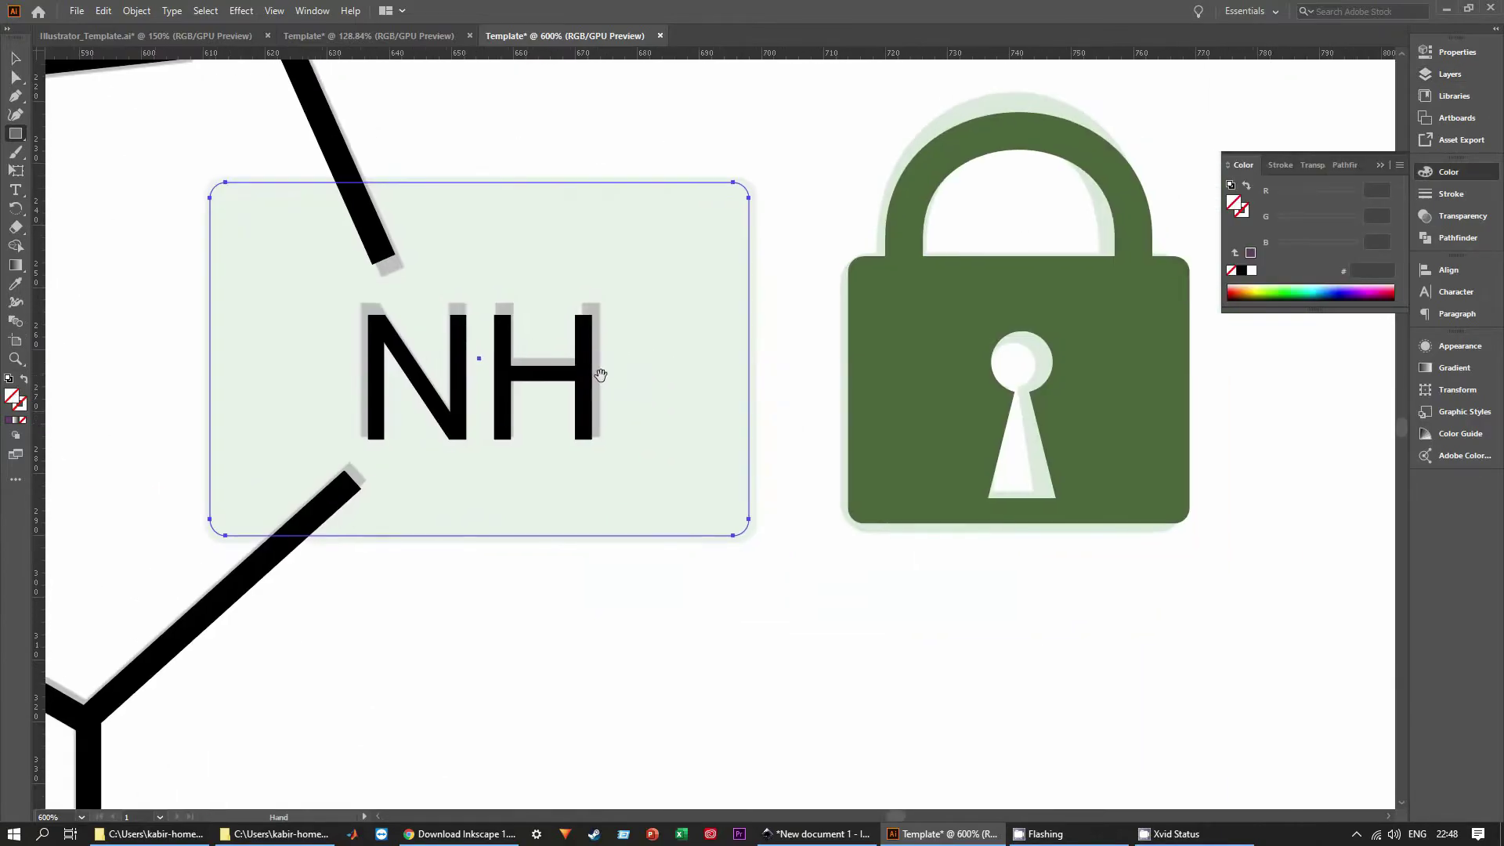
{"action": "left_click", "coordinate": [17, 285]}
{"action": "left_click", "coordinate": [921, 316]}
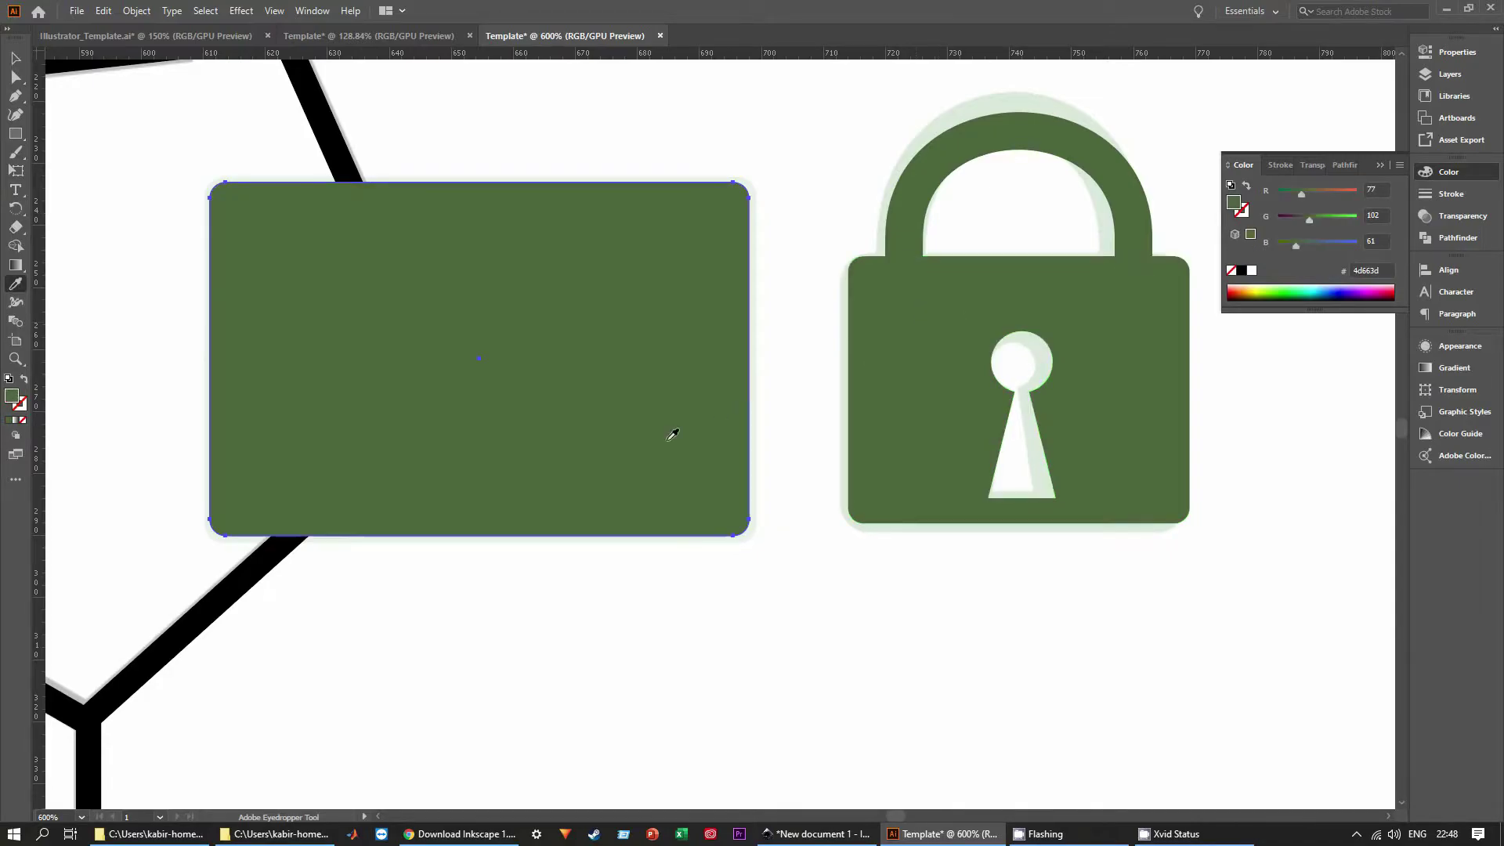
Move the Marker layer directly below the Molecule layer in the layer order.
{"action": "scroll", "coordinate": [666, 436], "scroll_direction": "down", "scroll_amount": 3}
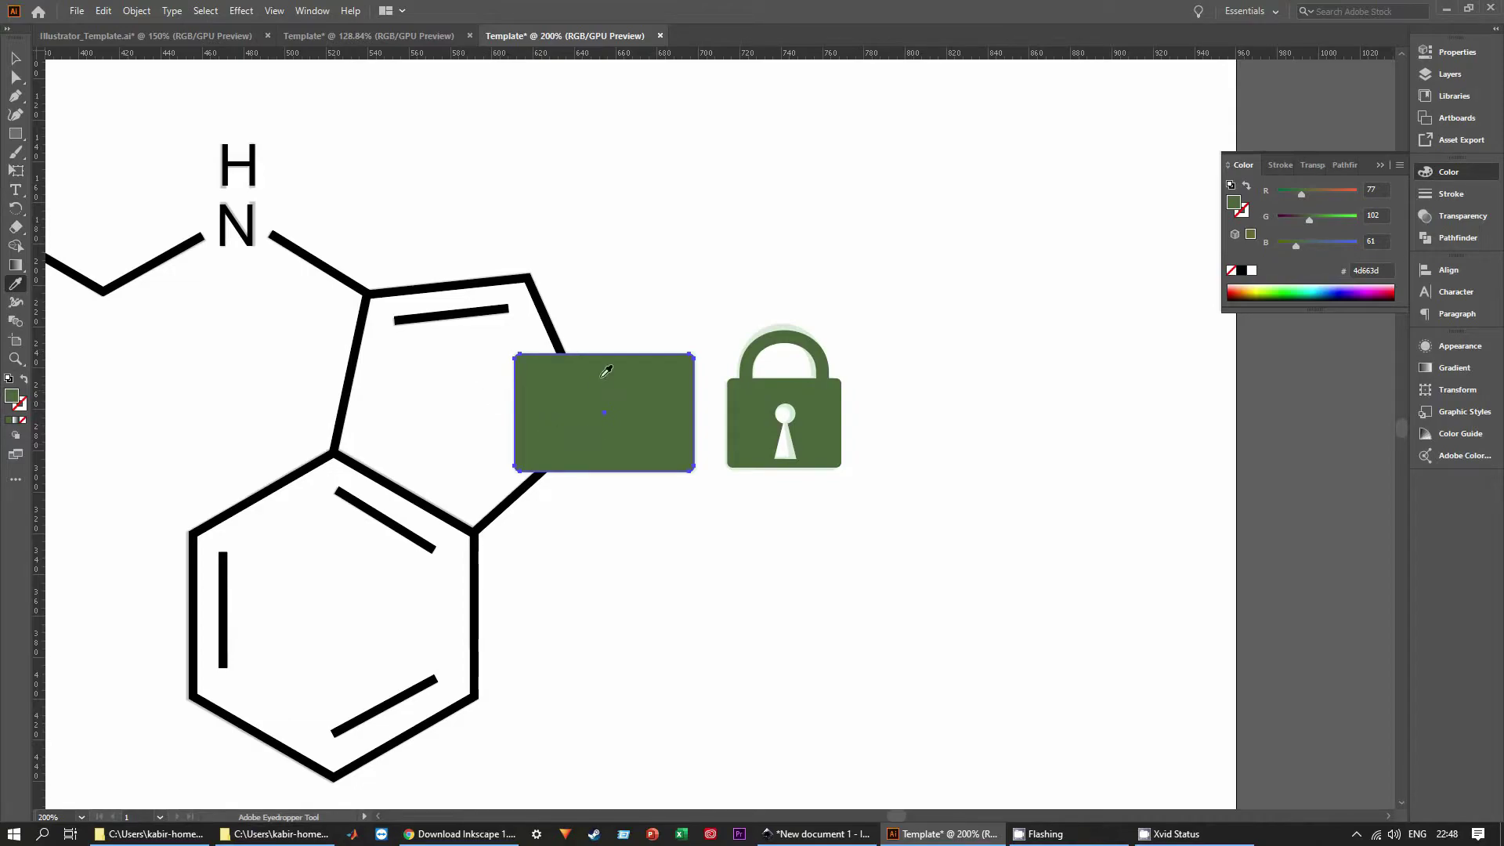
{"action": "left_click", "coordinate": [1470, 79]}
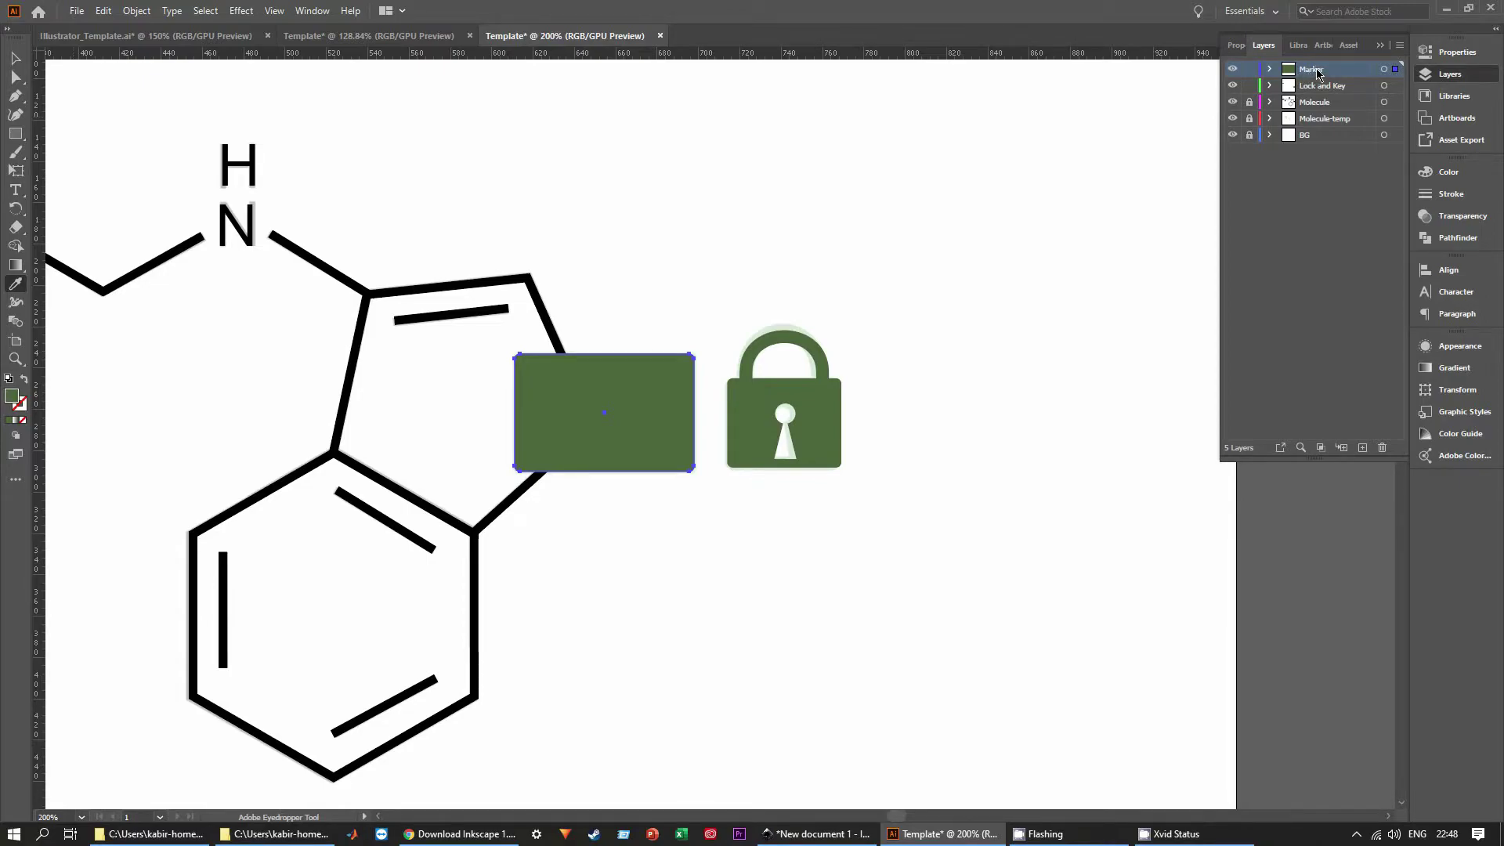
{"action": "left_click_drag", "start_coordinate": [1318, 73], "coordinate": [1318, 109]}
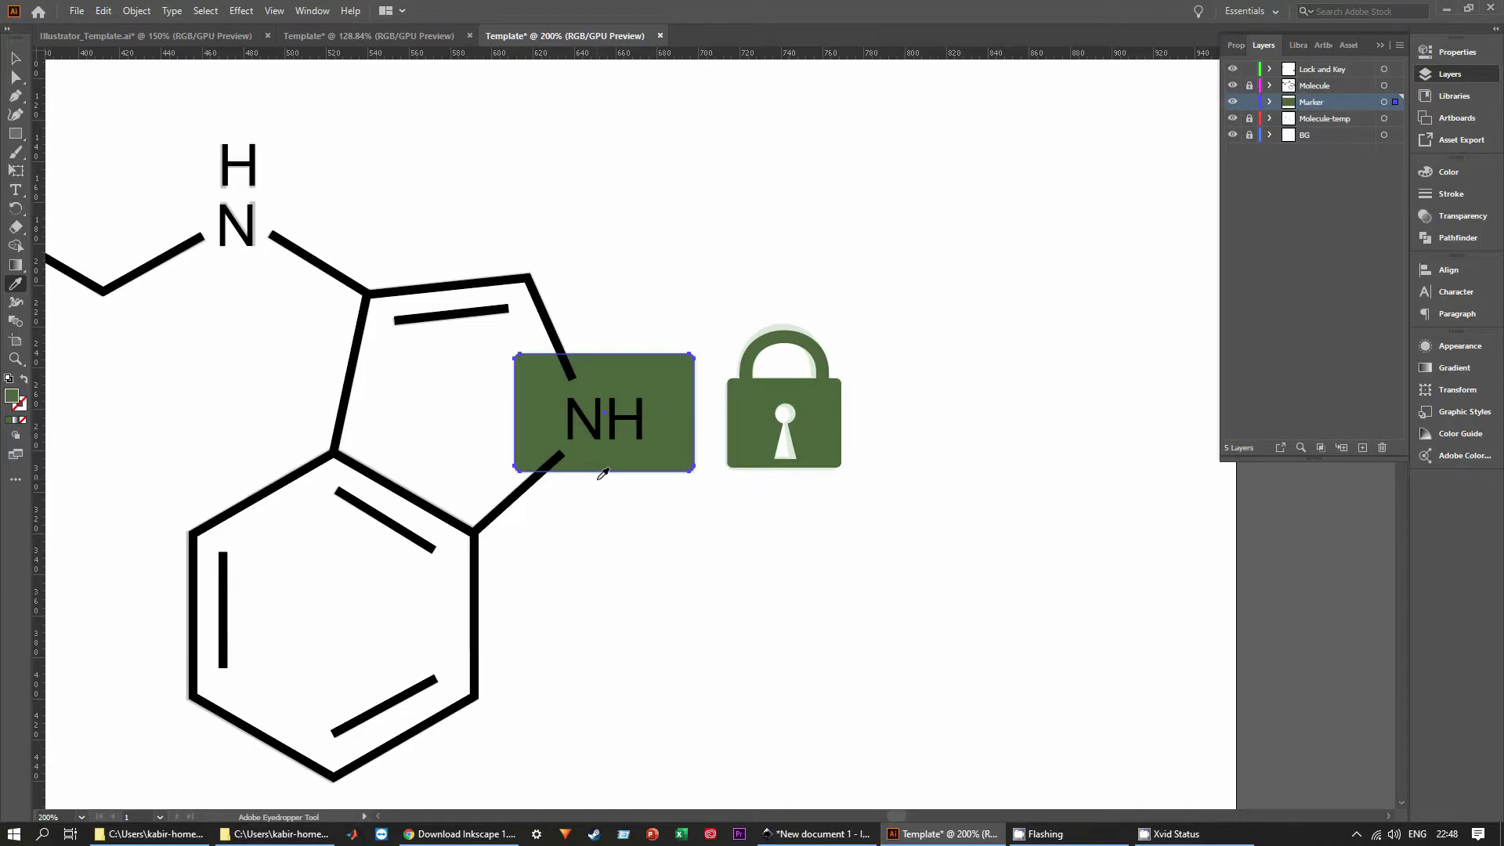
Lower the top edge of the green NH marker slightly to reduce its height.
{"action": "key", "text": "v"}
{"action": "left_click", "coordinate": [631, 275]}
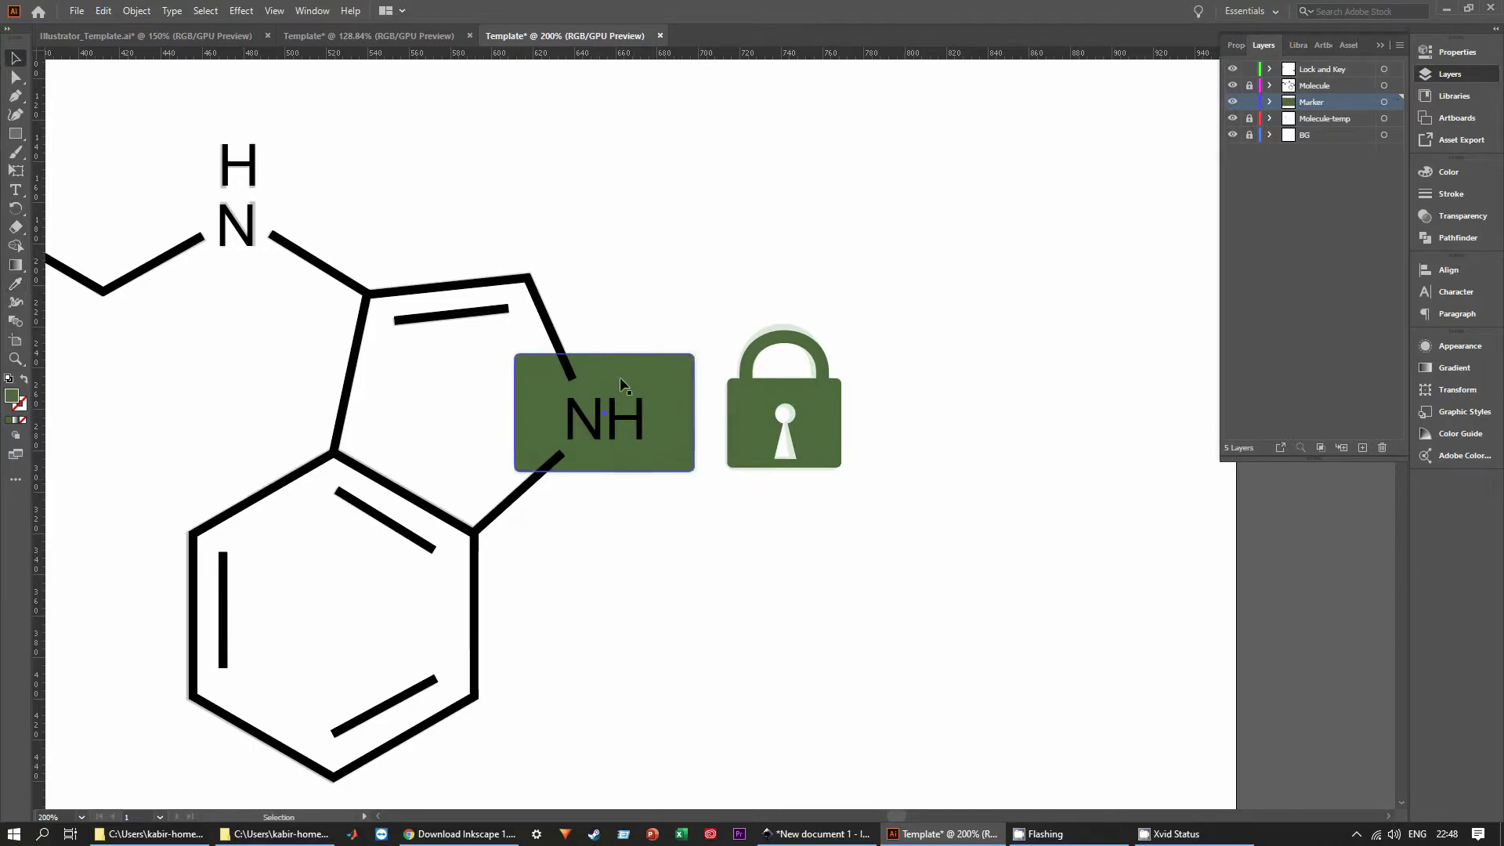
{"action": "left_click_drag", "start_coordinate": [605, 357], "coordinate": [607, 358]}
{"action": "left_click", "coordinate": [627, 308]}
Set the fill opacity of the green NH marker to 60%.
{"action": "left_click", "coordinate": [667, 376]}
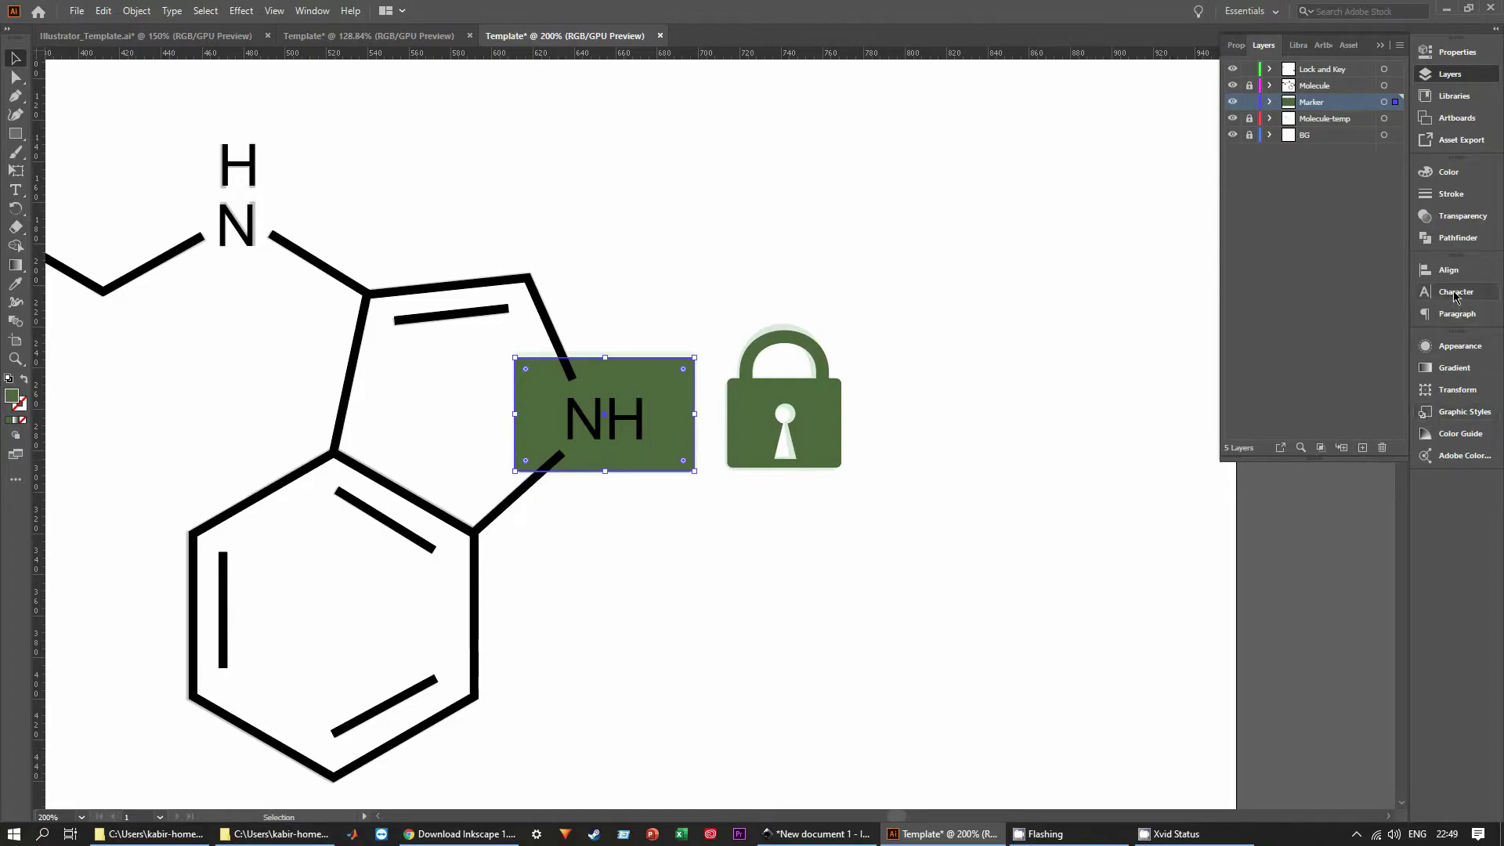
{"action": "left_click", "coordinate": [1461, 347]}
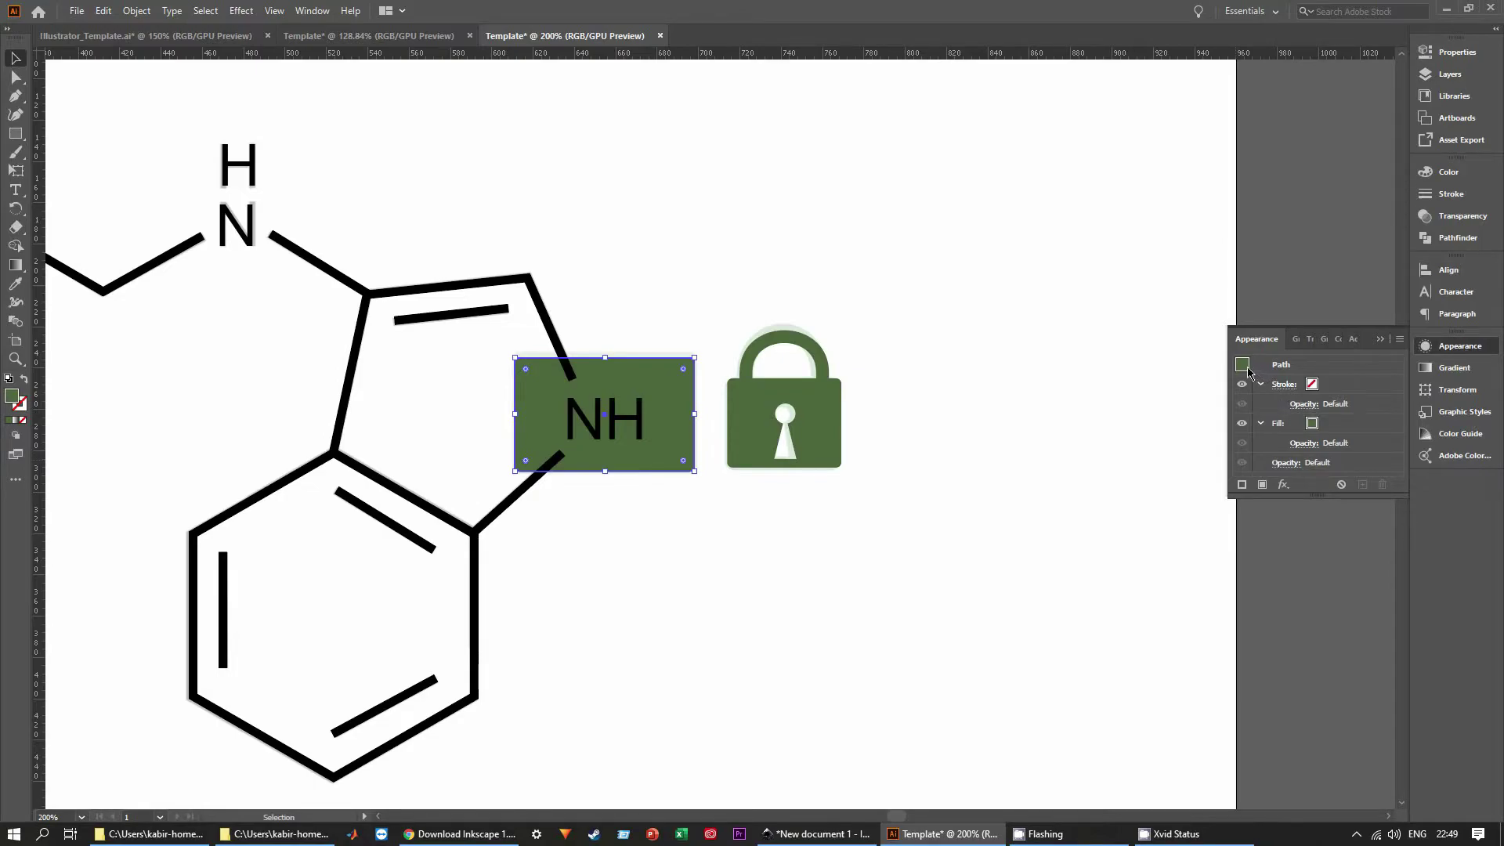
{"action": "left_click", "coordinate": [1300, 444]}
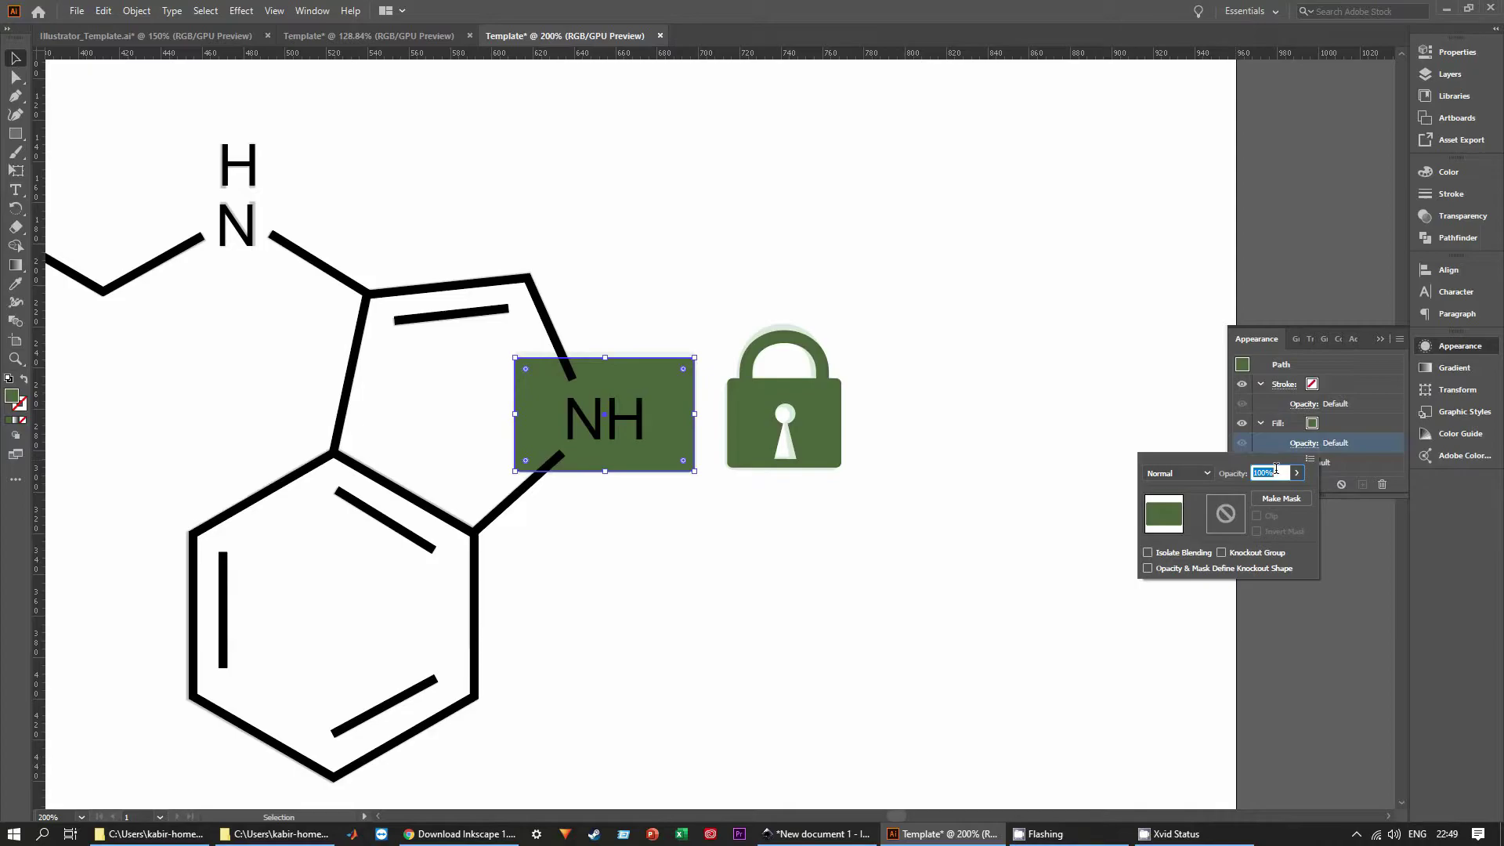
{"action": "type", "text": "60"}
{"action": "key", "text": "Return"}
{"action": "left_click", "coordinate": [714, 600]}
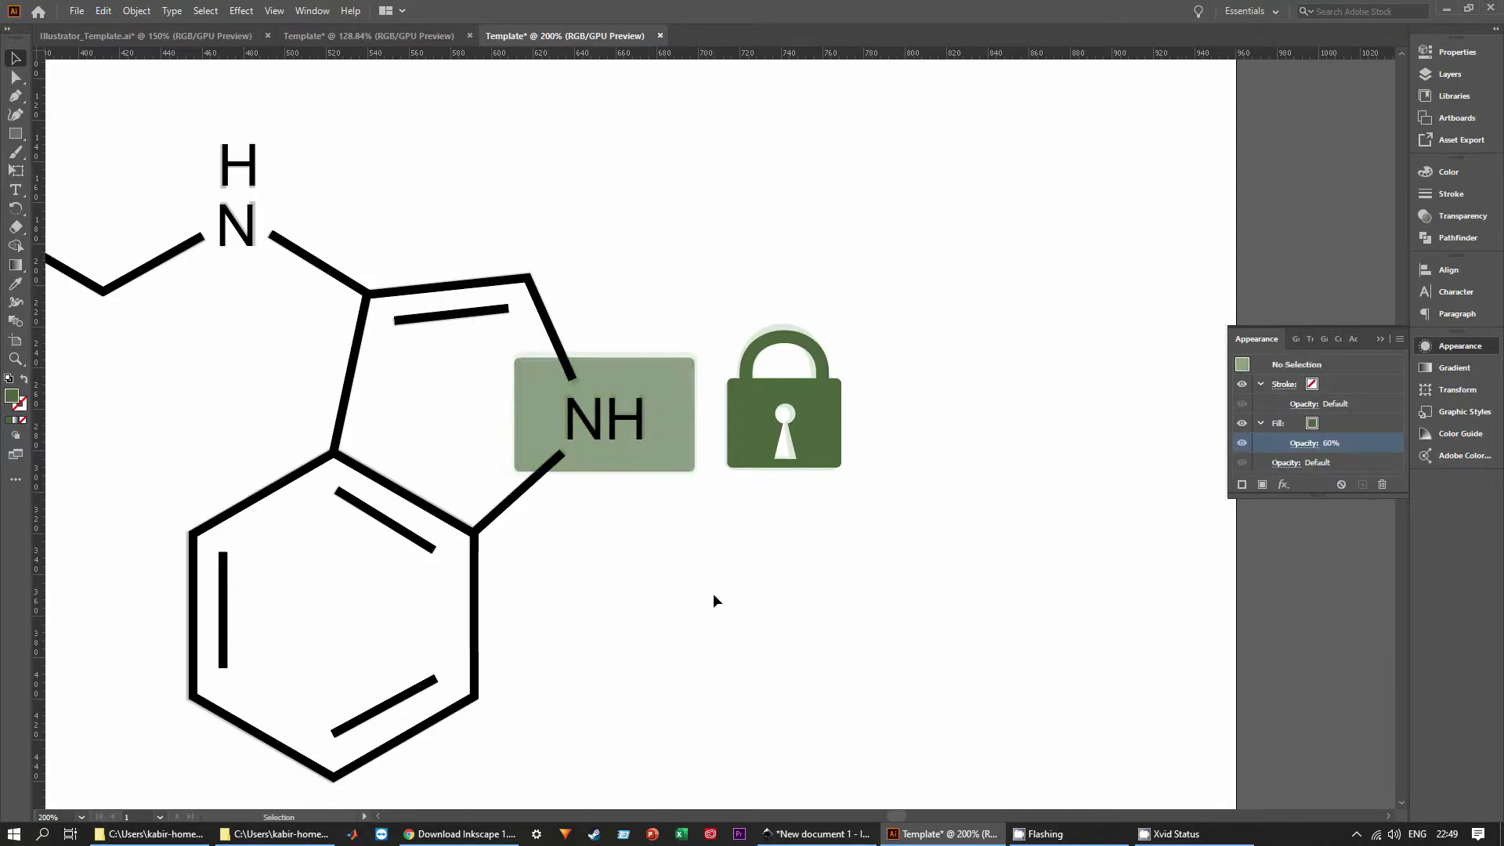
Set the green NH marker's fill opacity to 40%.
{"action": "left_click", "coordinate": [678, 438]}
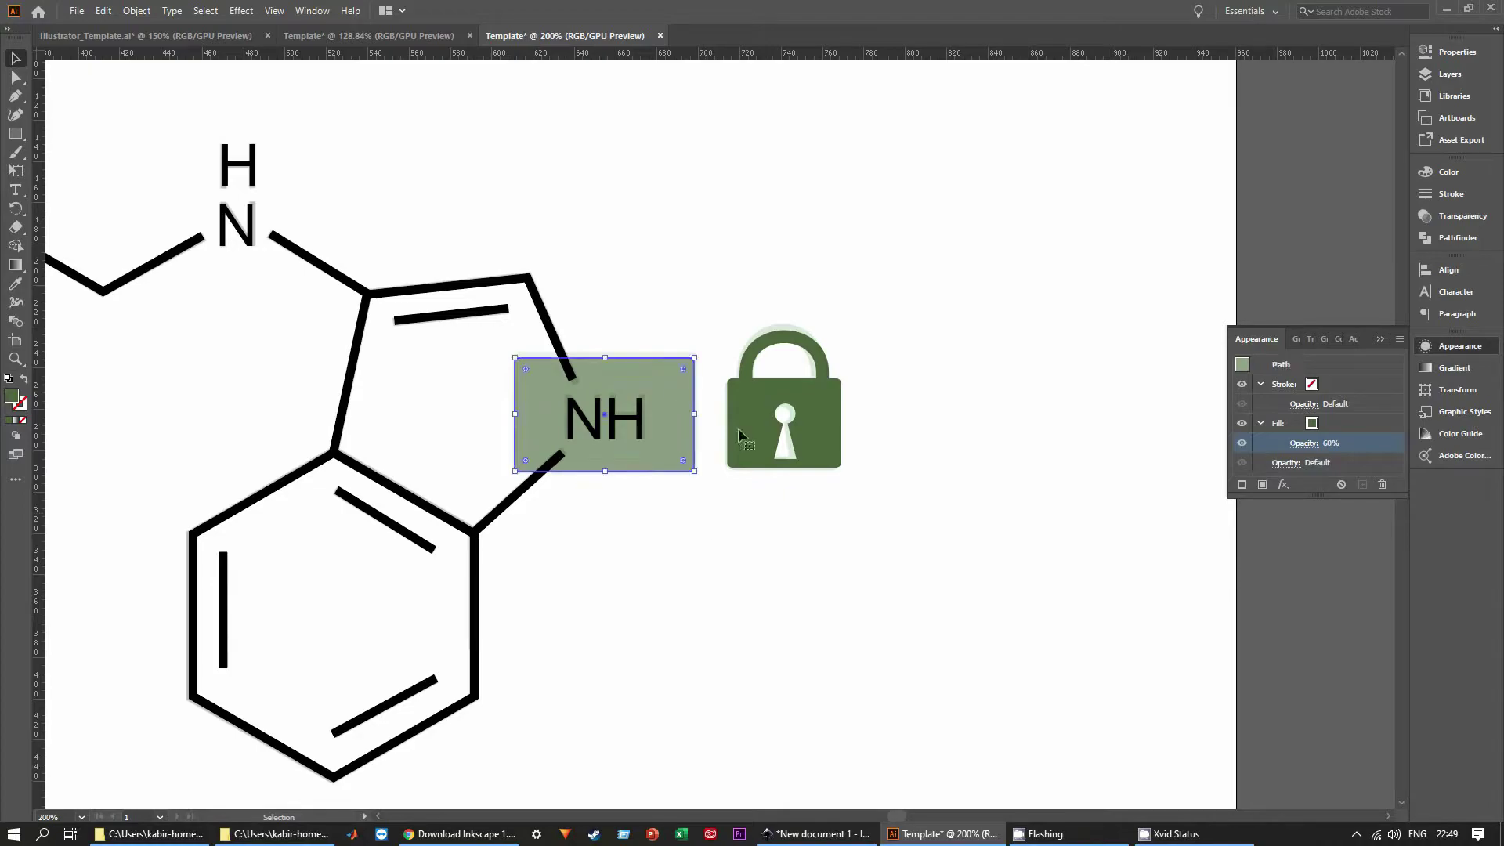
{"action": "left_click", "coordinate": [1310, 445]}
{"action": "type", "text": "40"}
{"action": "key", "text": "Return"}
{"action": "left_click", "coordinate": [655, 675]}
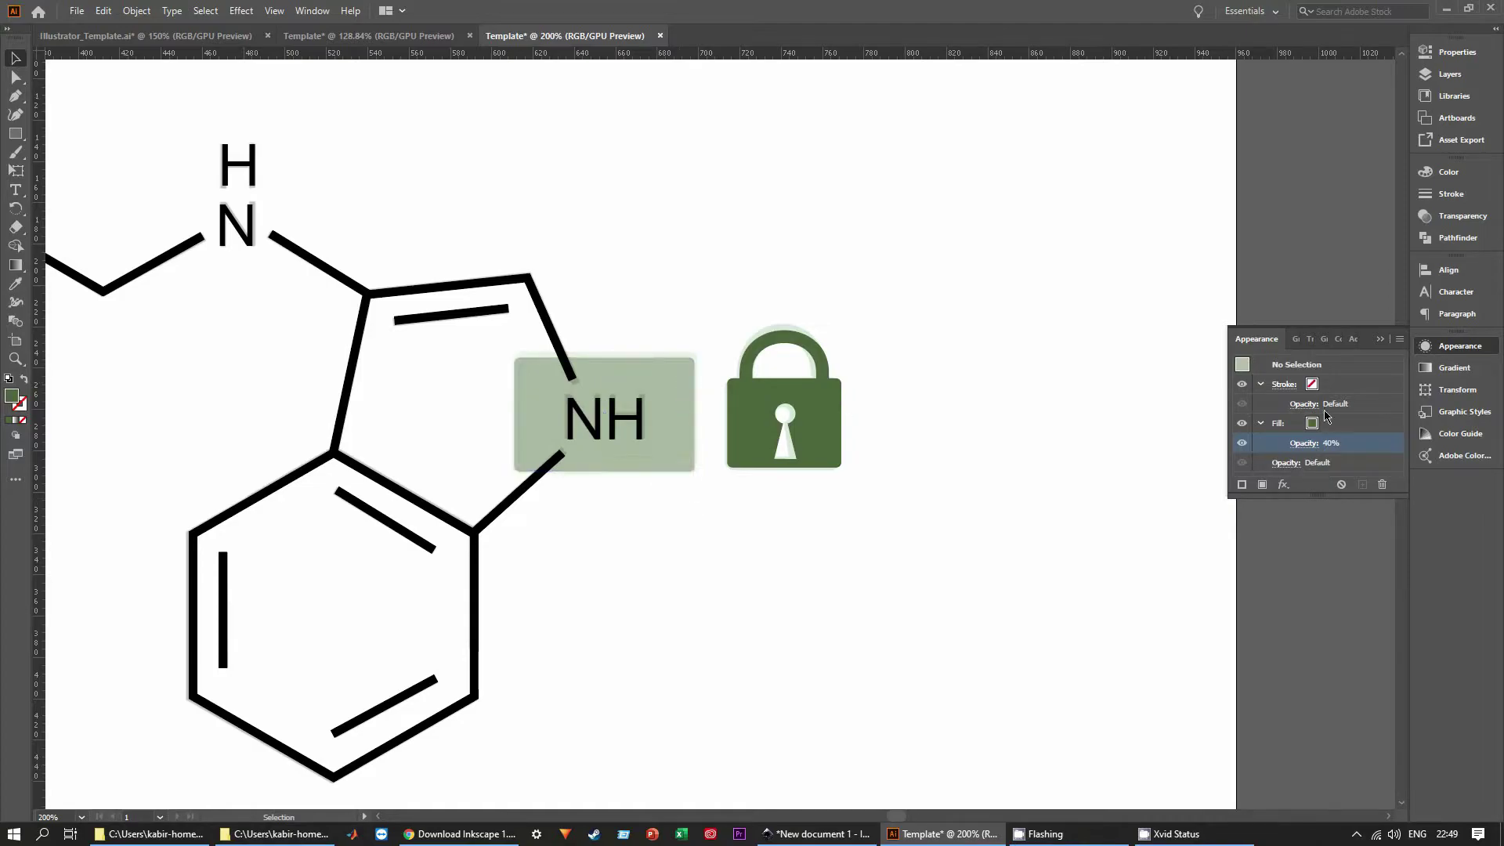
Hide the Molecule-temp layer holding the faded reference.
{"action": "left_click", "coordinate": [1450, 78]}
{"action": "left_click", "coordinate": [1451, 78]}
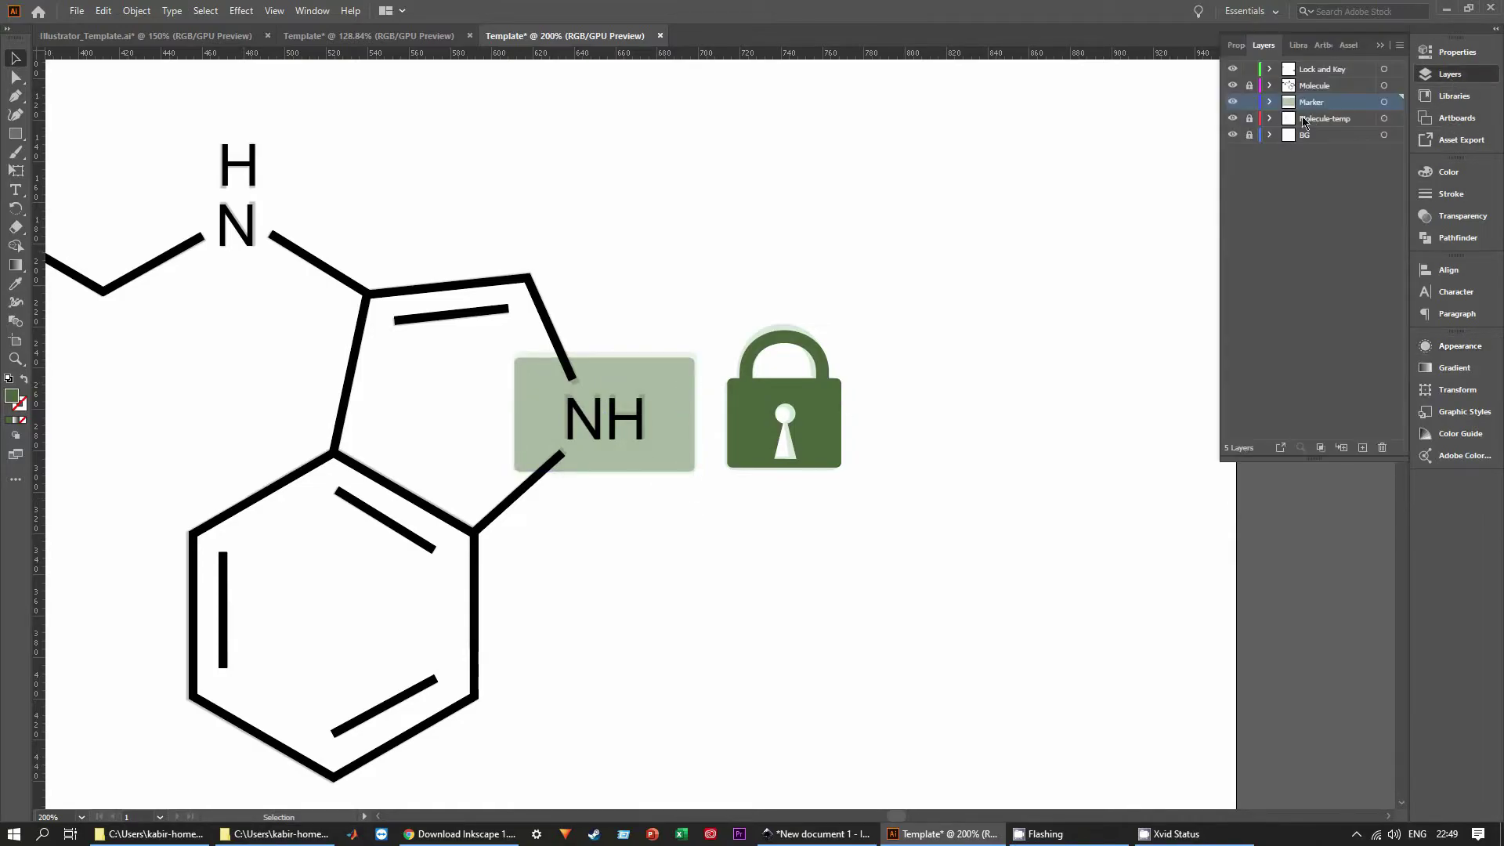
{"action": "left_click", "coordinate": [1232, 120]}
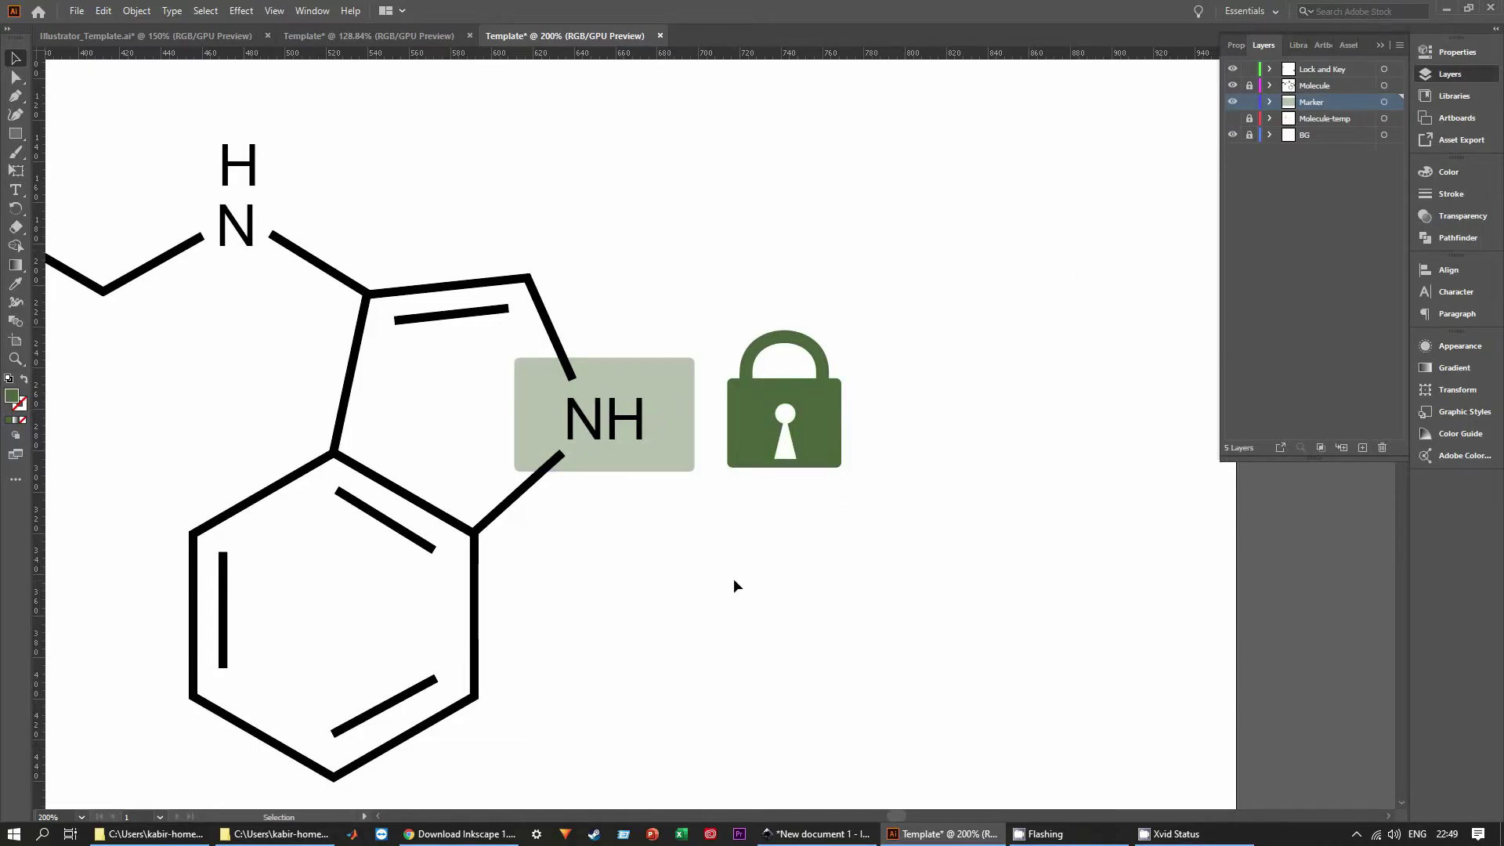
Set the green NH marker's fill opacity to 50%.
{"action": "left_click_drag", "start_coordinate": [652, 581], "coordinate": [833, 578]}
{"action": "left_click", "coordinate": [899, 364]}
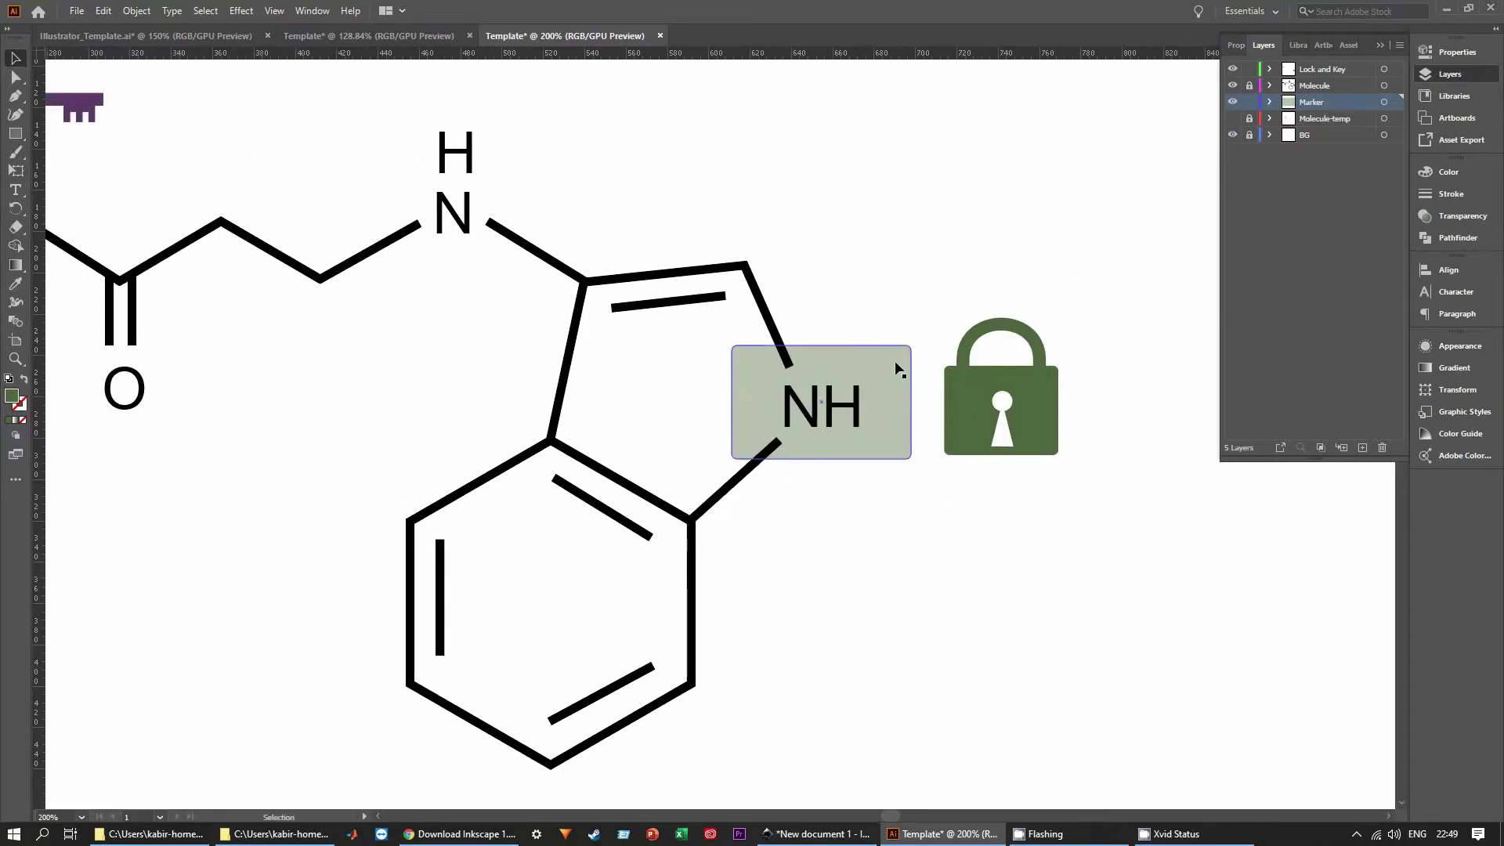
{"action": "left_click", "coordinate": [1458, 346]}
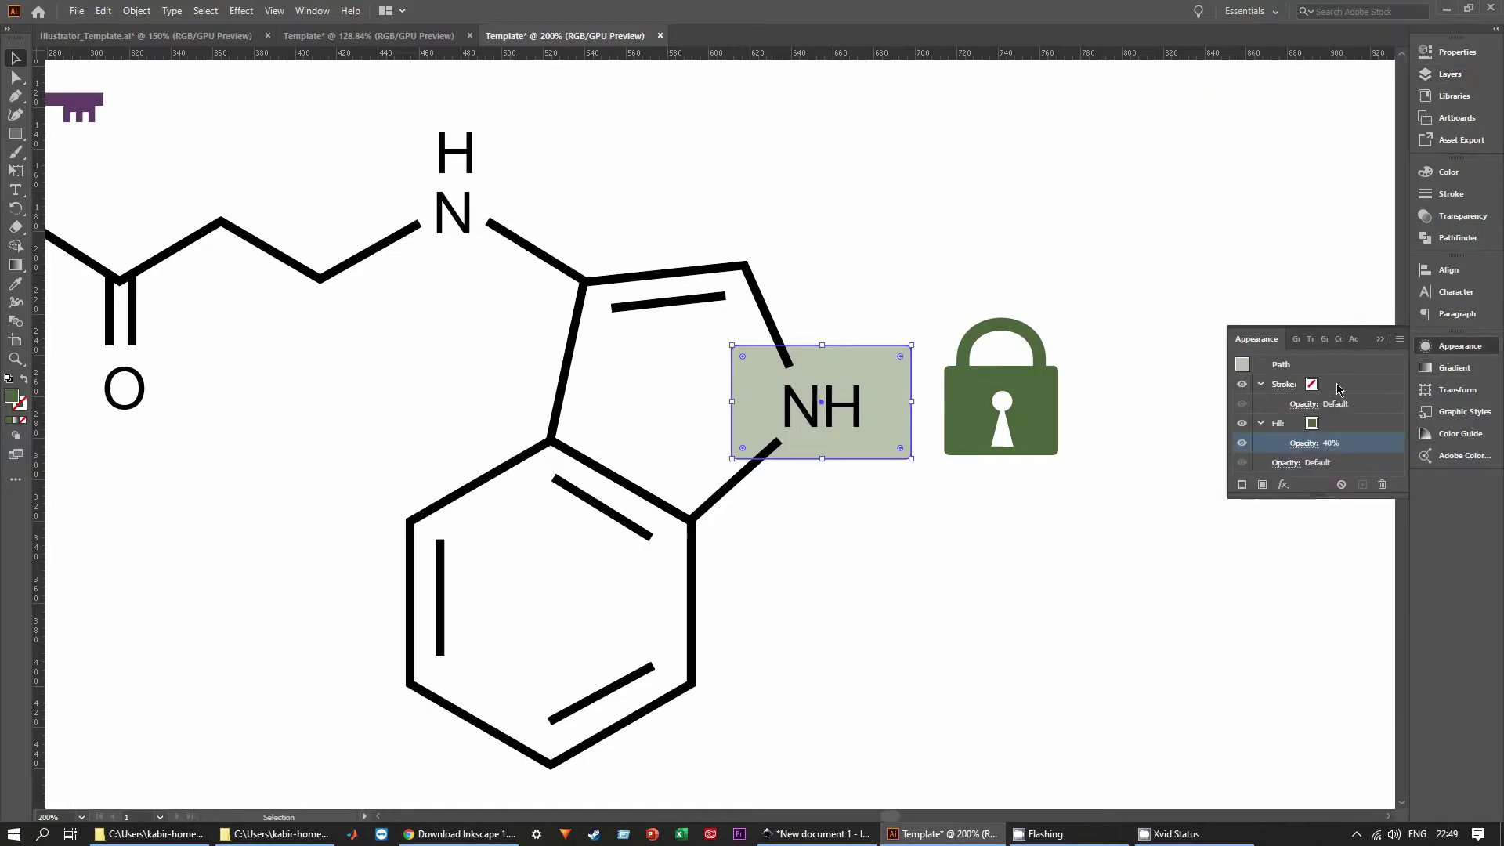
{"action": "left_click", "coordinate": [1316, 445]}
{"action": "type", "text": "50"}
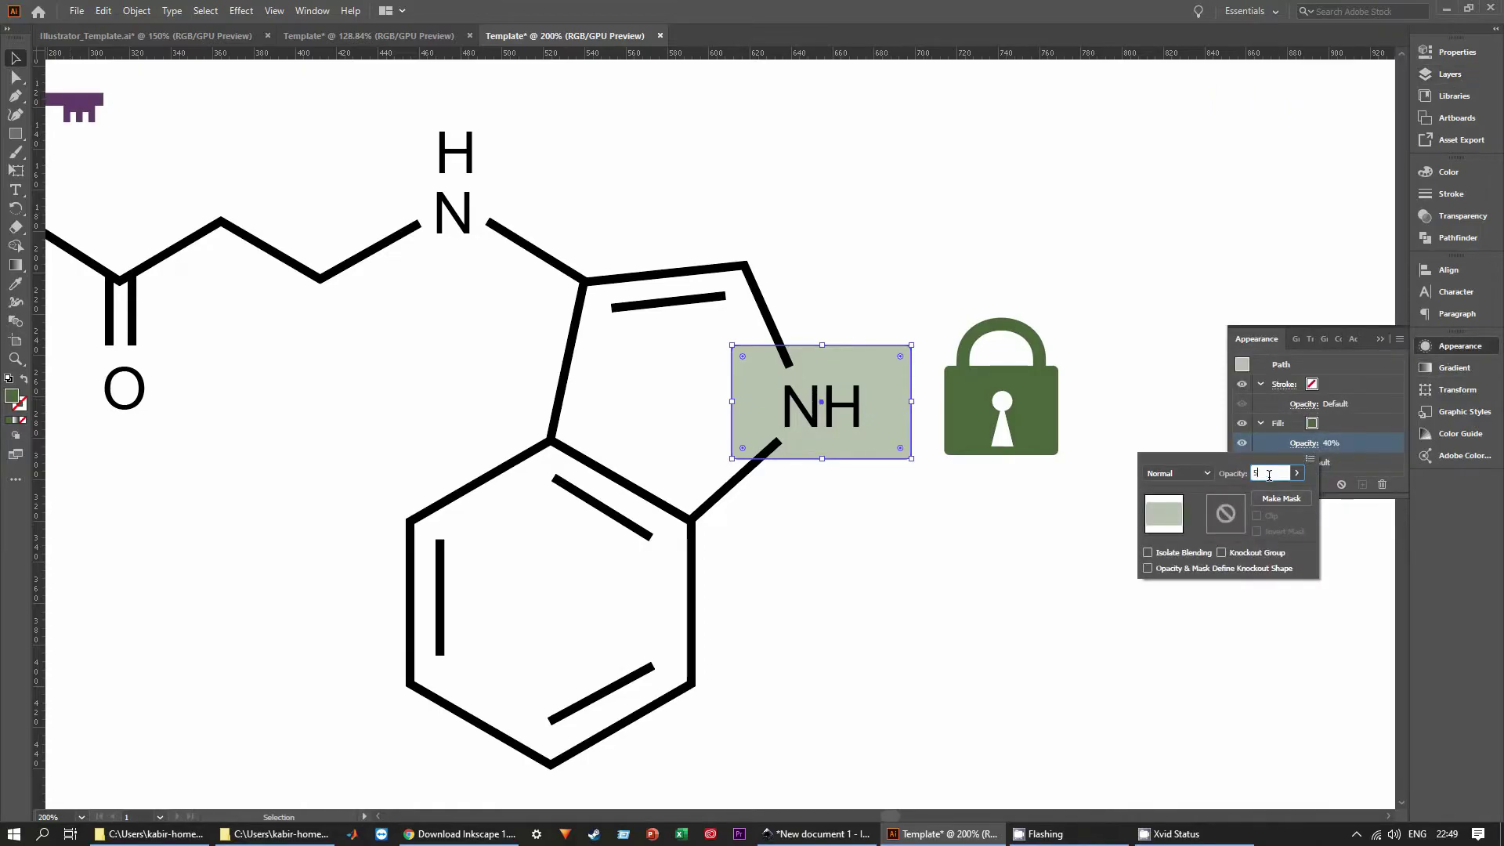
{"action": "key", "text": "Return"}
{"action": "left_click", "coordinate": [819, 736]}
Duplicate the NH marker onto the amide group and enlarge the copy to about 171 by 126 px, covering H2N, the double bond and O.
{"action": "scroll", "coordinate": [862, 608], "scroll_direction": "down", "scroll_amount": 3}
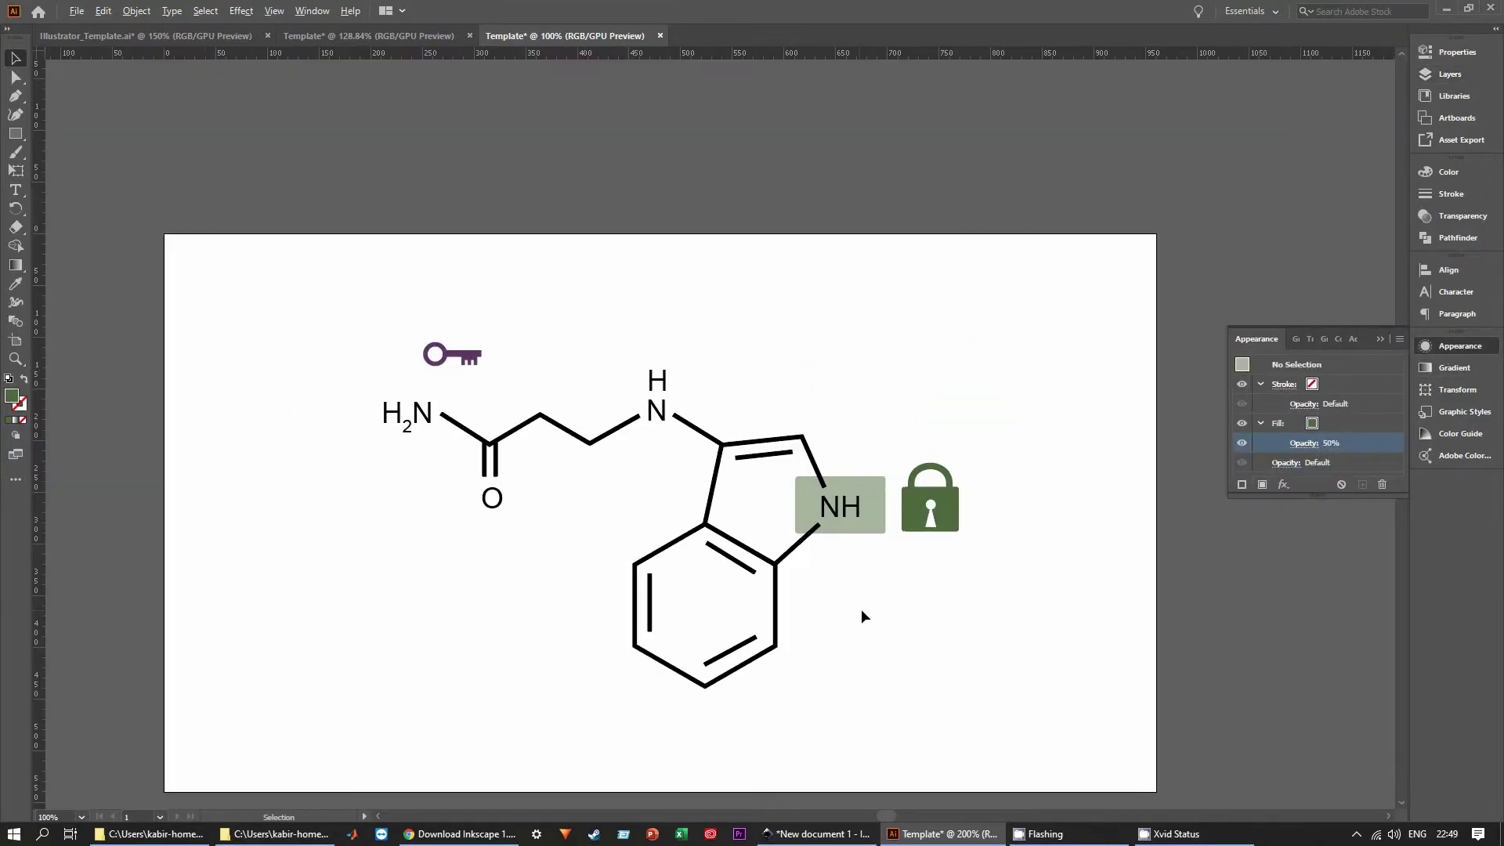
{"action": "scroll", "coordinate": [802, 595], "scroll_direction": "up", "scroll_amount": 1}
{"action": "scroll", "coordinate": [803, 596], "scroll_direction": "up", "scroll_amount": 1}
{"action": "left_click", "coordinate": [957, 443]}
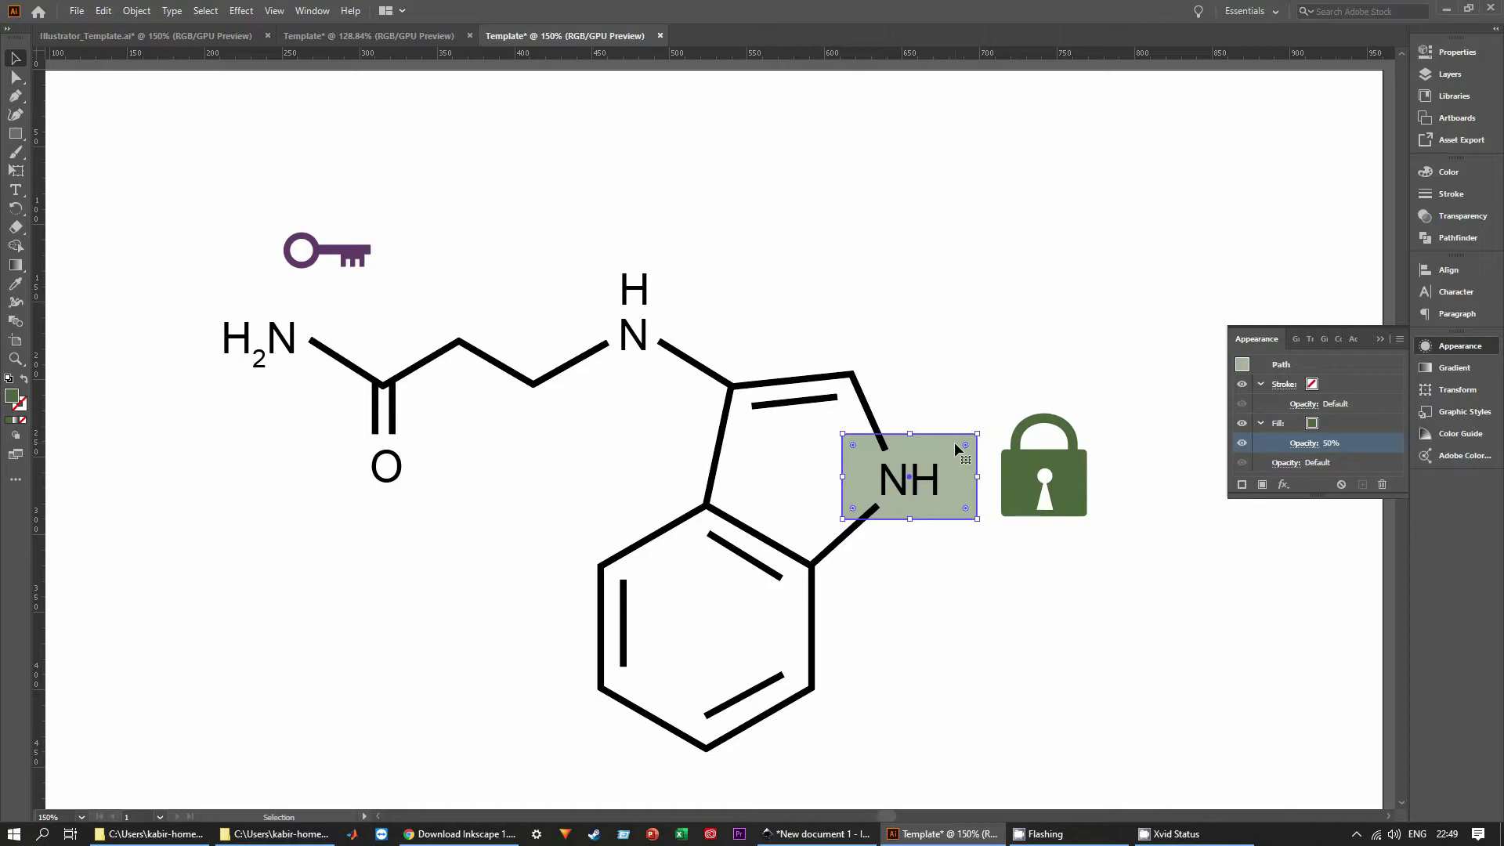
{"action": "key", "text": "a"}
{"action": "left_click_drag", "start_coordinate": [954, 442], "coordinate": [470, 345]}
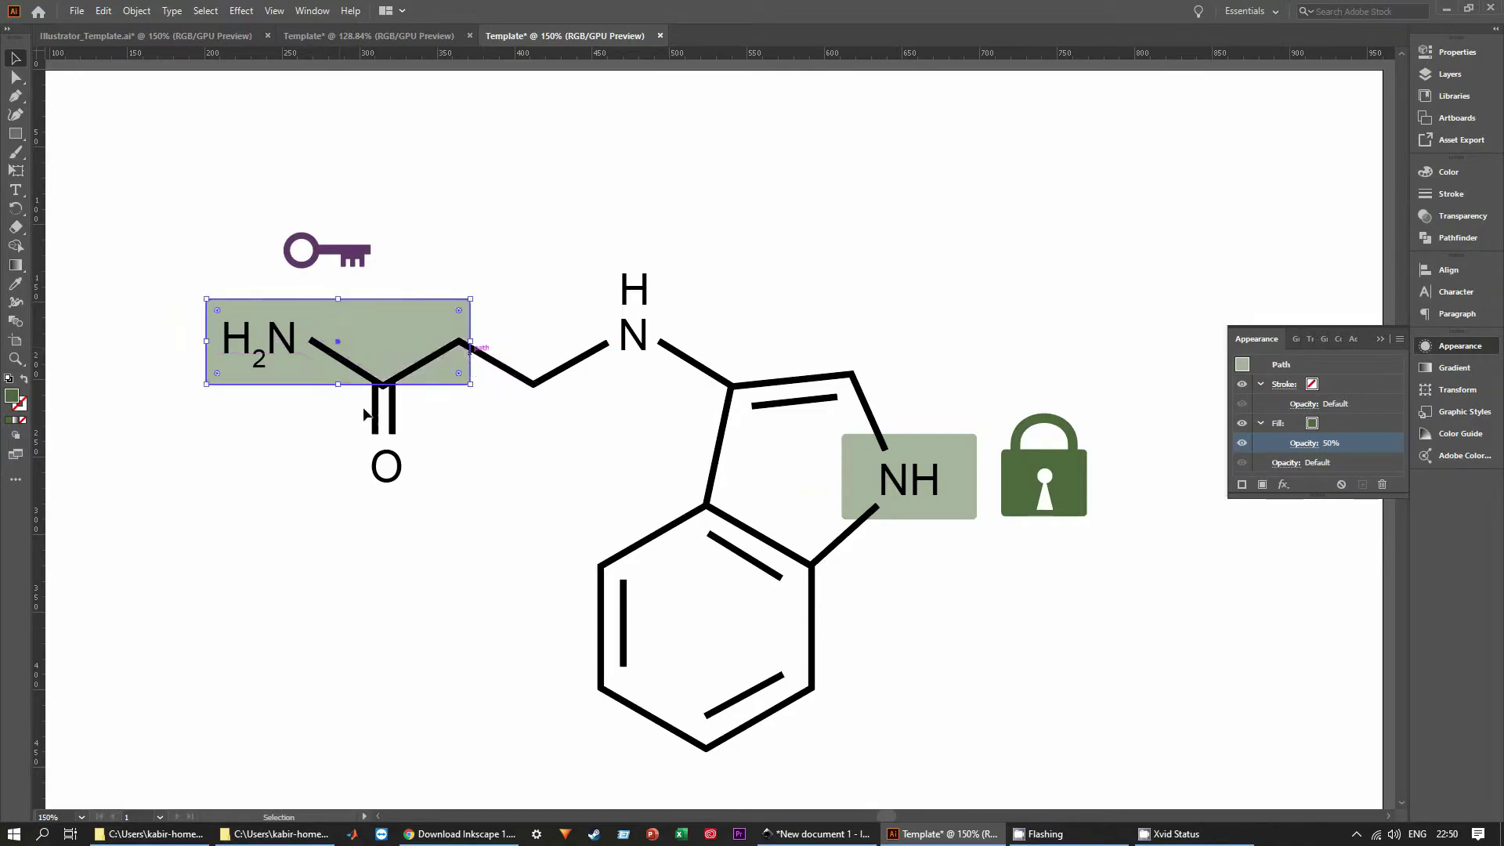
{"action": "left_click_drag", "start_coordinate": [337, 384], "coordinate": [335, 499]}
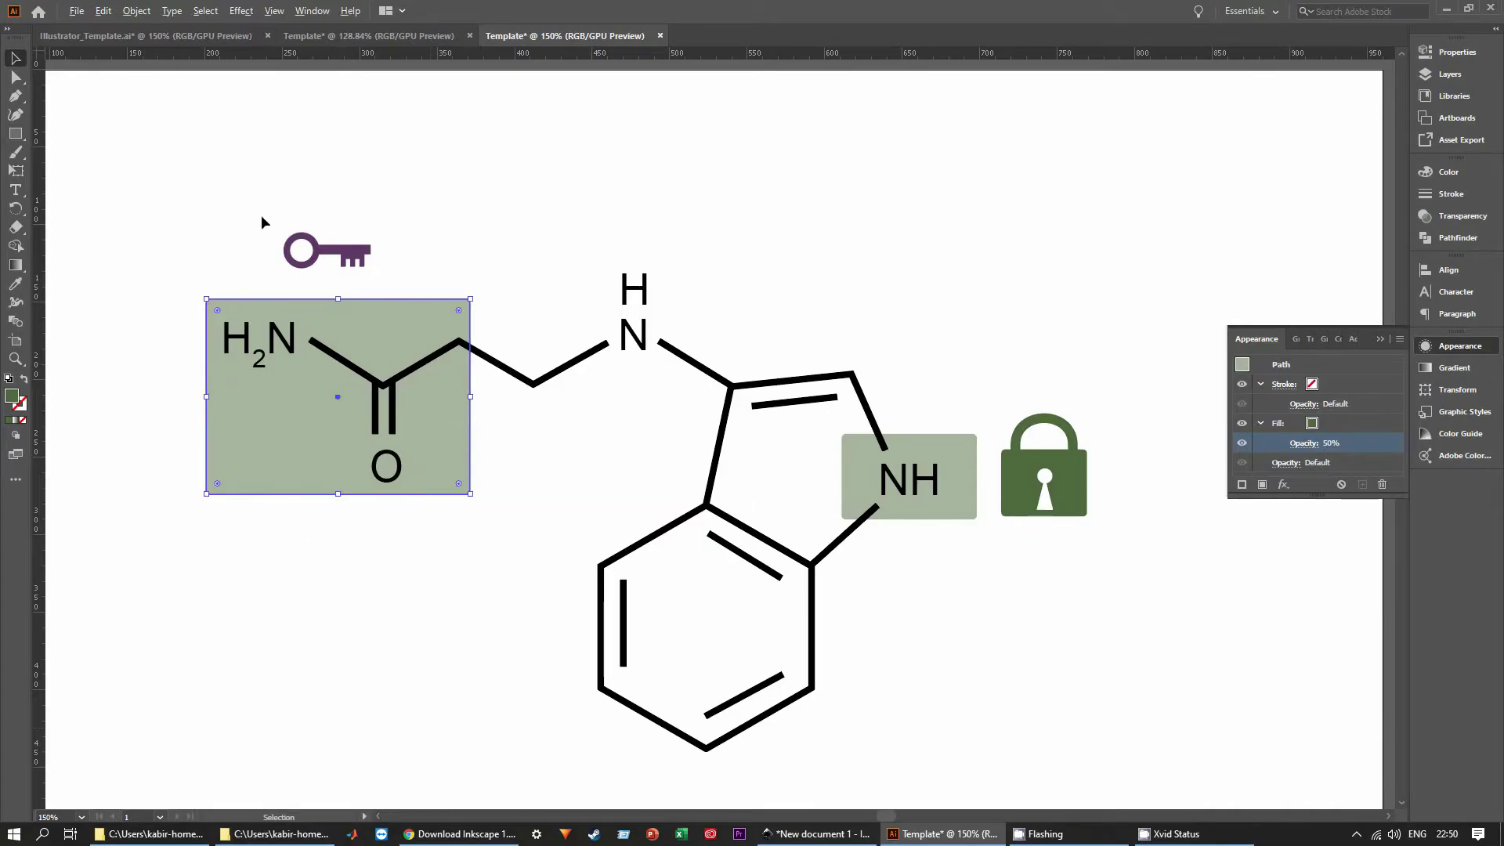
Fill the amide marker with the key's dark purple sampled from its shaft by the Eyedropper tool.
{"action": "scroll", "coordinate": [261, 215], "scroll_direction": "up", "scroll_amount": 4}
{"action": "left_click", "coordinate": [15, 284]}
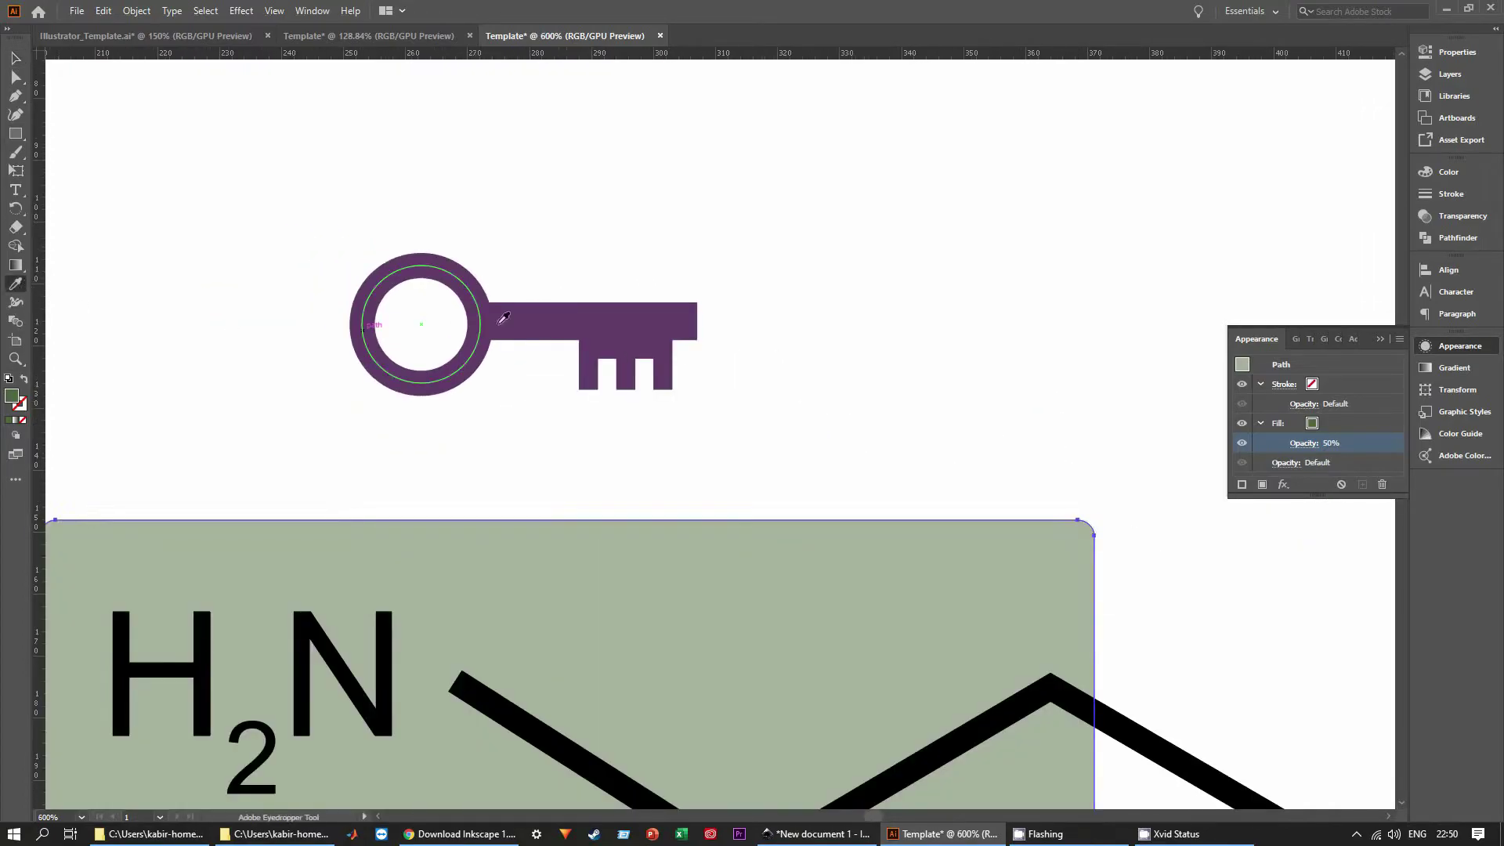
{"action": "left_click", "coordinate": [546, 312]}
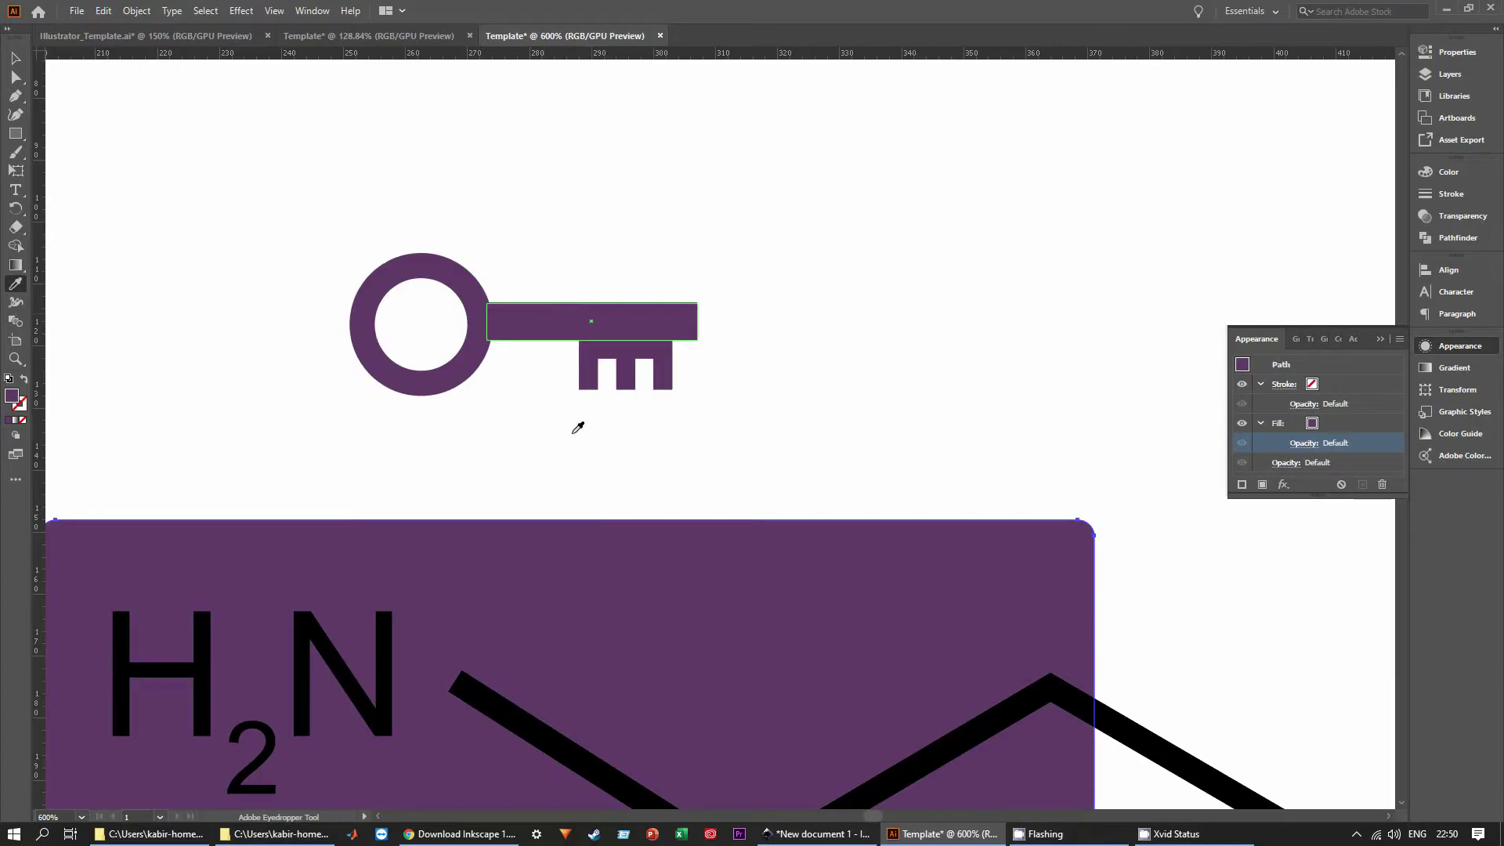
Set the purple amide marker's fill opacity to 50% and deselect it.
{"action": "scroll", "coordinate": [578, 428], "scroll_direction": "down", "scroll_amount": 2}
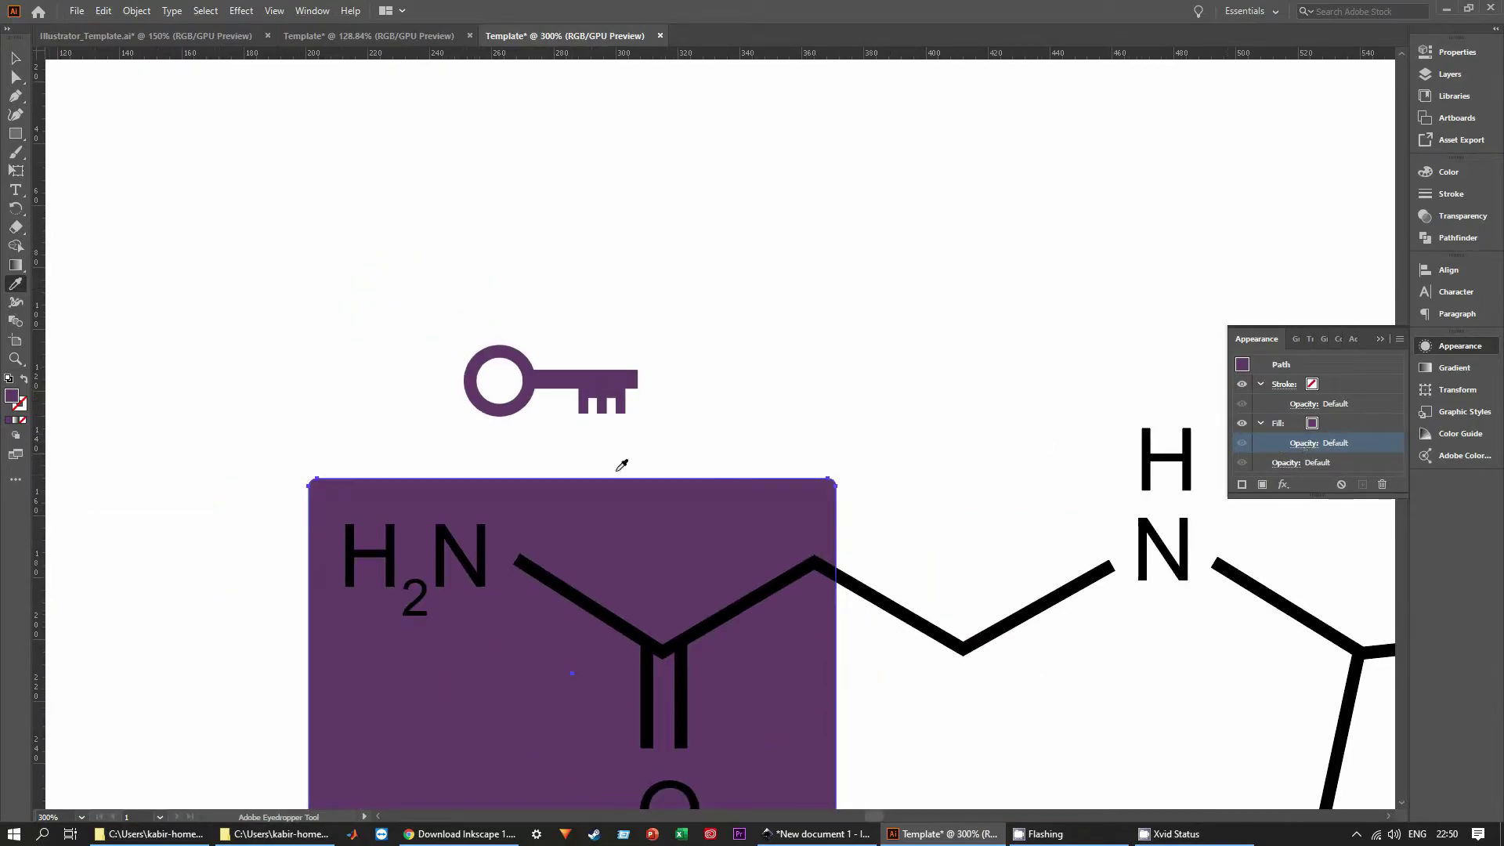
{"action": "left_click", "coordinate": [1306, 443]}
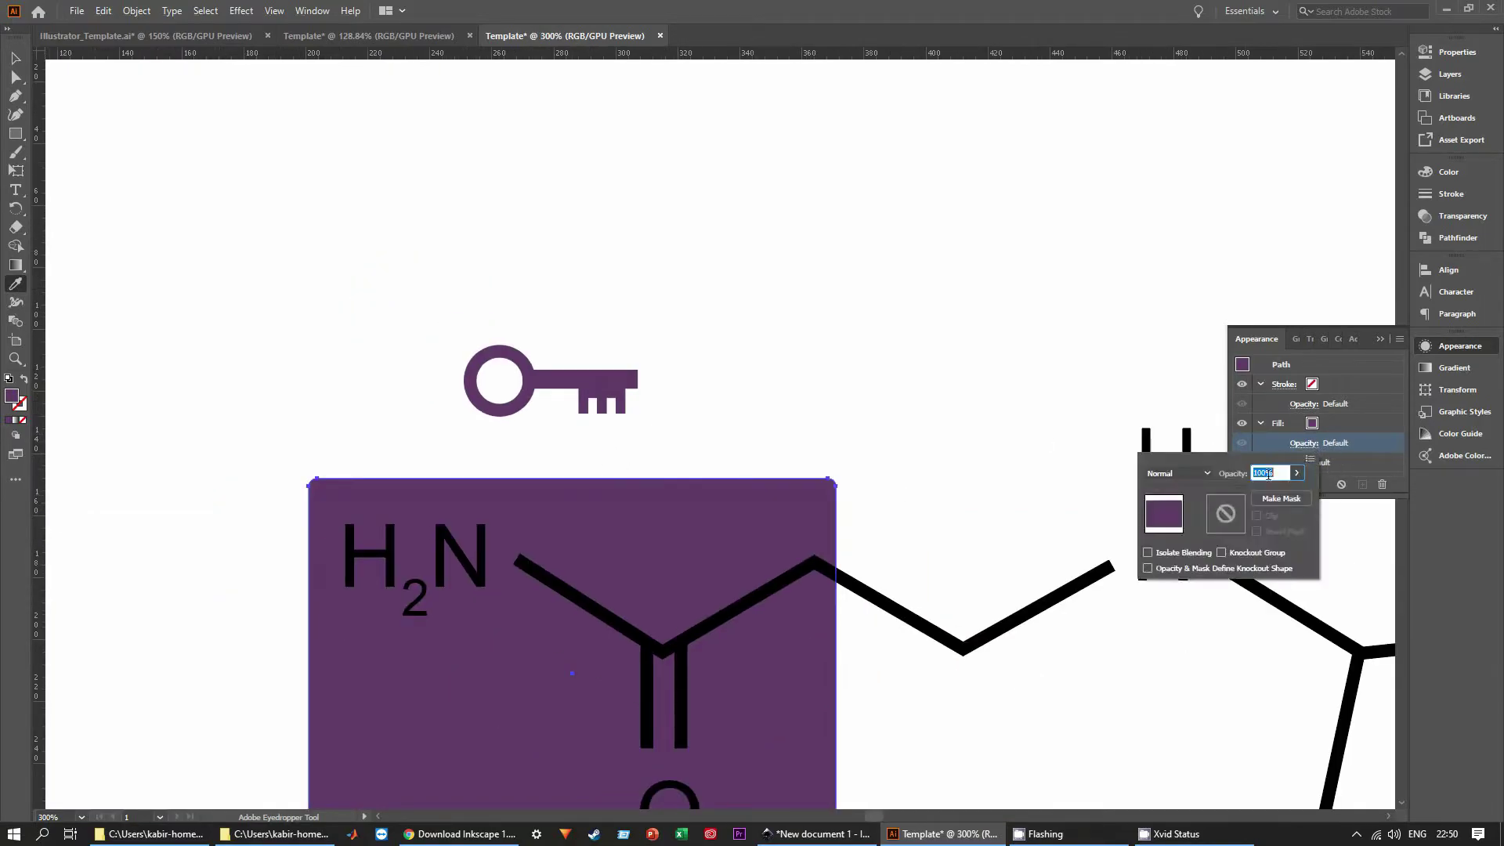
{"action": "type", "text": "50"}
{"action": "key", "text": "Return"}
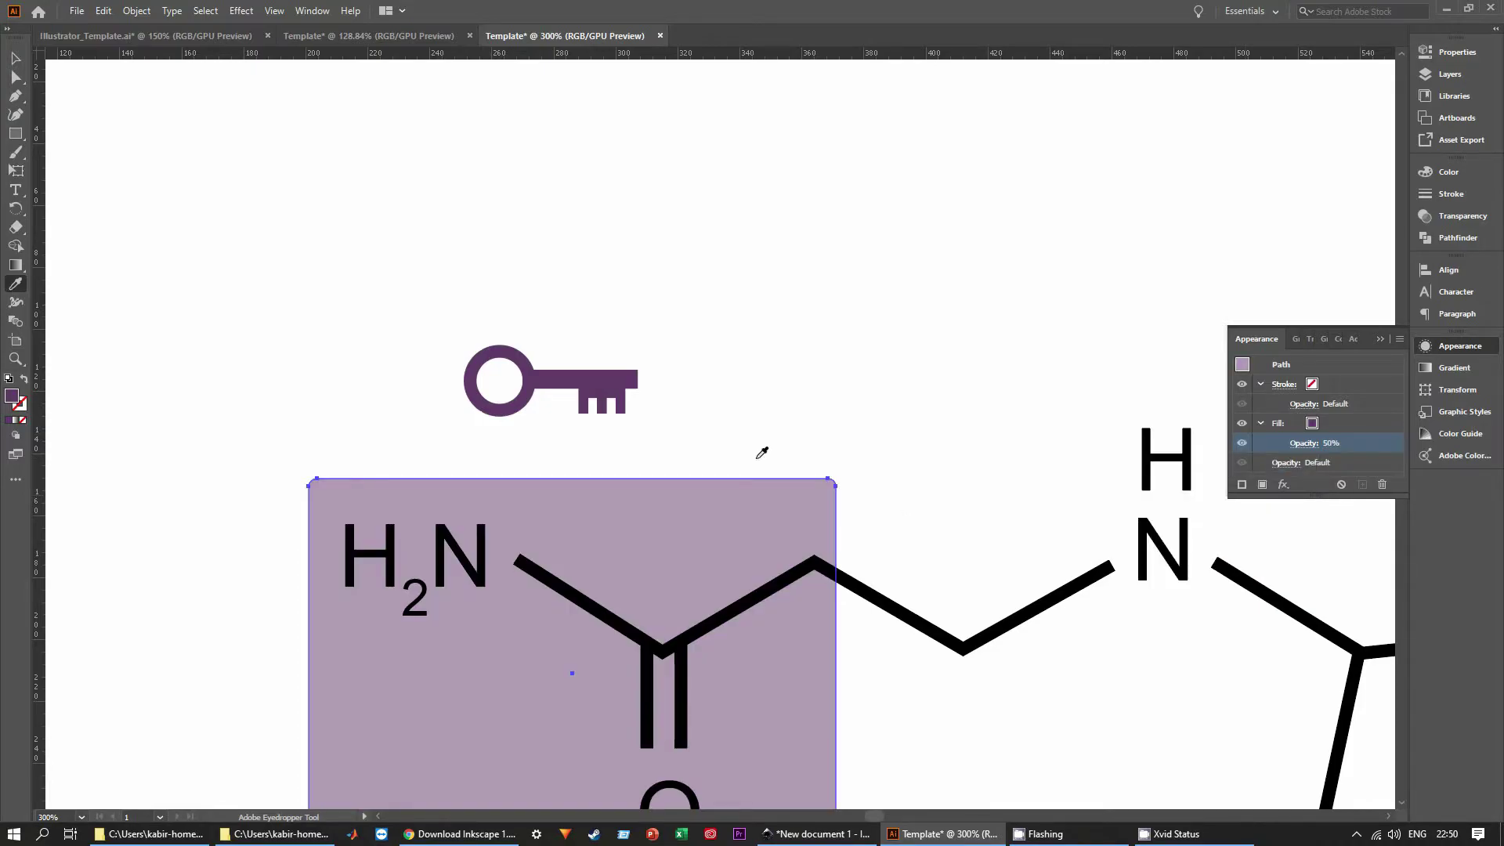
{"action": "key", "text": "v"}
{"action": "left_click", "coordinate": [977, 453]}
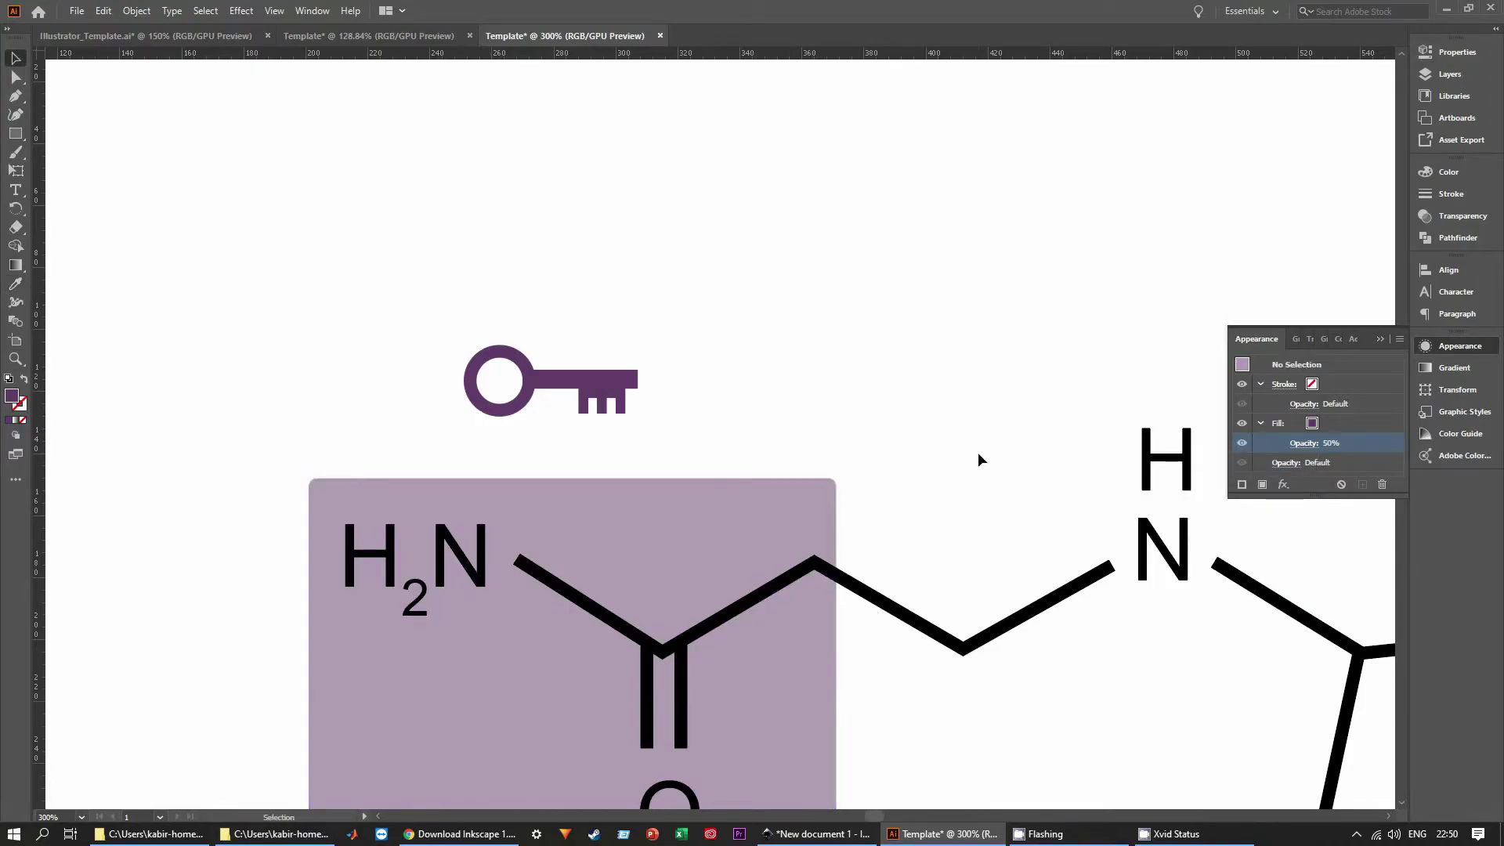
Shift the key slightly so it sits centred just above the purple amide marker, and deselect it.
{"action": "scroll", "coordinate": [978, 452], "scroll_direction": "down", "scroll_amount": 4}
{"action": "left_click_drag", "start_coordinate": [1248, 604], "coordinate": [930, 510]}
{"action": "scroll", "coordinate": [905, 507], "scroll_direction": "up", "scroll_amount": 2}
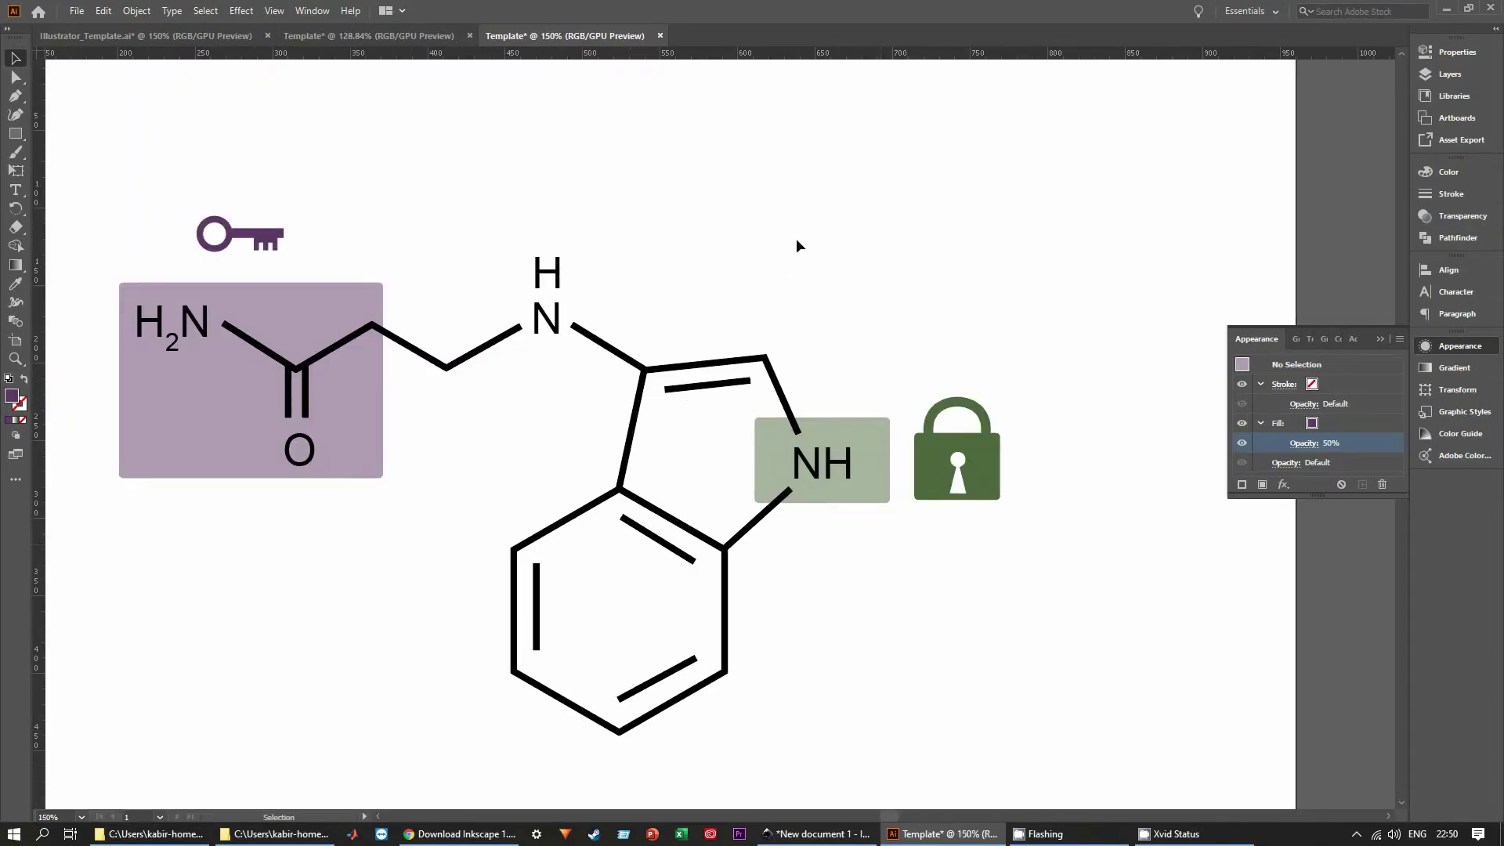
{"action": "left_click_drag", "start_coordinate": [794, 235], "coordinate": [901, 228]}
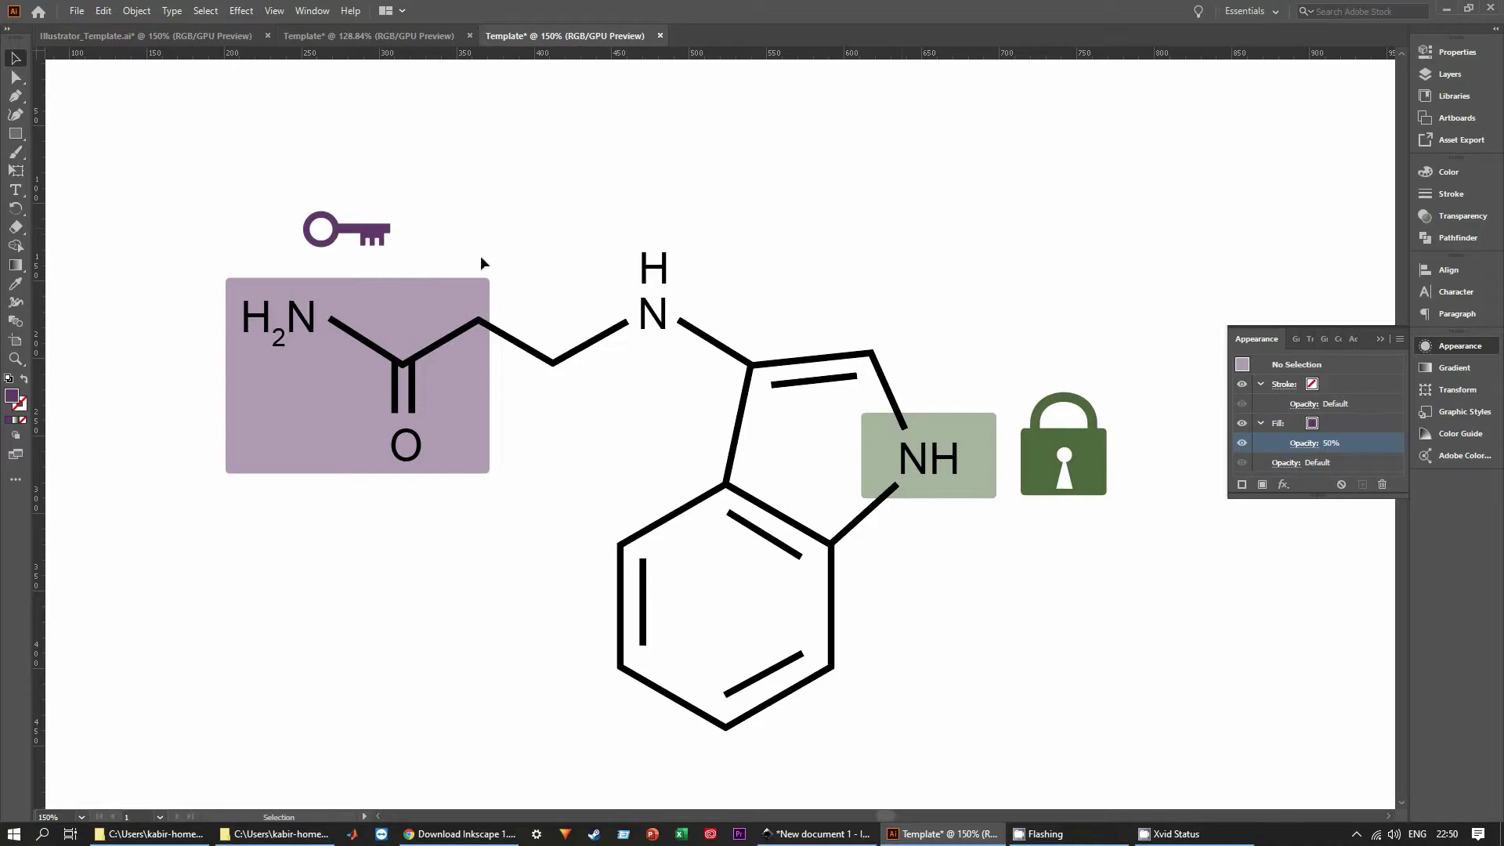
{"action": "key", "text": "a"}
{"action": "left_click_drag", "start_coordinate": [251, 194], "coordinate": [383, 245]}
{"action": "key", "text": "v"}
{"action": "left_click", "coordinate": [532, 234]}
{"action": "scroll", "coordinate": [533, 231], "scroll_direction": "down", "scroll_amount": 2}
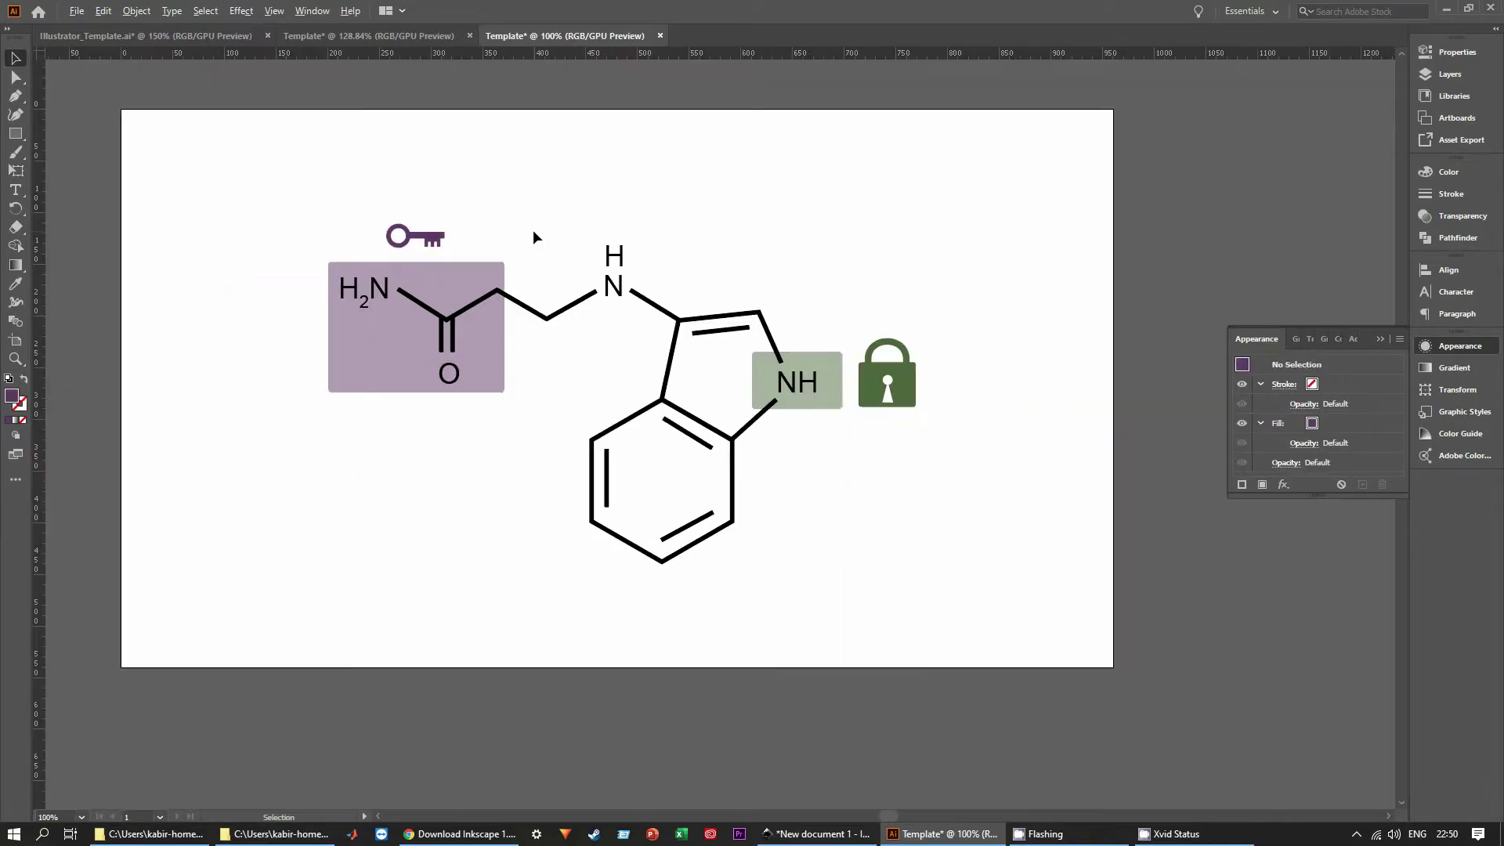
Select all visible artwork including the background and collect it for export as one single asset.
{"action": "key", "text": "space"}
{"action": "left_click_drag", "start_coordinate": [372, 352], "coordinate": [464, 483]}
{"action": "scroll", "coordinate": [463, 483], "scroll_direction": "up", "scroll_amount": 1}
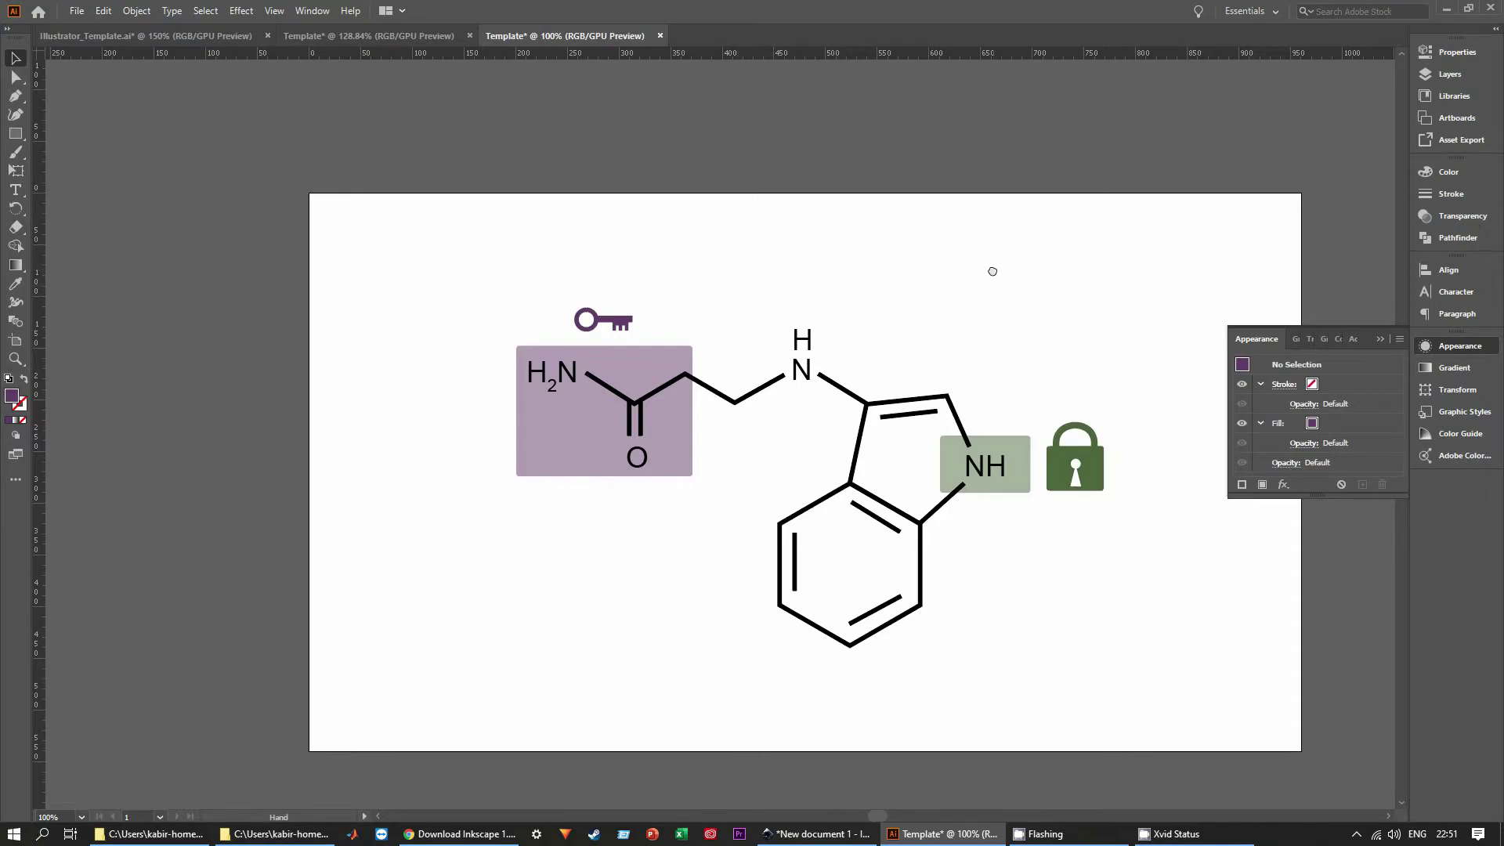
{"action": "left_click_drag", "start_coordinate": [989, 269], "coordinate": [888, 218]}
{"action": "left_click", "coordinate": [1449, 73]}
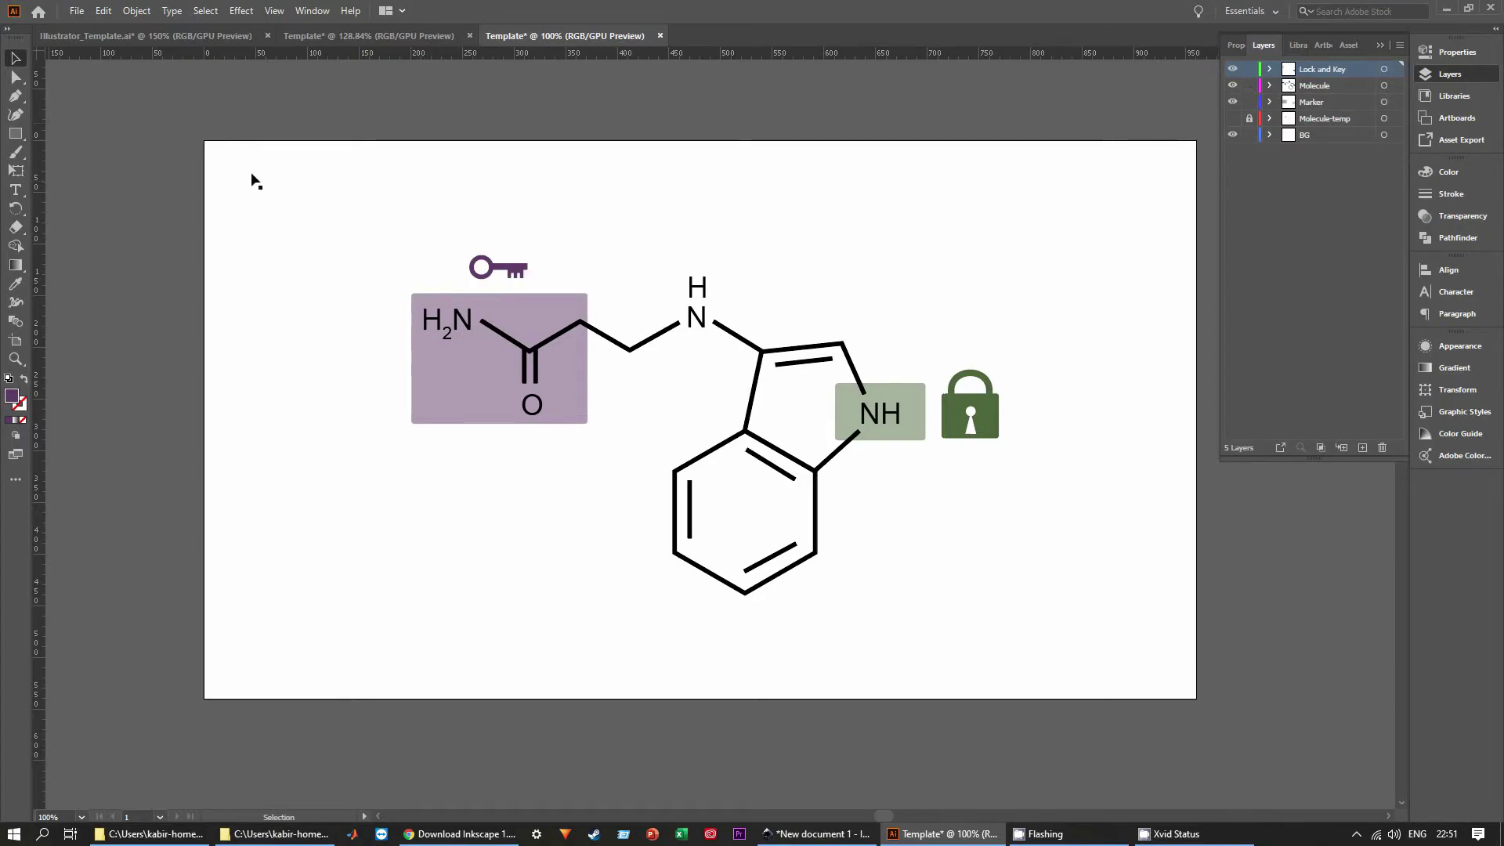
{"action": "left_click_drag", "start_coordinate": [151, 117], "coordinate": [1306, 750]}
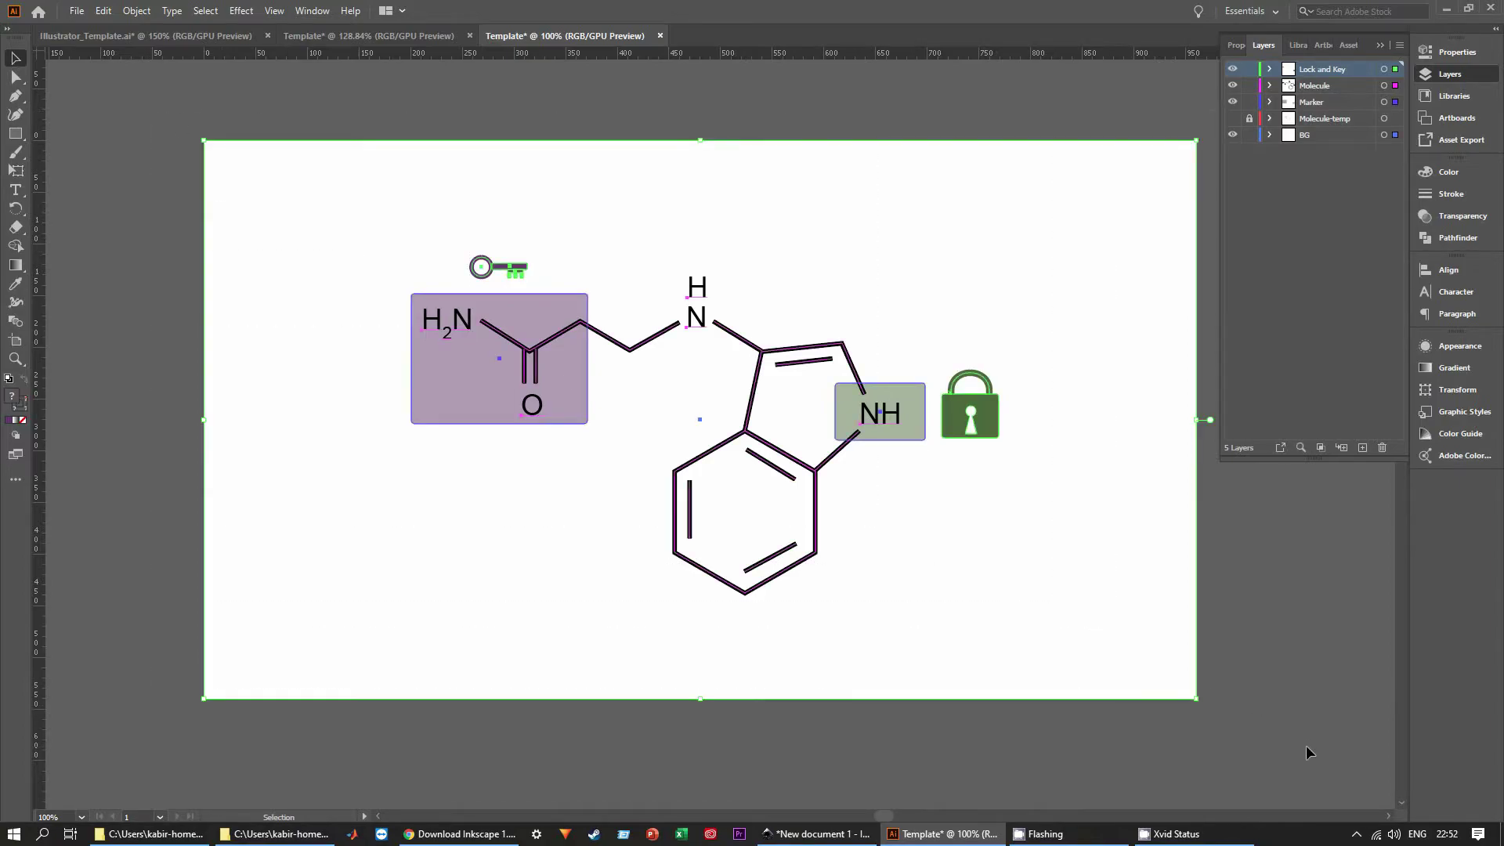
{"action": "left_click", "coordinate": [1461, 143]}
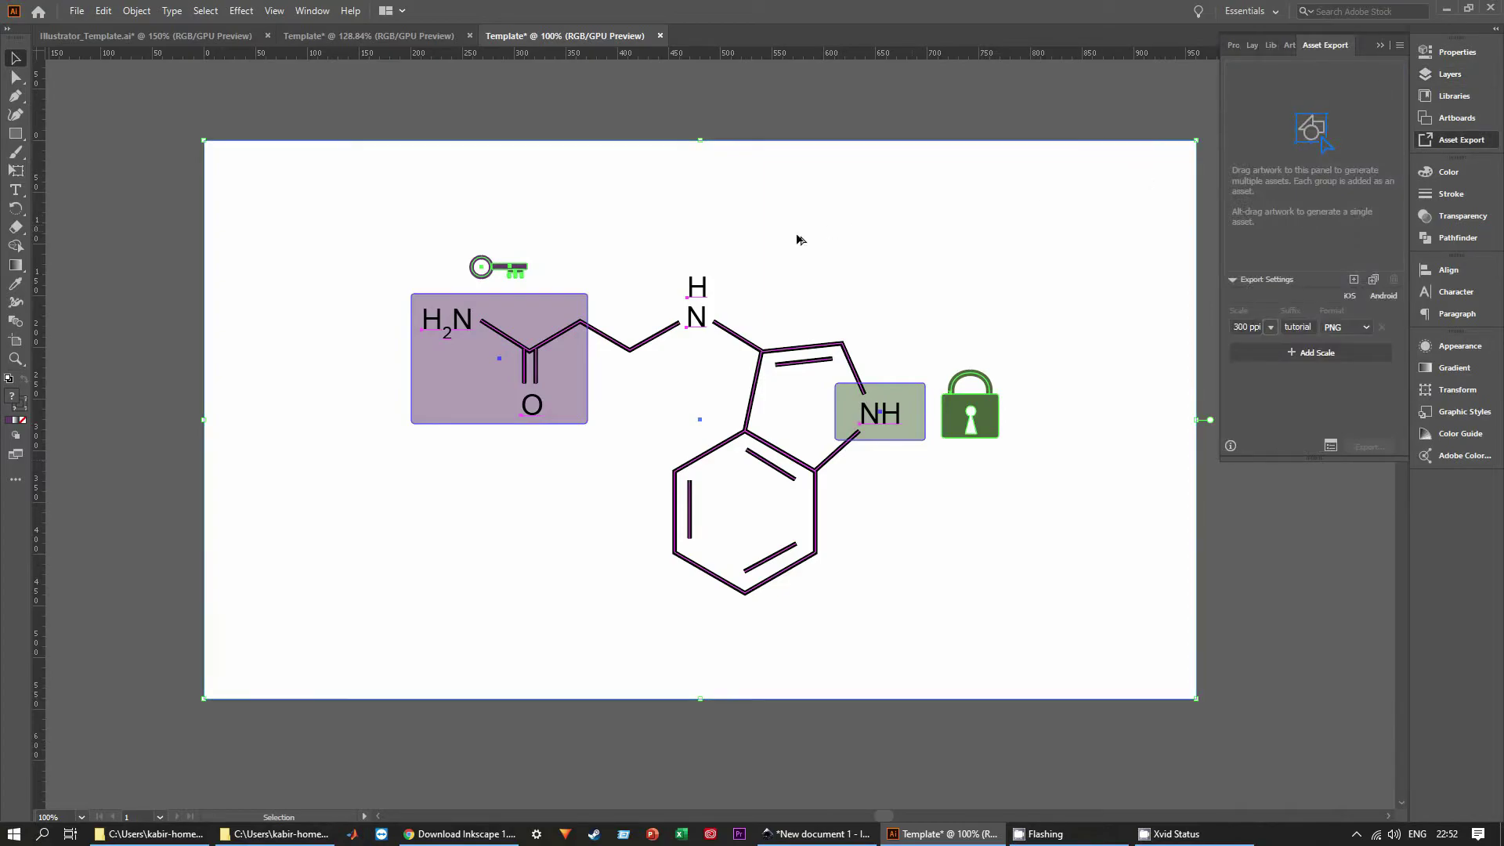
{"action": "left_click_drag", "start_coordinate": [591, 283], "coordinate": [1290, 141]}
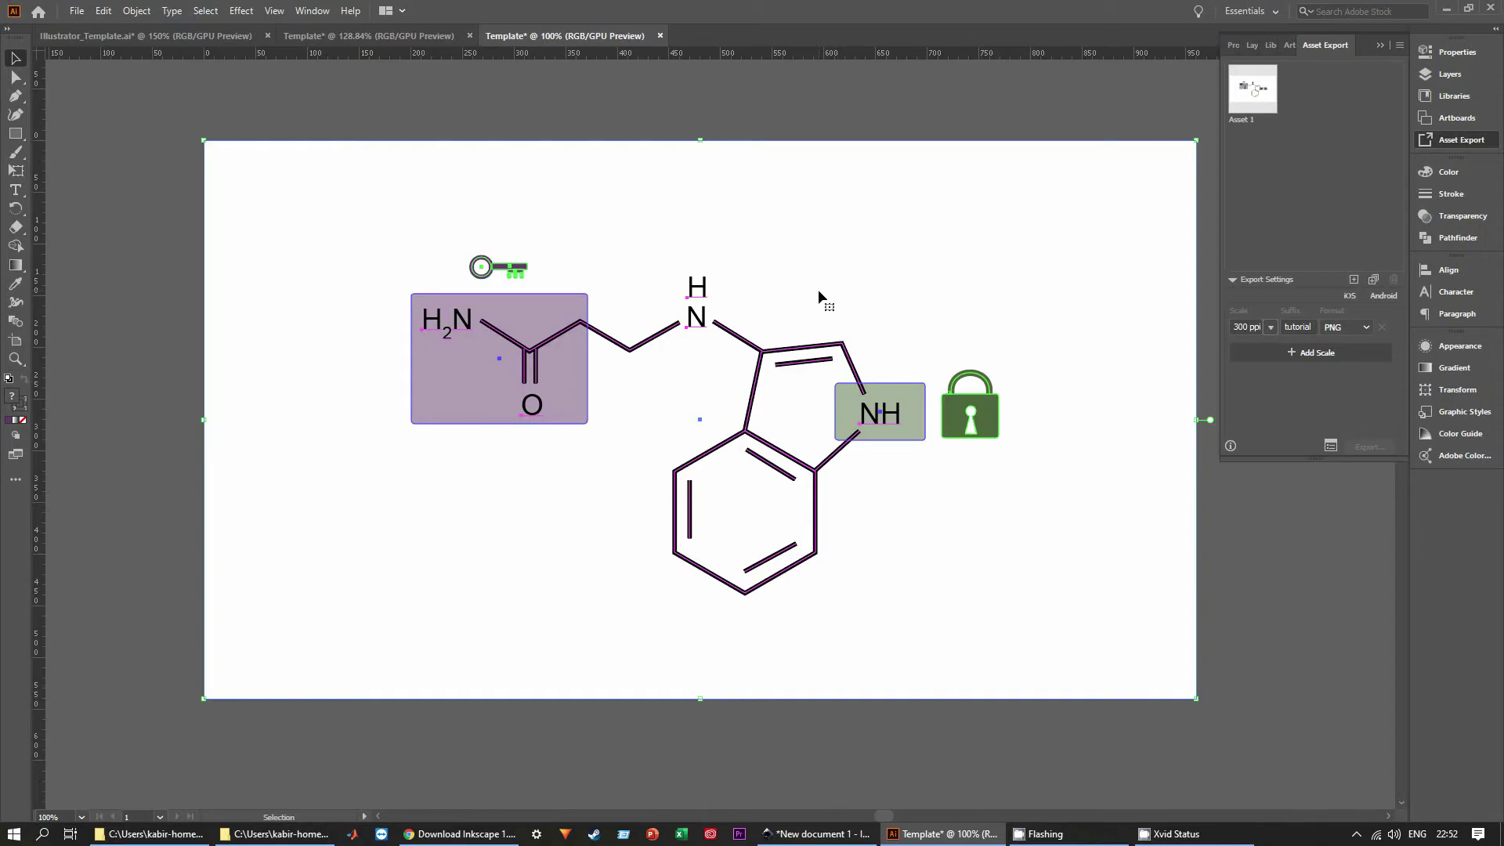
{"action": "left_click_drag", "start_coordinate": [799, 296], "coordinate": [1266, 222]}
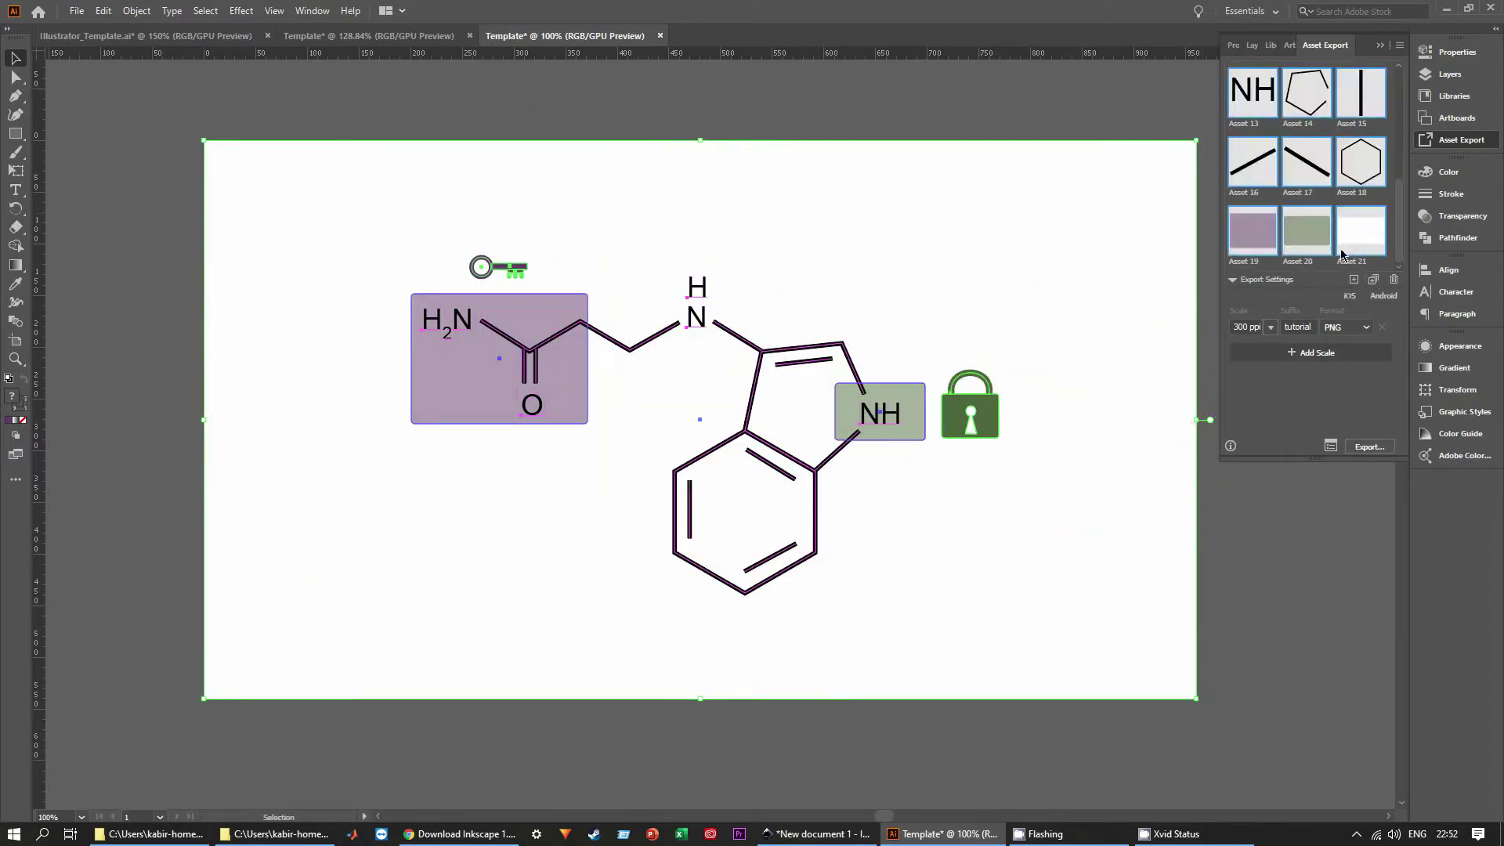
{"action": "scroll", "coordinate": [1357, 225], "scroll_direction": "up", "scroll_amount": 4}
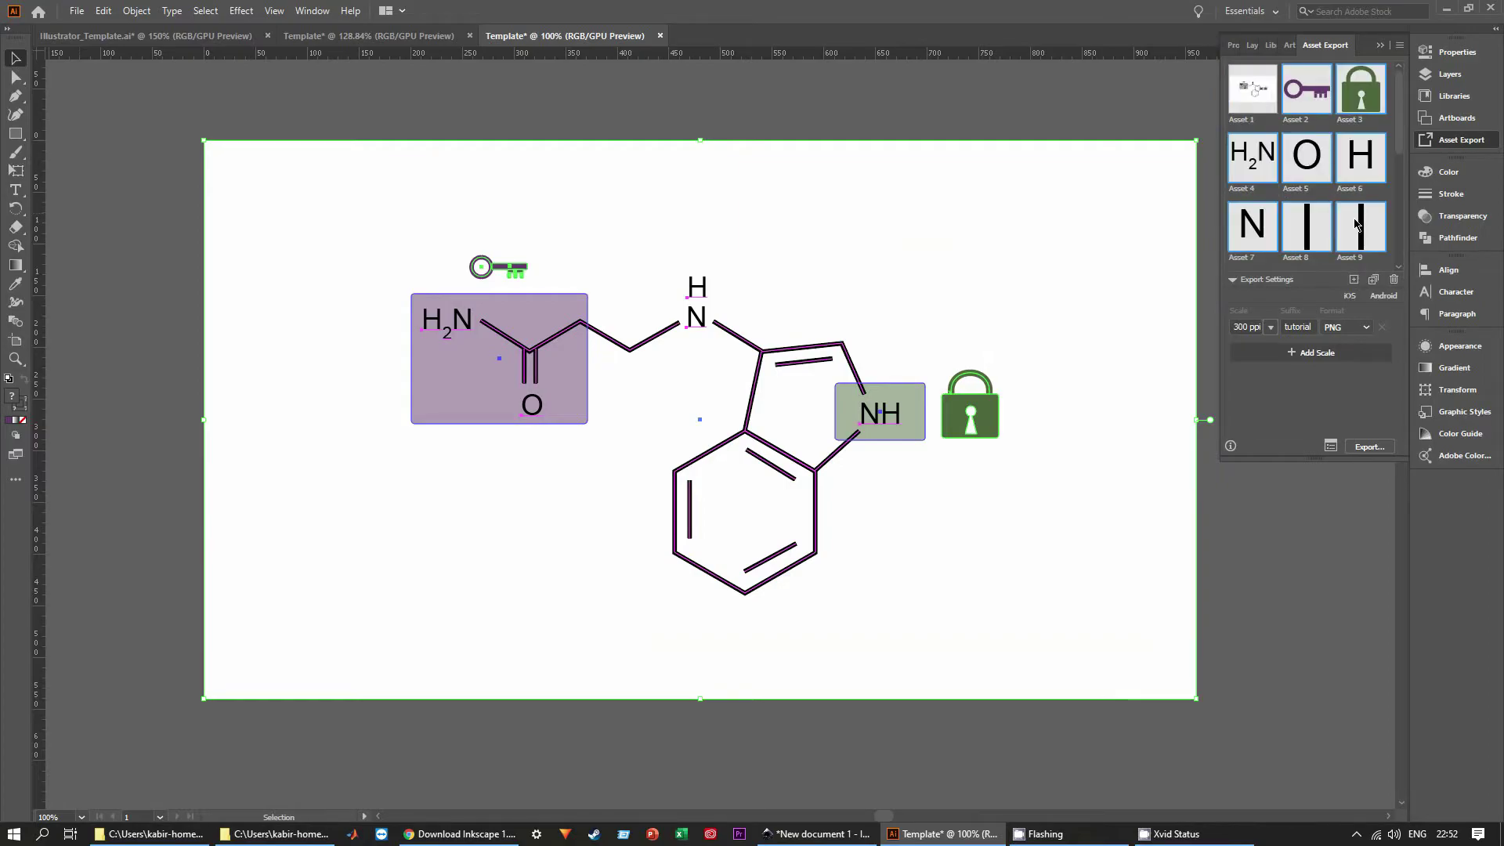
{"action": "scroll", "coordinate": [1357, 225], "scroll_direction": "down", "scroll_amount": 4}
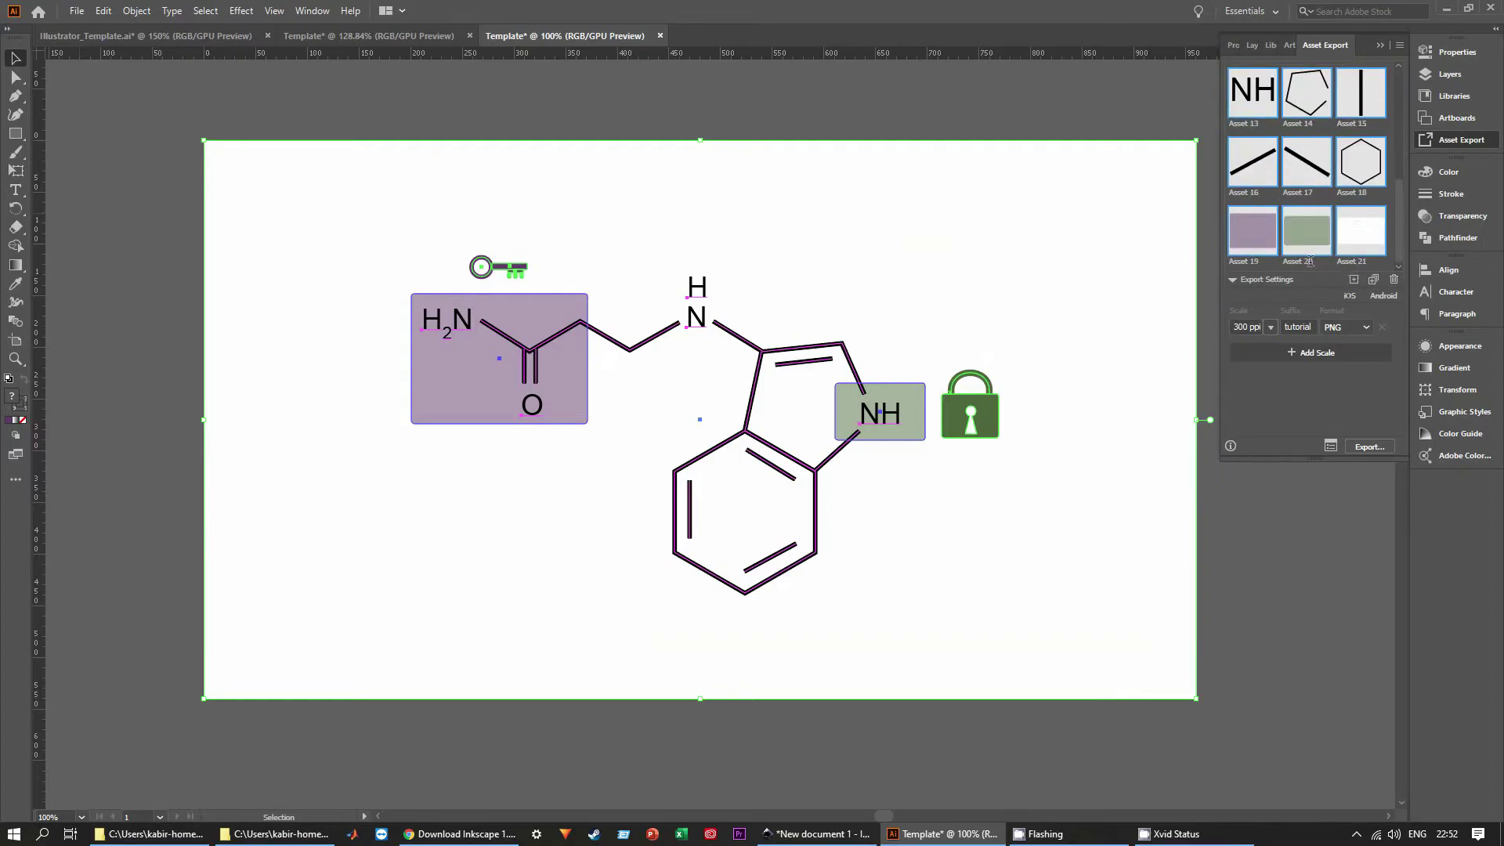
{"action": "scroll", "coordinate": [1315, 242], "scroll_direction": "up", "scroll_amount": 4}
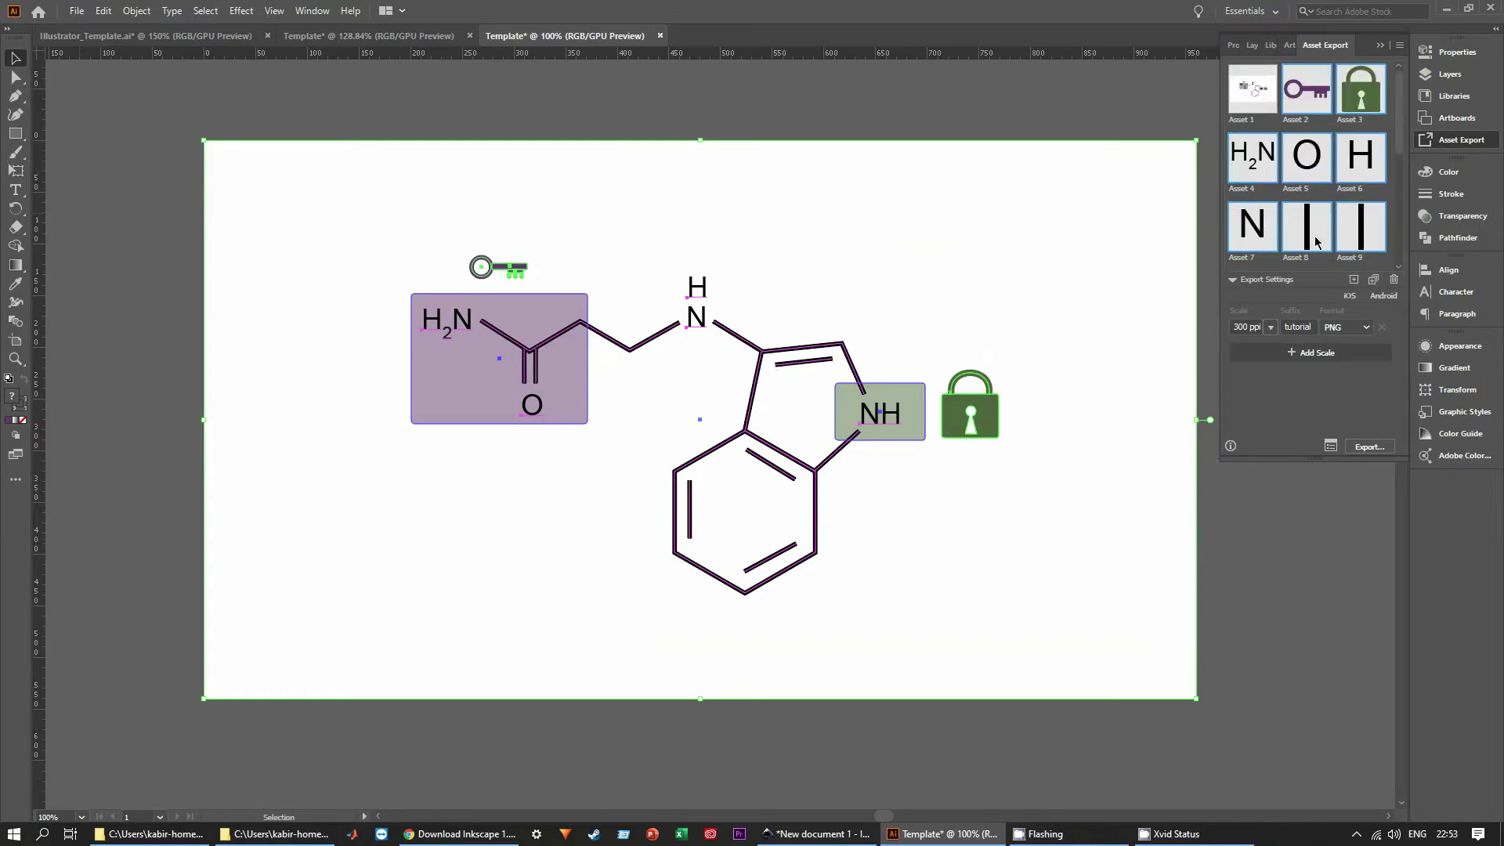
{"action": "key", "text": "Delete"}
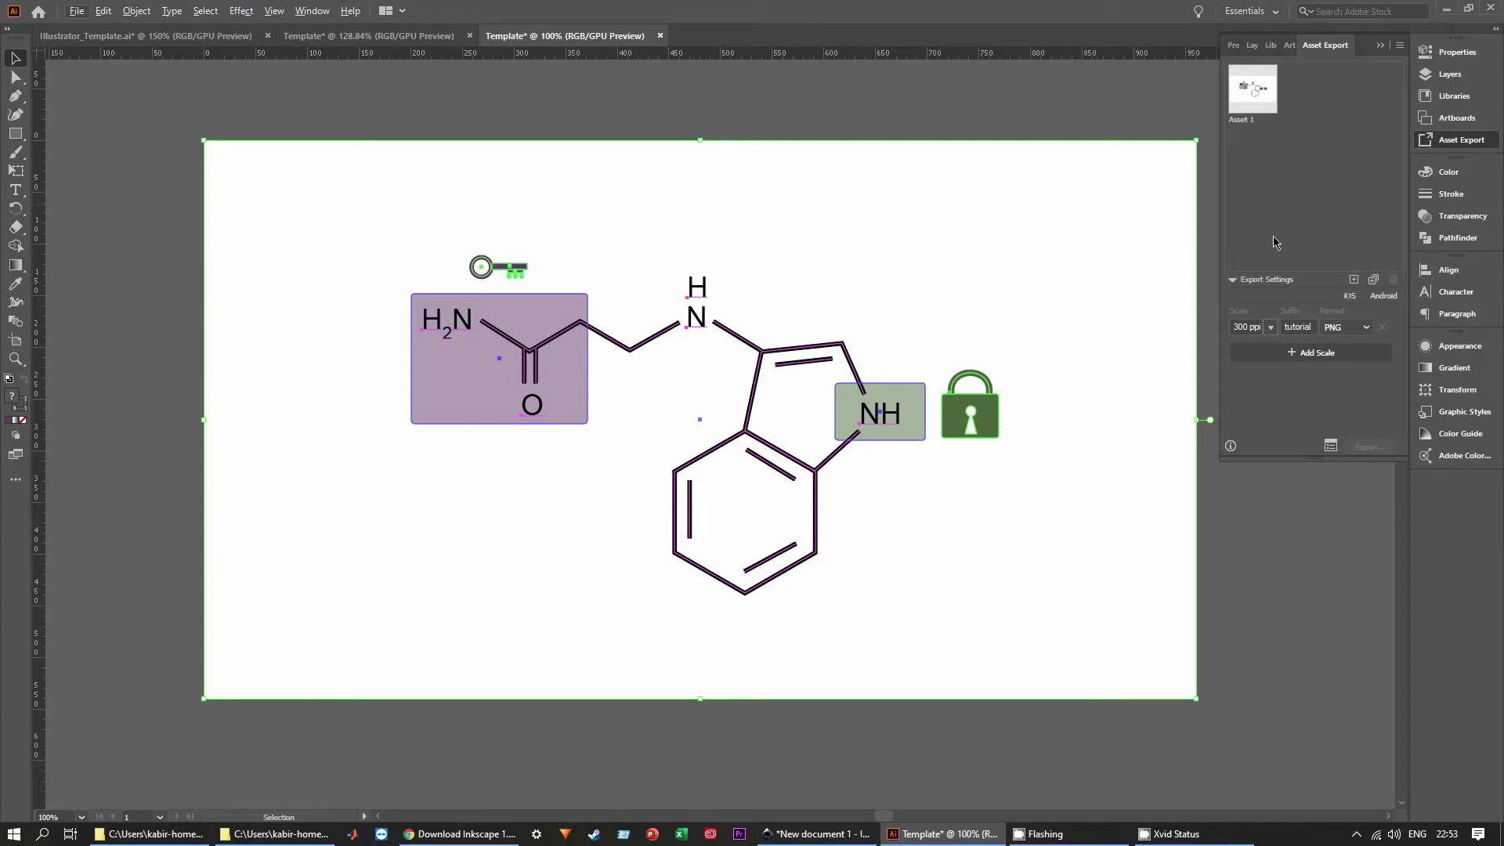
Export the combined asset as a PNG at 300 ppi into the Tutorial\Illustrator folder.
{"action": "left_click", "coordinate": [1247, 326]}
{"action": "left_click", "coordinate": [1254, 335]}
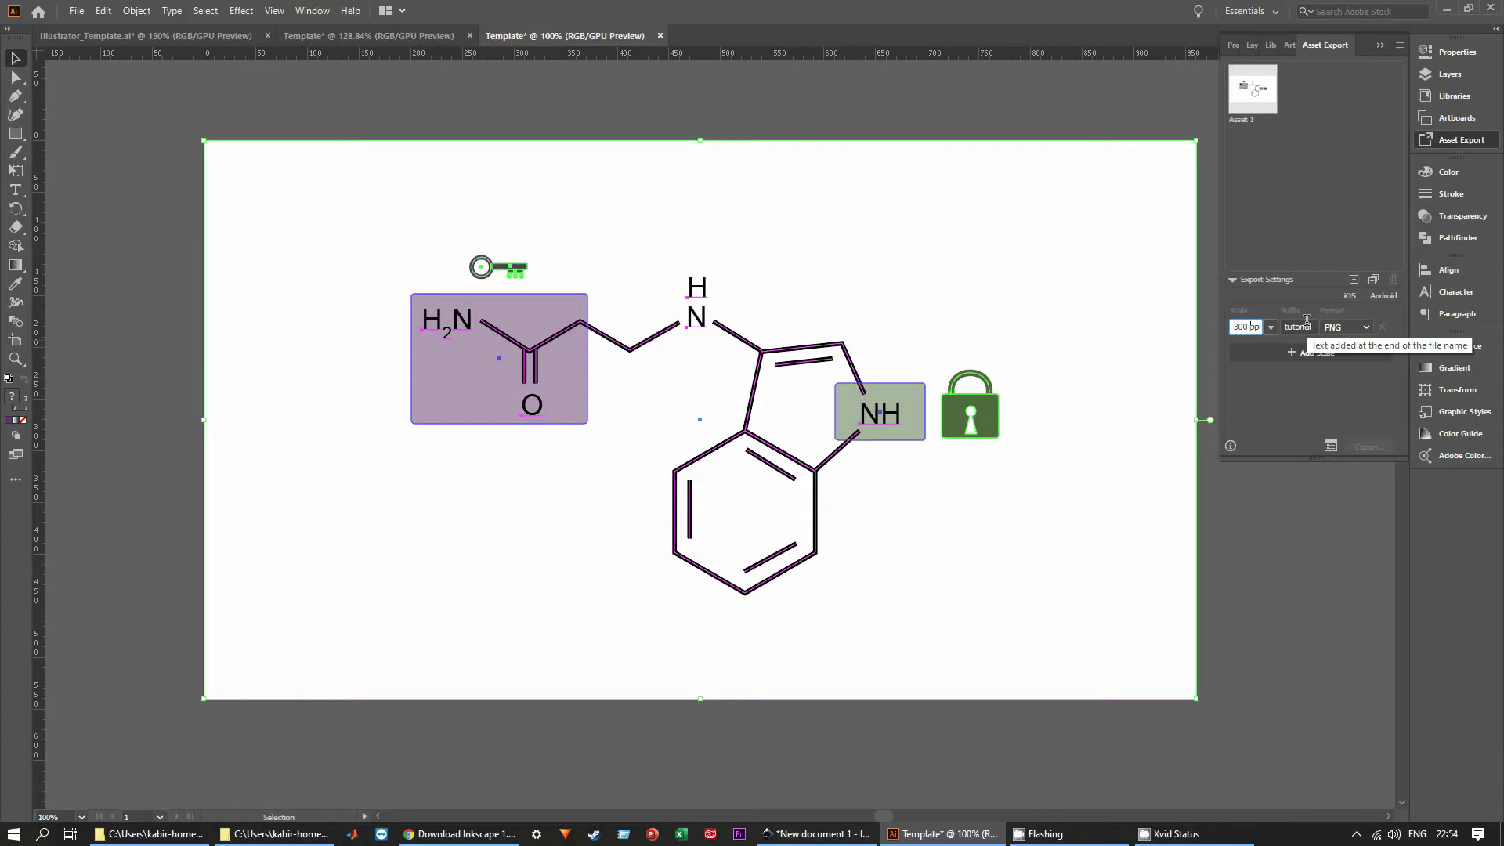
{"action": "left_click", "coordinate": [1353, 330]}
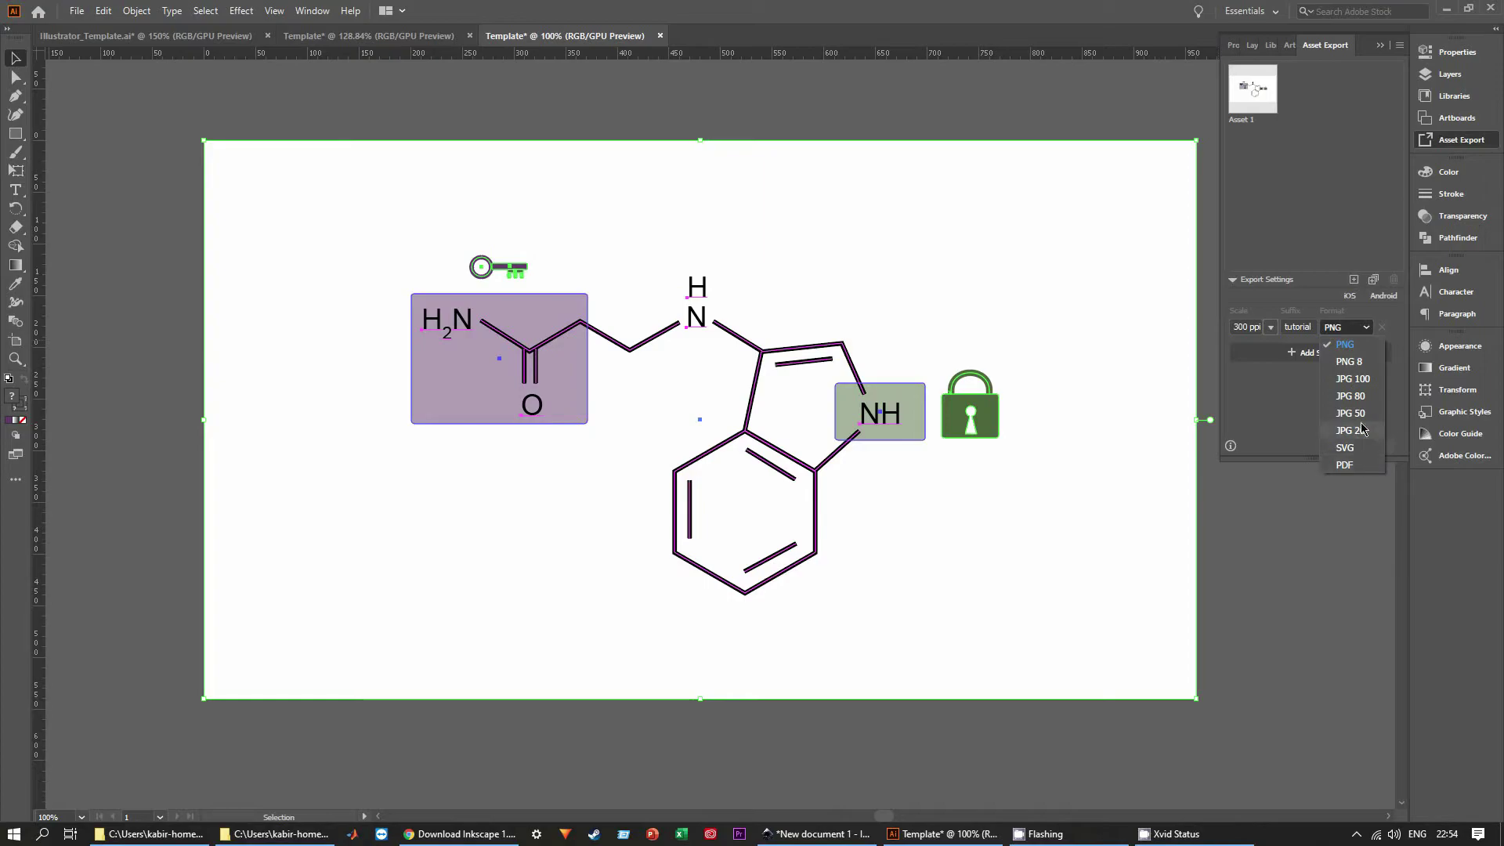
{"action": "left_click", "coordinate": [1347, 346]}
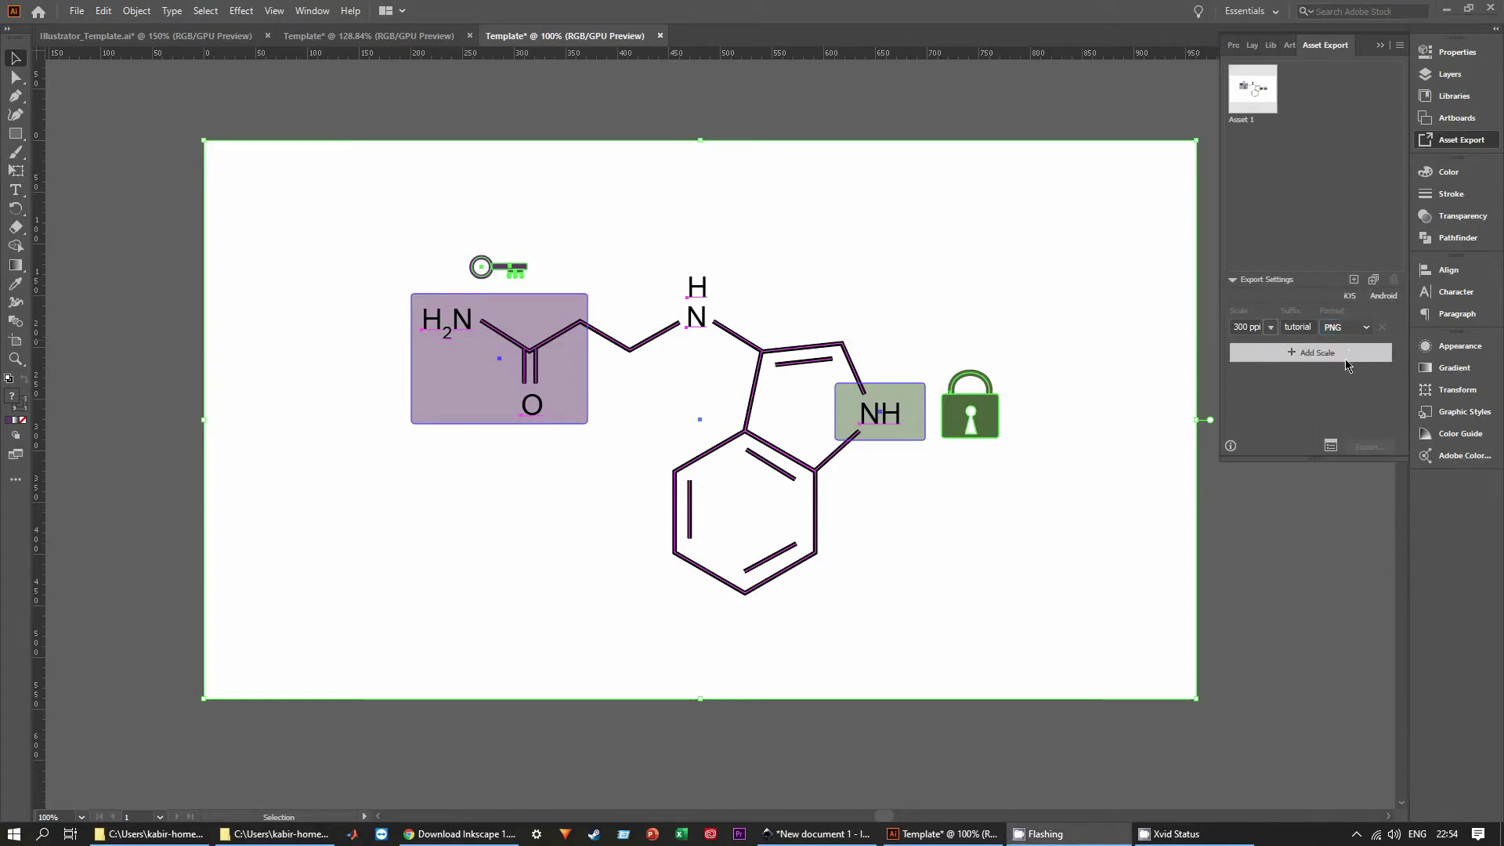
{"action": "left_click", "coordinate": [1257, 102]}
{"action": "left_click", "coordinate": [1367, 446]}
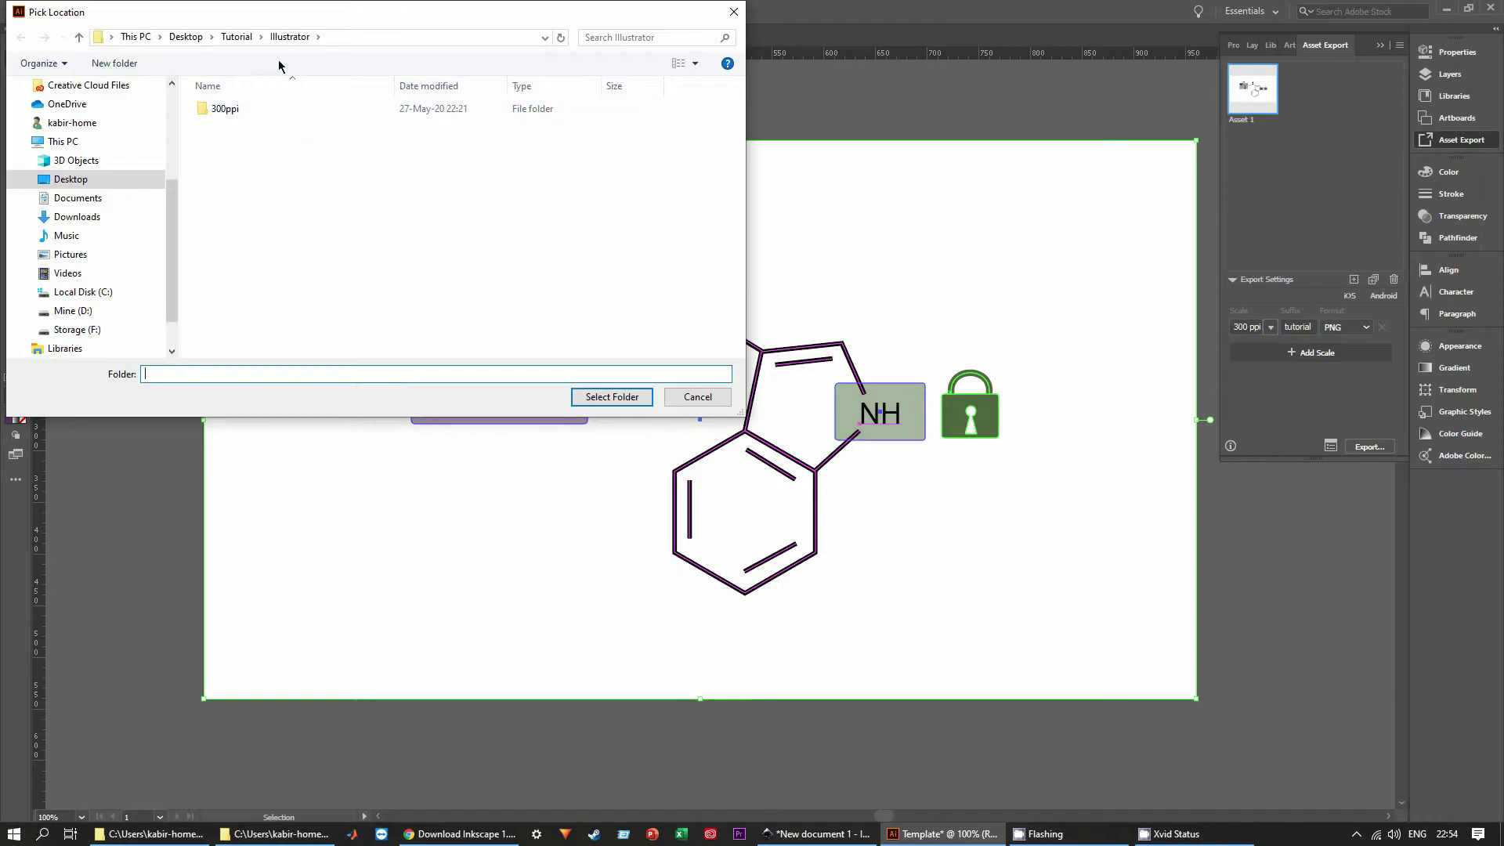
{"action": "left_click", "coordinate": [612, 397]}
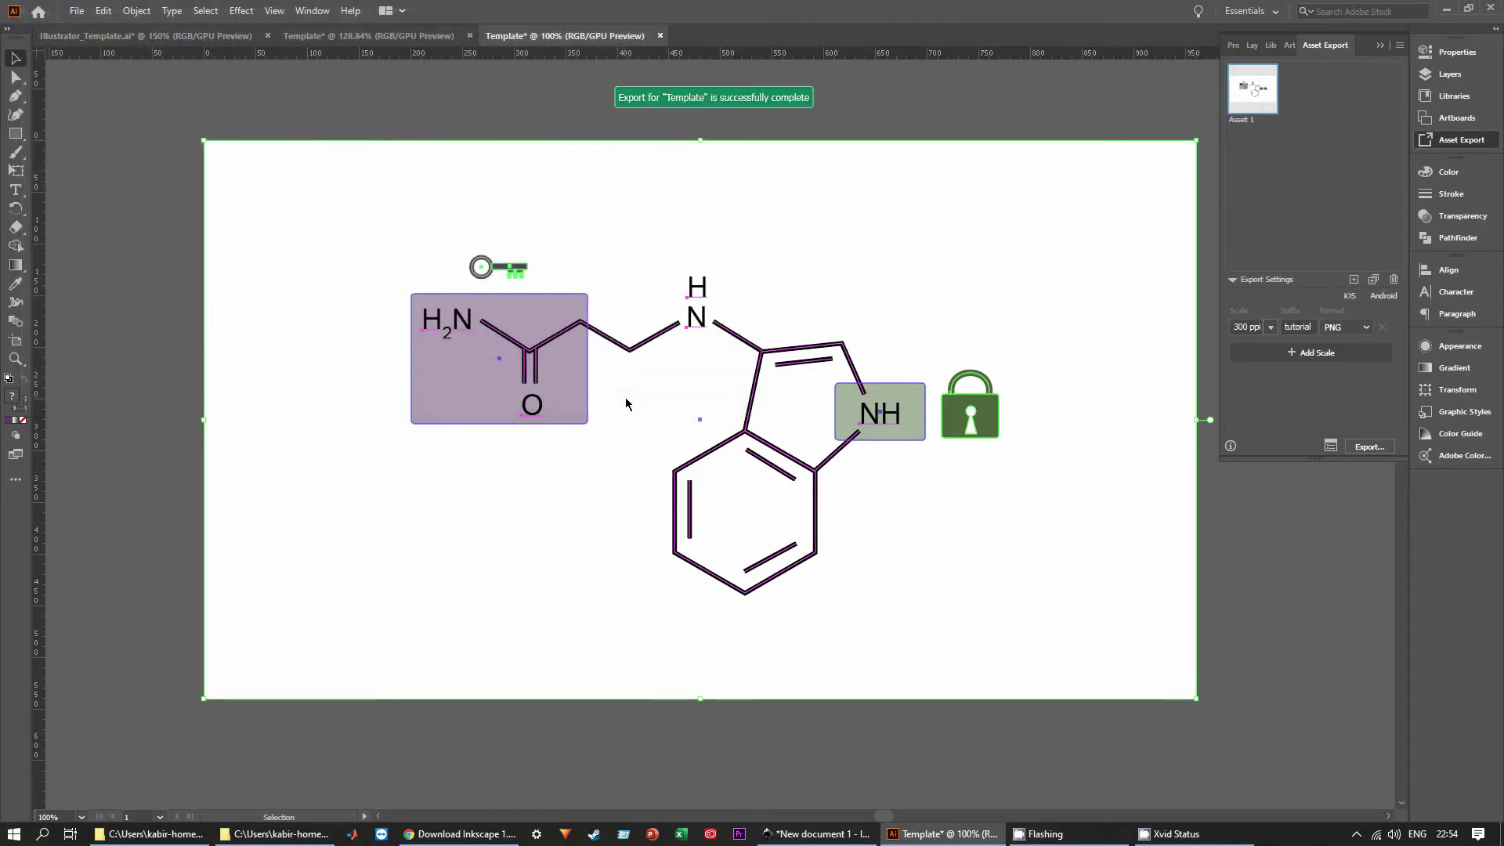
Switch to File Explorer and view the exported Asset 1tutorial.png in the 300ppi folder, then close the image viewer.
{"action": "left_click", "coordinate": [327, 838]}
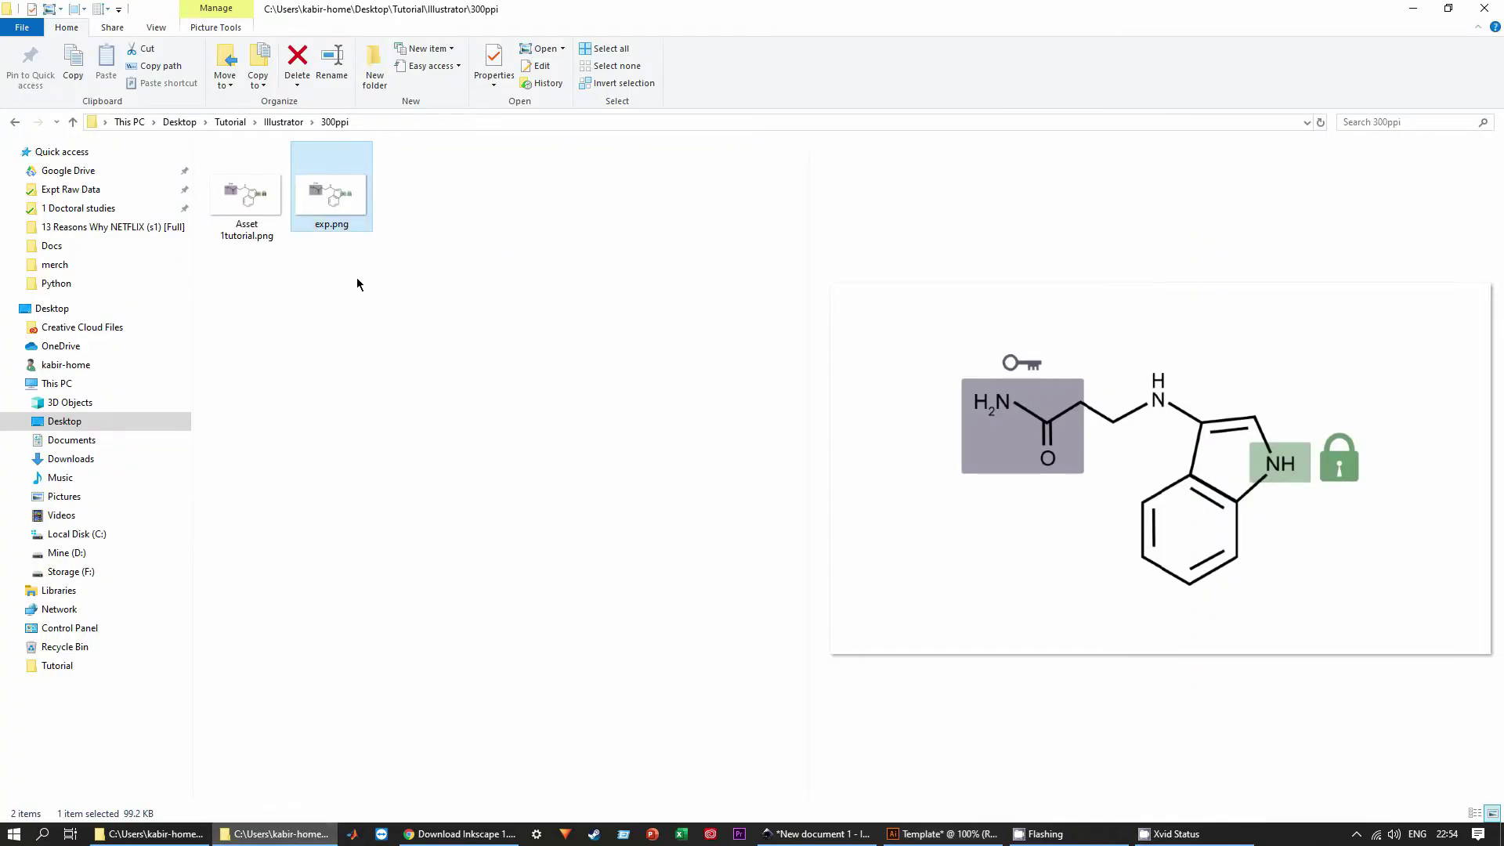
{"action": "left_click", "coordinate": [284, 123]}
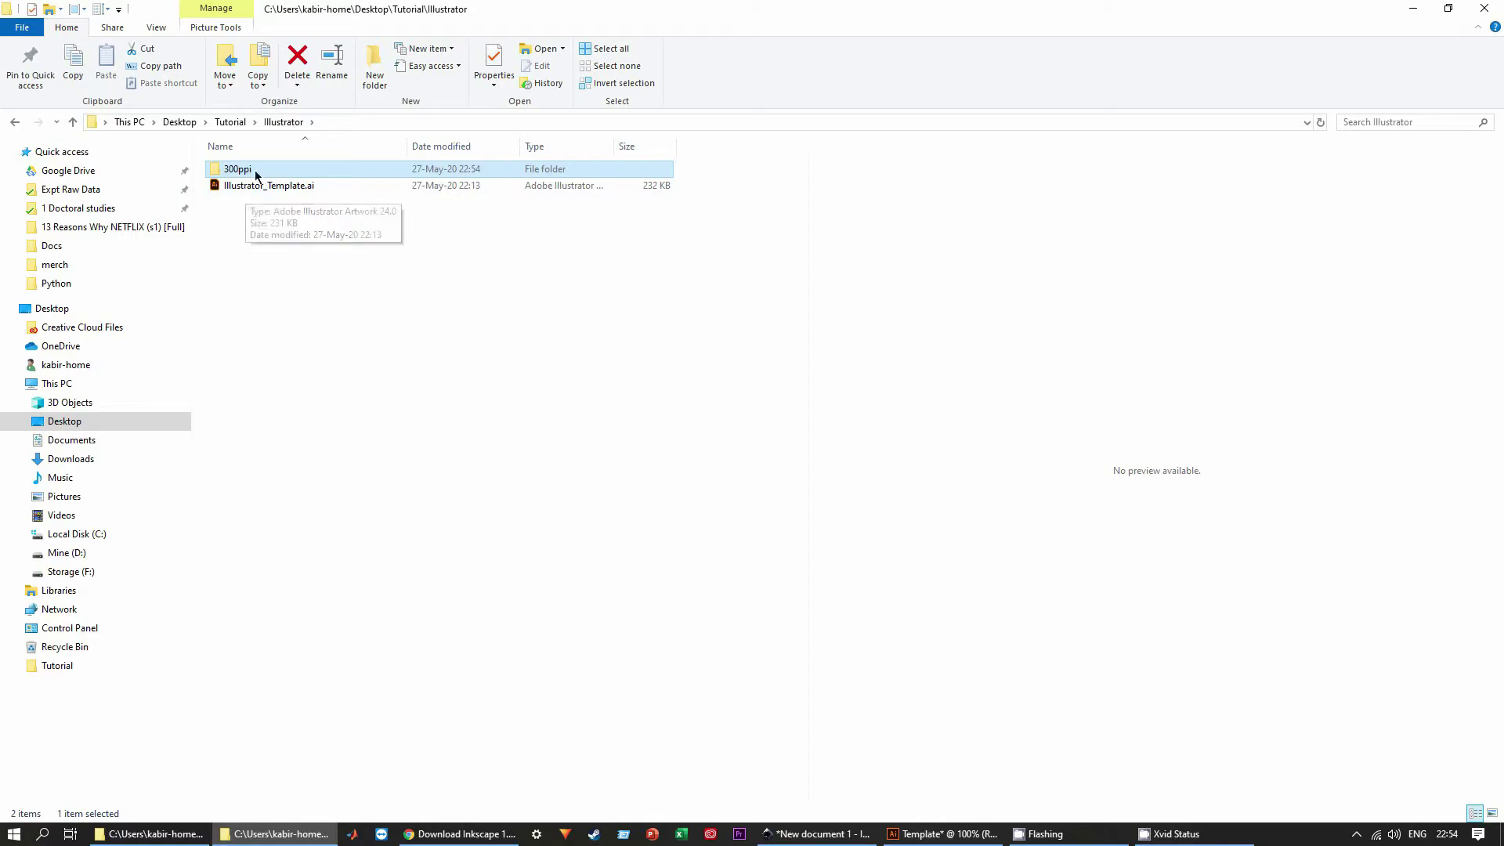
{"action": "mouse_move", "coordinate": [263, 172]}
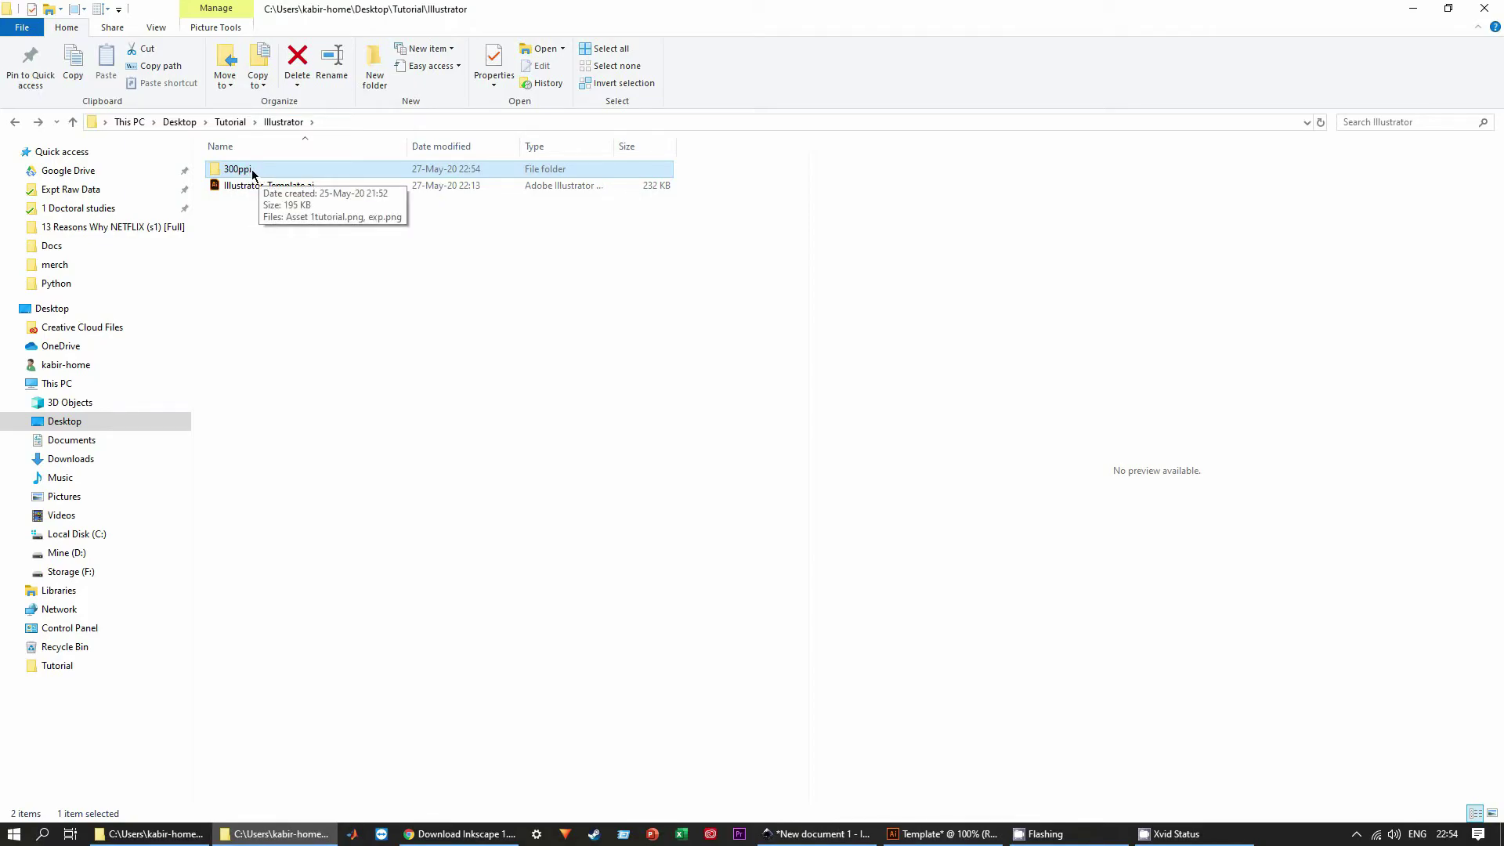
{"action": "double_click", "coordinate": [237, 169]}
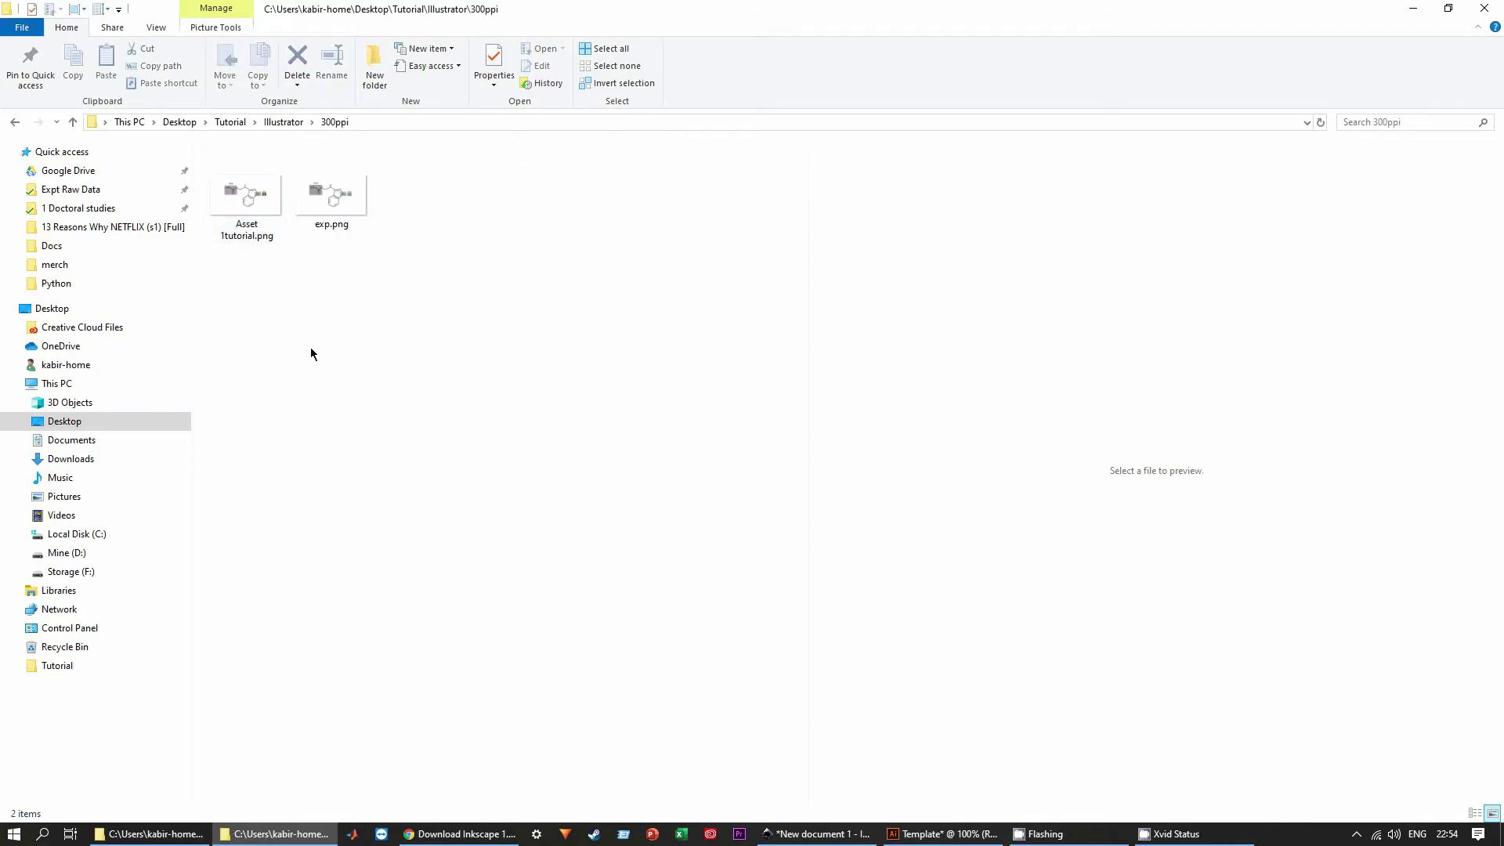
{"action": "left_click", "coordinate": [244, 230]}
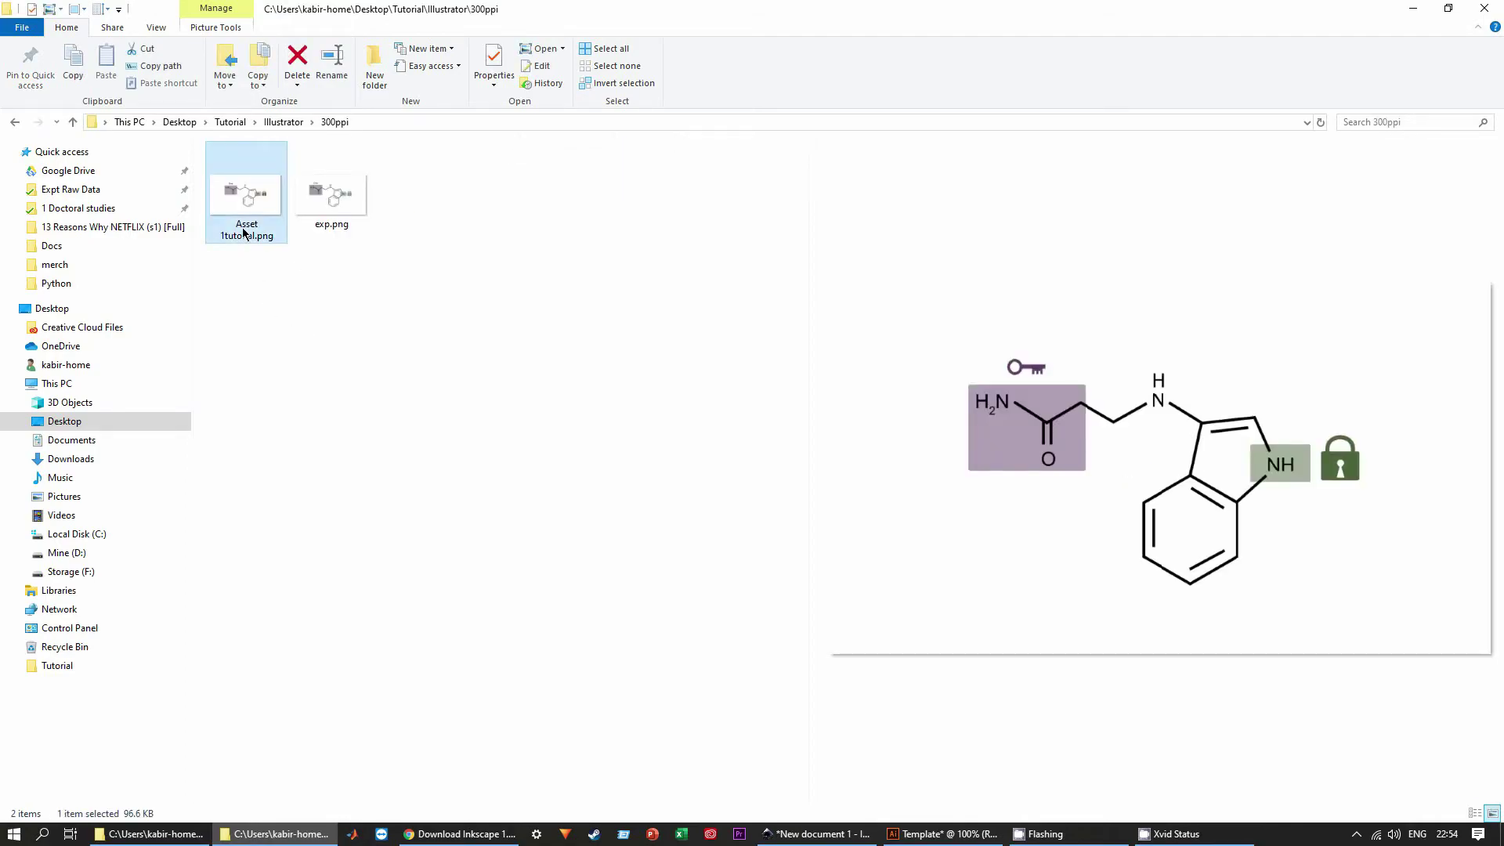
{"action": "mouse_move", "coordinate": [228, 239]}
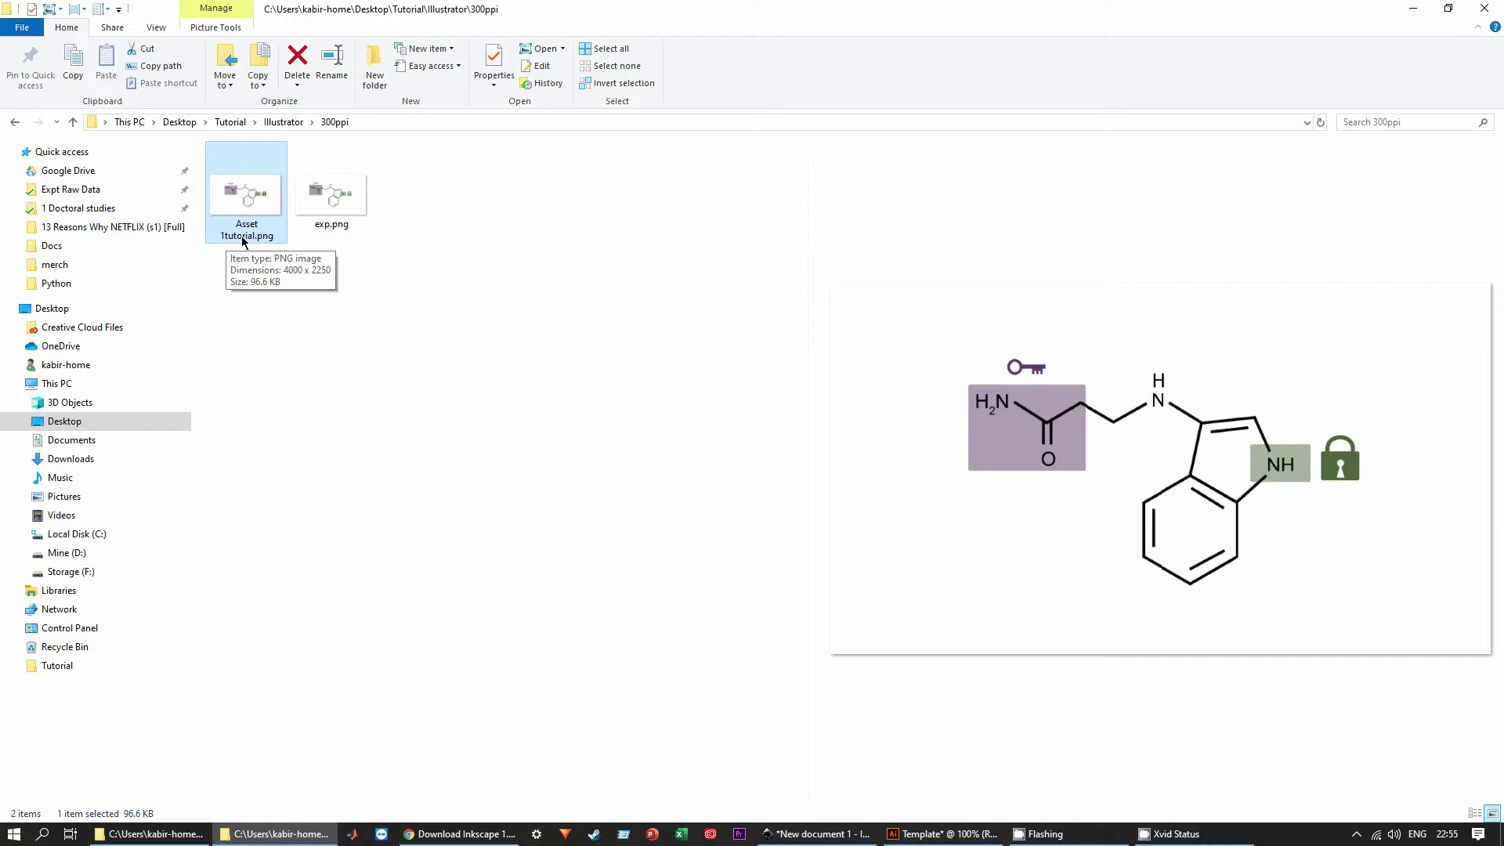
{"action": "double_click", "coordinate": [244, 209]}
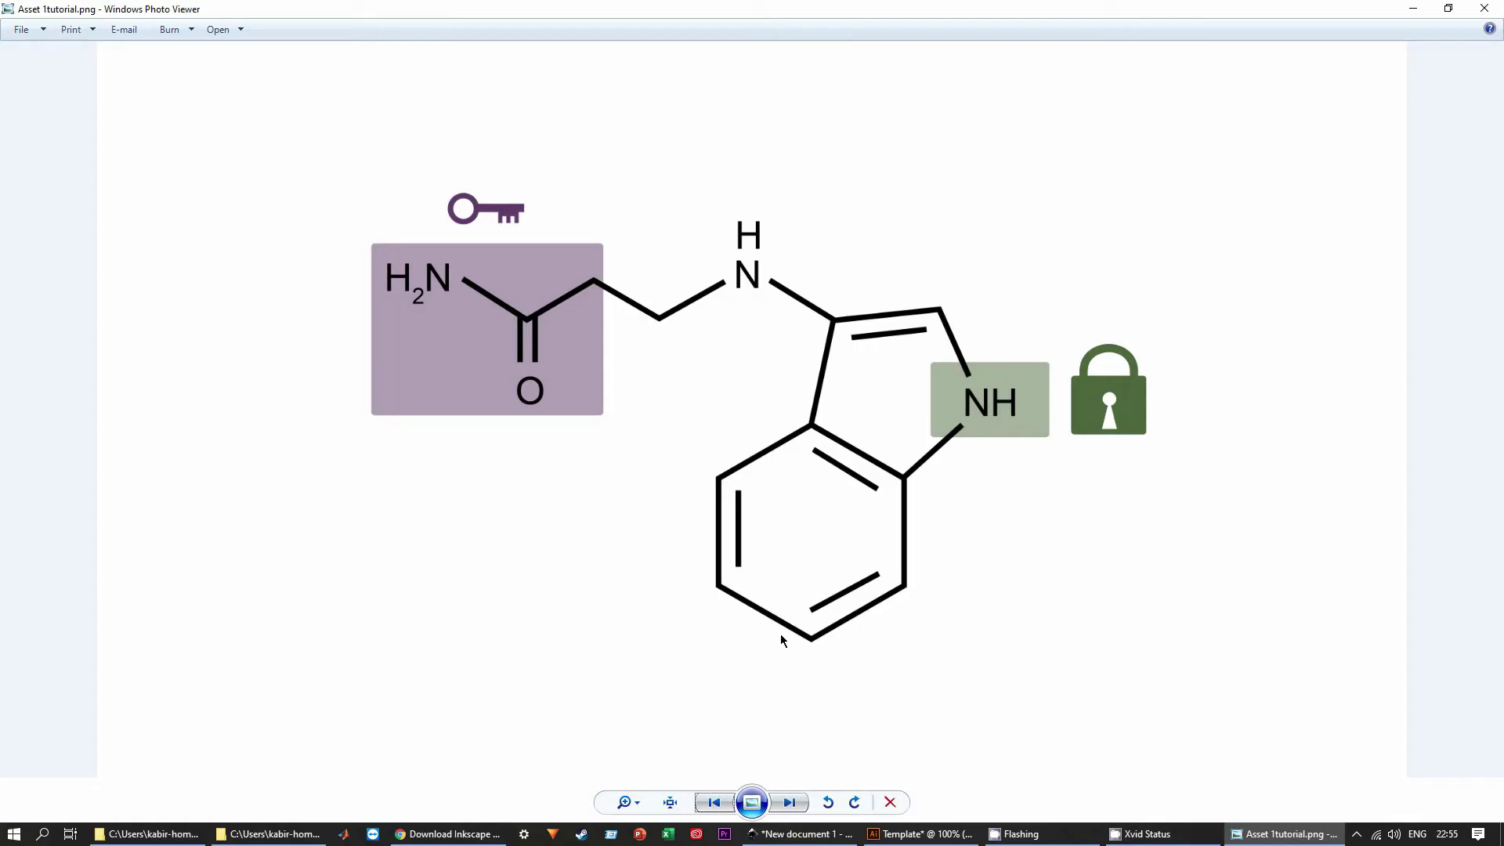
{"action": "key", "text": "alt+F4"}
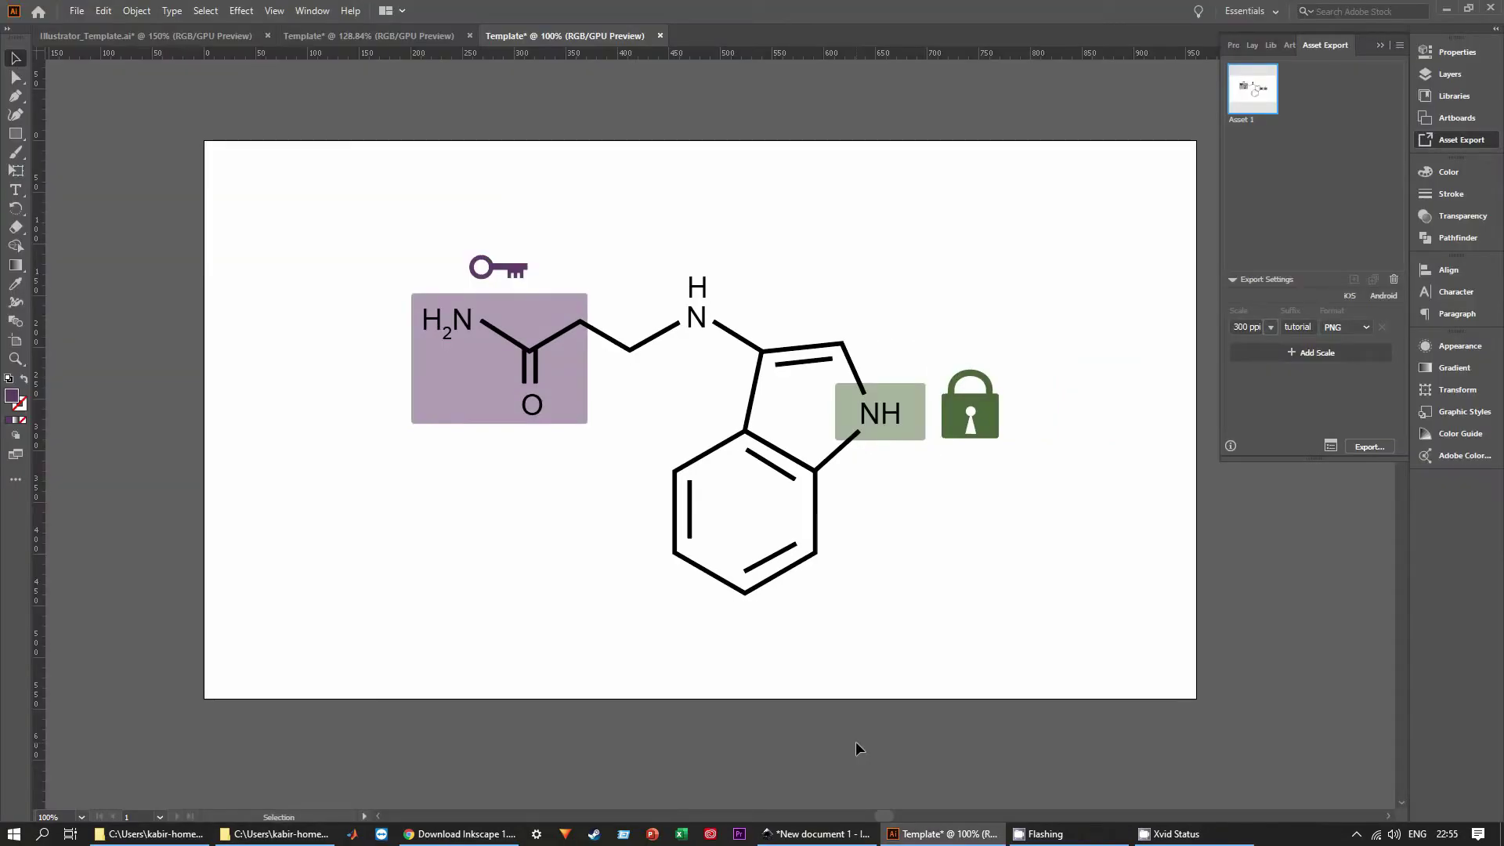